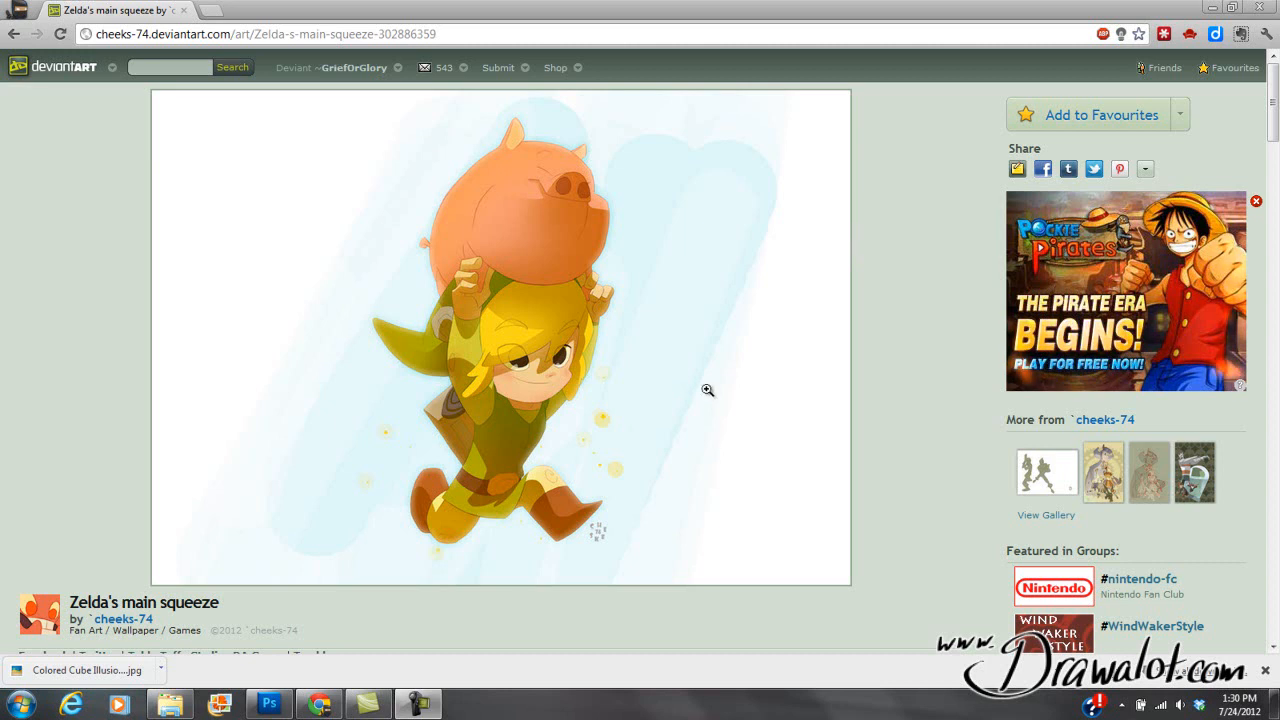
Switch to Photoshop, create a new blank document and paste the captured screenshot of the artwork page into it.
left_click(270, 704)
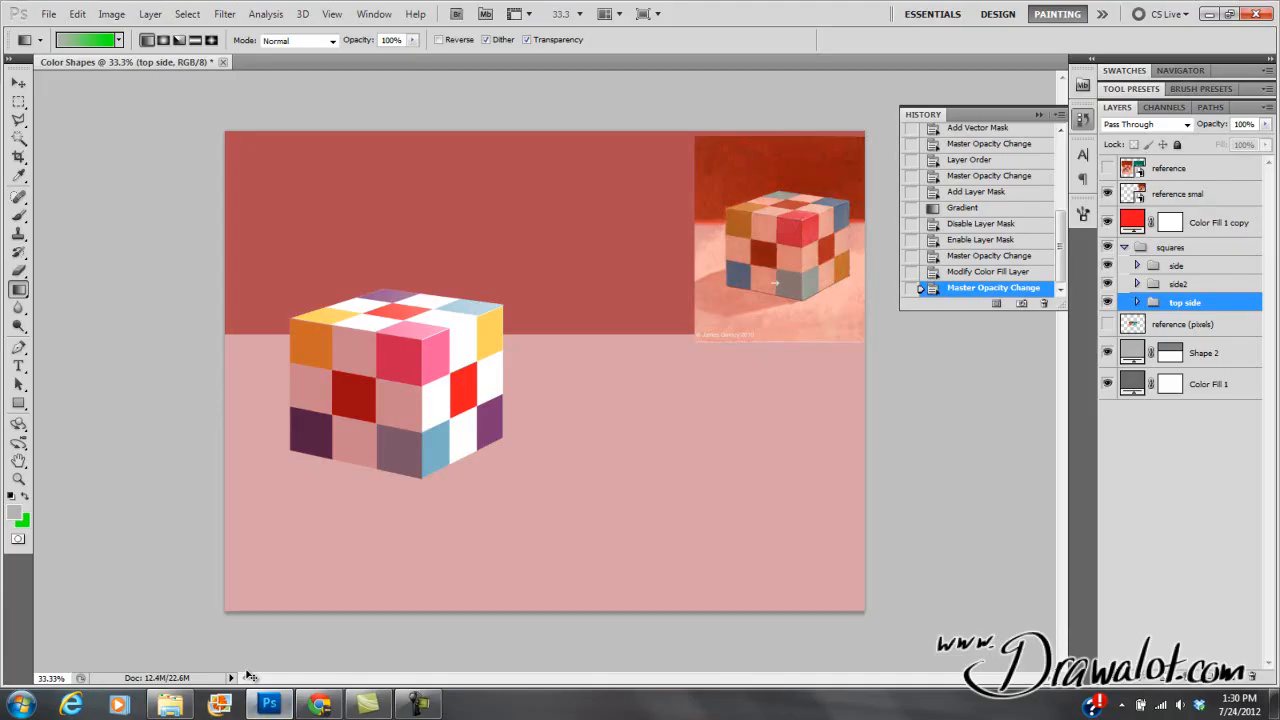
key("ctrl+n")
left_click(776, 179)
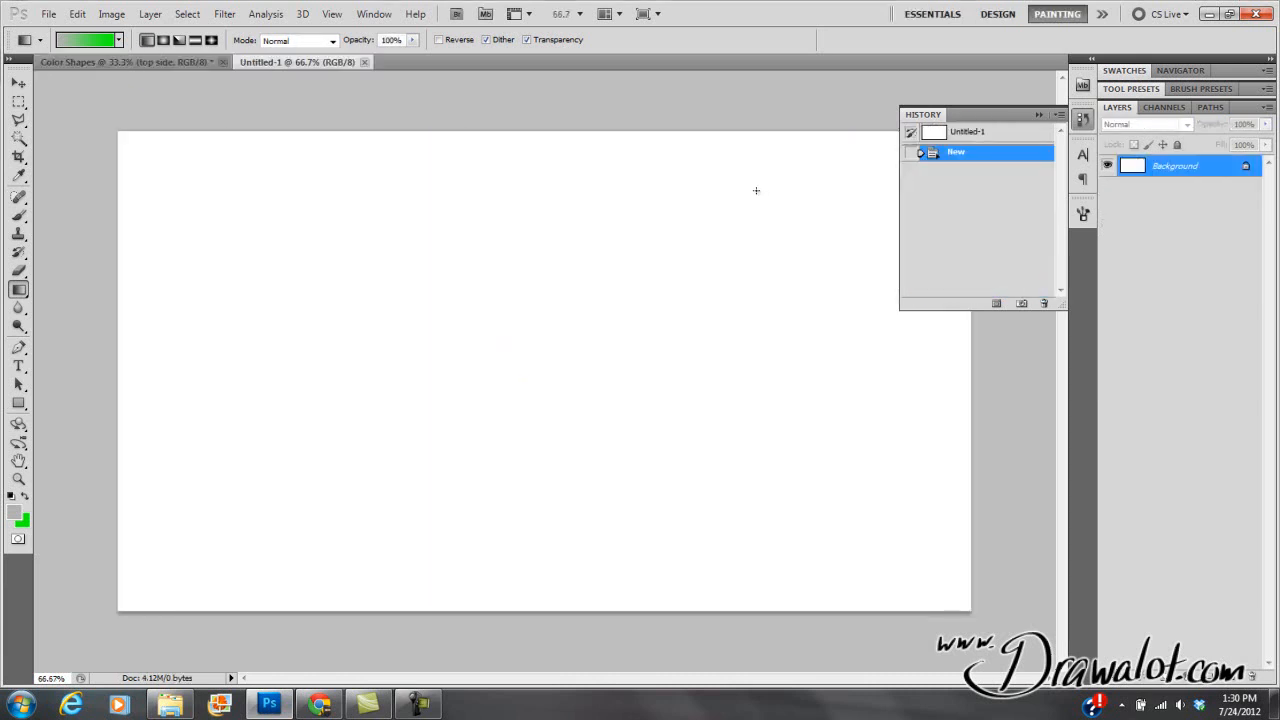
key("ctrl+v")
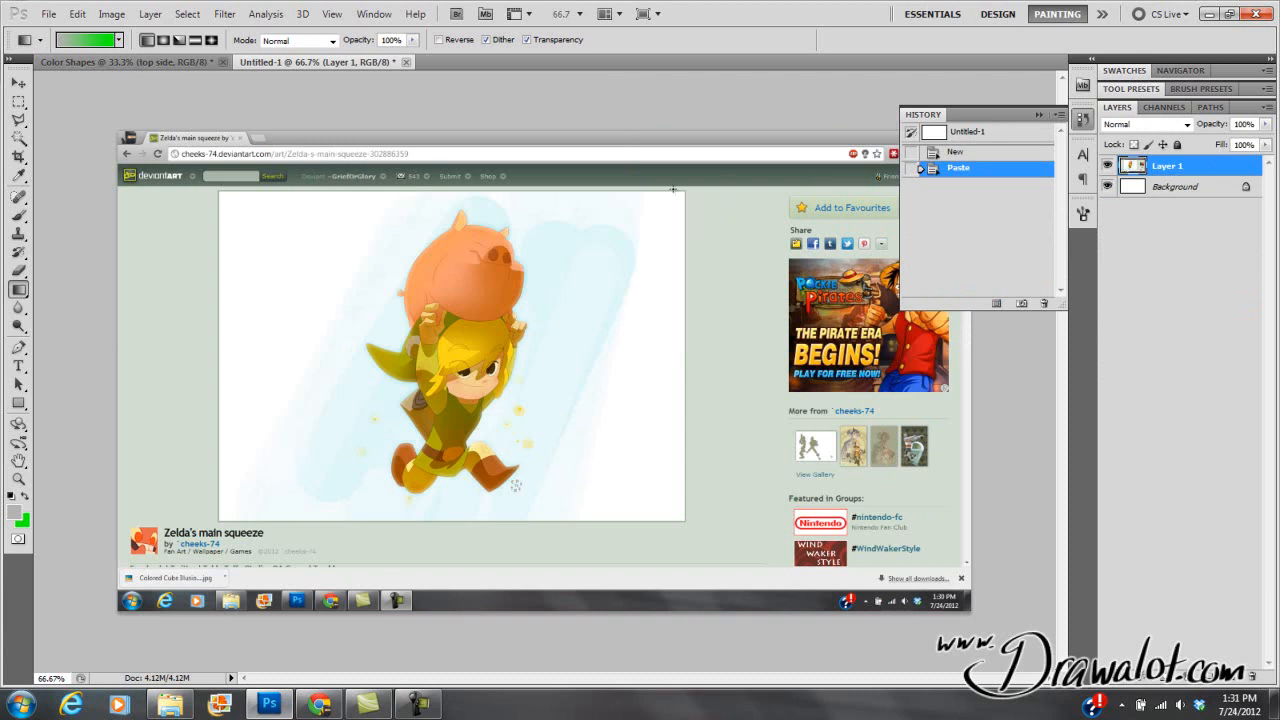
Isolate the artwork on its own layer with a rectangular selection, and delete the full screenshot layer and the Background layer.
left_click(18, 102)
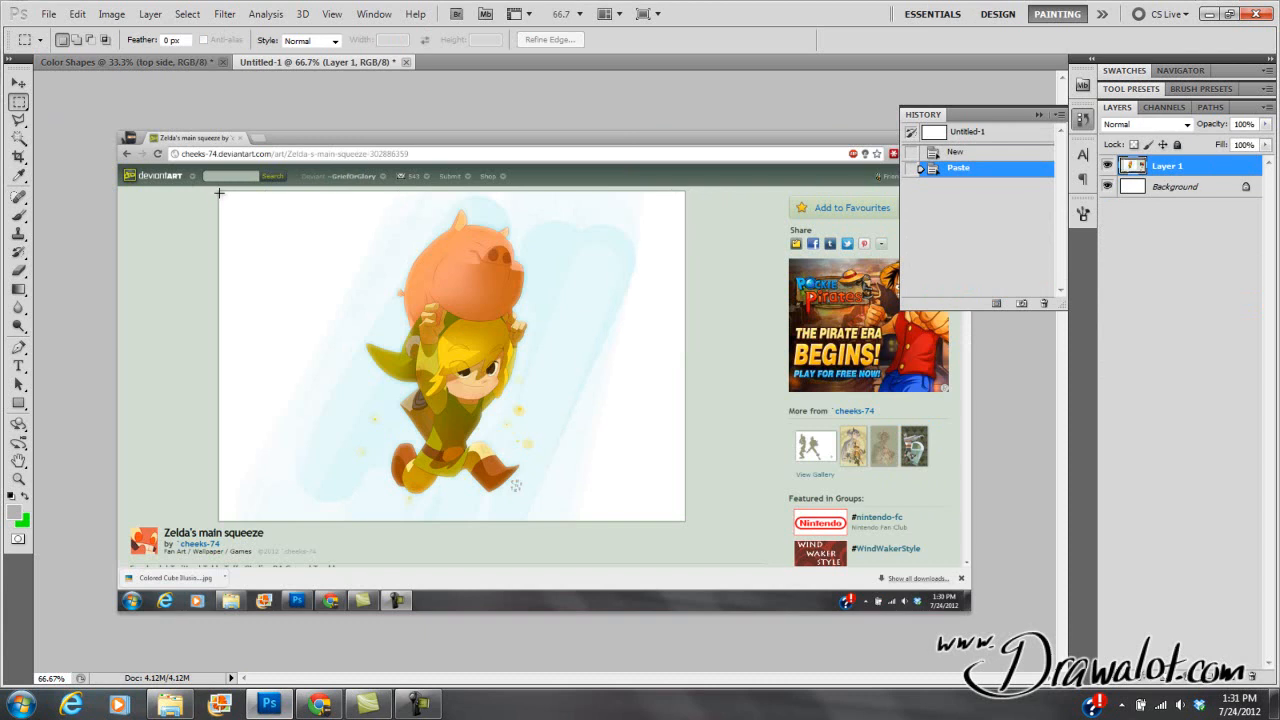
left_click_drag(553, 409, 684, 518)
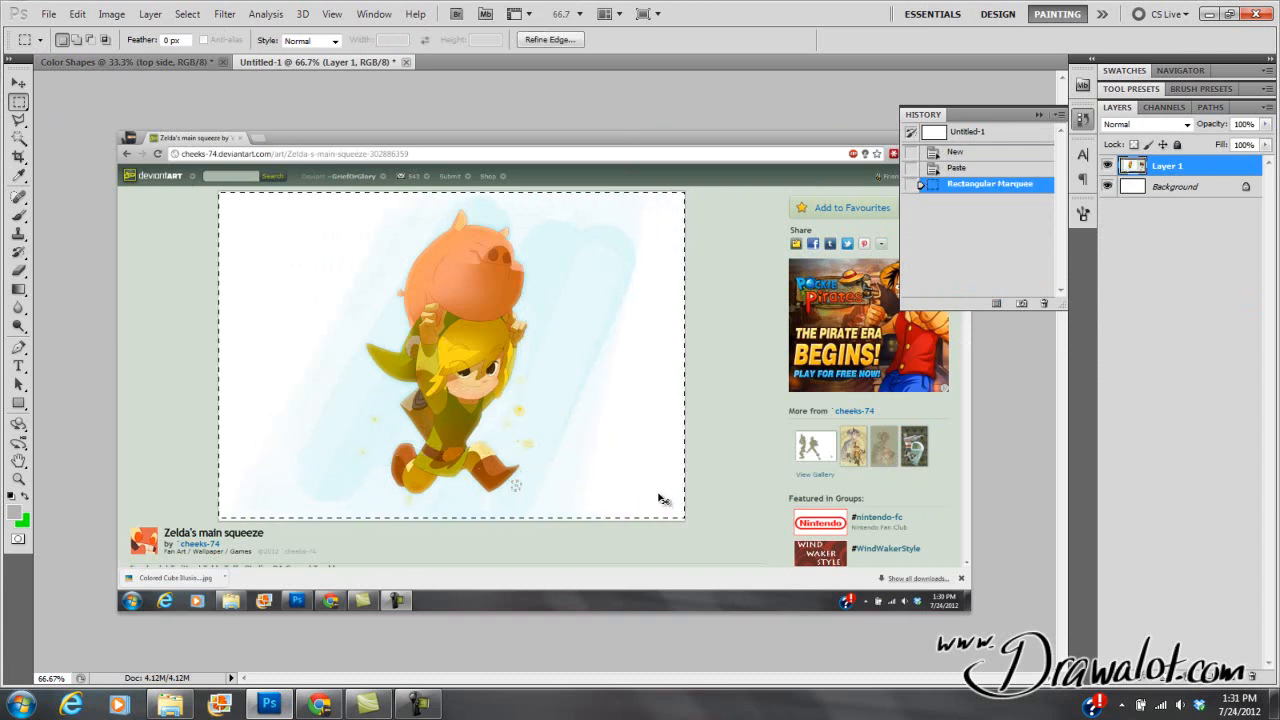
key("ctrl+v")
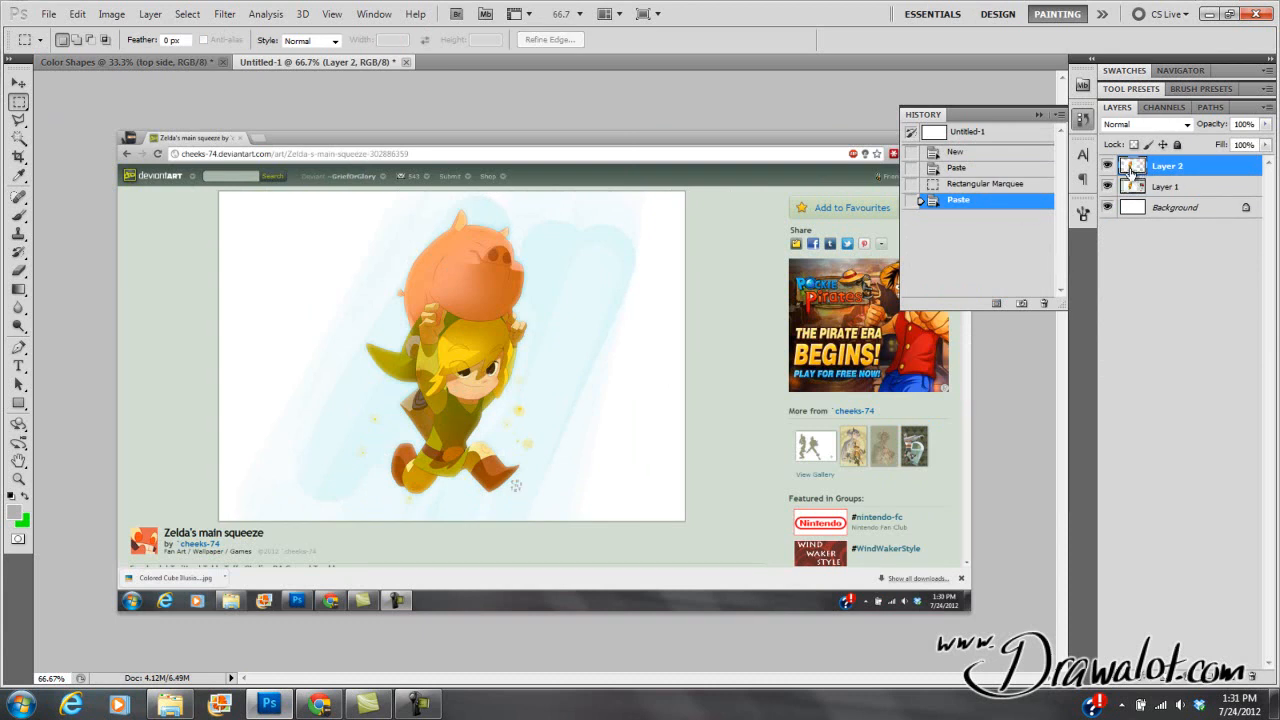
left_click_drag(1130, 188, 1252, 677)
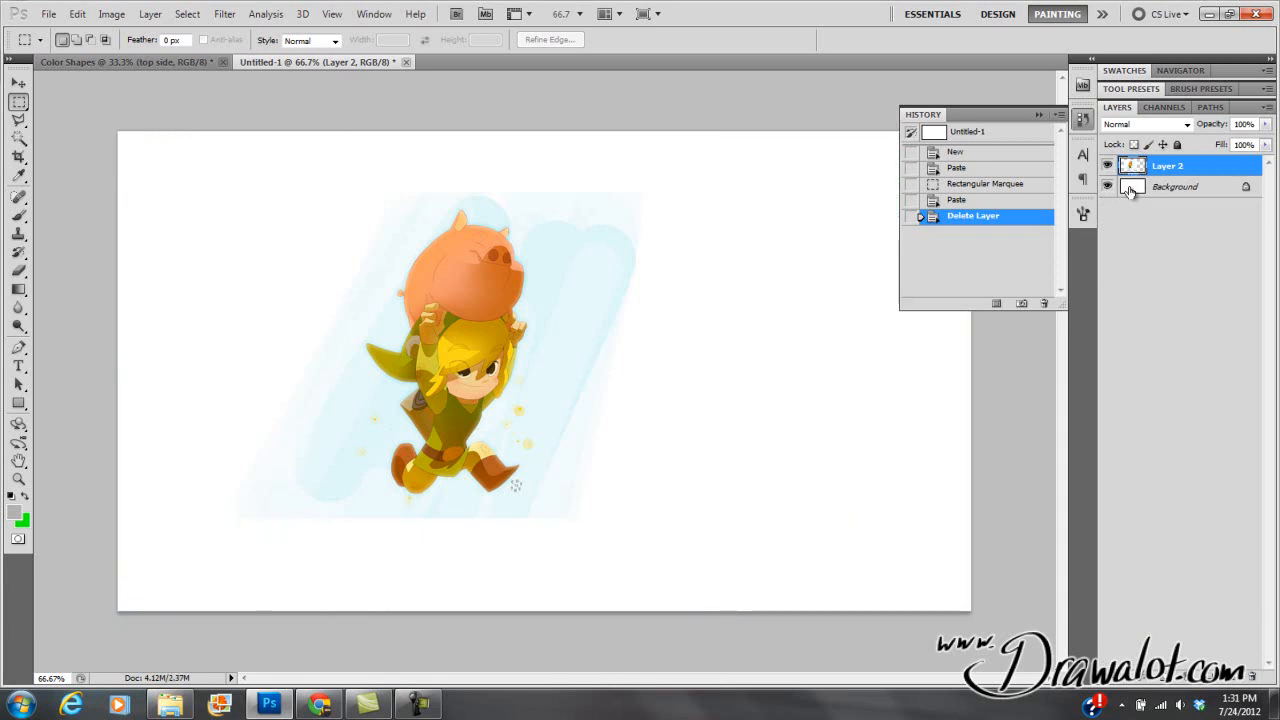
left_click_drag(1136, 187, 1252, 676)
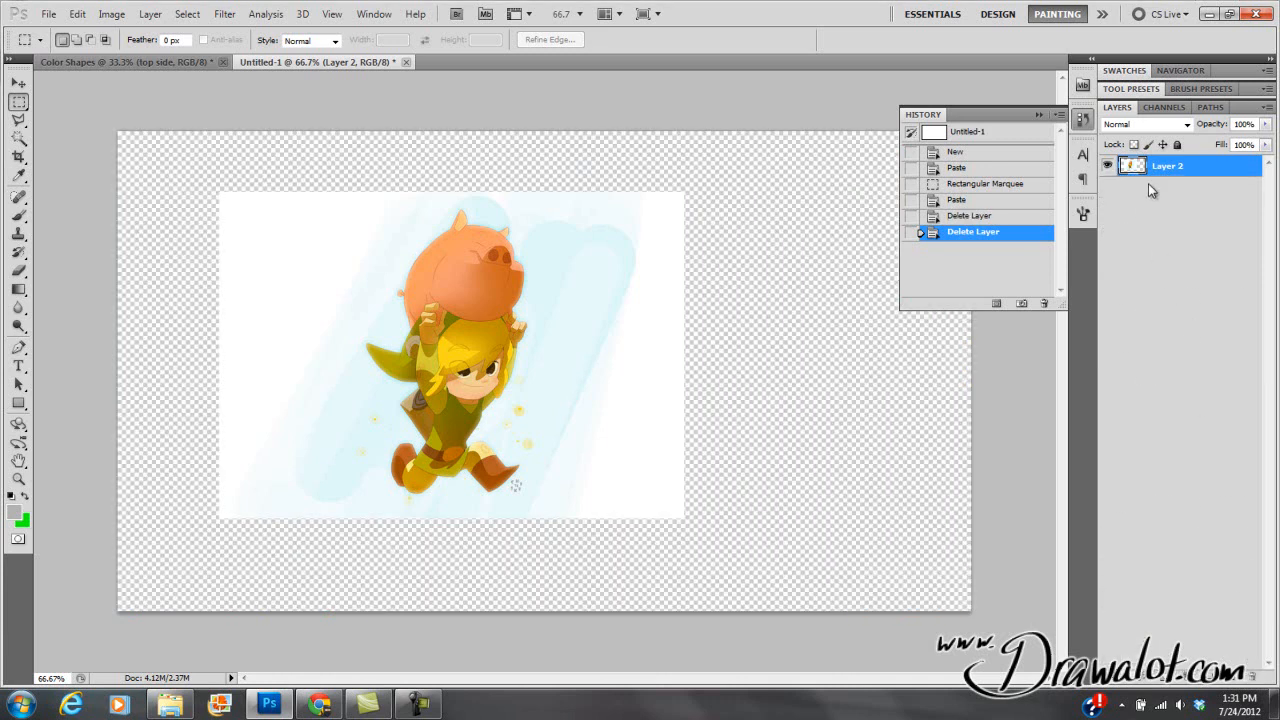
Add a light gray (#d3d3d3) solid color fill layer and place it beneath the artwork layer.
left_click(150, 14)
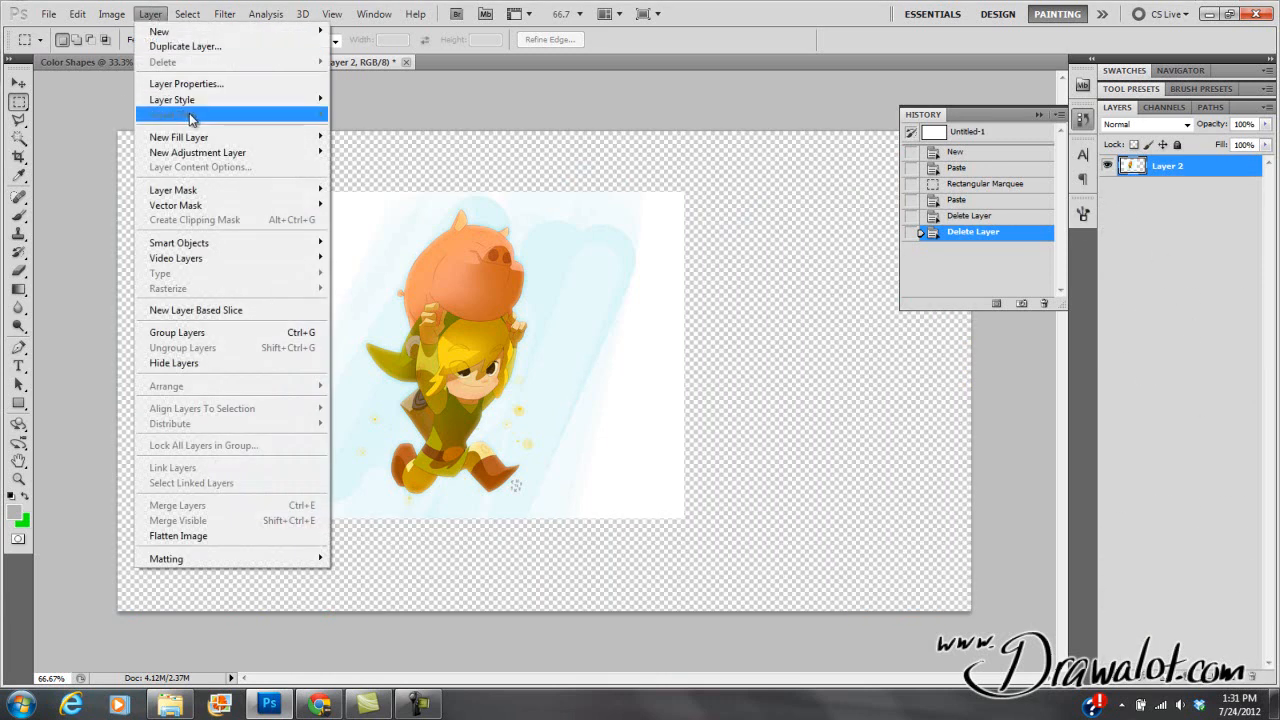
mouse_move(218, 140)
left_click(348, 136)
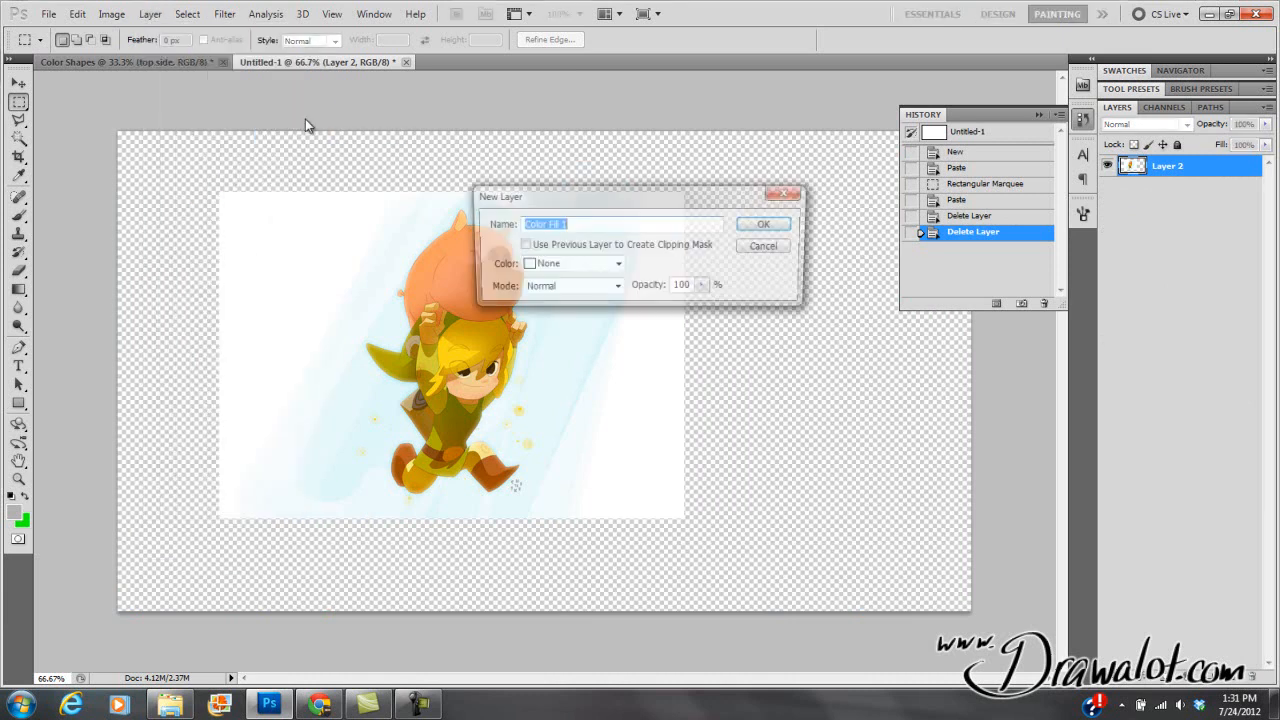
left_click(782, 224)
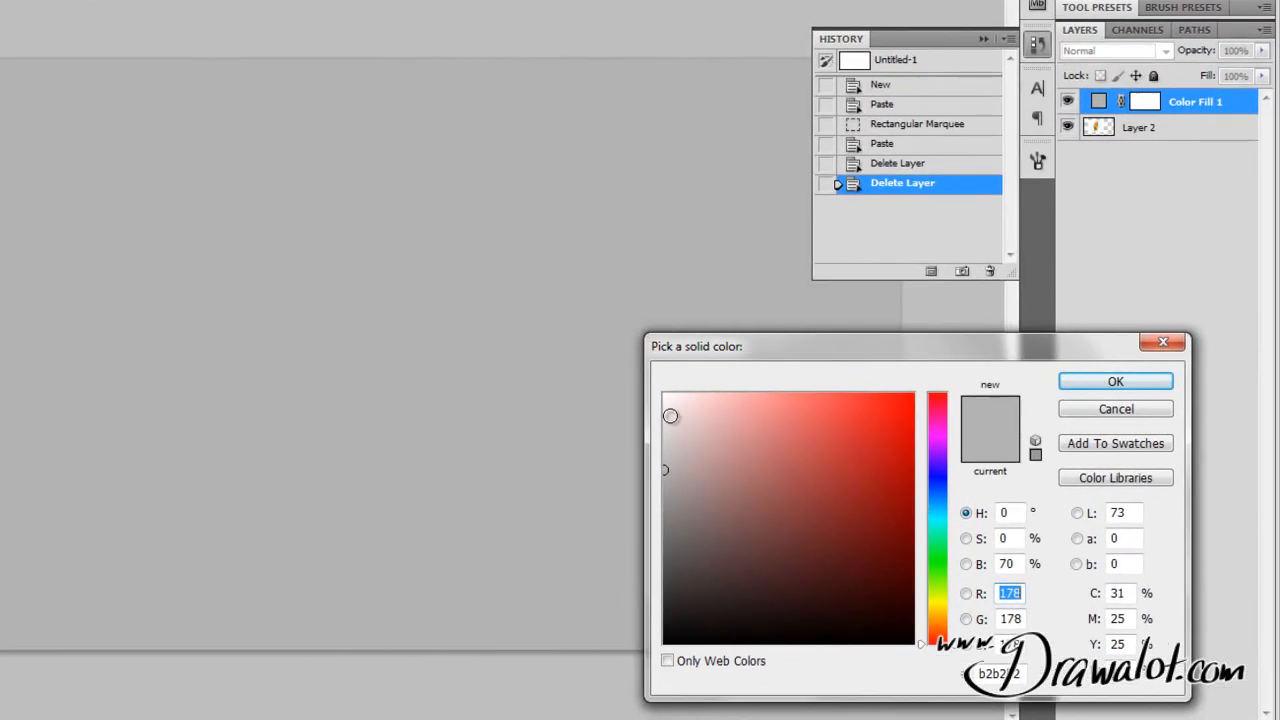
left_click(664, 395)
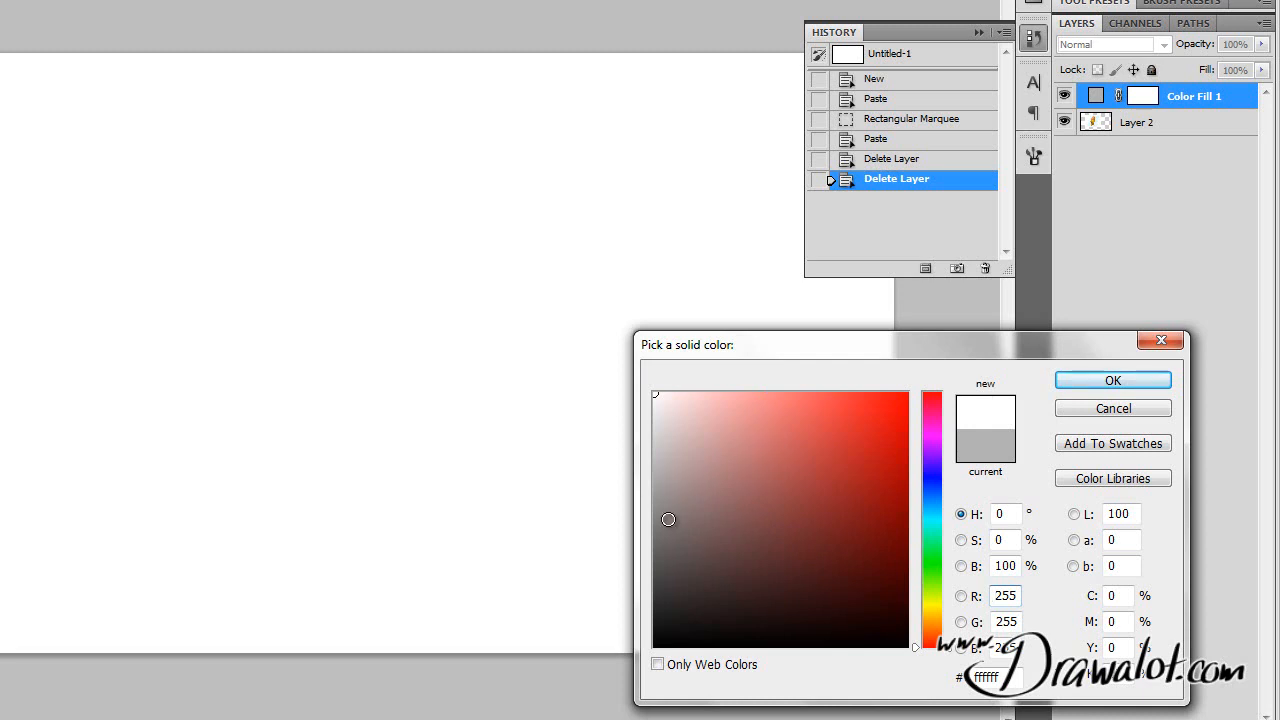
left_click(653, 437)
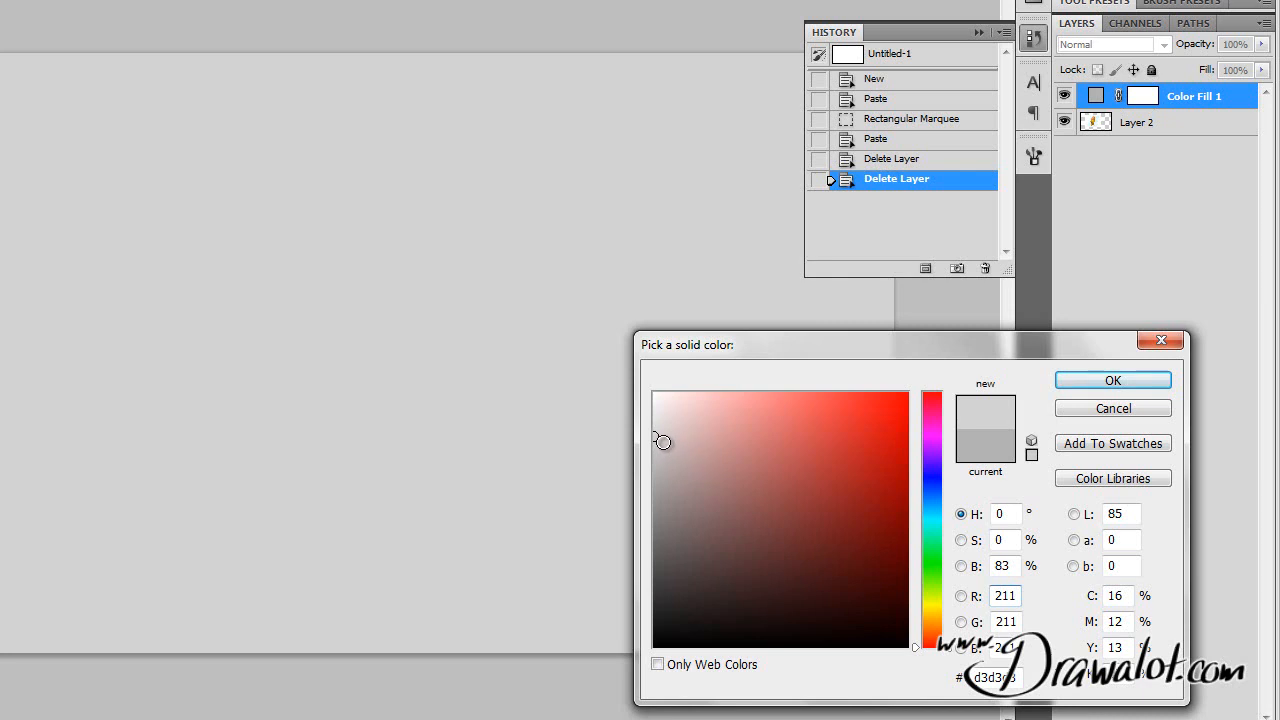
left_click(1096, 380)
left_click_drag(1096, 96, 1094, 138)
Rename the artwork layer "ref art" and move the artwork closer to the middle of the canvas.
double_click(1140, 96)
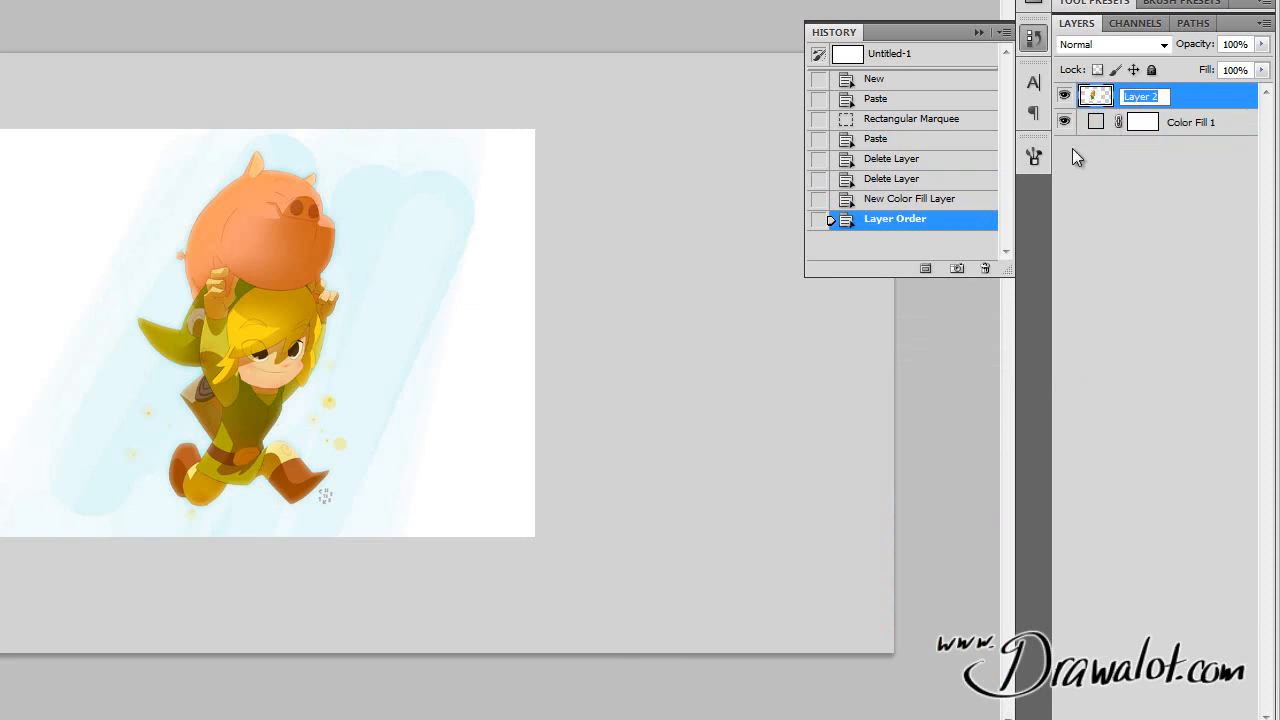
type("ref art")
key("Return")
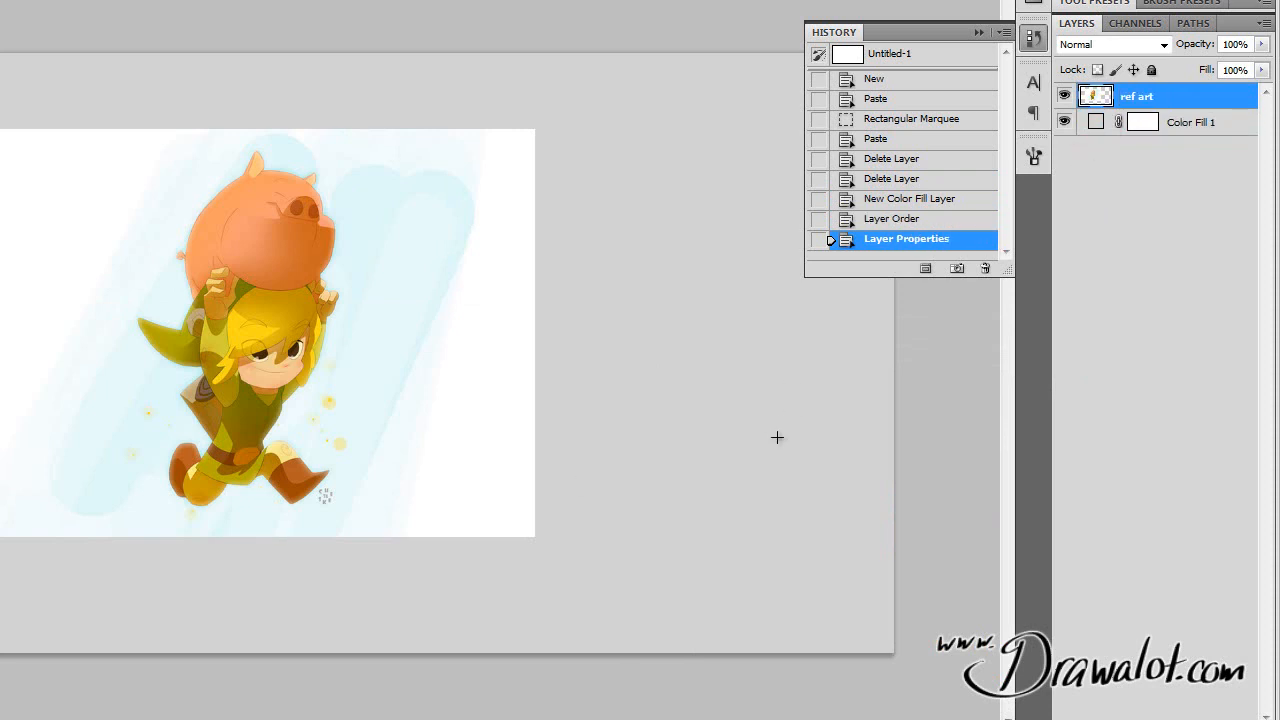
left_click_drag(258, 354, 379, 392)
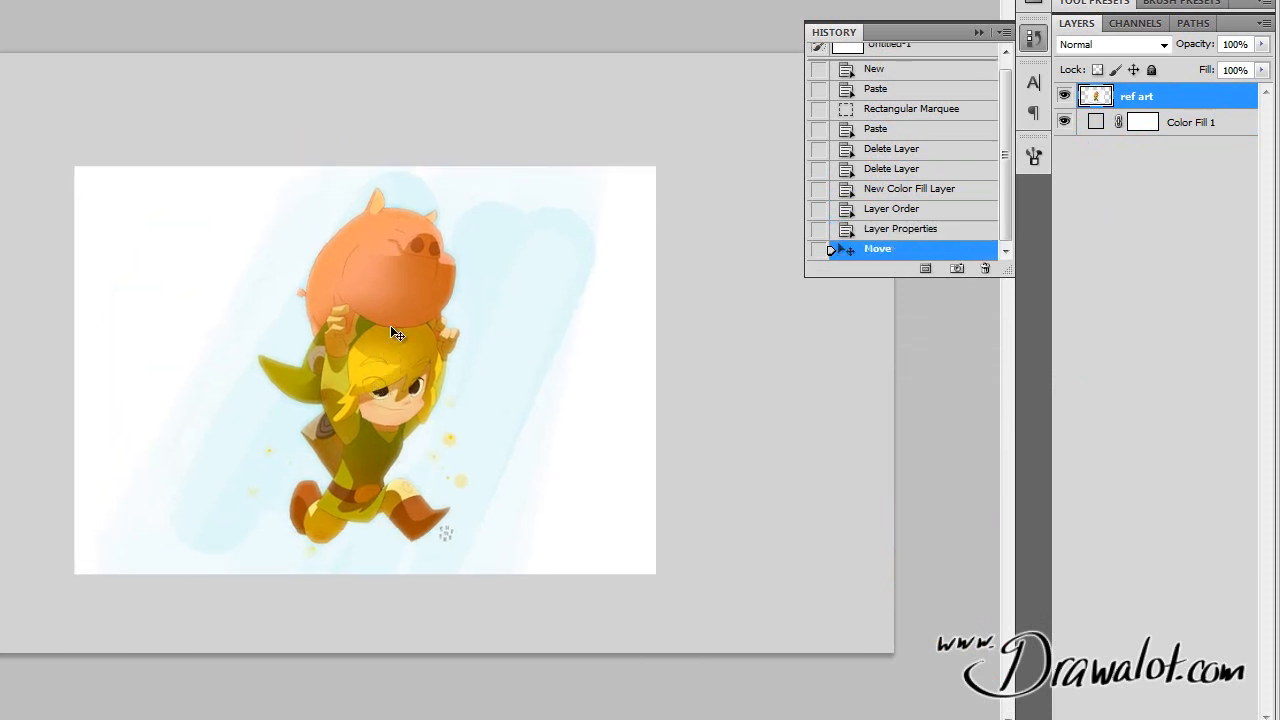
Duplicate the "ref art" layer above itself and name the copy "ref art thumb".
left_click_drag(1096, 100, 1108, 88, "alt")
double_click(1150, 96)
left_click(1150, 96)
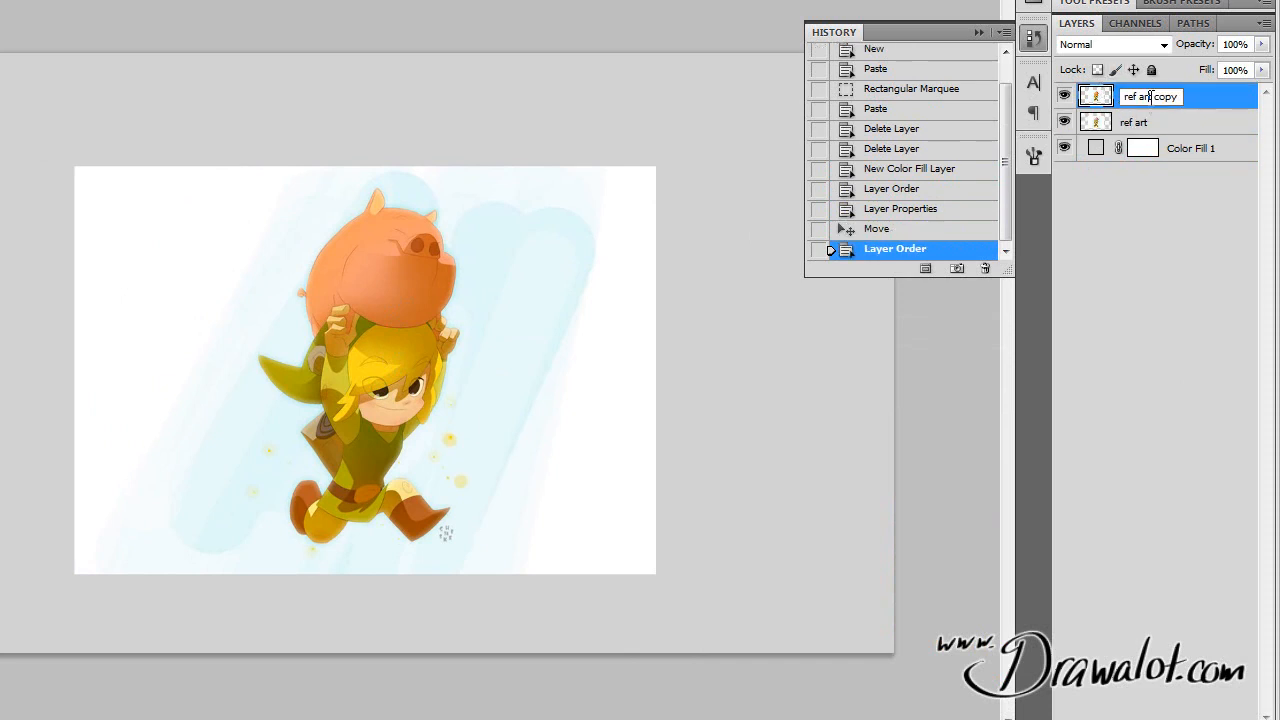
left_click_drag(1174, 96, 1180, 97)
type("thumb")
key("Return")
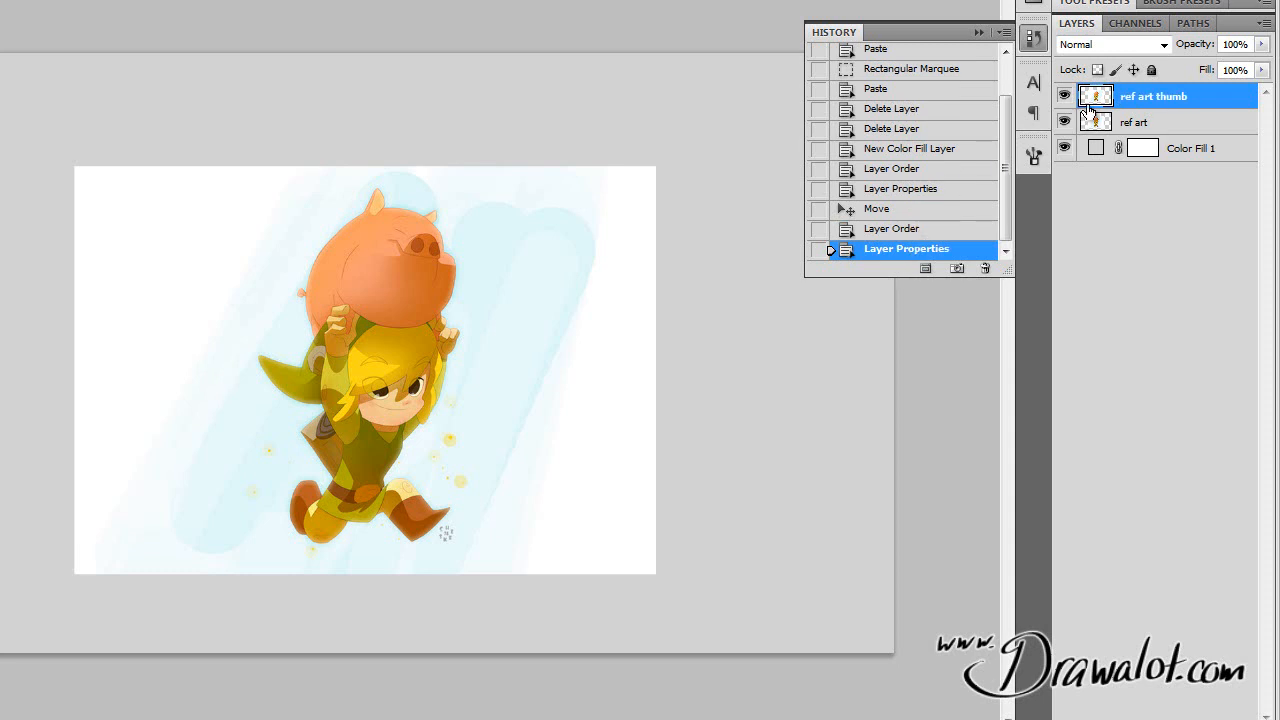
Scale the "ref art thumb" image down with Free Transform and hide the "ref art" layer.
key("ctrl+t")
left_click_drag(72, 574, 255, 448)
key("Return")
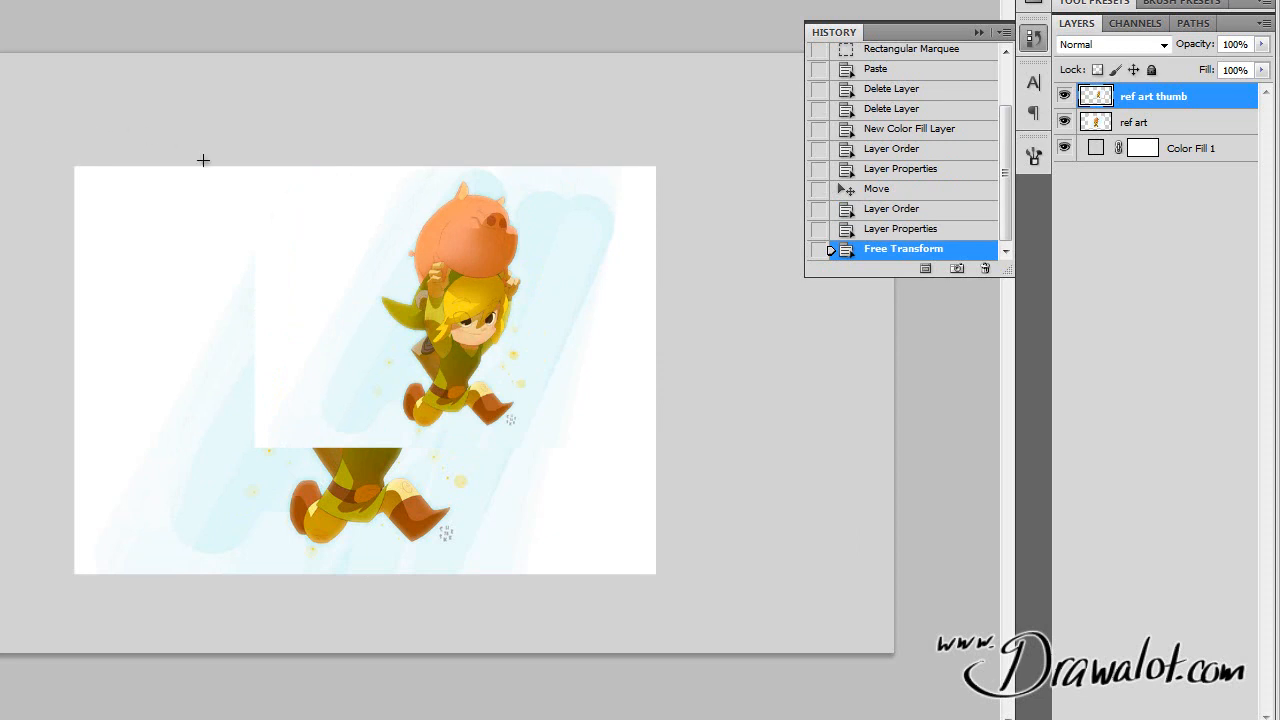
left_click(1064, 121)
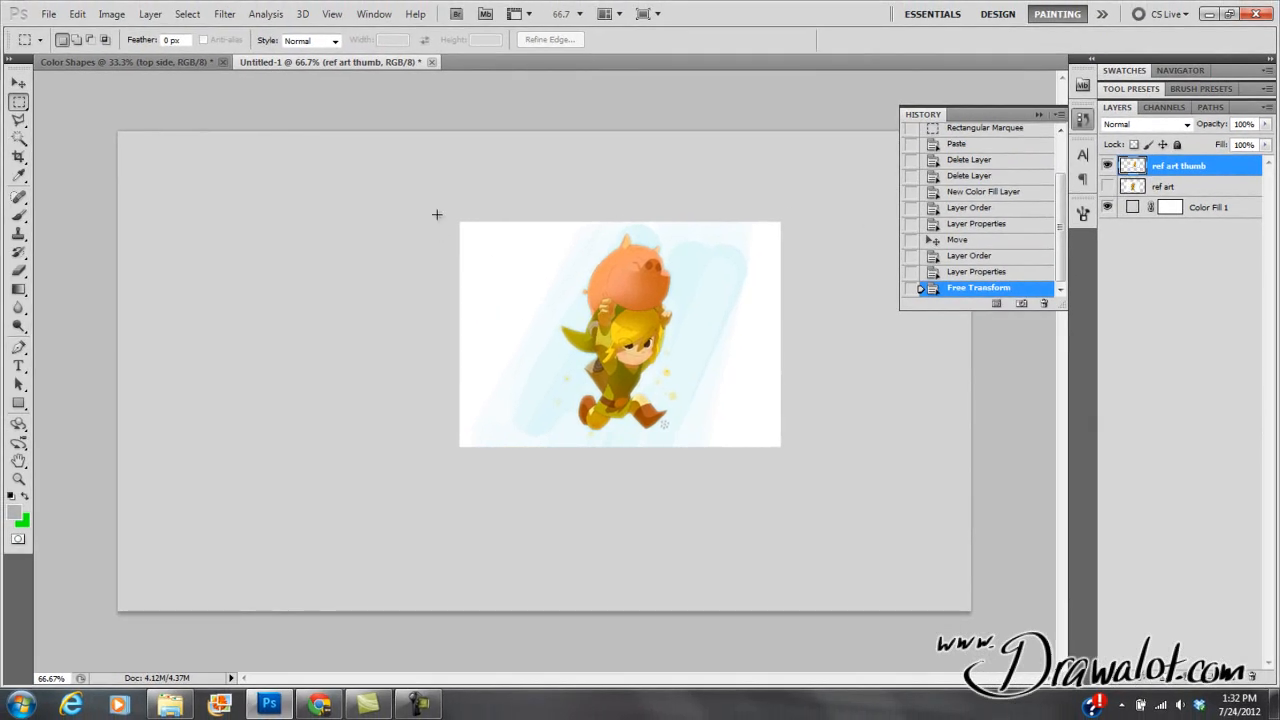
Trim the thumbnail to the character by clearing the empty areas on both sides of the figure.
left_click_drag(565, 464, 538, 501)
key("Delete")
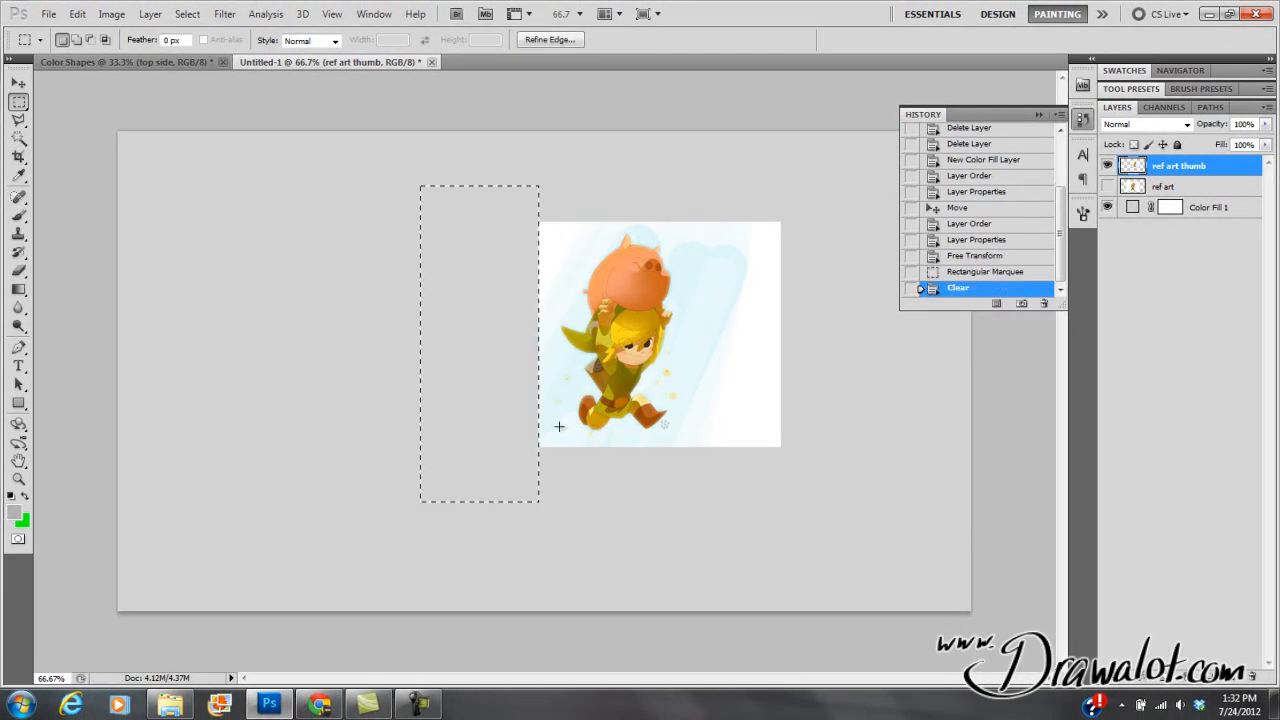
key("ctrl+d")
left_click_drag(818, 193, 682, 491)
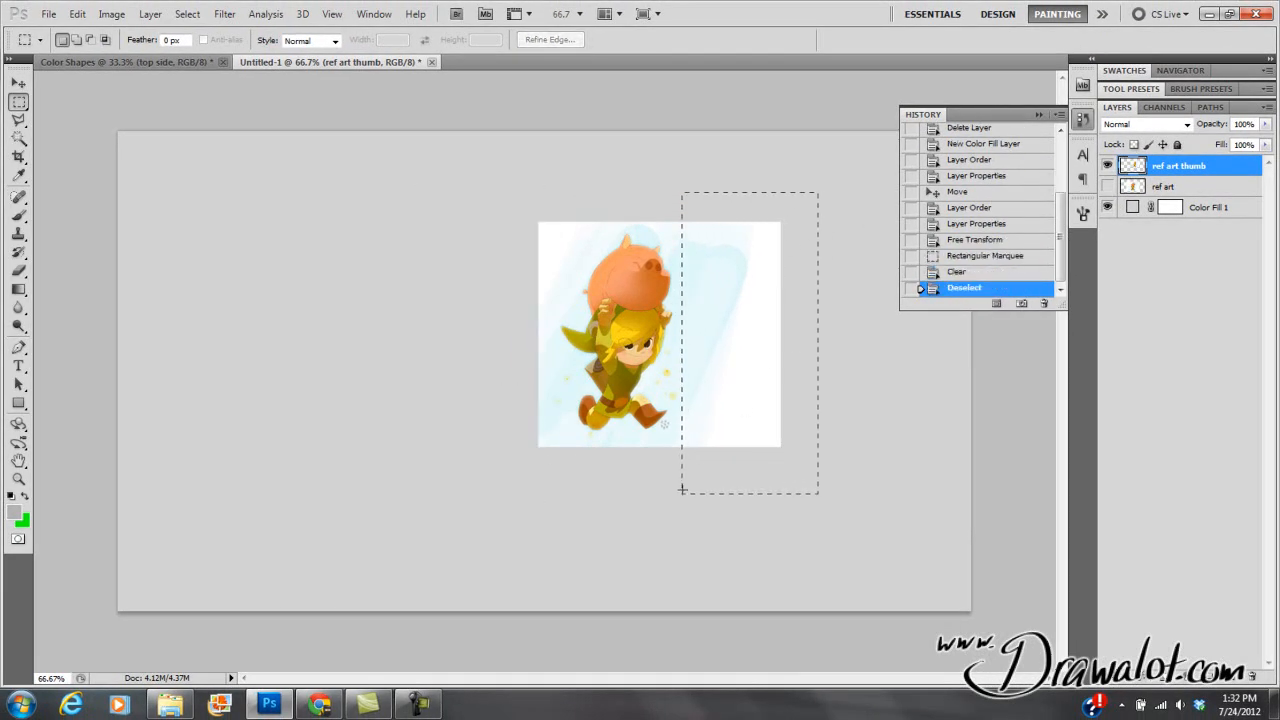
key("Delete")
key("ctrl+d")
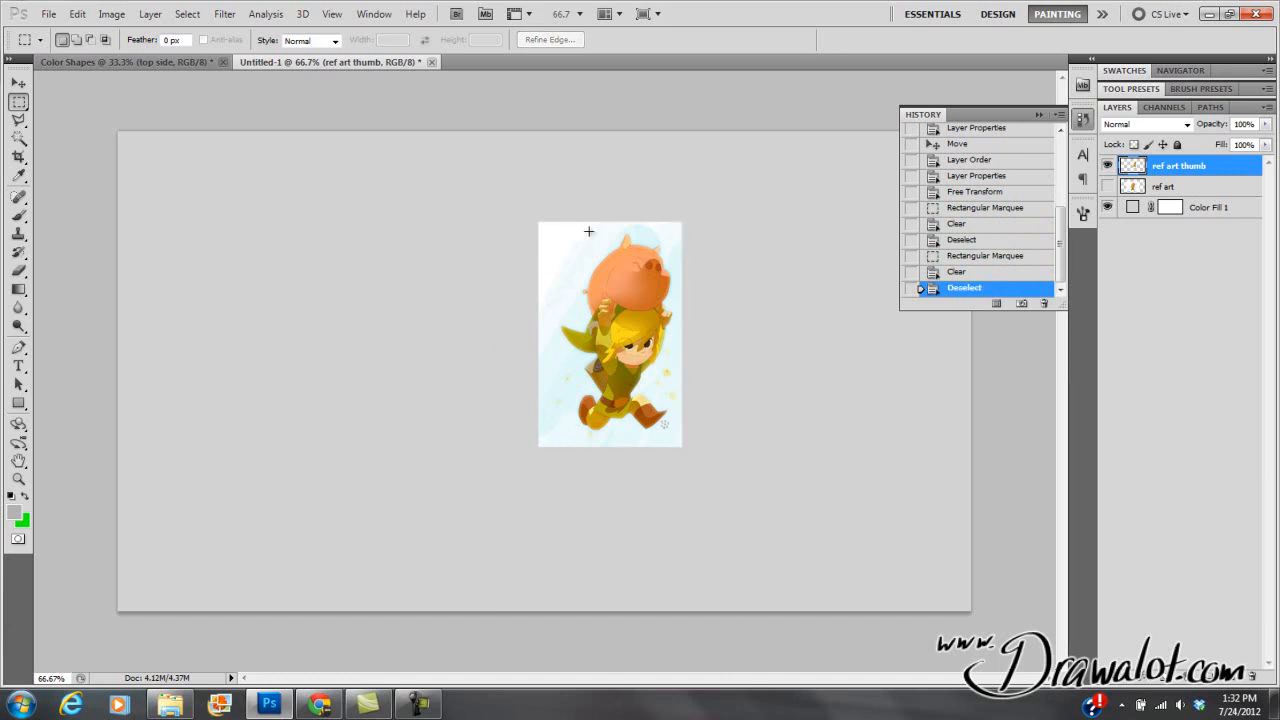
Move the thumbnail into the canvas's upper-left corner, and toggle the visibility of each reference layer off and on to compare them.
left_click(18, 83)
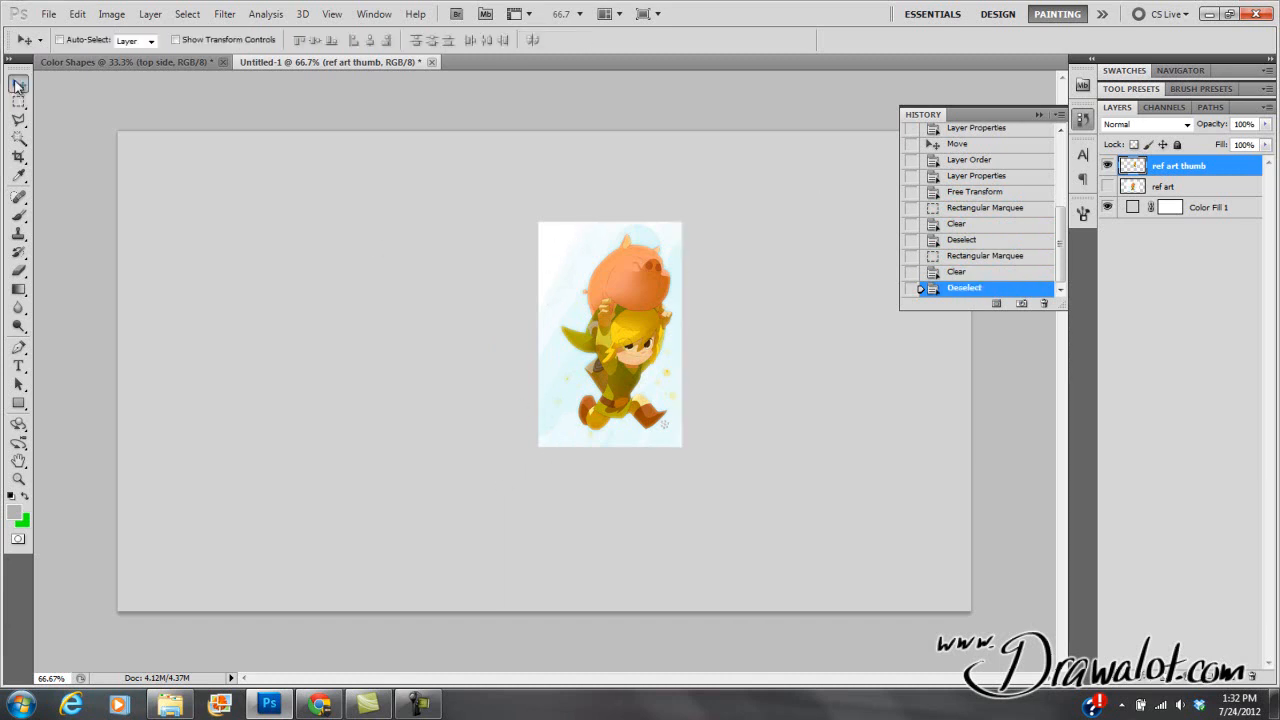
left_click_drag(633, 314, 227, 231)
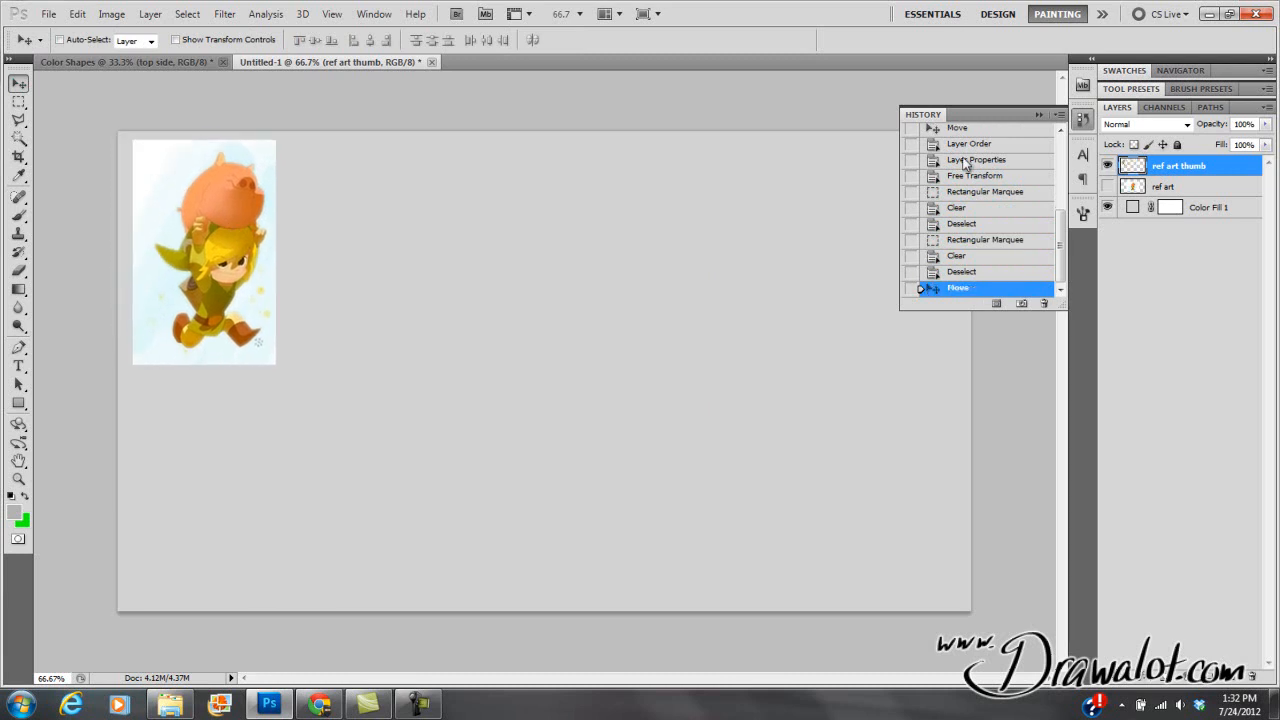
left_click(1108, 166)
left_click(1108, 166)
left_click(1107, 187)
left_click(1107, 187)
Group the "ref art thumb" and "ref art" layers under the name "ref" and collapse the History panel.
left_click(1134, 189, "shift")
left_click_drag(1134, 188, 1212, 676)
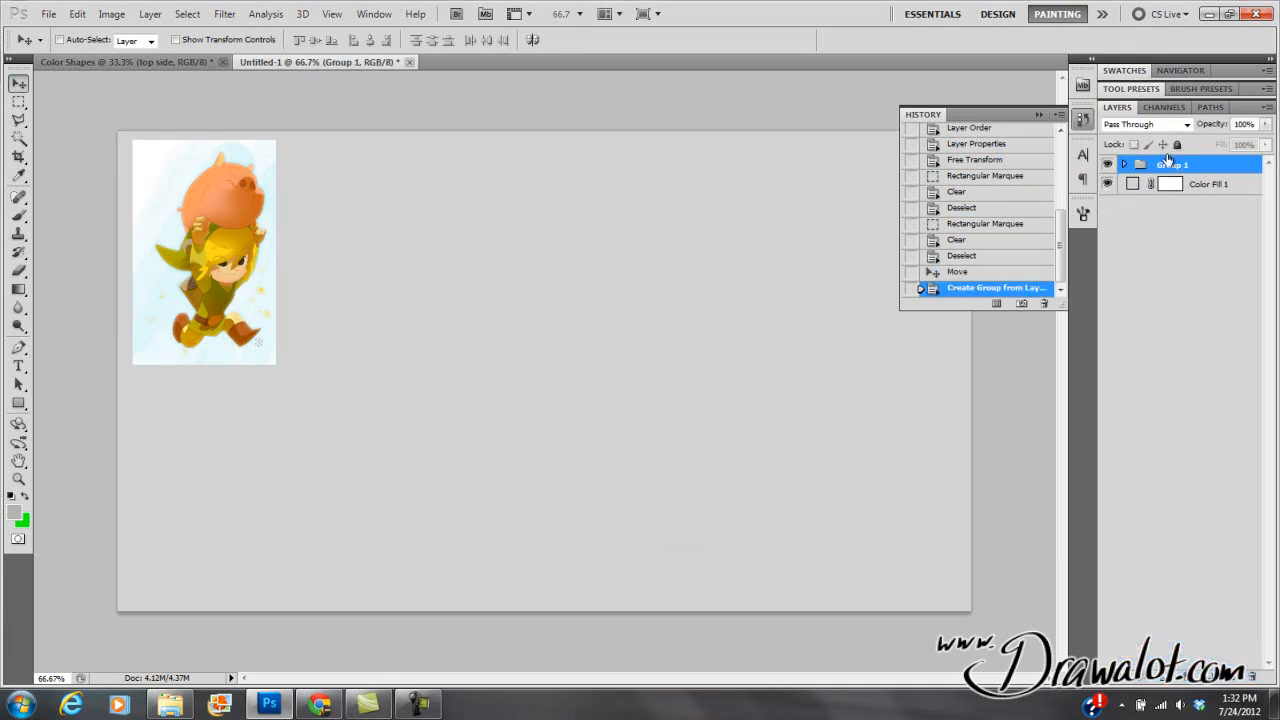
double_click(1170, 163)
type("ref")
key("Return")
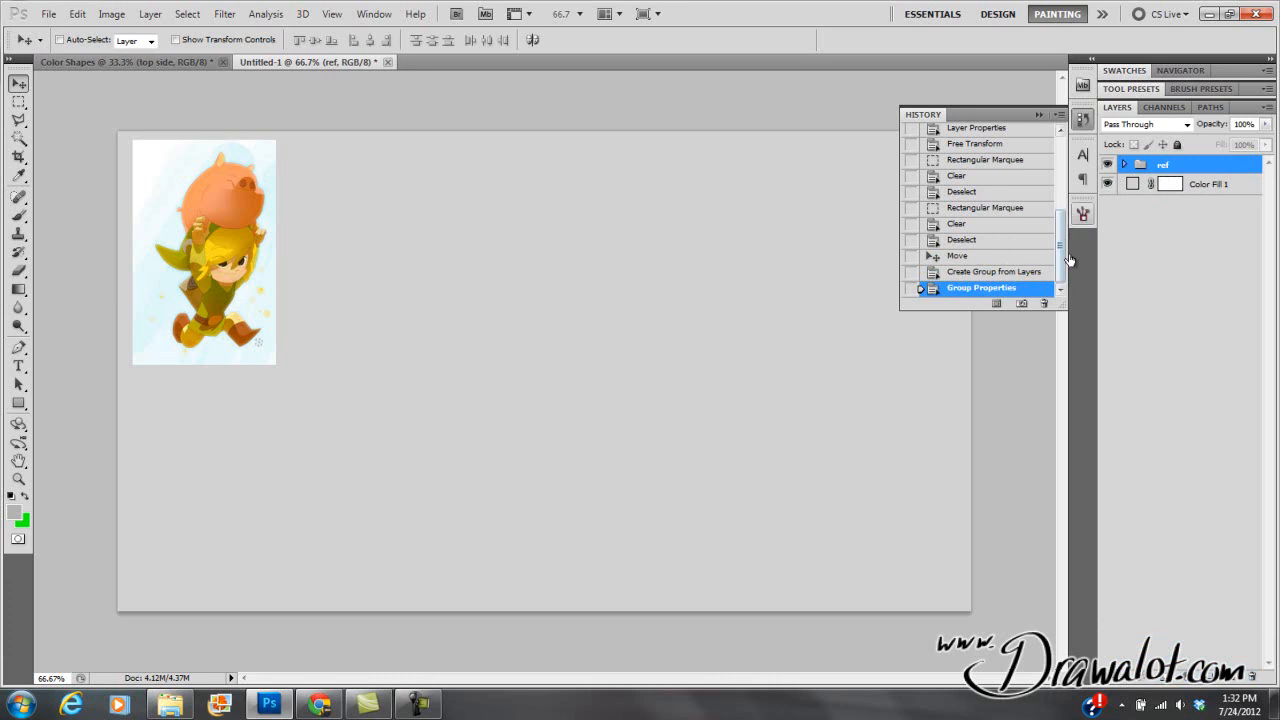
left_click(1039, 114)
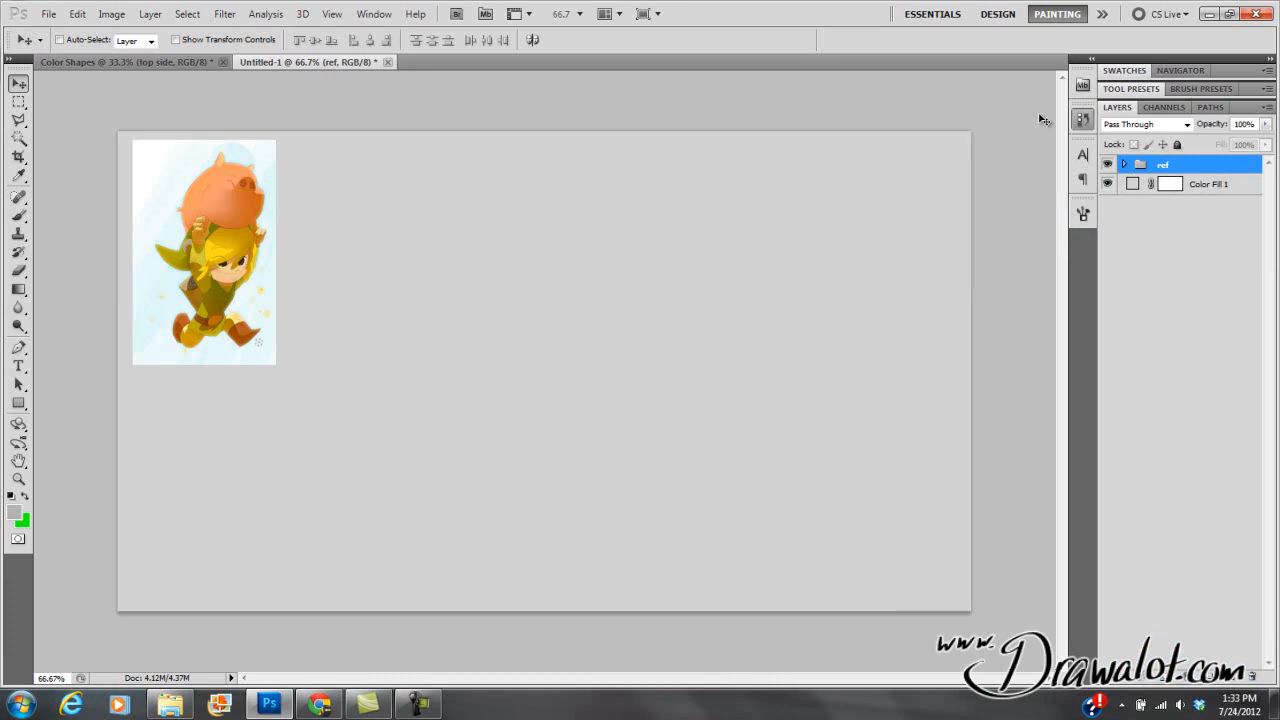
With the color fill layer active, set up the Brush tool with Normal blending mode and a 70 px size.
left_click(1190, 184)
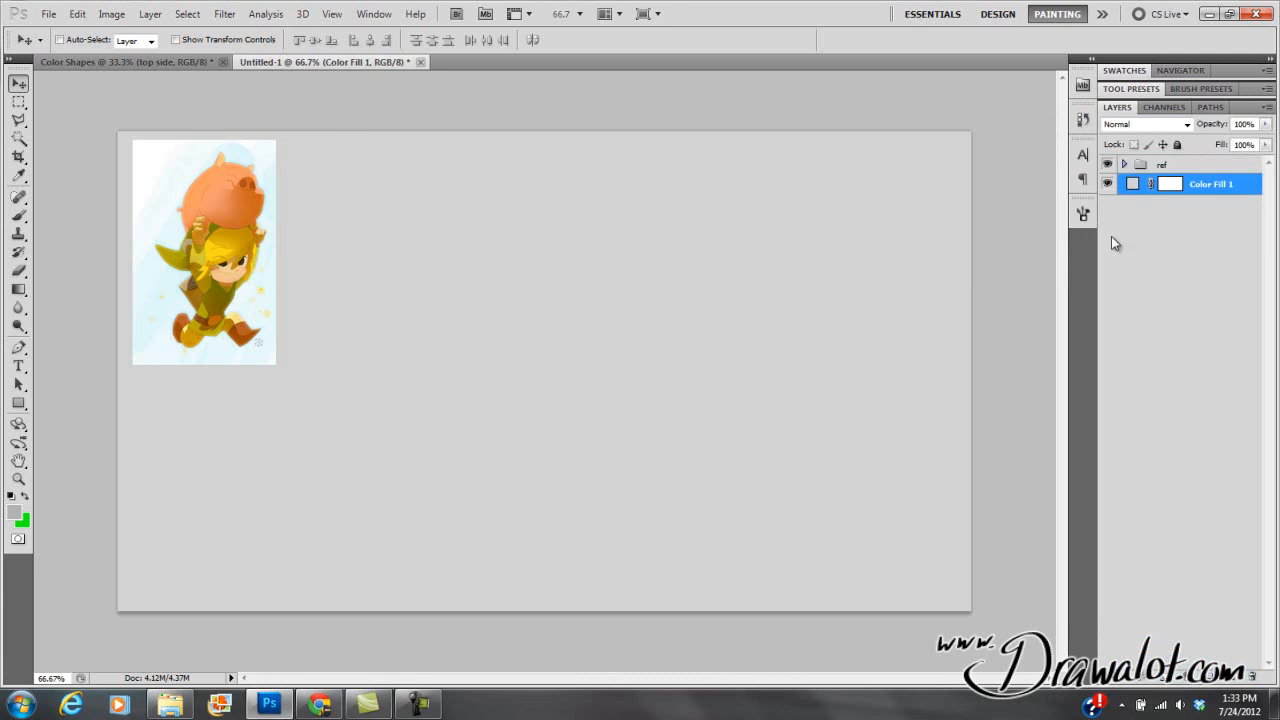
left_click(18, 215)
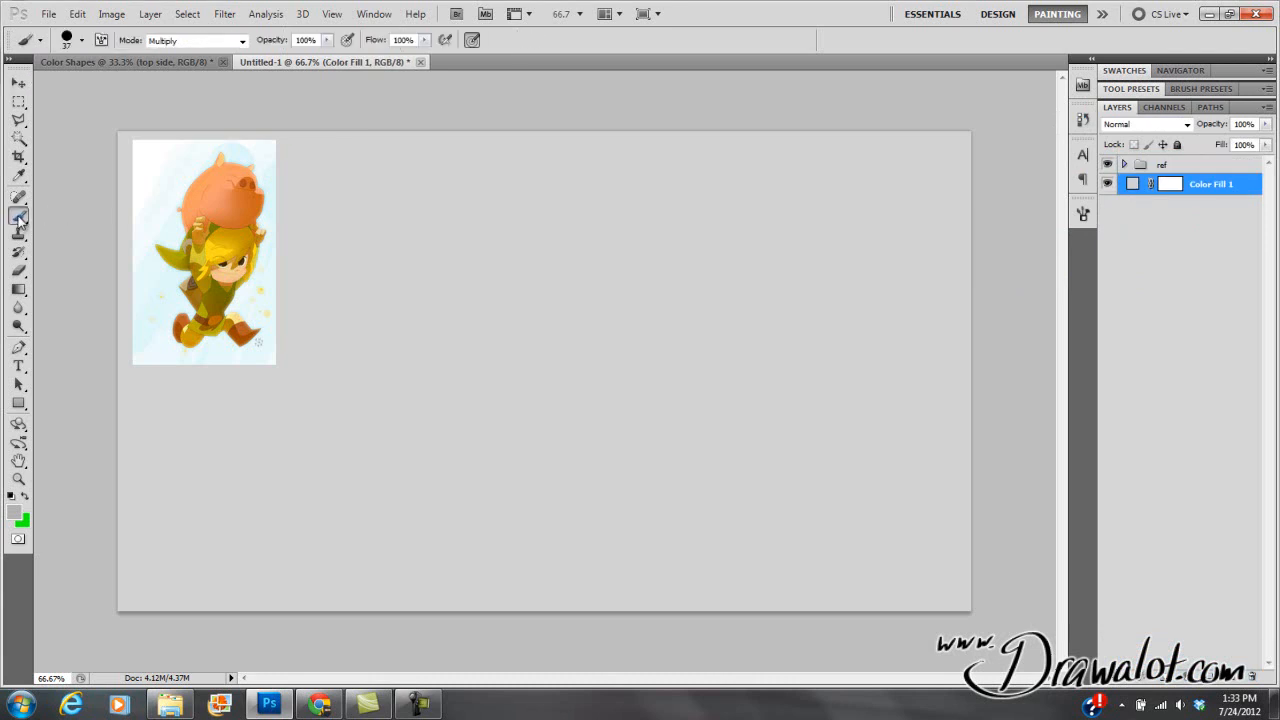
left_click(240, 41)
left_click(232, 57)
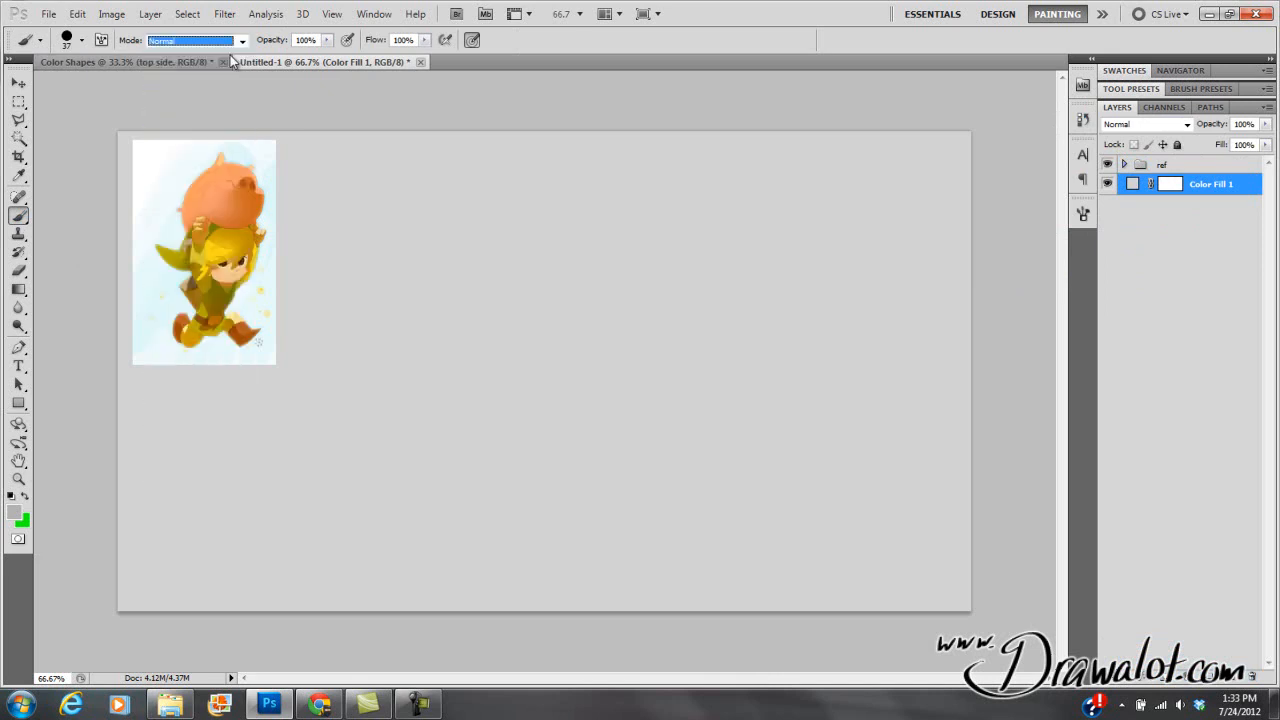
left_click(82, 42)
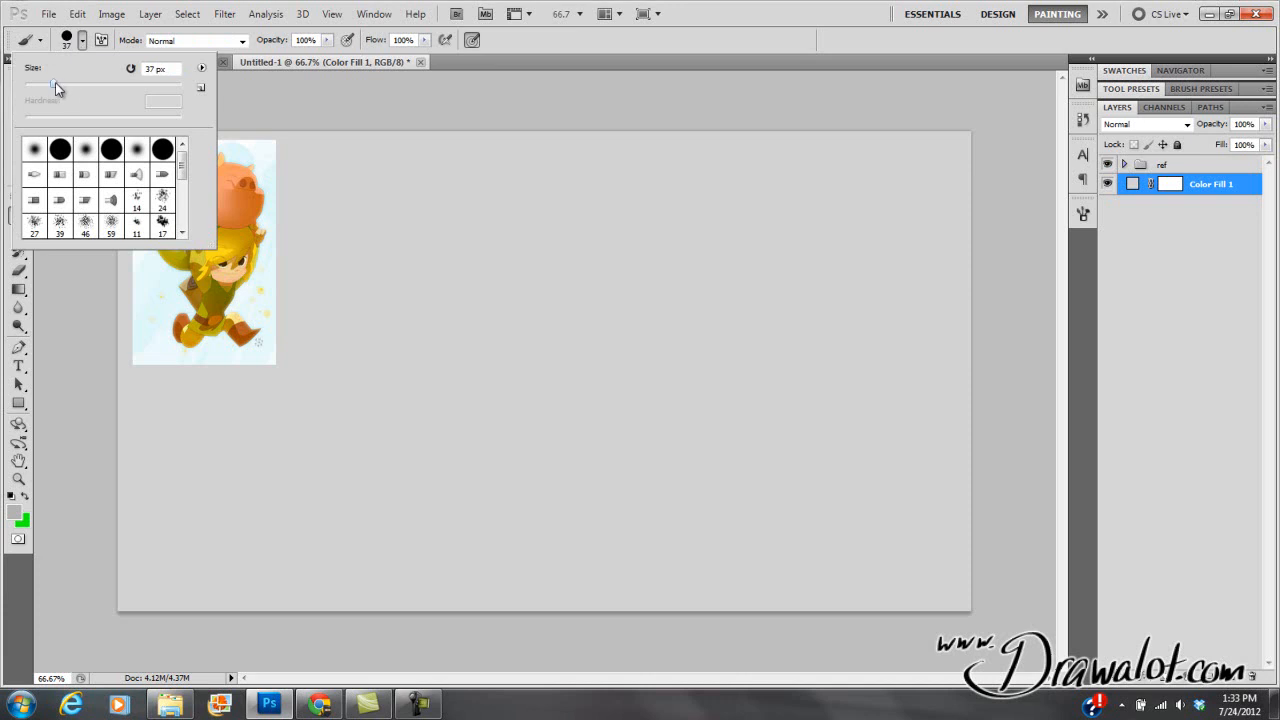
left_click_drag(56, 86, 78, 84)
left_click(83, 44)
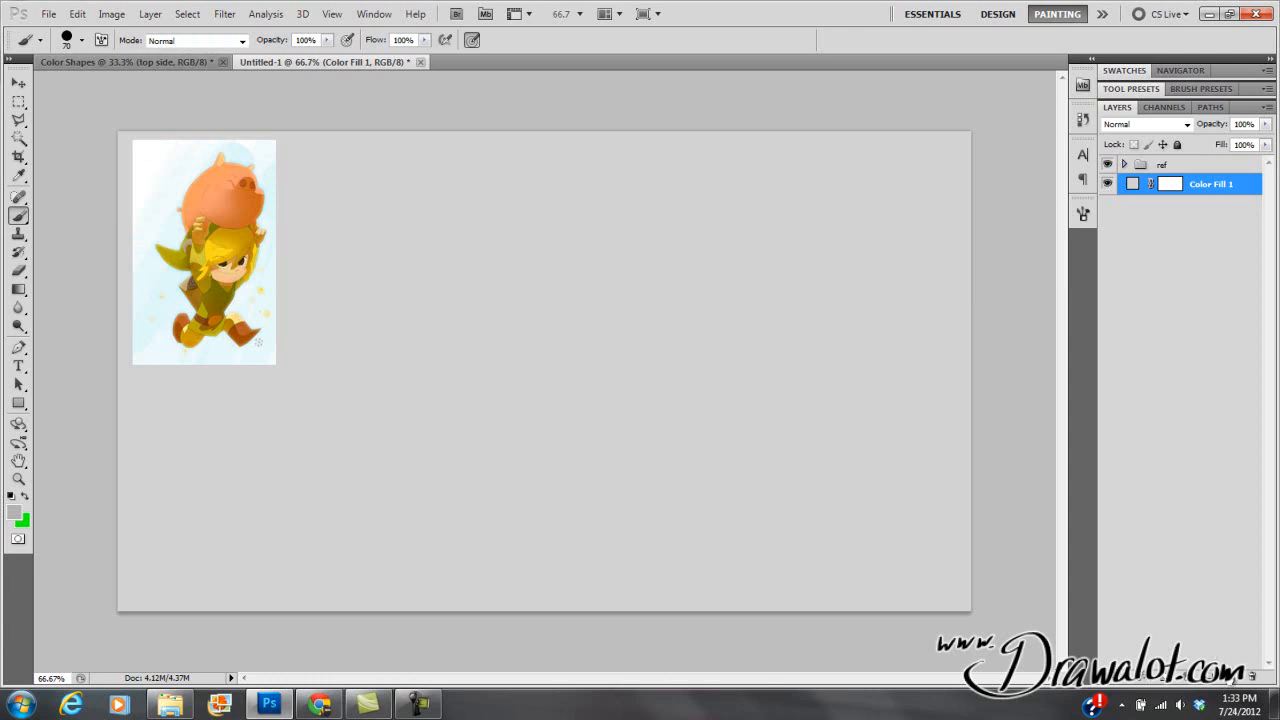
Add a blank layer above the color fill layer and undo it.
left_click(1232, 678)
key("ctrl+z")
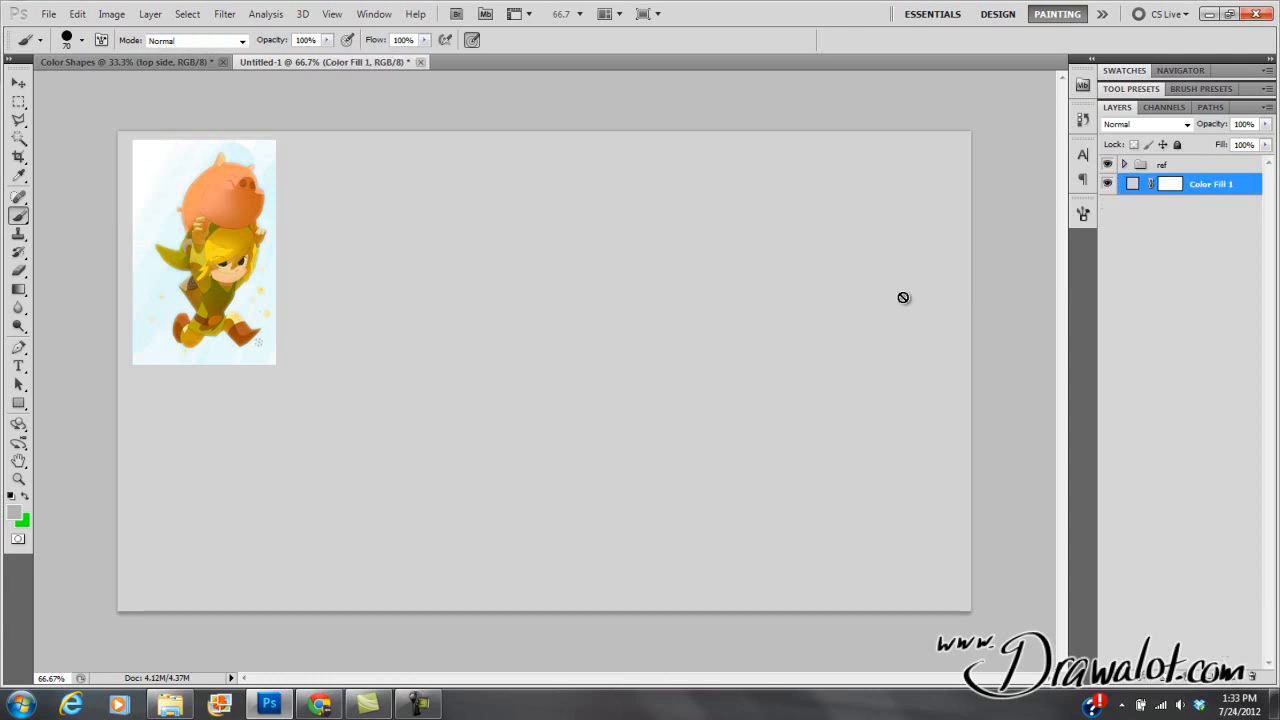
Create a new layer named "sketch" above the color fill layer.
left_click(151, 16)
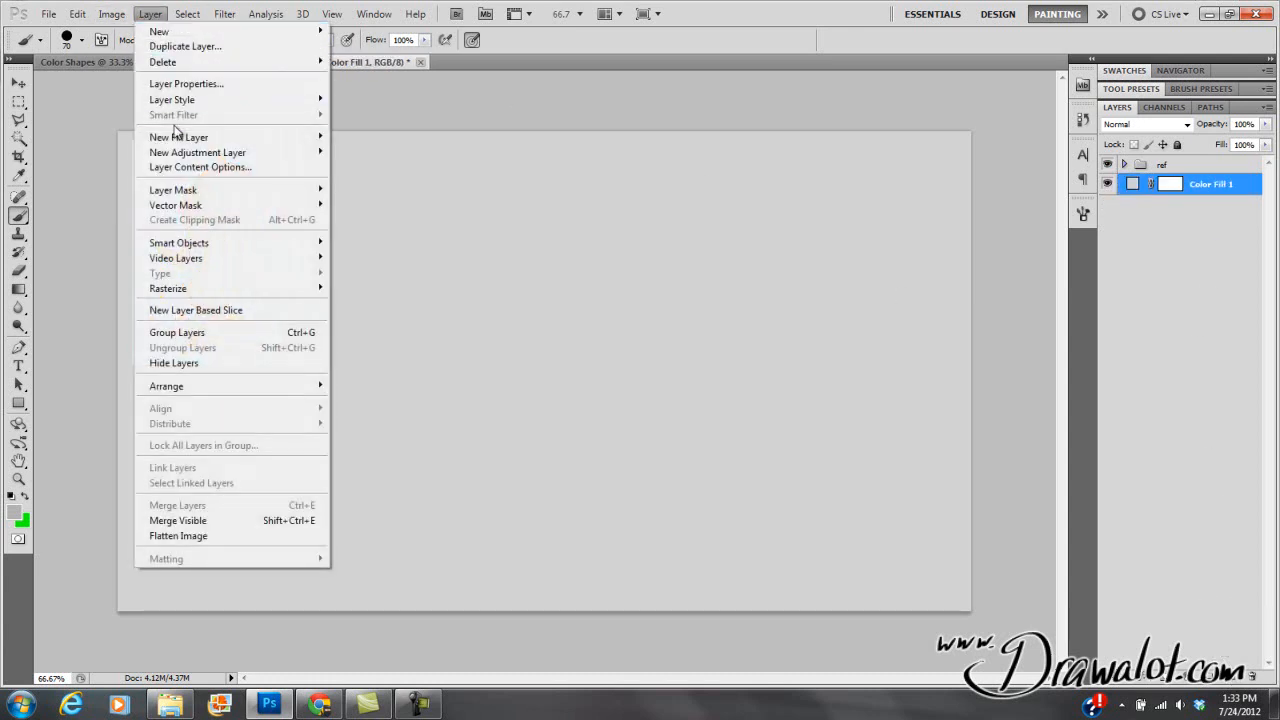
mouse_move(182, 33)
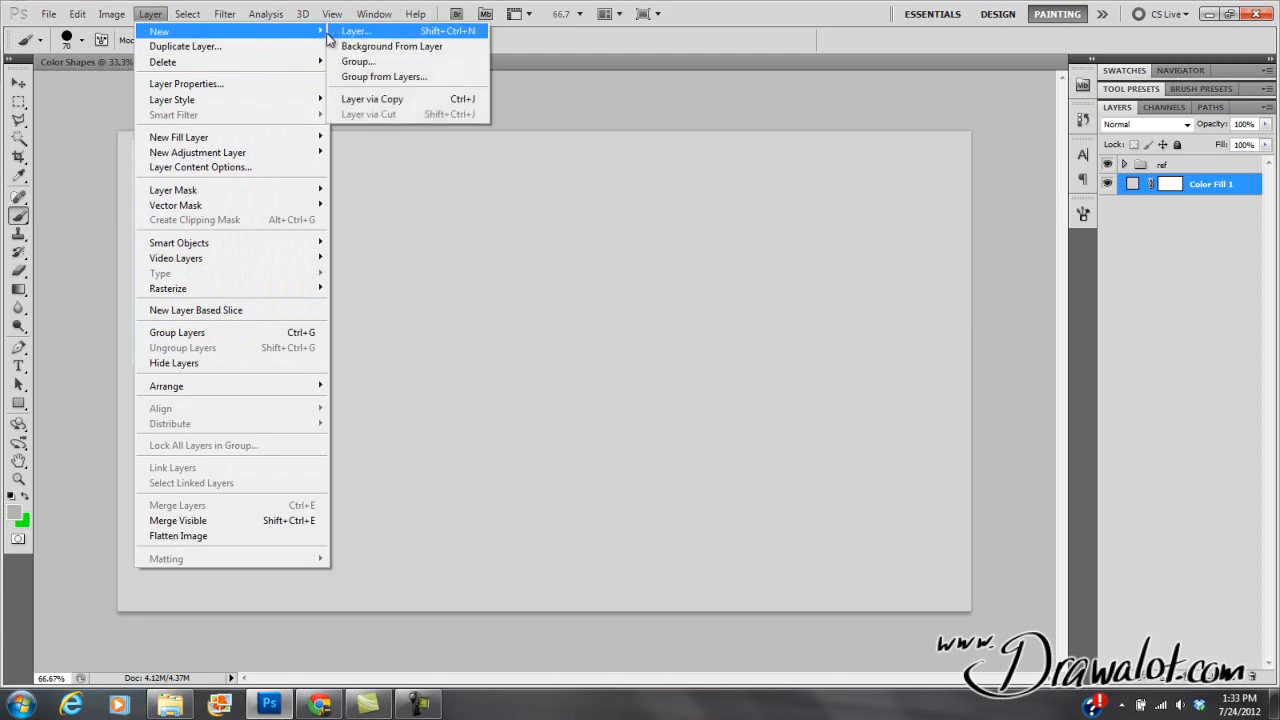
left_click(160, 14)
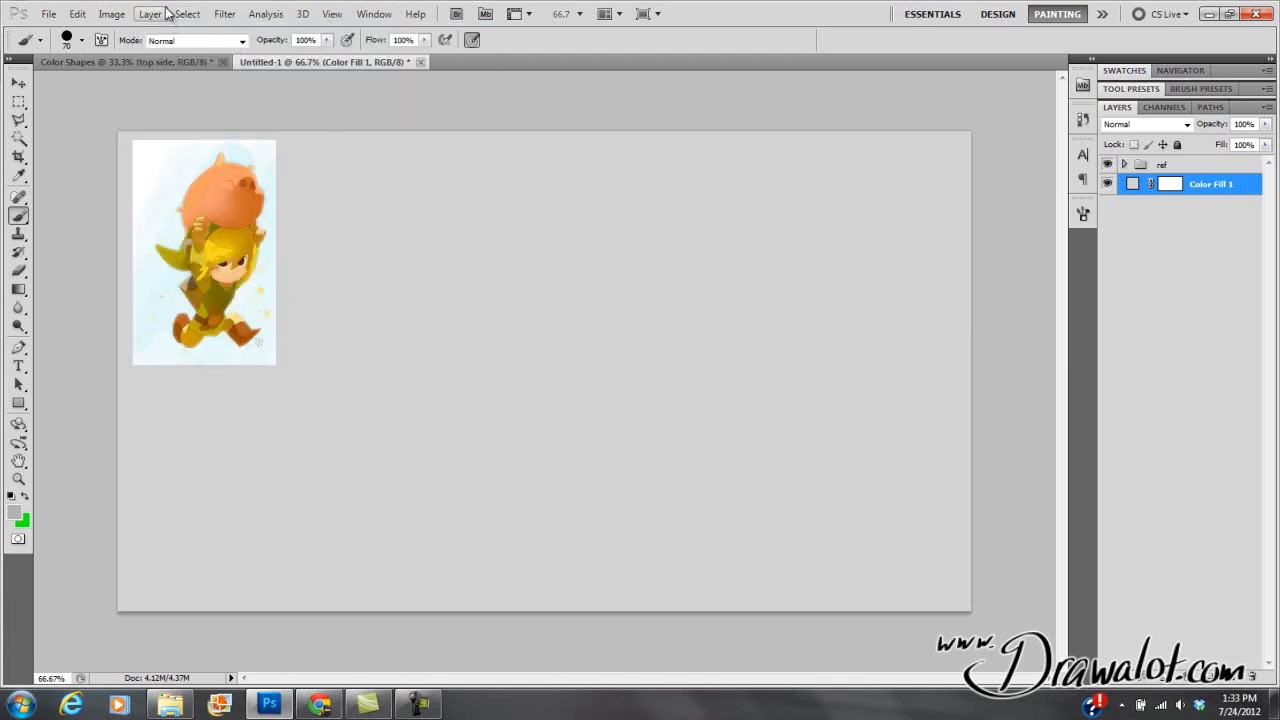
key("ctrl+shift+n")
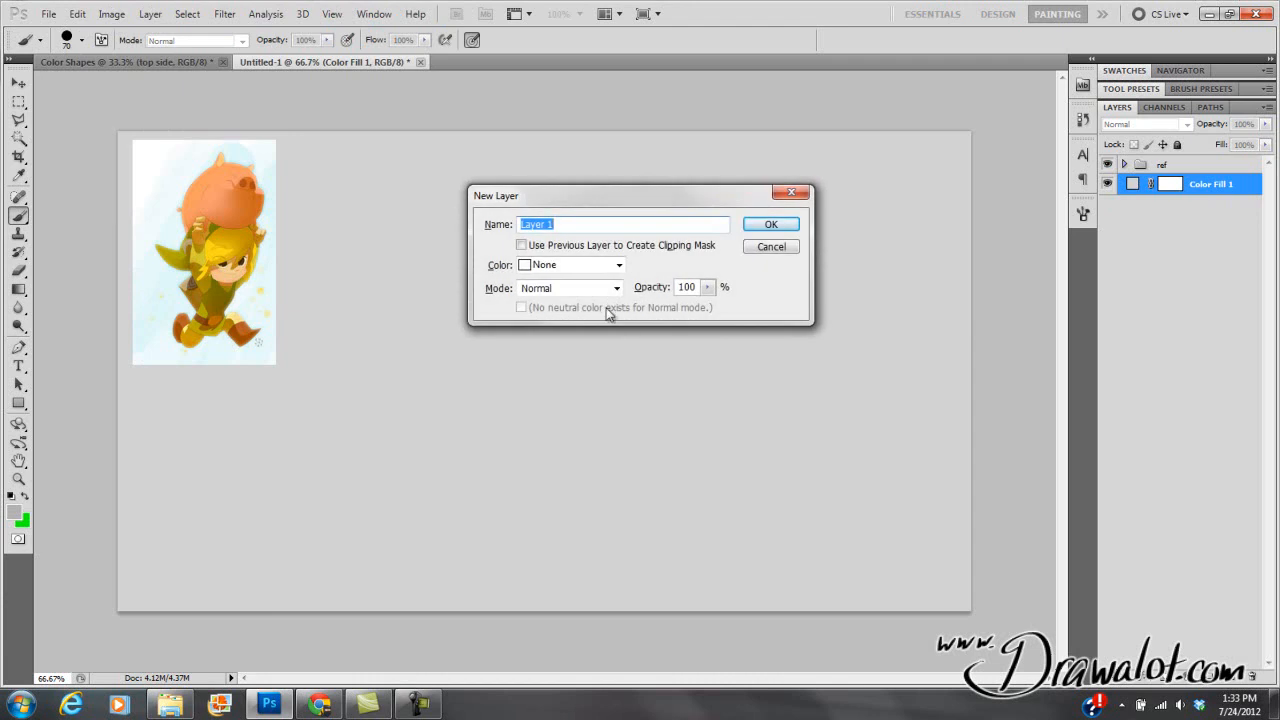
type("sketch")
key("Return")
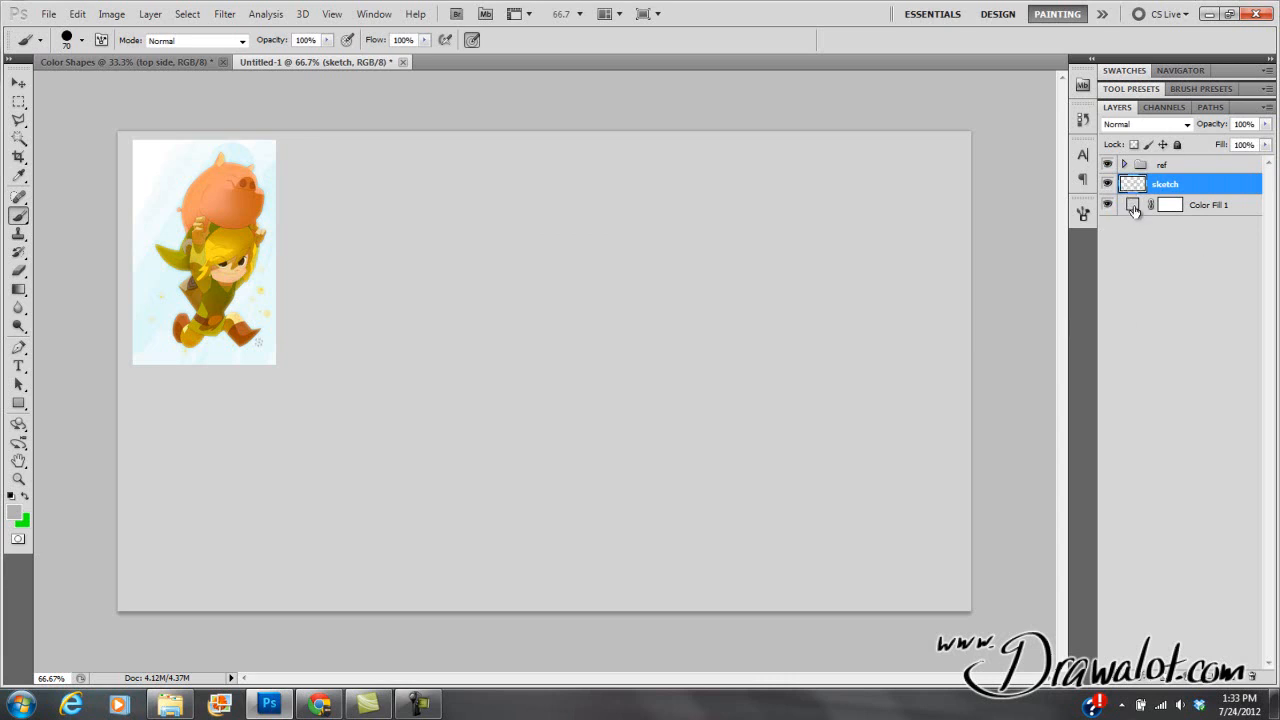
Lock the "ref" group completely and make the "sketch" layer active for painting.
left_click(1130, 210)
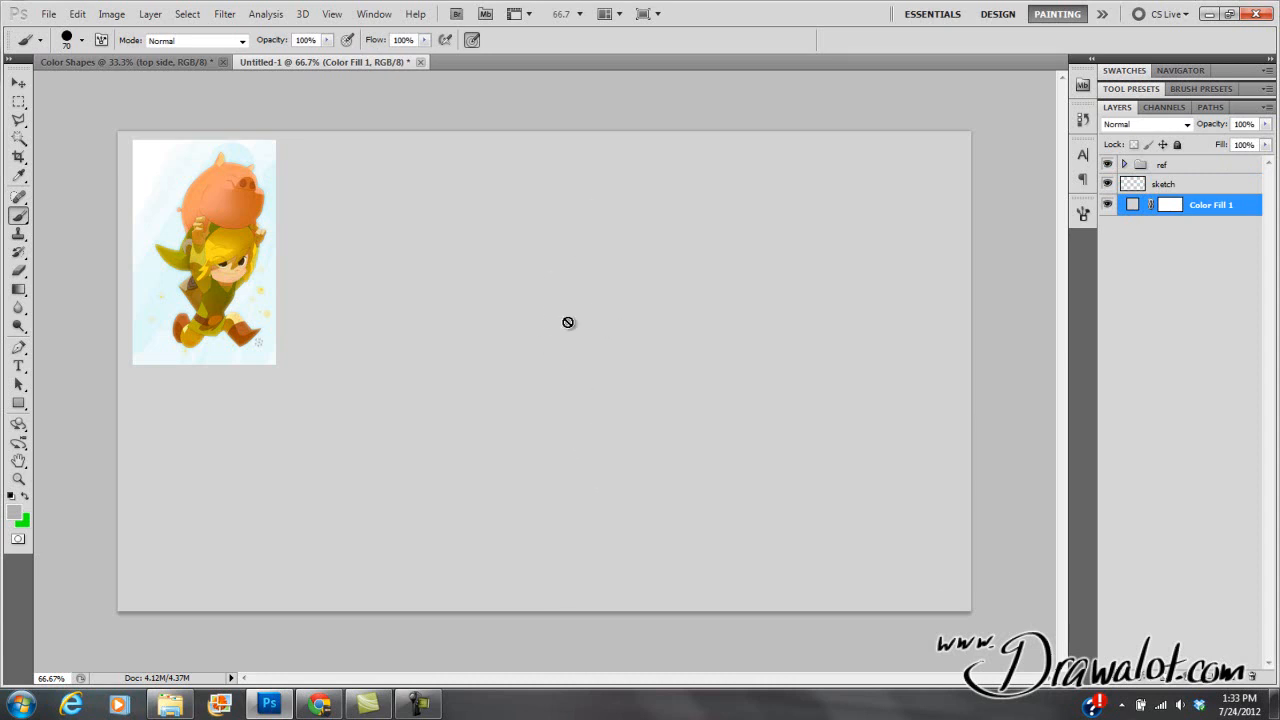
left_click(1134, 188)
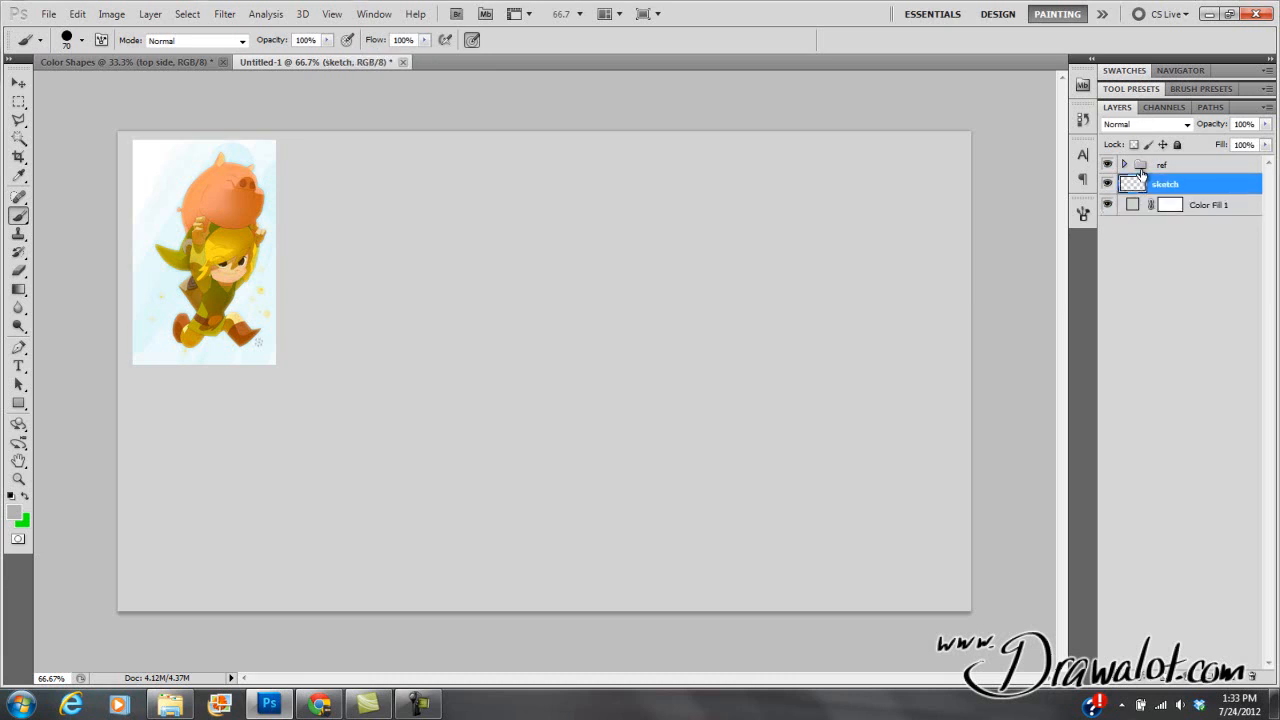
left_click(1142, 168)
left_click(1177, 144)
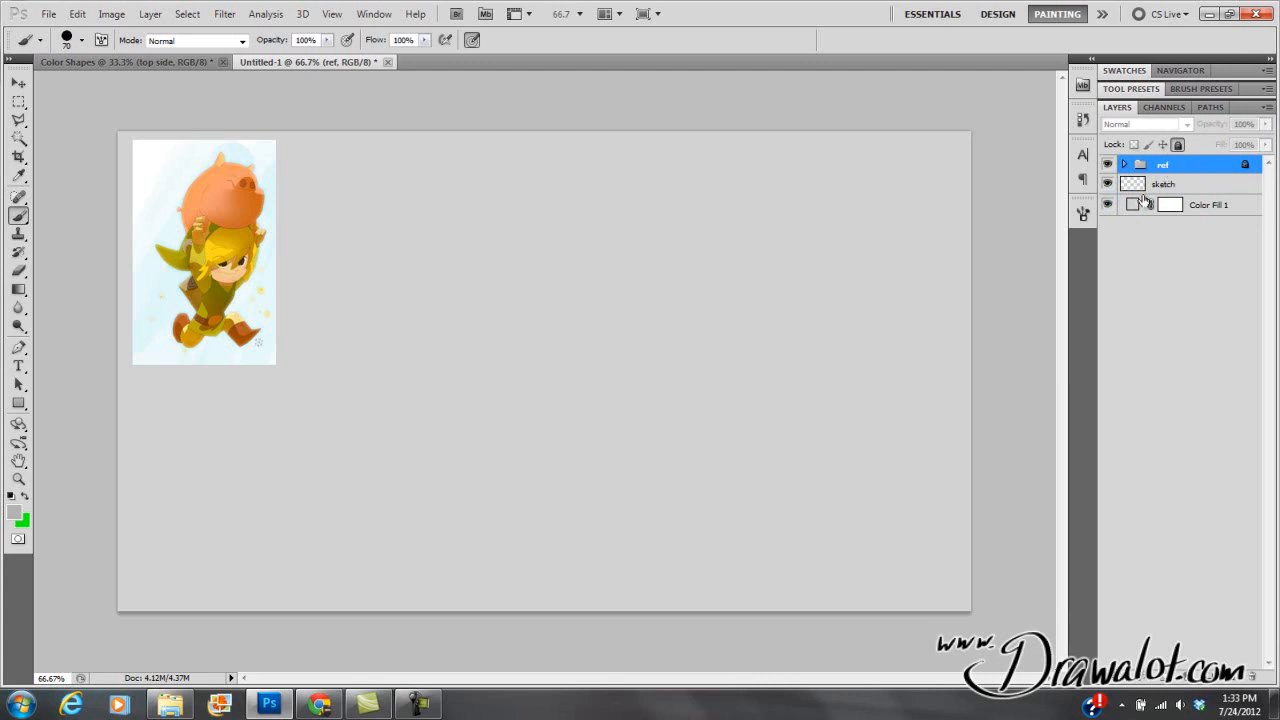
left_click(1132, 205)
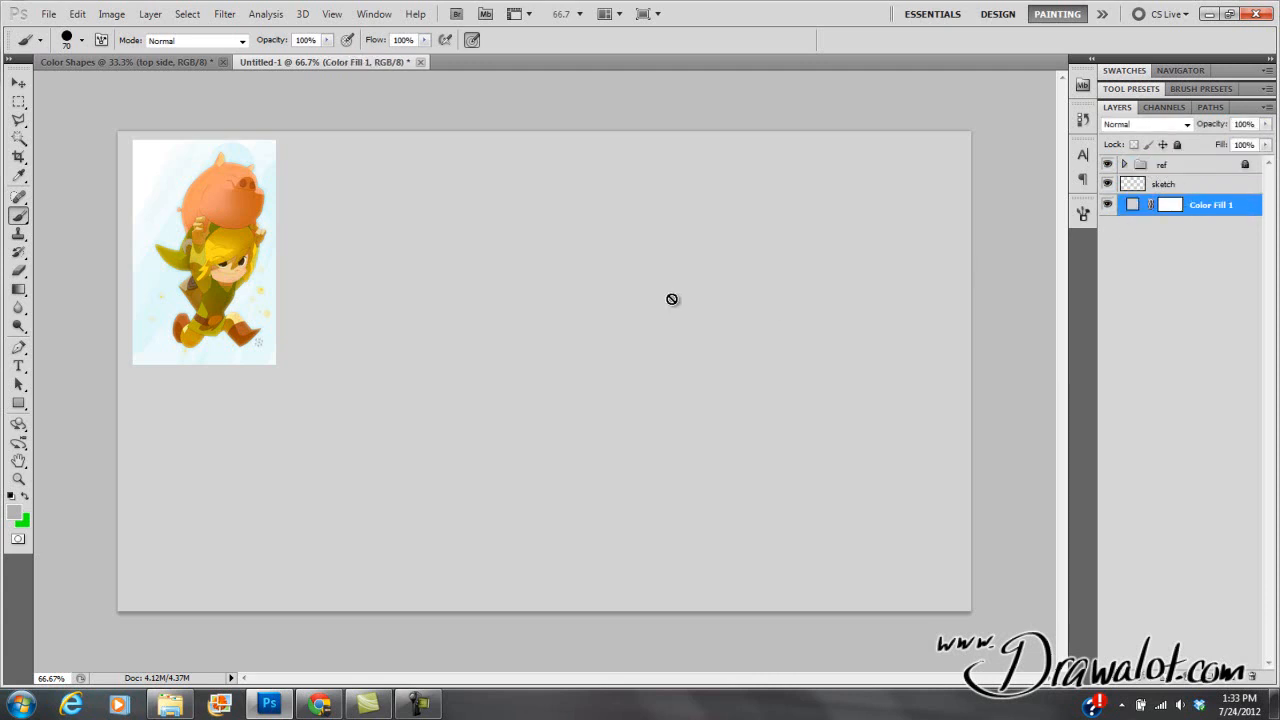
left_click(1137, 186)
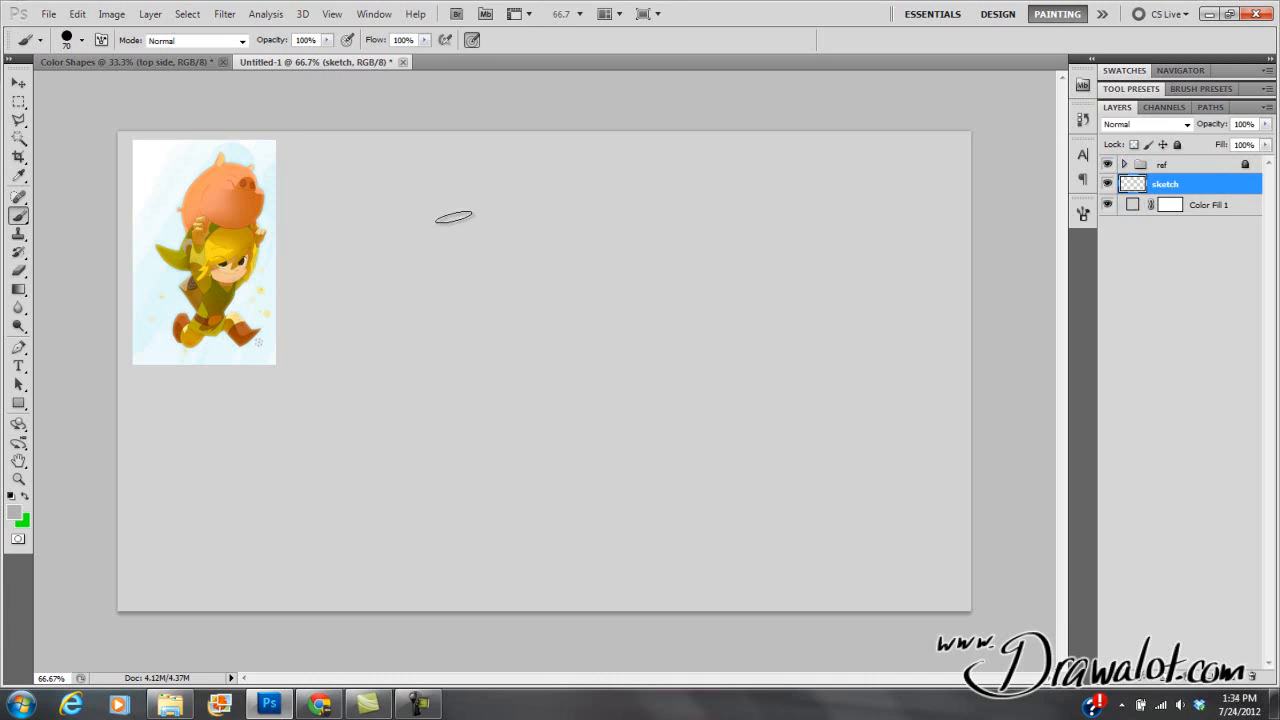
Try out the 39, 160 and 162 px brush presets at the end of the preset list, keeping Normal mode.
left_click(81, 41)
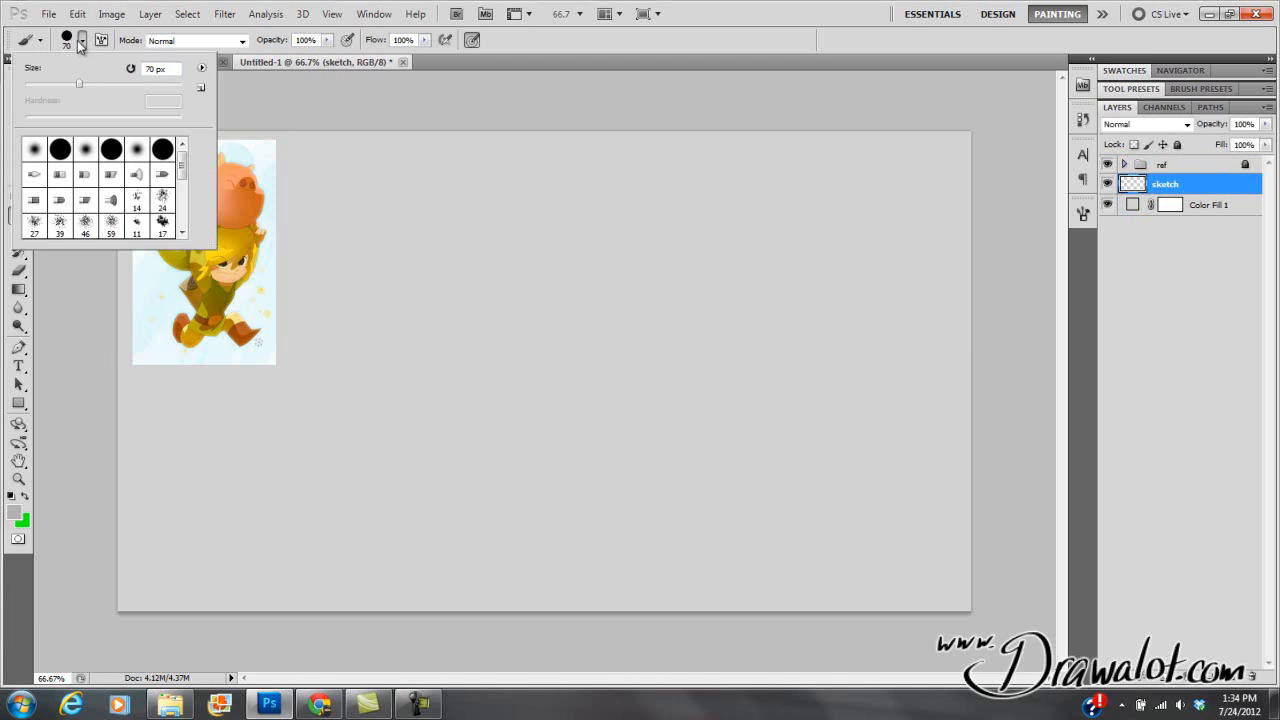
left_click_drag(184, 170, 182, 208)
left_click(92, 233)
left_click(484, 290)
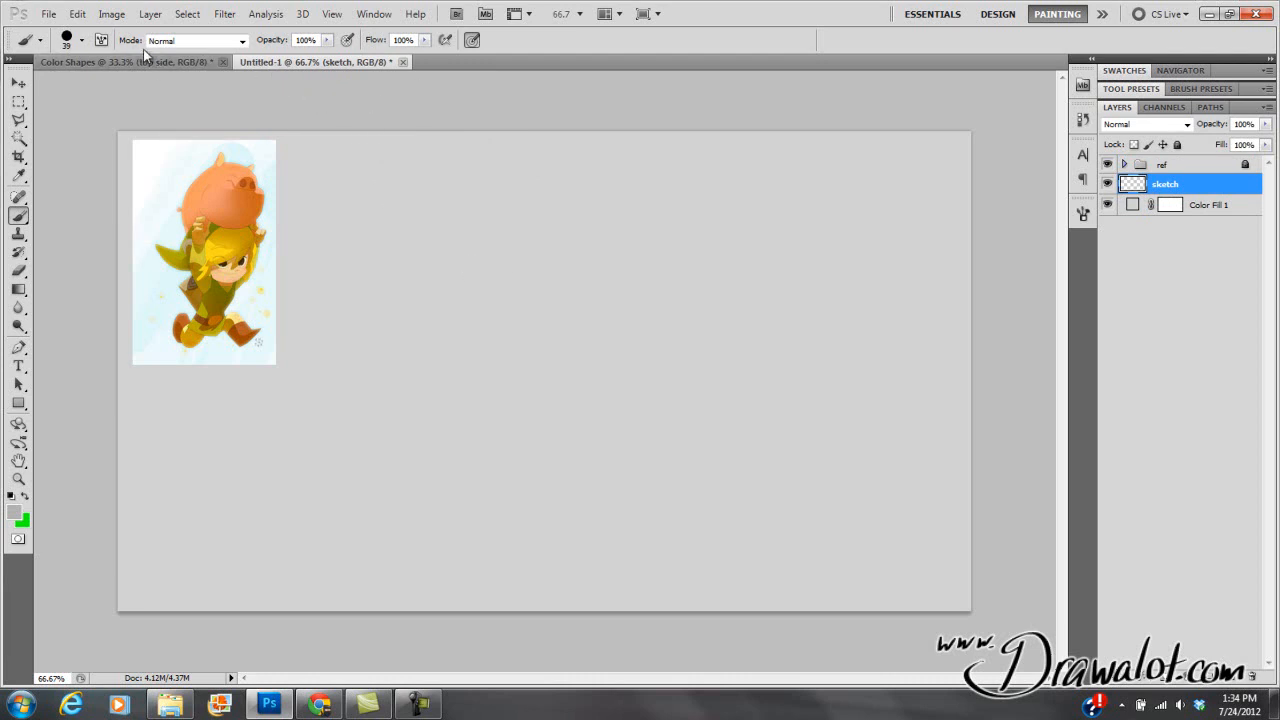
left_click(197, 41)
left_click(197, 42)
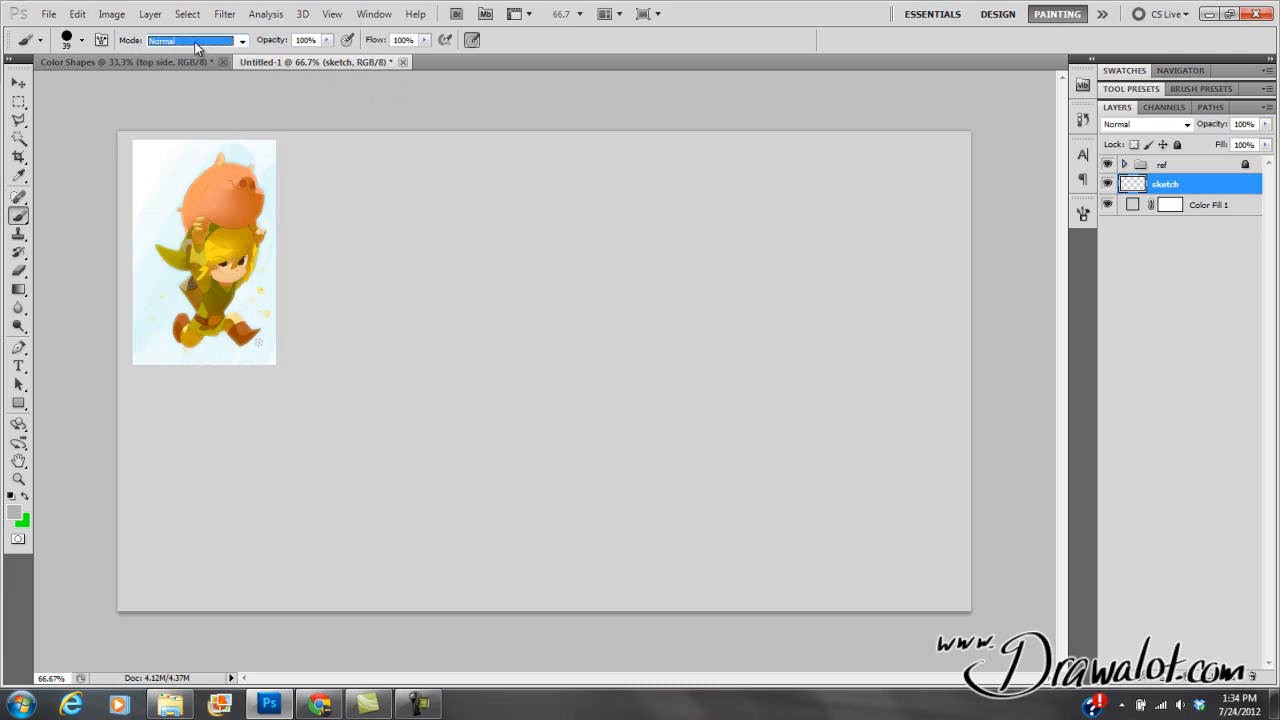
left_click(82, 42)
left_click_drag(55, 86, 88, 86)
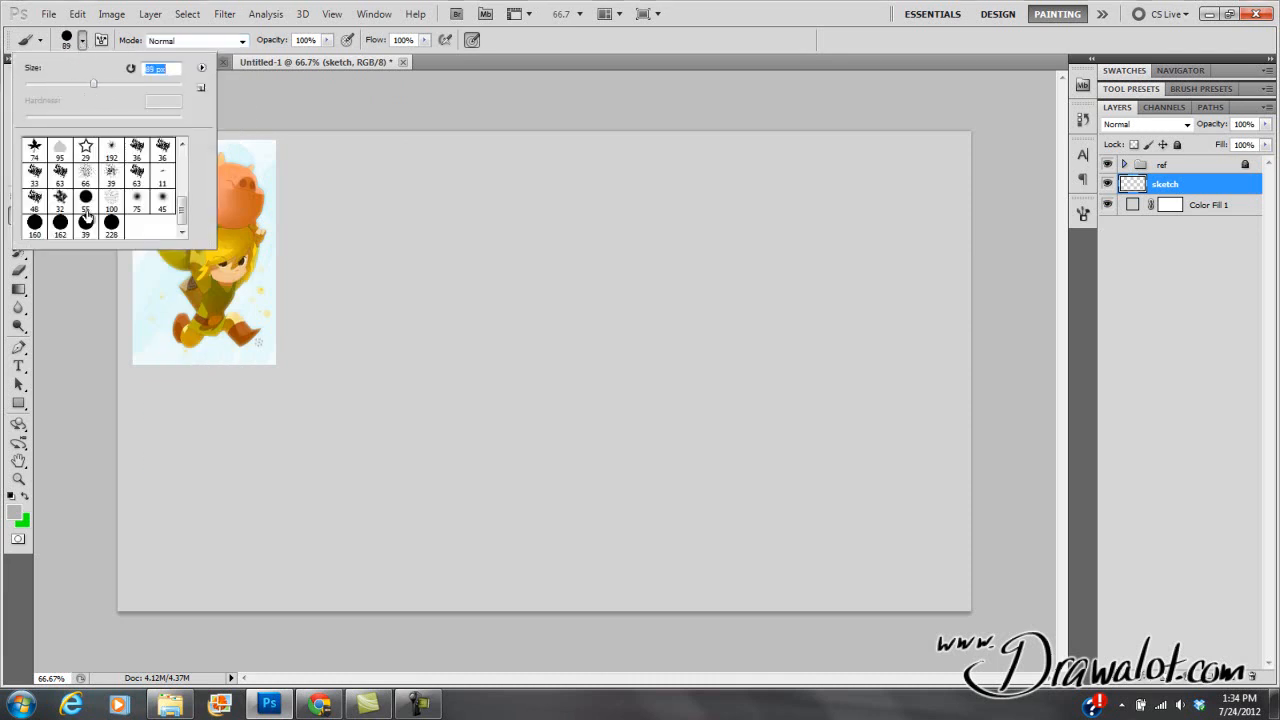
left_click(35, 226)
left_click(64, 224)
Choose a hard round brush preset and set its size to 49 px and its hardness to 0%.
left_click_drag(181, 210, 180, 163)
left_click(157, 153)
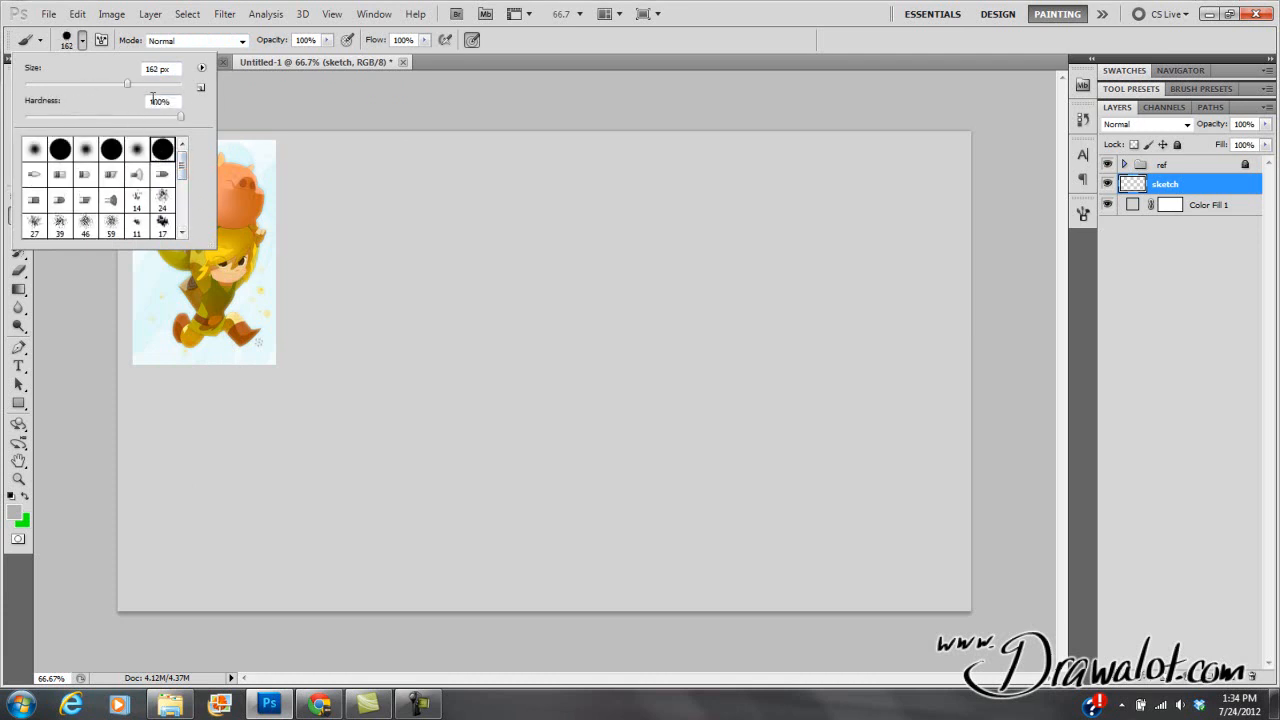
left_click_drag(124, 79, 63, 84)
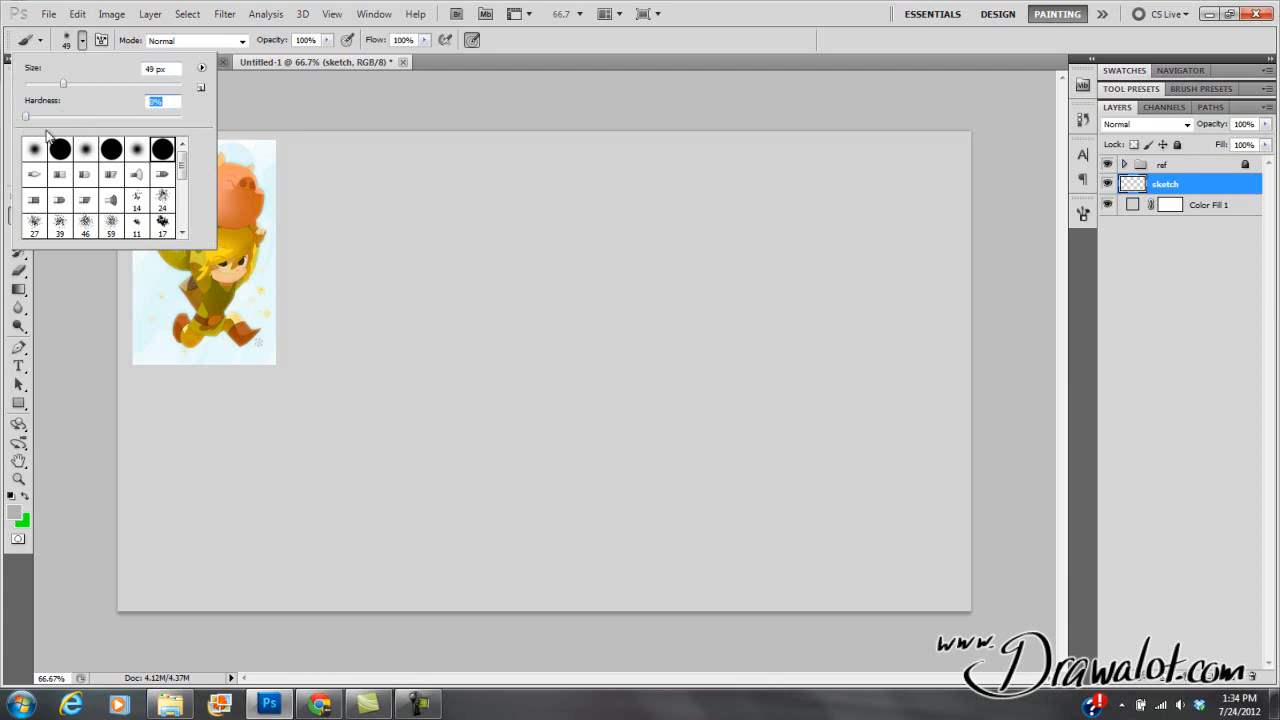
Paint gray test strokes on the "sketch" layer to check the brush edge, undoing each one.
mouse_move(414, 216)
left_mouse_down()
mouse_move(433, 274)
mouse_move(705, 400)
left_mouse_up()
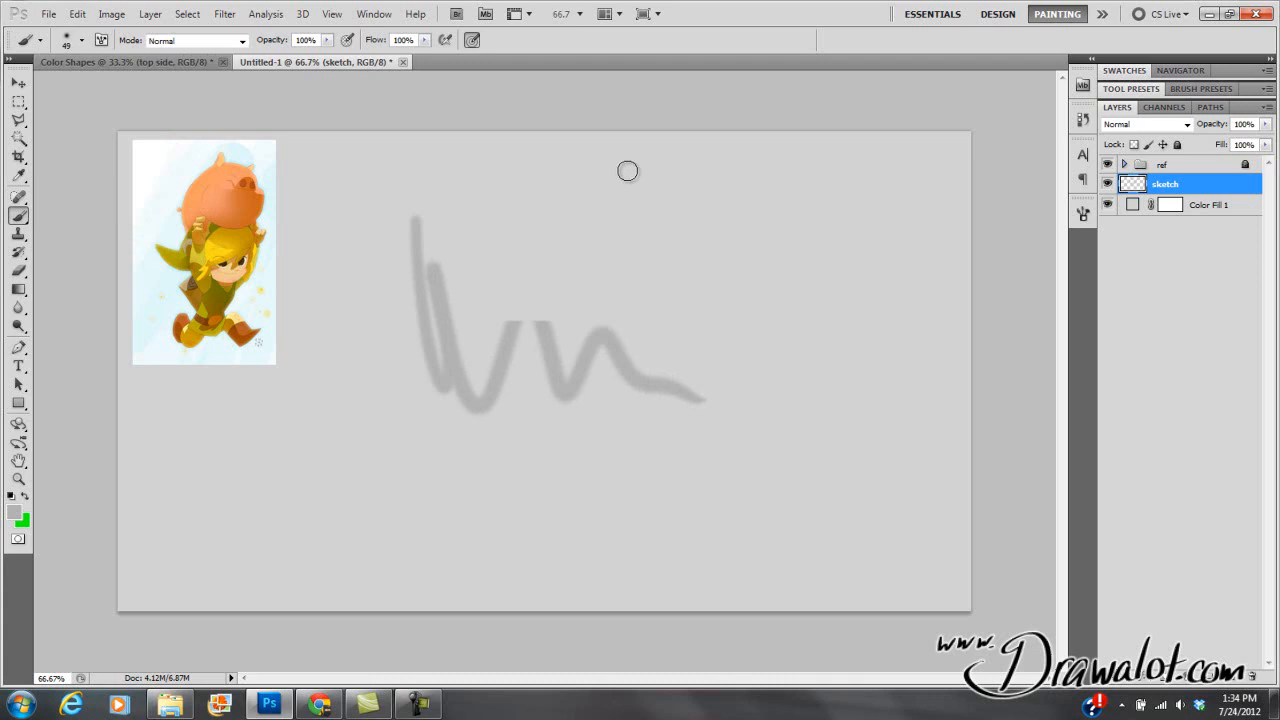
key("ctrl+z")
left_click(82, 41)
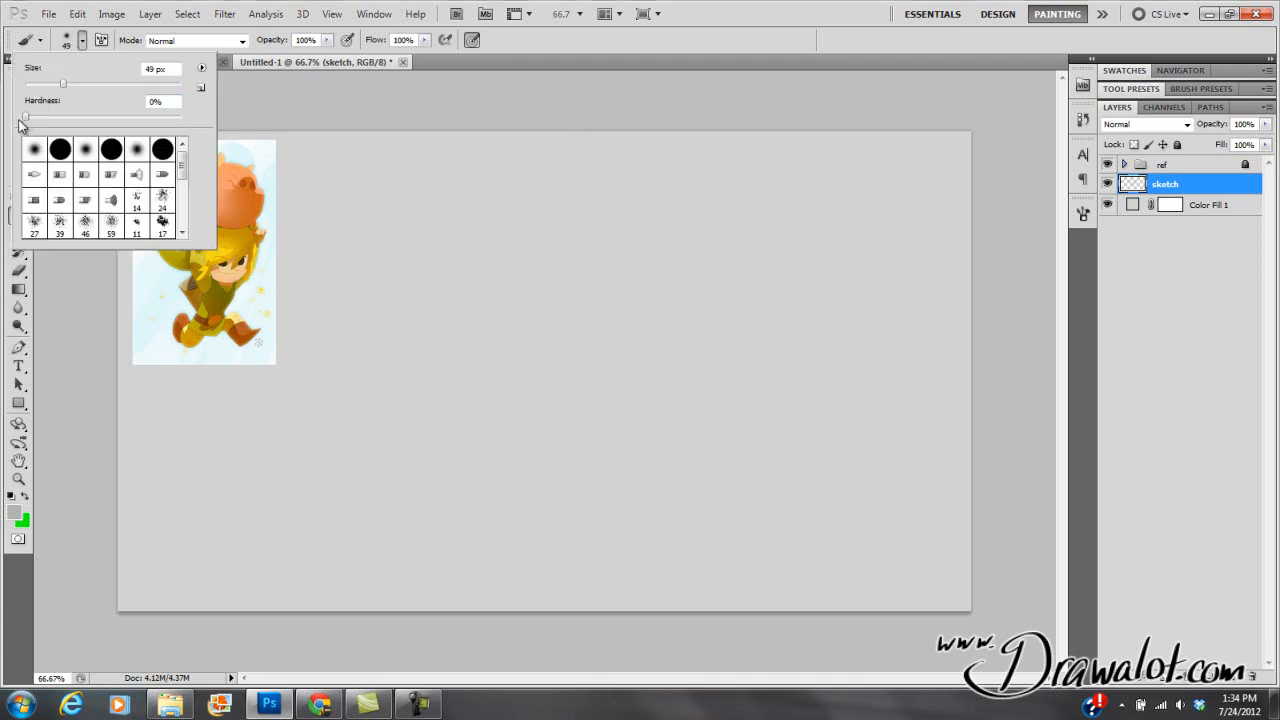
left_click(358, 237)
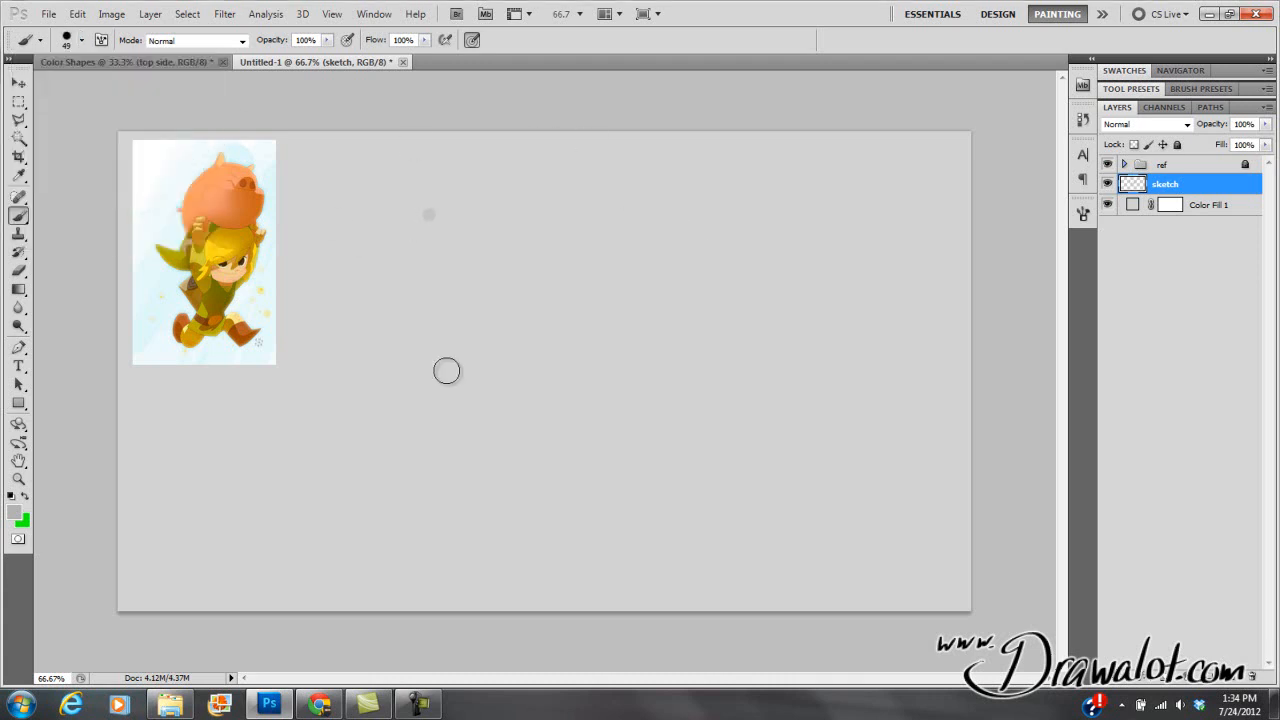
left_click_drag(429, 213, 470, 468)
key("ctrl+z")
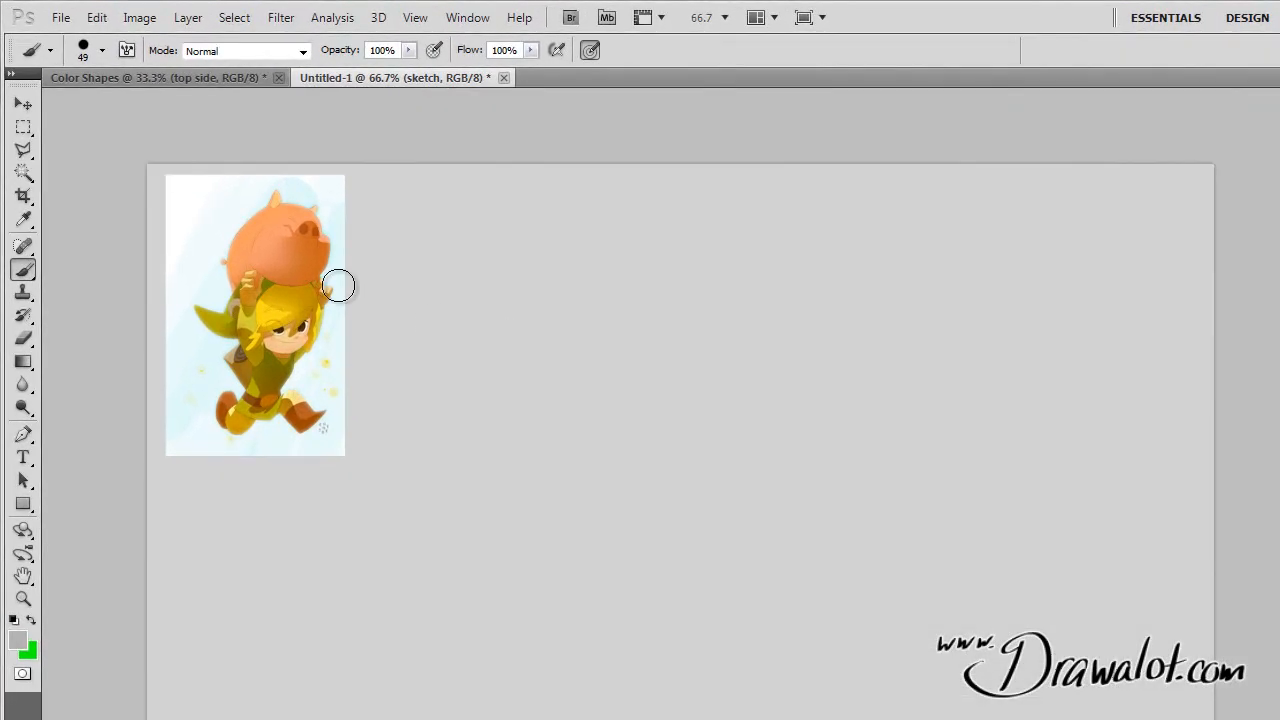
Set the brush hardness to 100%.
left_click(95, 53)
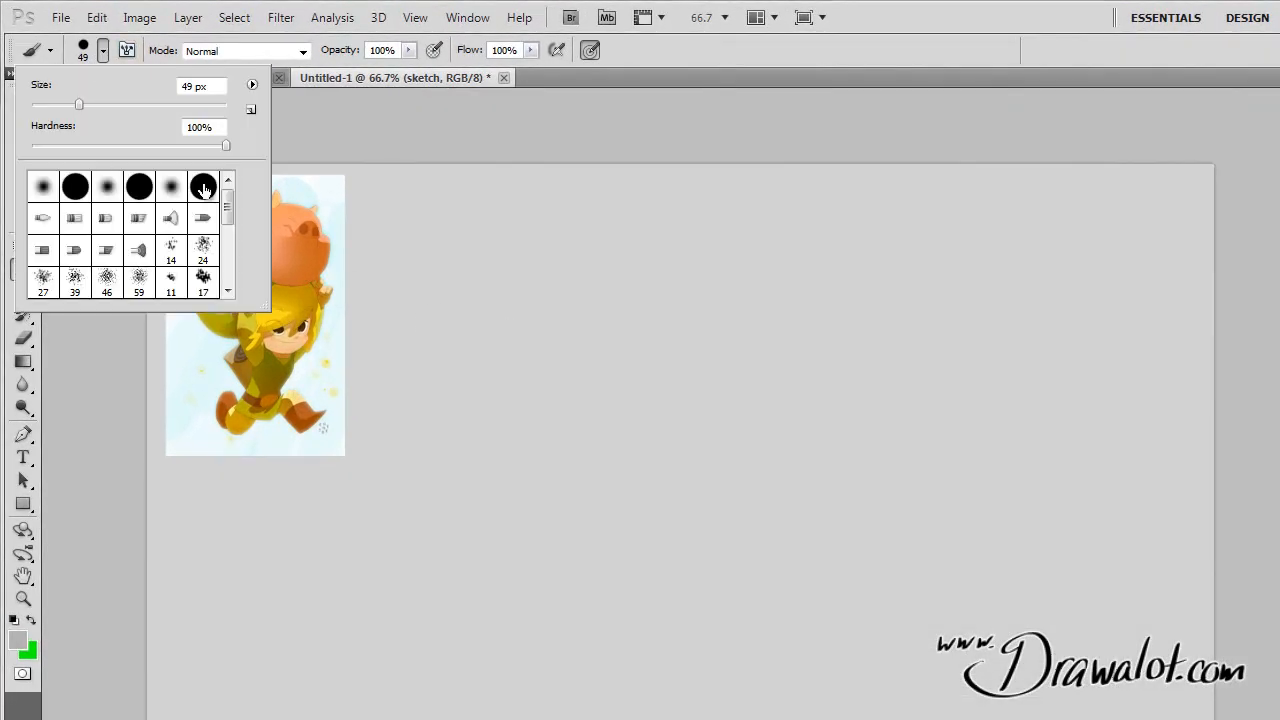
left_click_drag(225, 148, 228, 150)
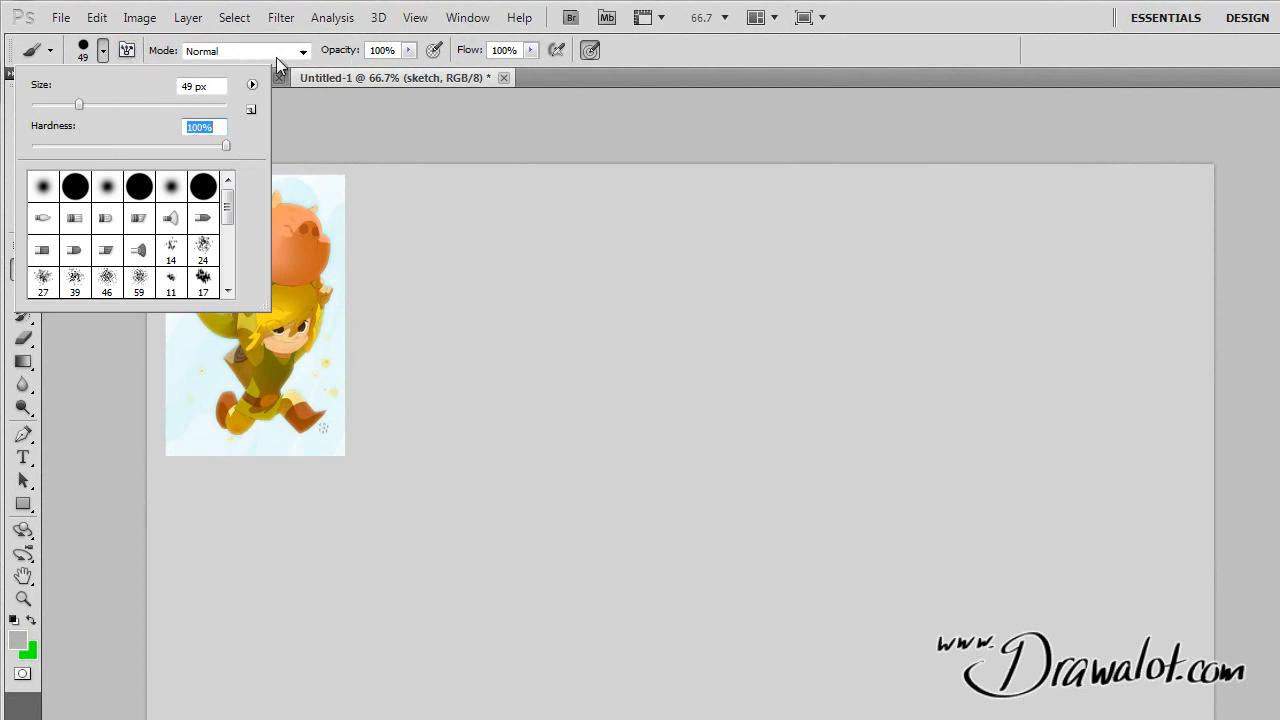
left_click(681, 54)
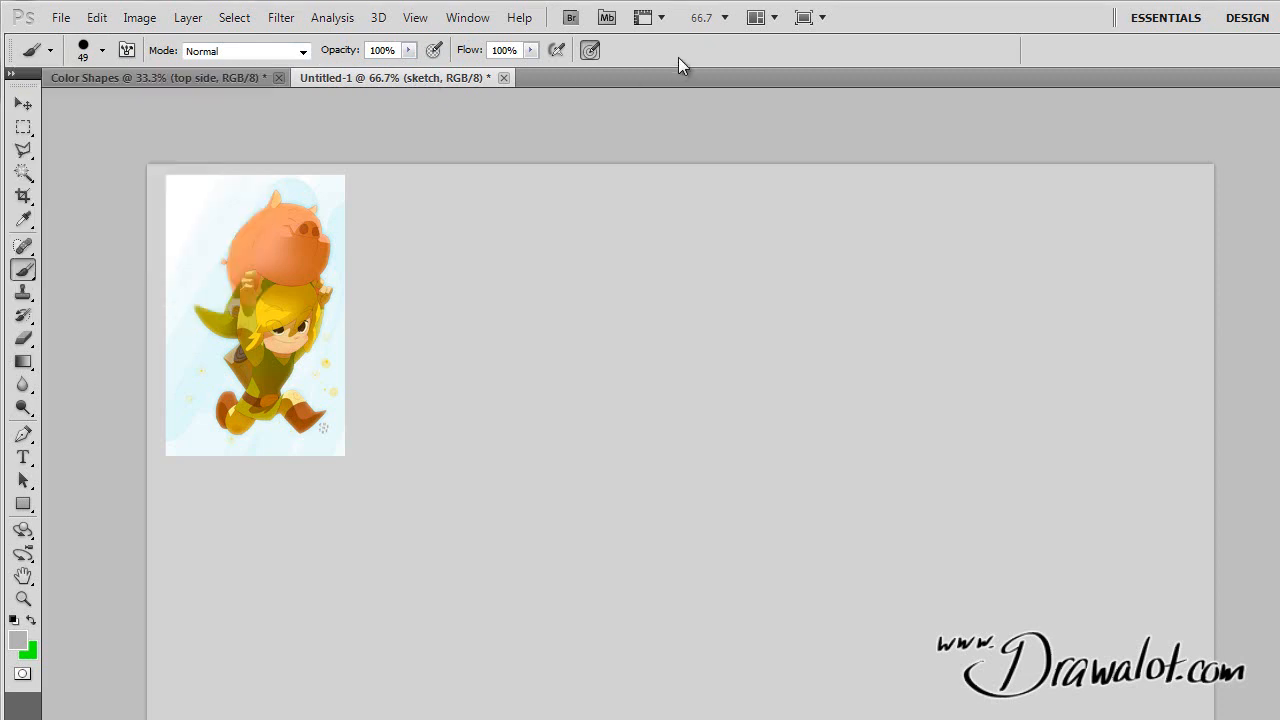
Reset the colors to default black and white, and paint and undo a hard-edged test stroke.
left_click(14, 621)
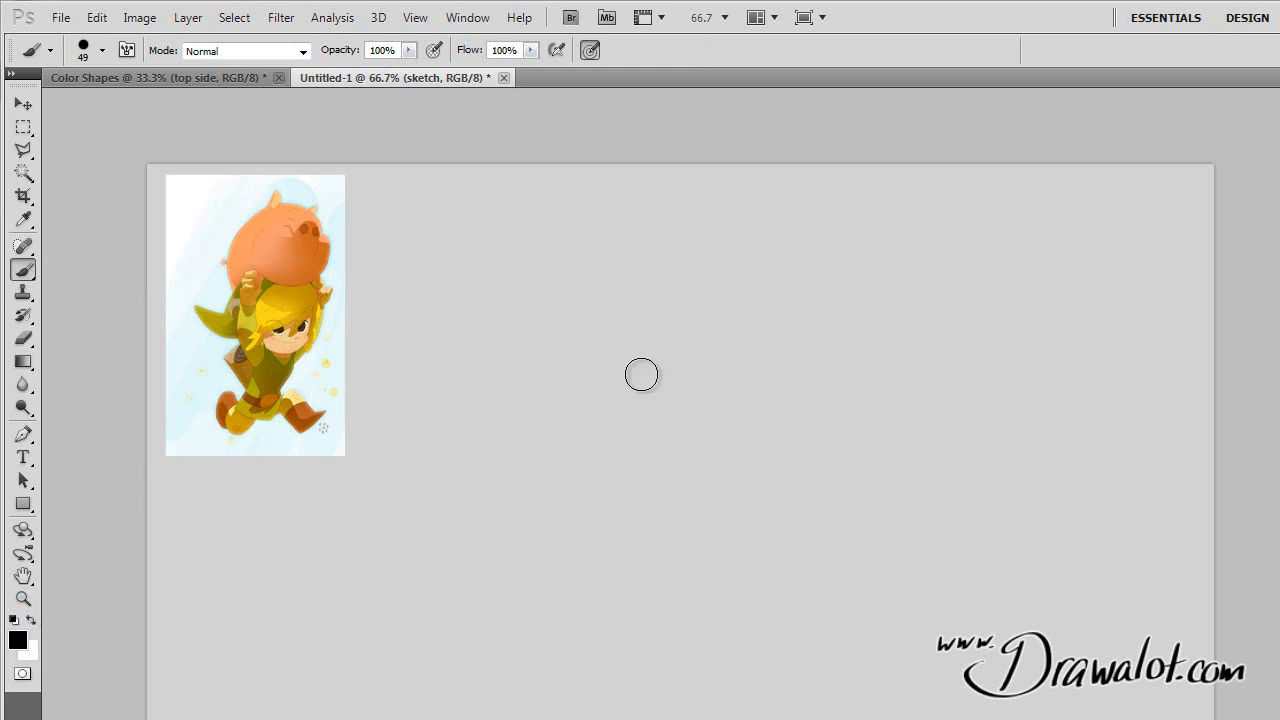
left_click_drag(569, 268, 617, 578)
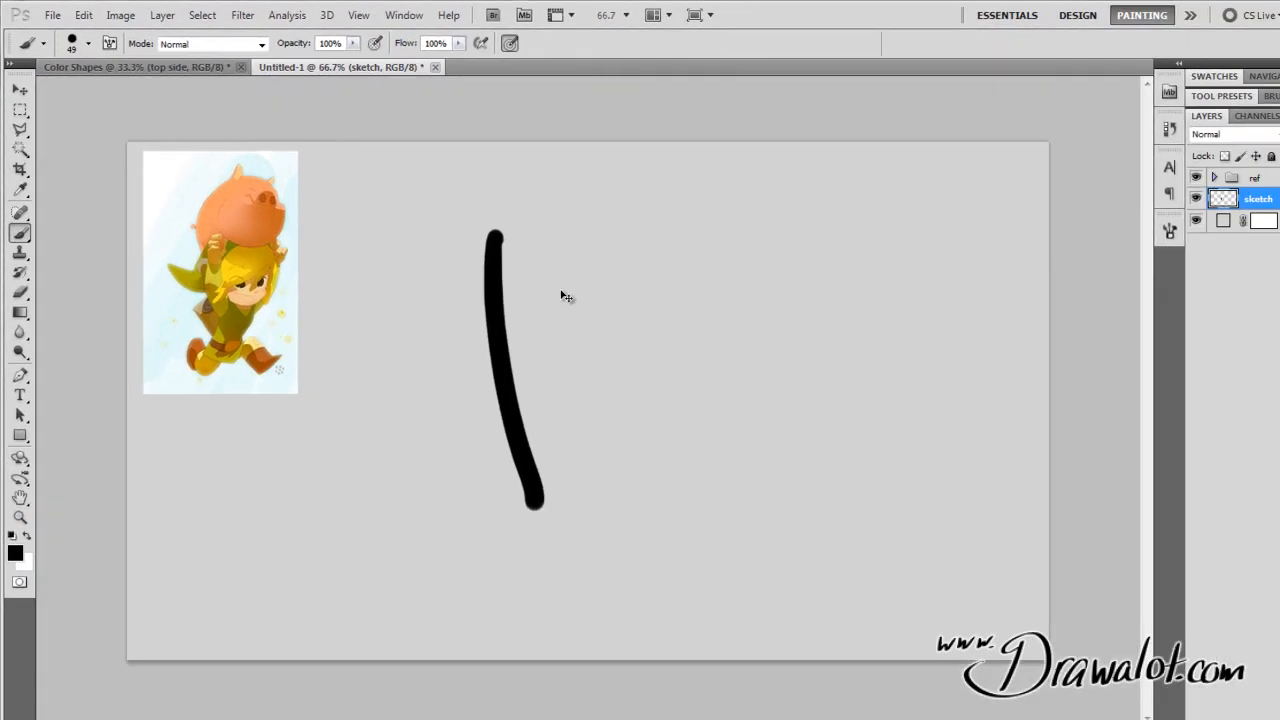
key("ctrl+z")
Set the brush hardness to 0%, and paint and undo a soft black test stroke.
left_click(101, 49)
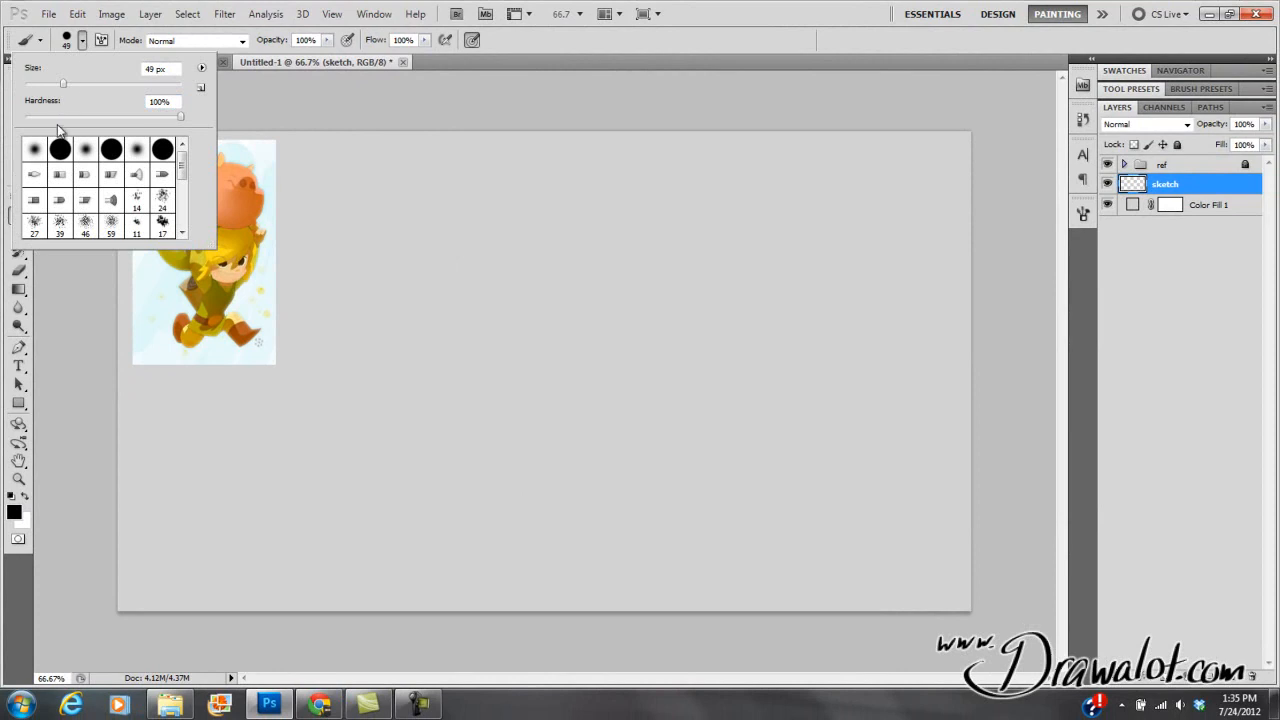
left_click_drag(48, 119, 8, 113)
left_click_drag(480, 187, 595, 504)
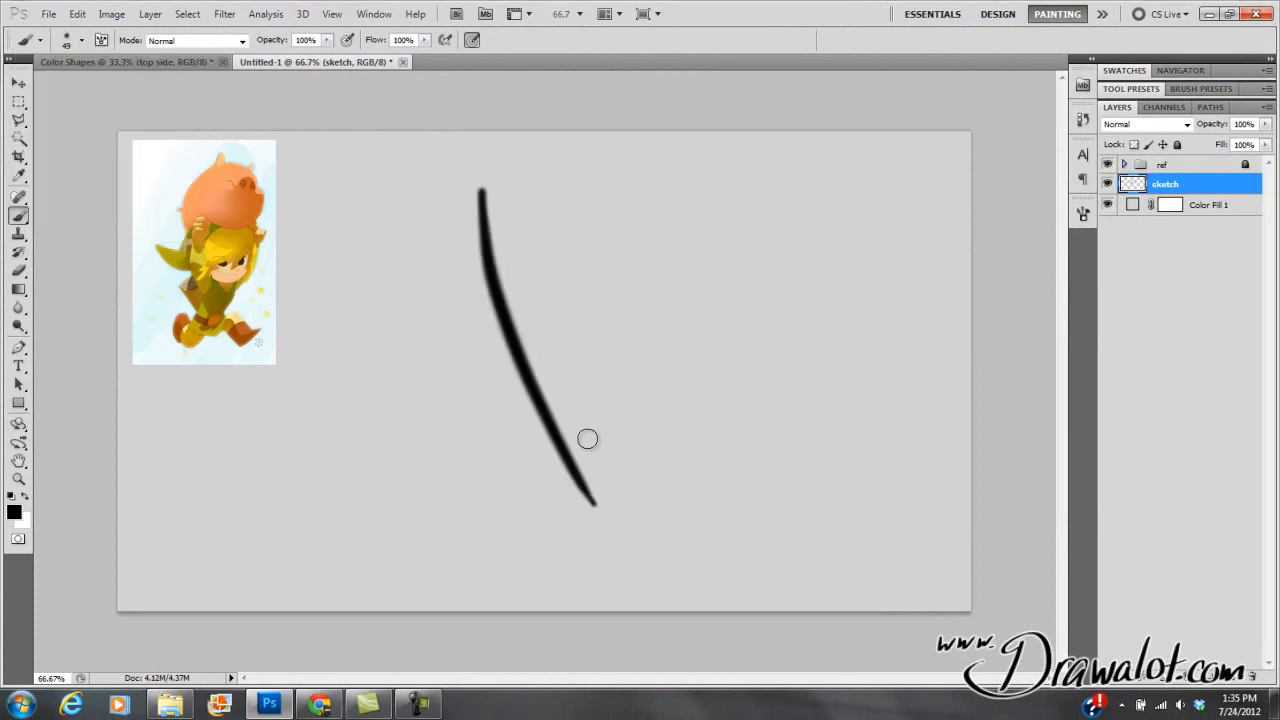
key("ctrl+z")
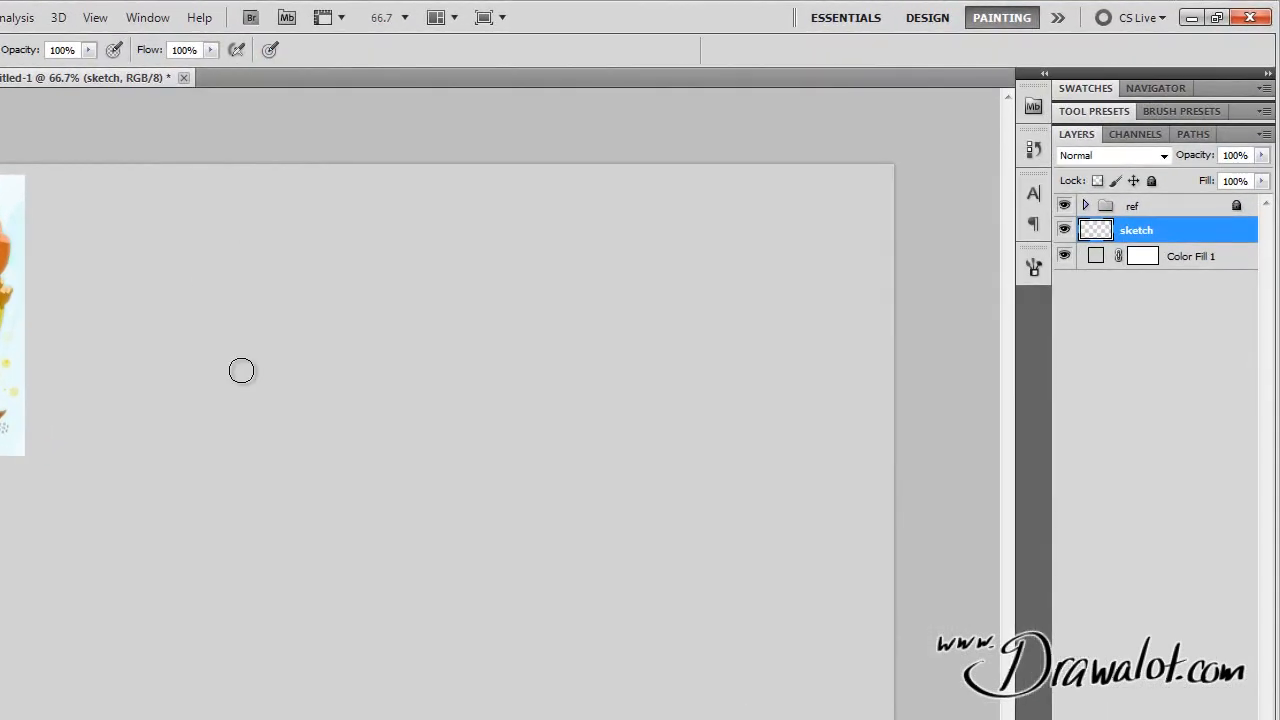
Paint black test strokes on the "sketch" layer with tablet pressure size control off and on to compare their widths.
left_click_drag(262, 290, 323, 596)
left_click_drag(412, 302, 440, 505)
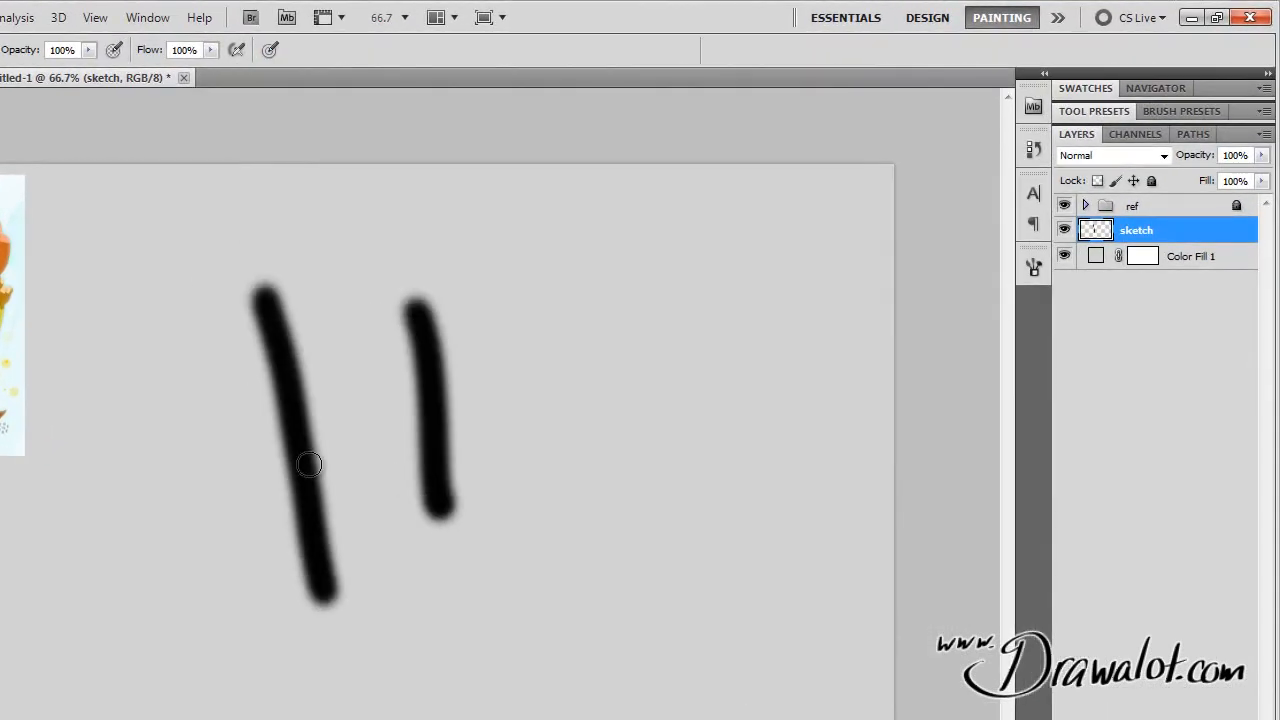
left_click_drag(305, 442, 545, 413)
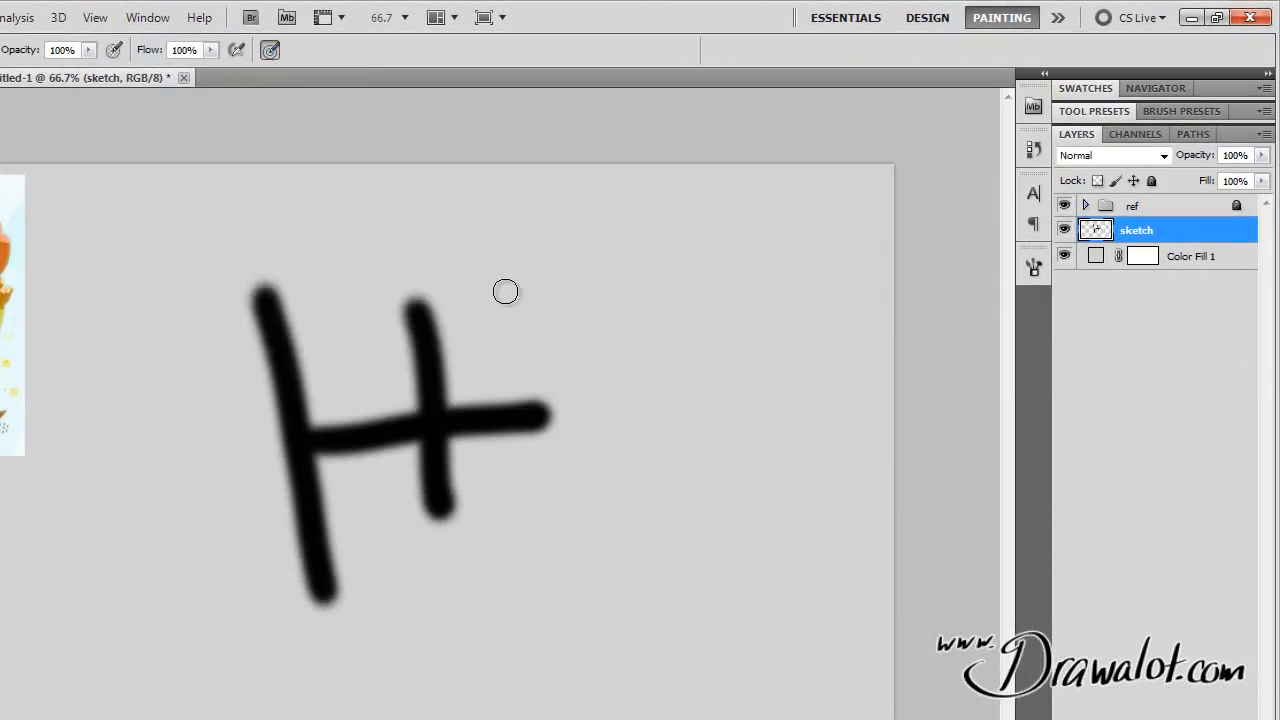
mouse_move(668, 233)
left_mouse_down()
mouse_move(640, 357)
mouse_move(665, 632)
left_mouse_up()
mouse_move(745, 248)
left_mouse_down()
mouse_move(554, 486)
mouse_move(515, 489)
left_mouse_up()
mouse_move(502, 605)
left_mouse_down()
mouse_move(620, 560)
mouse_move(806, 346)
mouse_move(803, 231)
mouse_move(666, 423)
mouse_move(680, 580)
left_mouse_up()
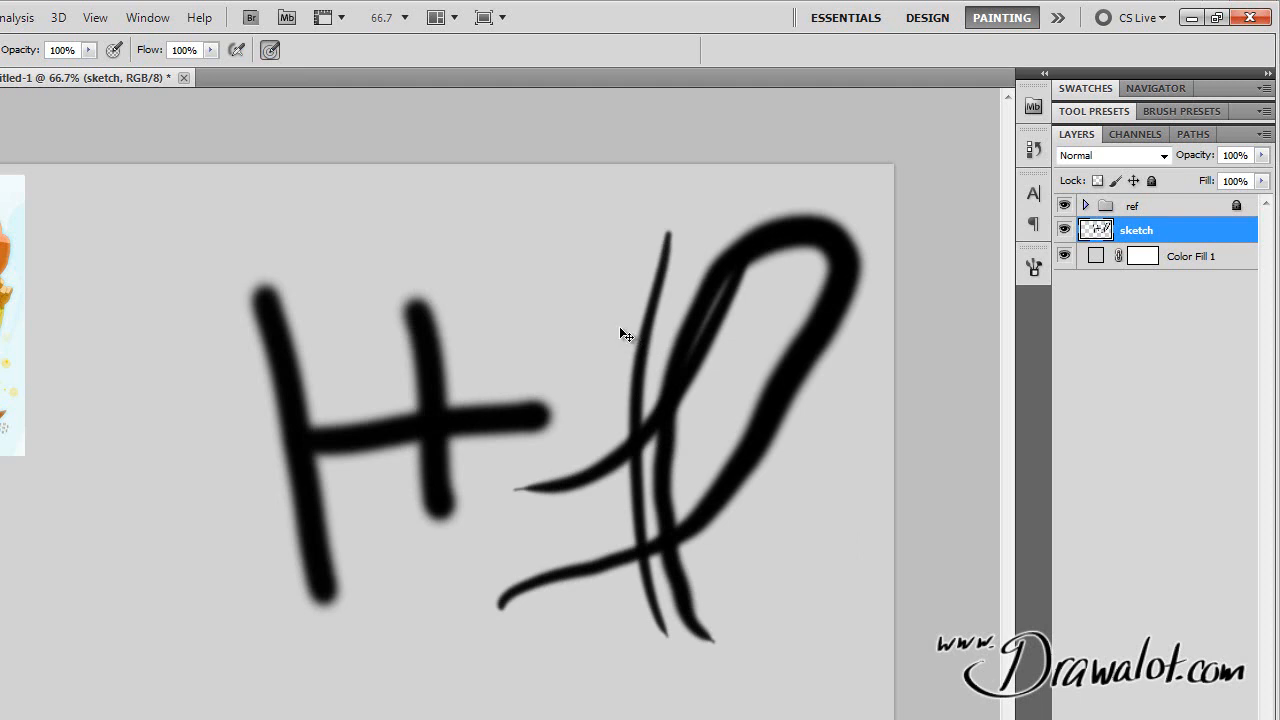
Clear all test strokes from the "sketch" layer and deselect.
key("ctrl+a")
key("Delete")
key("ctrl+d")
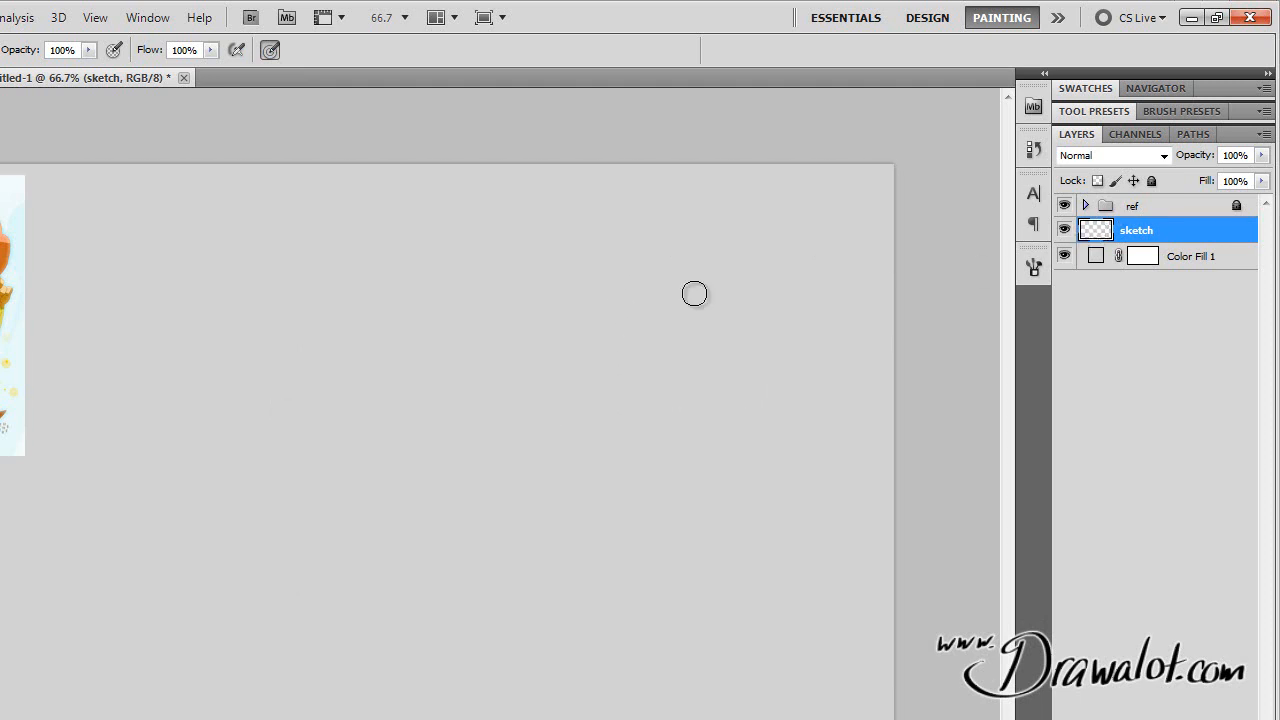
Enlarge the soft brush to 174 px and scribble a thick black zigzag test stroke across the middle of the canvas.
left_click(271, 49)
right_click(228, 318)
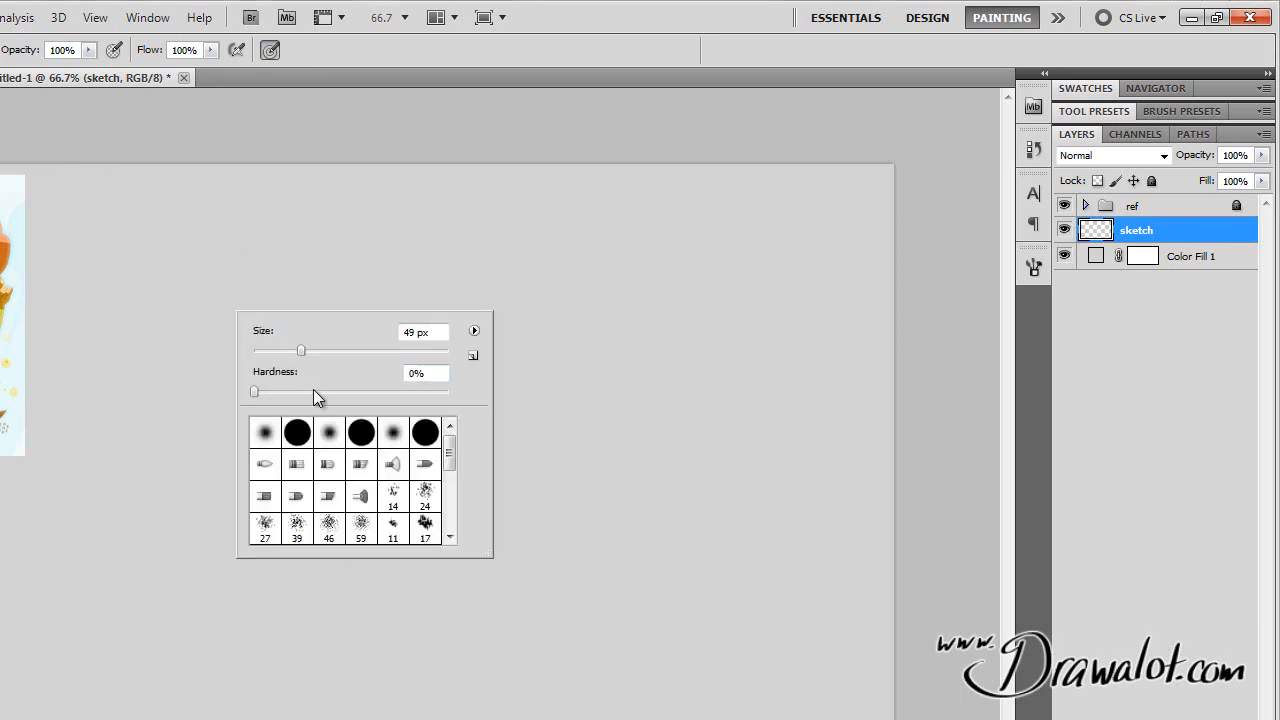
left_click_drag(304, 349, 396, 349)
mouse_move(182, 281)
left_mouse_down()
mouse_move(194, 594)
mouse_move(336, 488)
left_mouse_up()
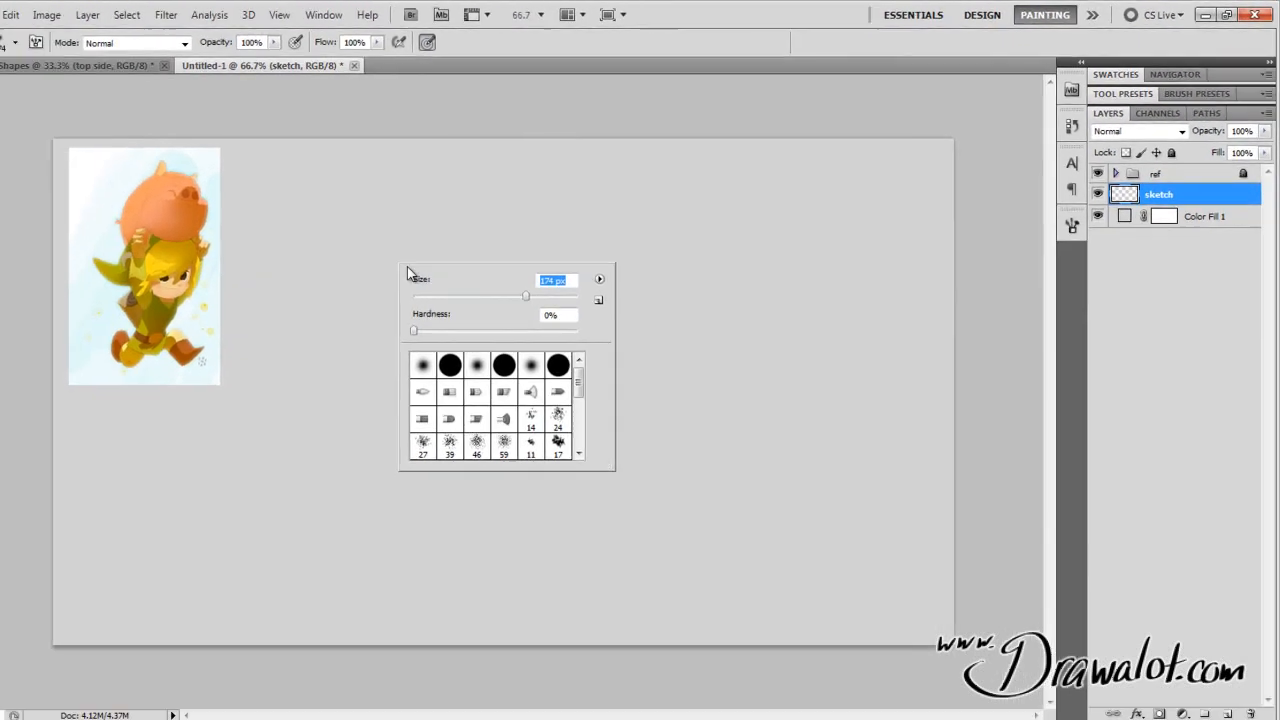
left_click_drag(525, 390, 812, 350)
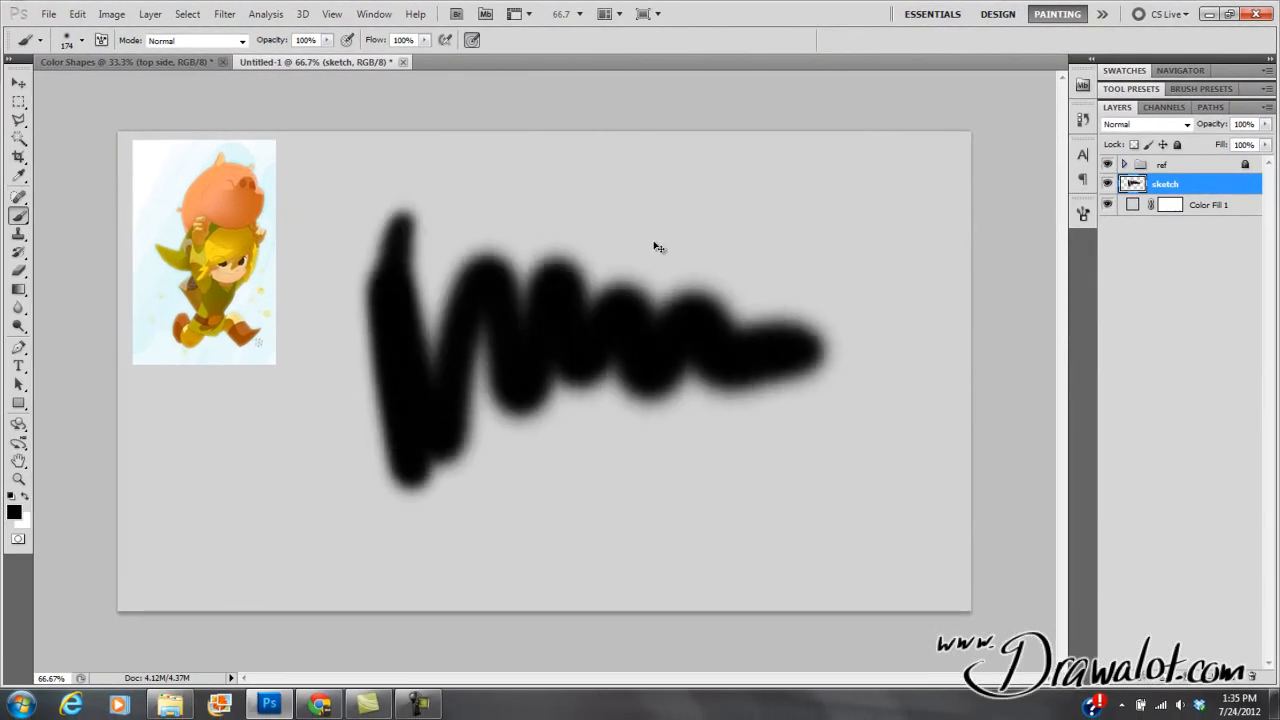
Undo the thick zigzag stroke, reduce the brush to 8 px, and paint and undo a test stroke.
key("ctrl+z")
right_click(520, 242)
left_click(482, 272)
mouse_move(409, 240)
left_mouse_down()
mouse_move(497, 374)
mouse_move(726, 354)
left_mouse_up()
key("ctrl+z")
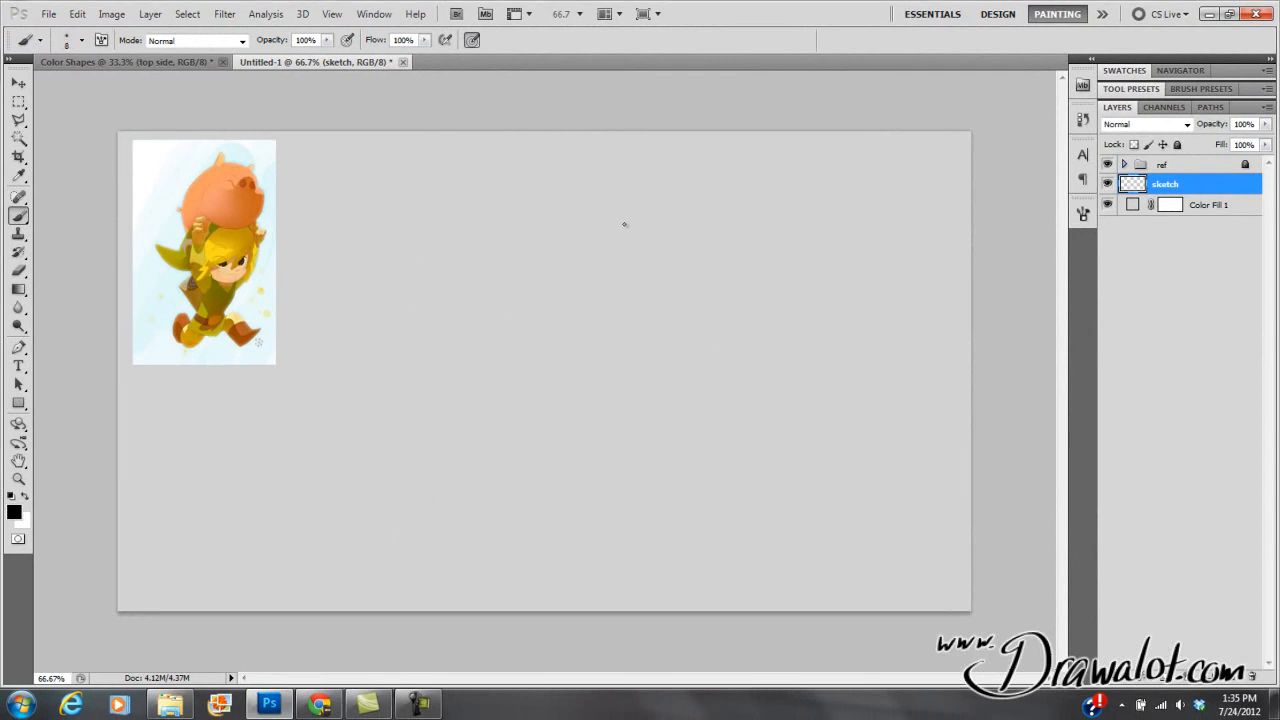
Set the brush to 32 px with 100% hardness and check its opacity and flow settings.
right_click(551, 256)
left_click(598, 287)
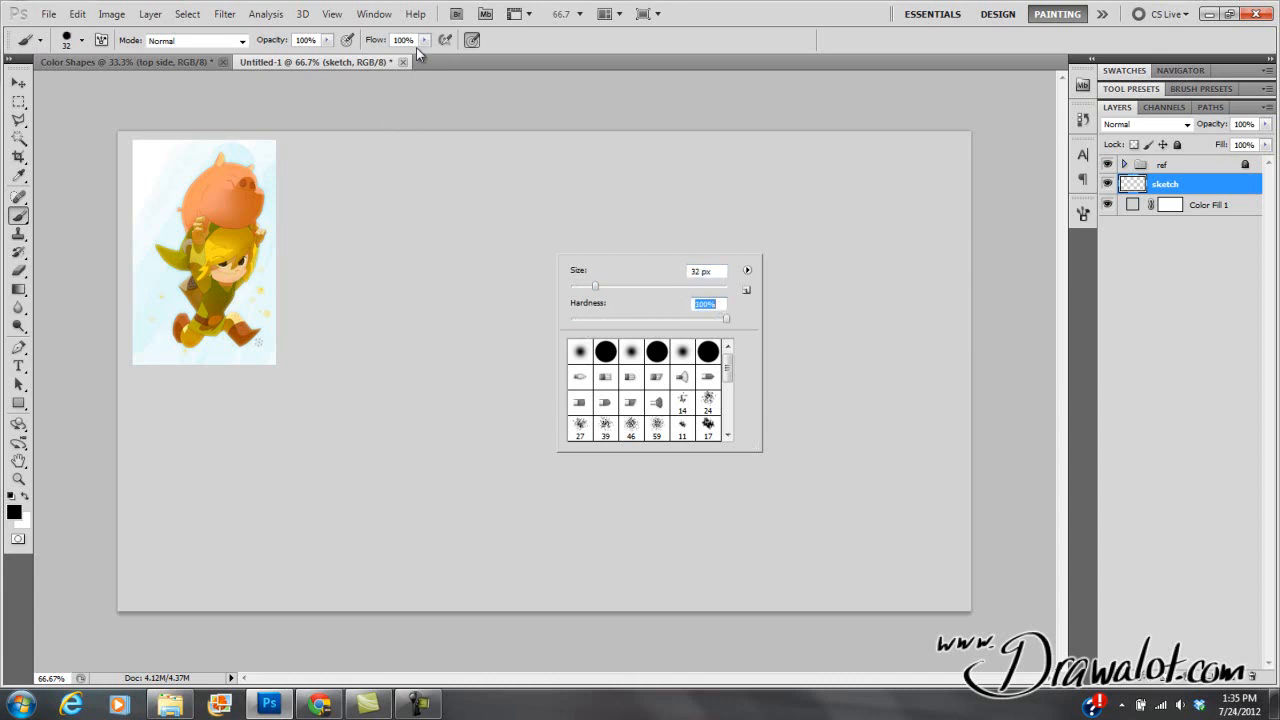
left_click(327, 44)
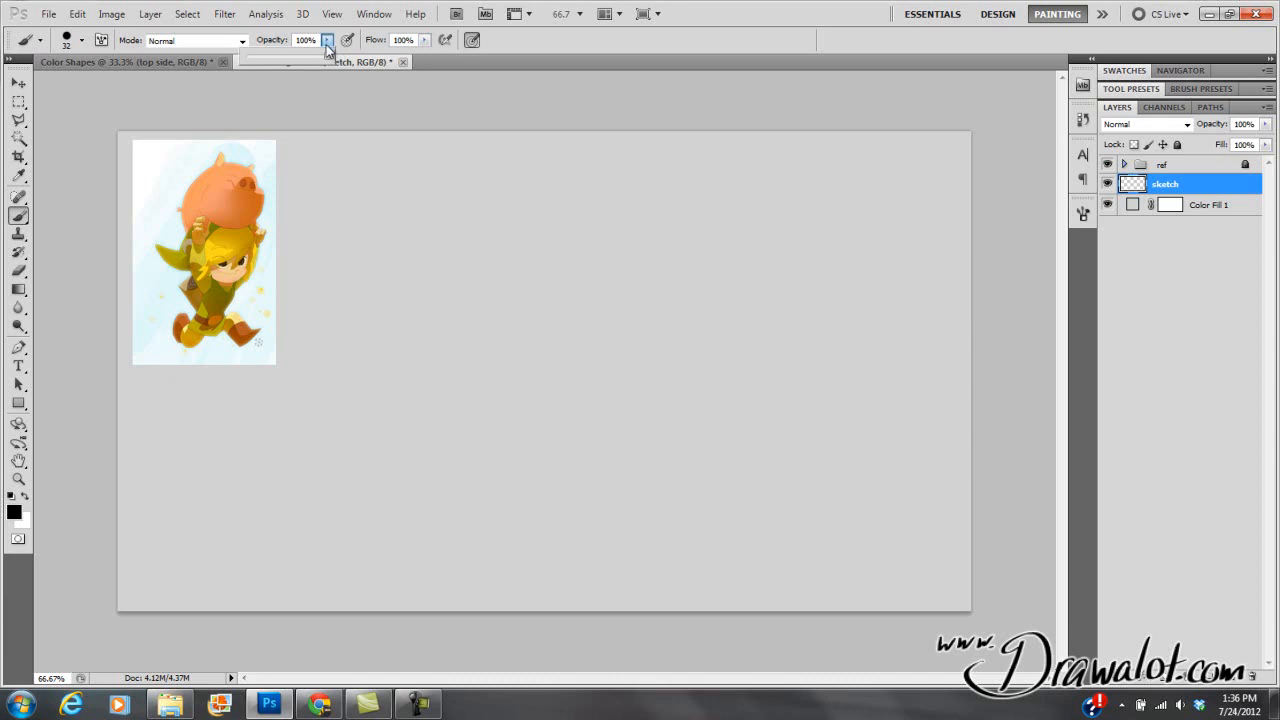
left_click(425, 44)
left_click(424, 46)
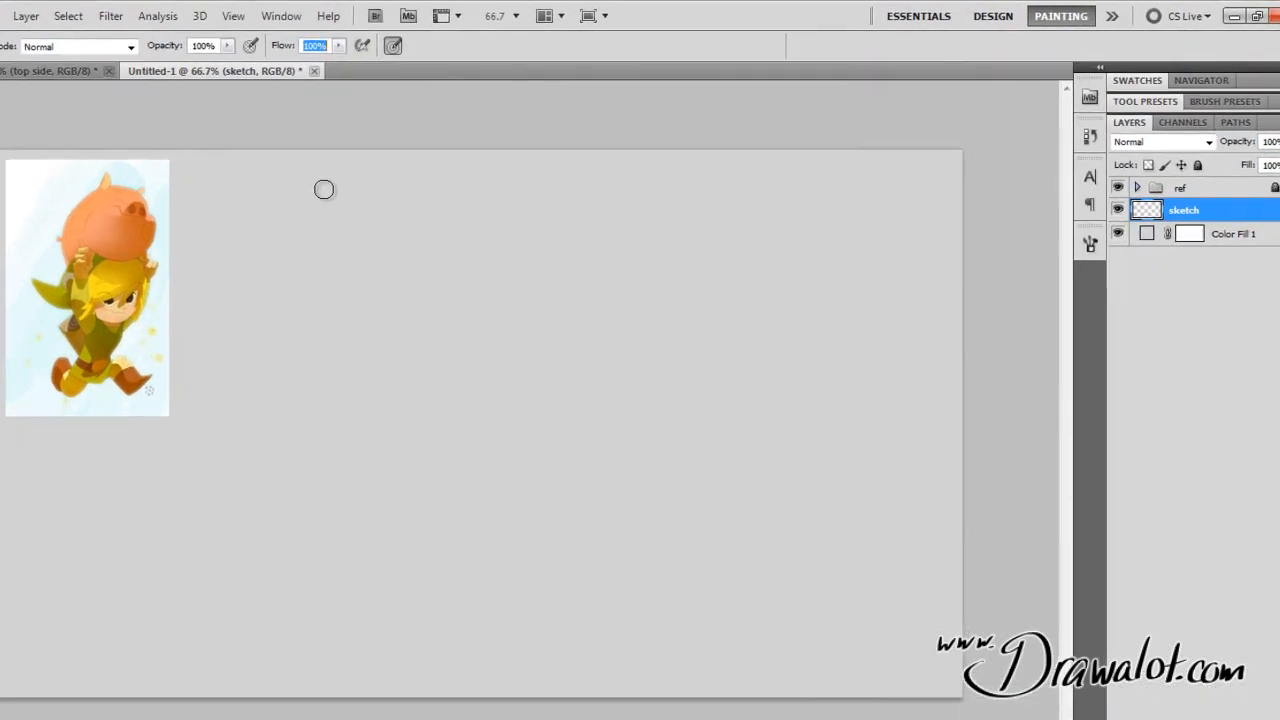
Paint two crossing black test strokes at 100% opacity and flow, and undo them.
left_click(444, 216)
left_click_drag(298, 269, 378, 575)
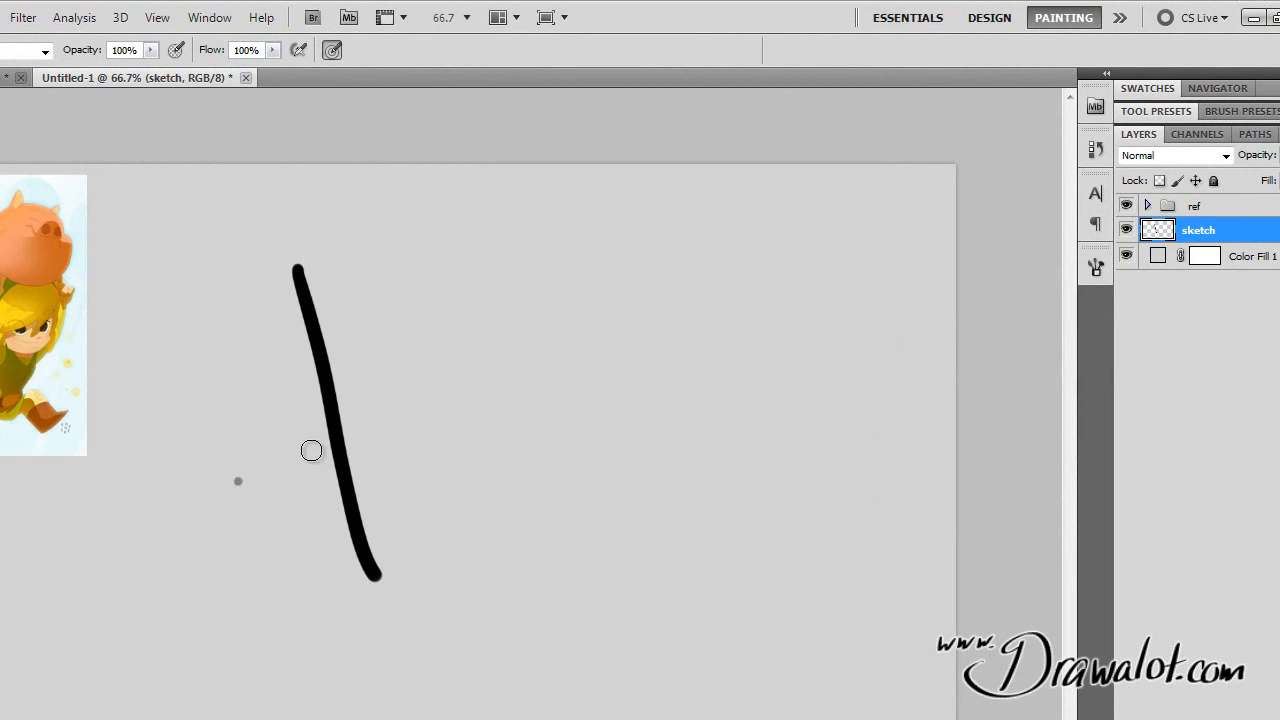
left_click_drag(234, 484, 480, 392)
key("ctrl+alt+z")
key("ctrl+alt+z")
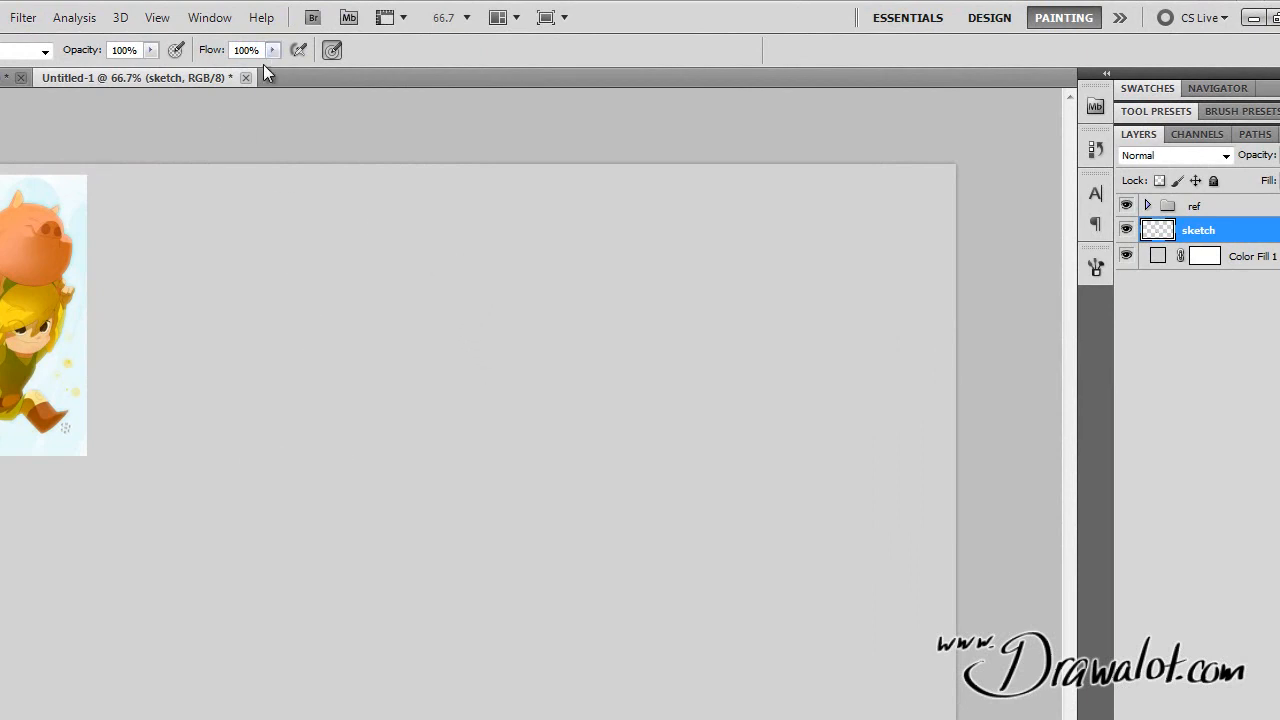
Set the brush opacity to 15% and paint four crossing test strokes on the "sketch" layer.
left_click(150, 50)
left_click_drag(149, 70, 67, 89)
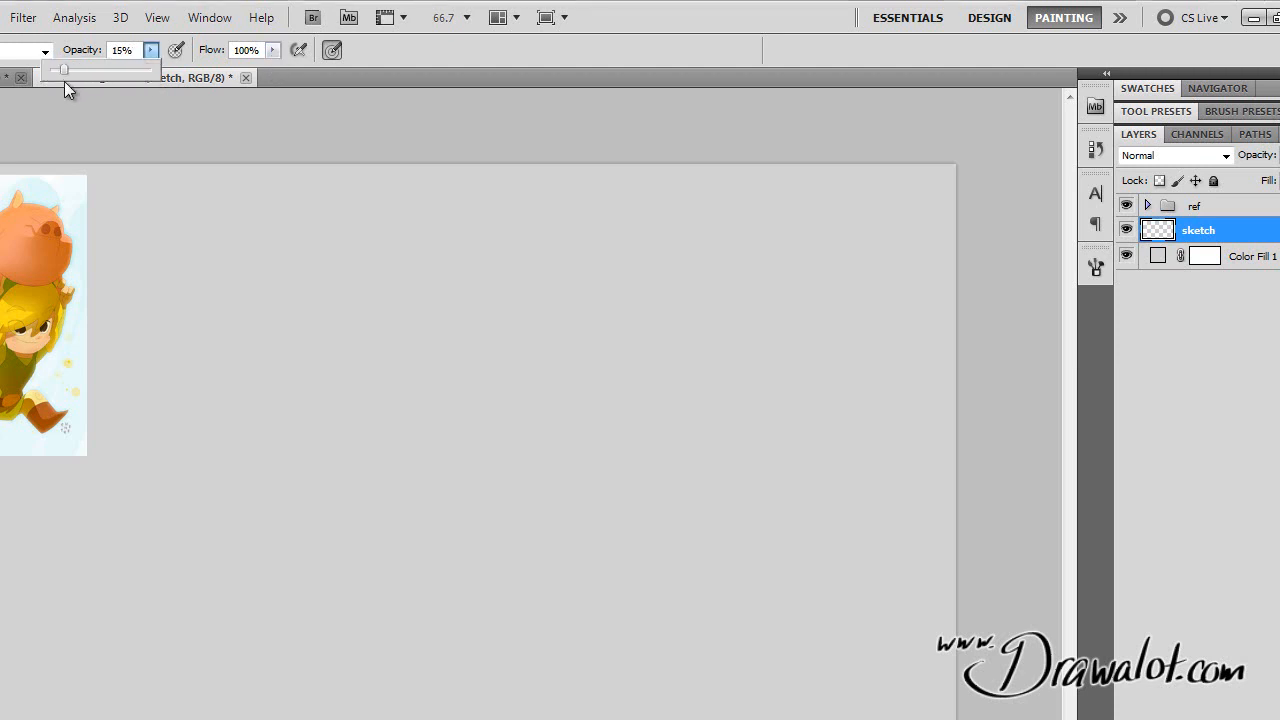
left_click_drag(243, 287, 298, 596)
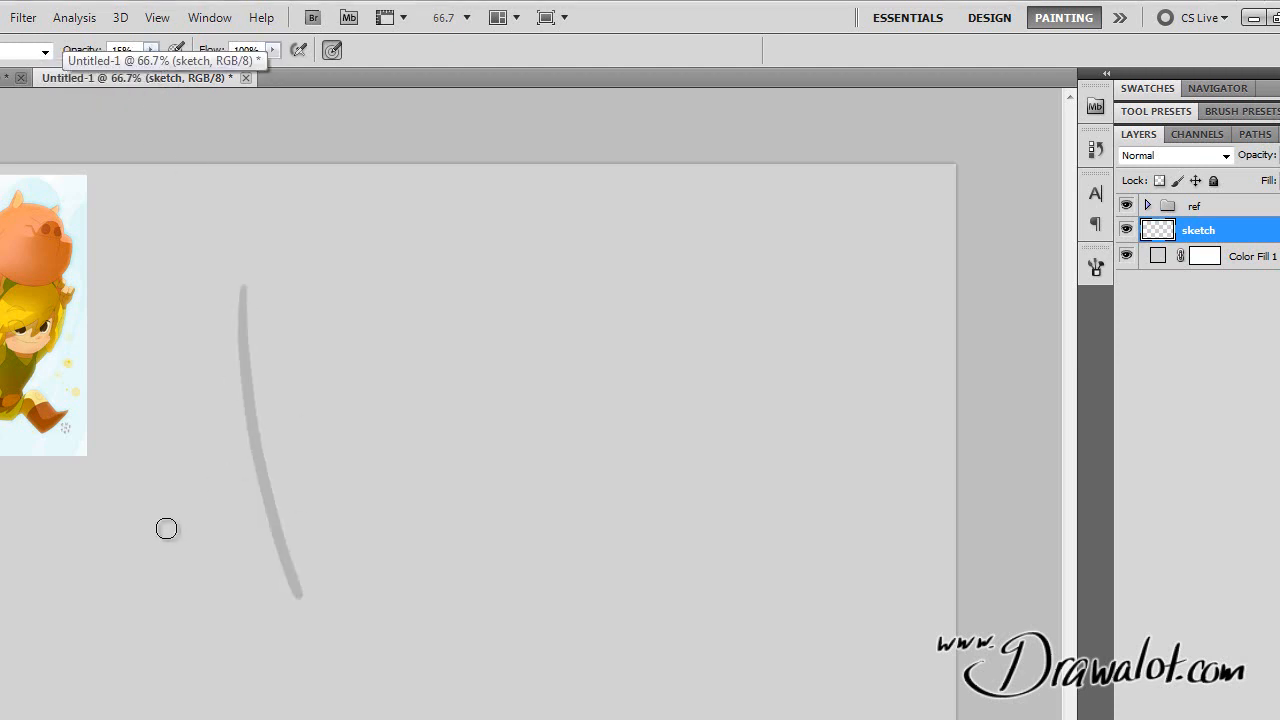
left_click_drag(166, 527, 408, 377)
left_click_drag(380, 313, 375, 559)
left_click_drag(314, 517, 506, 457)
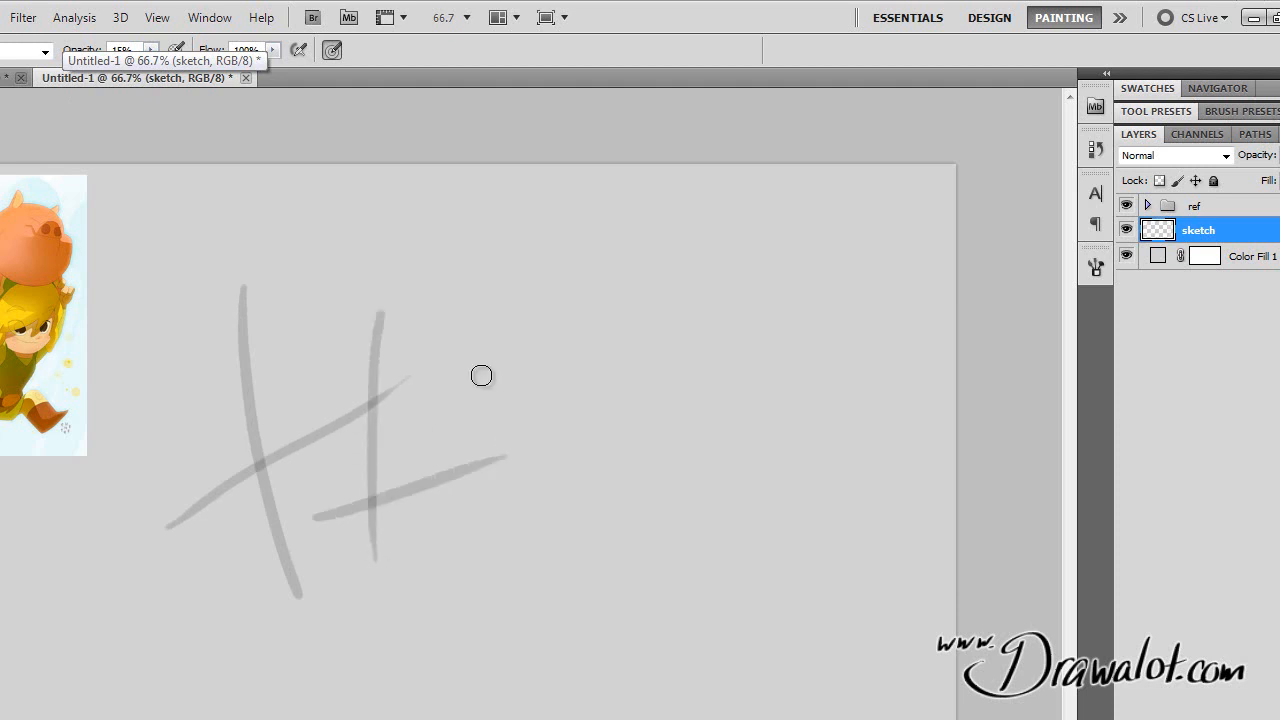
Scribble repeatedly over the same area at 15% opacity to build up darkness, and fill a broader gray patch beside it.
mouse_move(363, 450)
left_mouse_down()
mouse_move(354, 500)
mouse_move(440, 349)
mouse_move(446, 426)
mouse_move(363, 430)
mouse_move(360, 506)
mouse_move(374, 543)
mouse_move(394, 534)
mouse_move(365, 527)
mouse_move(380, 474)
mouse_move(363, 466)
mouse_move(362, 515)
mouse_move(385, 440)
mouse_move(358, 518)
mouse_move(377, 417)
mouse_move(360, 548)
left_mouse_up()
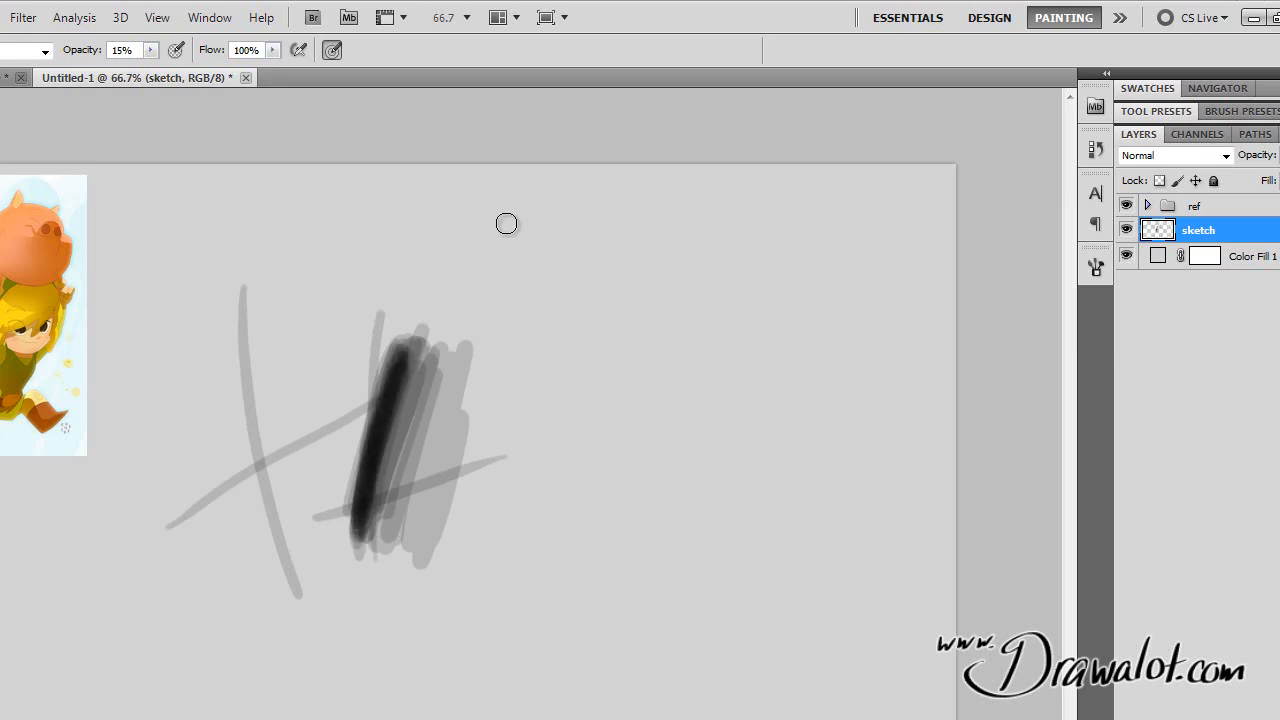
mouse_move(486, 290)
left_mouse_down()
mouse_move(455, 518)
mouse_move(505, 365)
mouse_move(528, 455)
mouse_move(537, 600)
mouse_move(567, 569)
mouse_move(598, 314)
mouse_move(564, 279)
mouse_move(534, 296)
mouse_move(486, 428)
mouse_move(506, 346)
mouse_move(539, 454)
mouse_move(570, 397)
mouse_move(537, 534)
mouse_move(548, 520)
mouse_move(551, 566)
mouse_move(617, 300)
left_mouse_up()
mouse_move(477, 475)
left_mouse_down()
mouse_move(537, 255)
mouse_move(549, 272)
mouse_move(514, 543)
left_mouse_up()
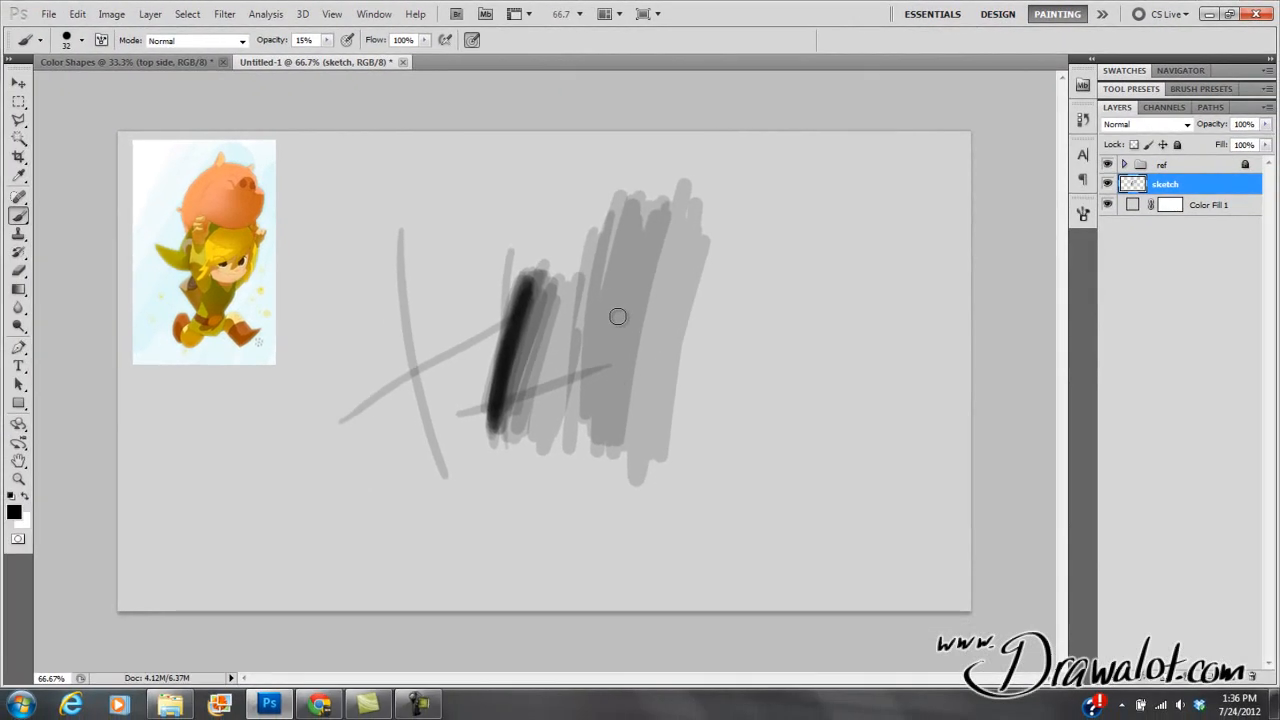
Set the brush opacity to 100% and the flow to 15%, and paint black test strokes beside the gray patch.
left_click(326, 41)
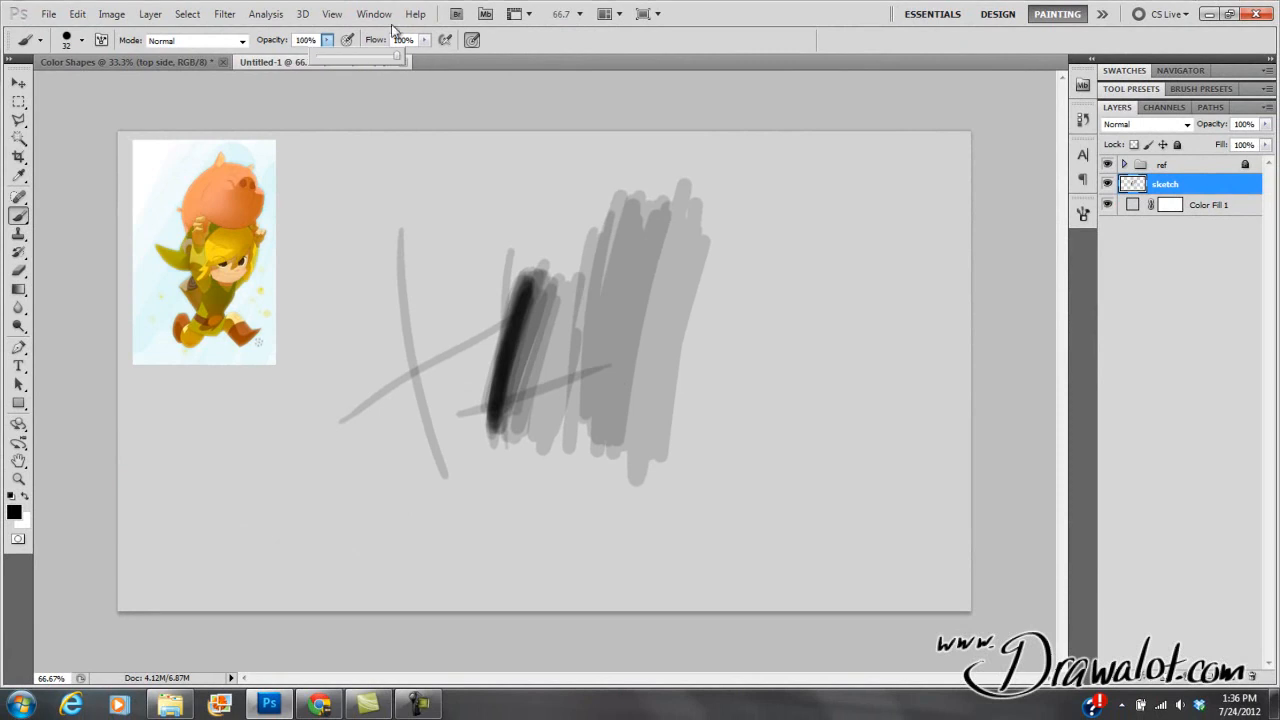
left_click_drag(398, 57, 383, 61)
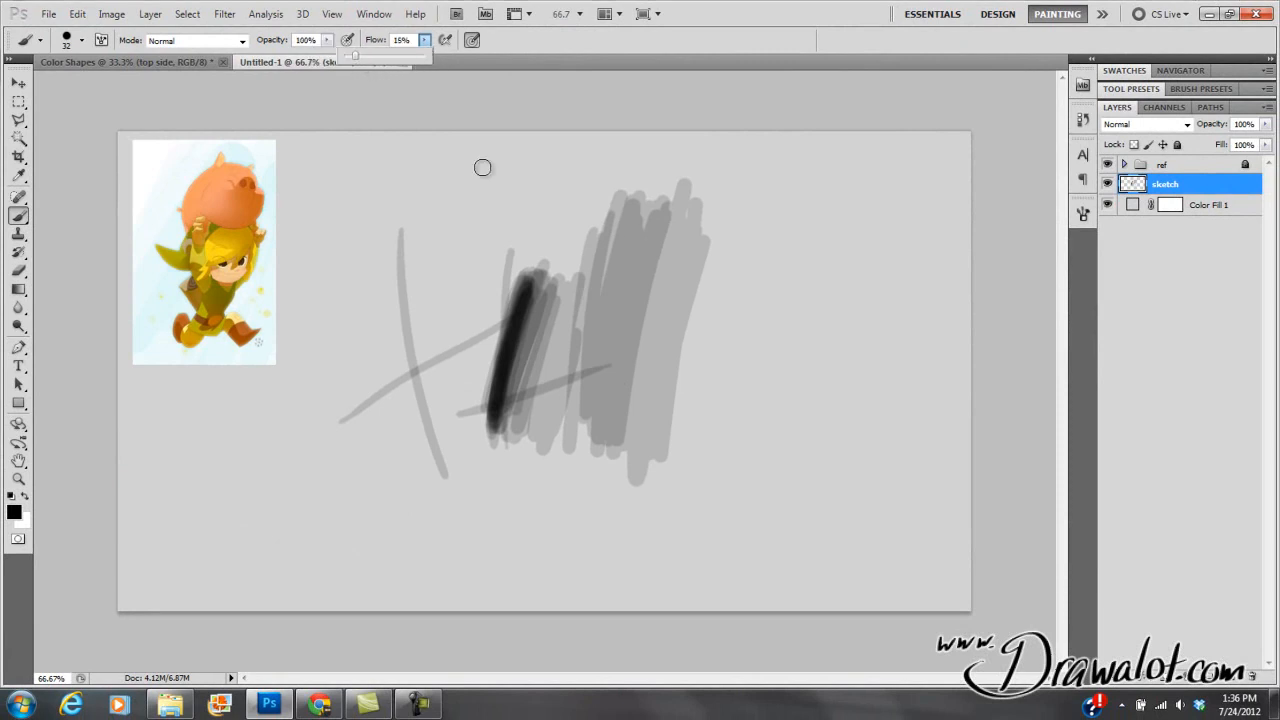
mouse_move(784, 208)
left_mouse_down()
mouse_move(727, 529)
mouse_move(786, 242)
mouse_move(726, 478)
mouse_move(722, 454)
left_mouse_up()
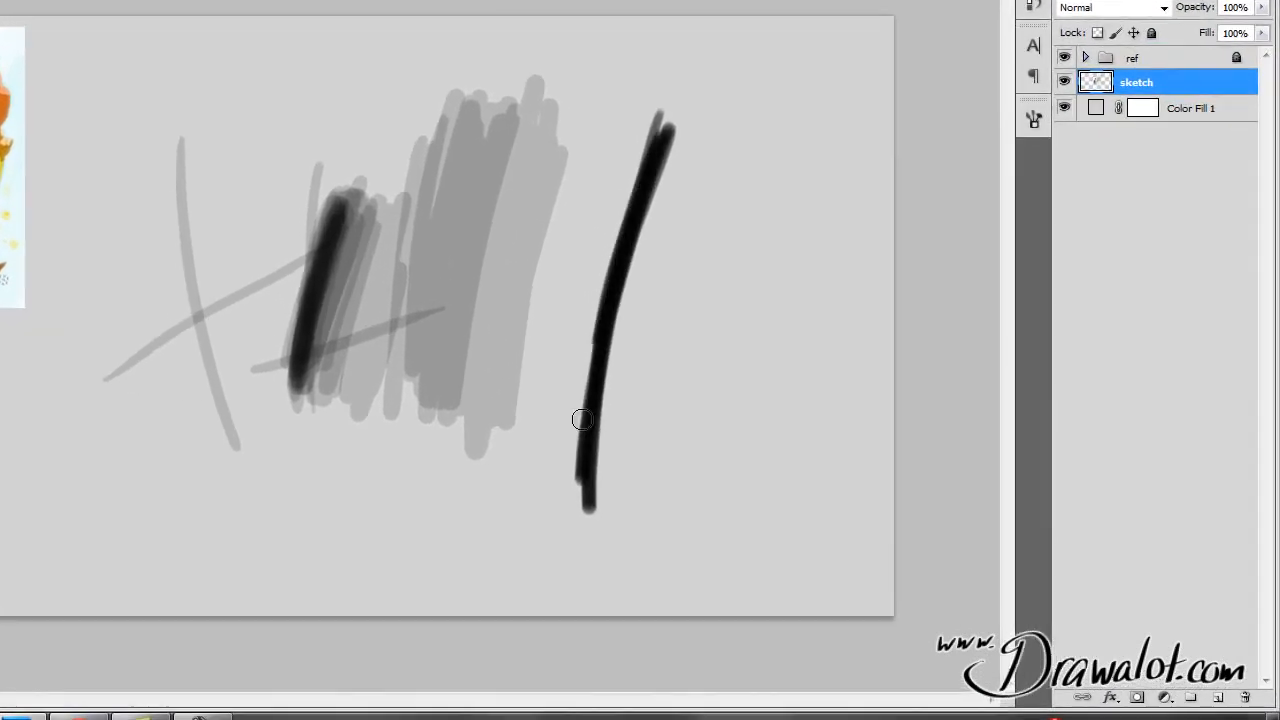
mouse_move(582, 420)
left_mouse_down()
mouse_move(660, 144)
mouse_move(603, 340)
left_mouse_up()
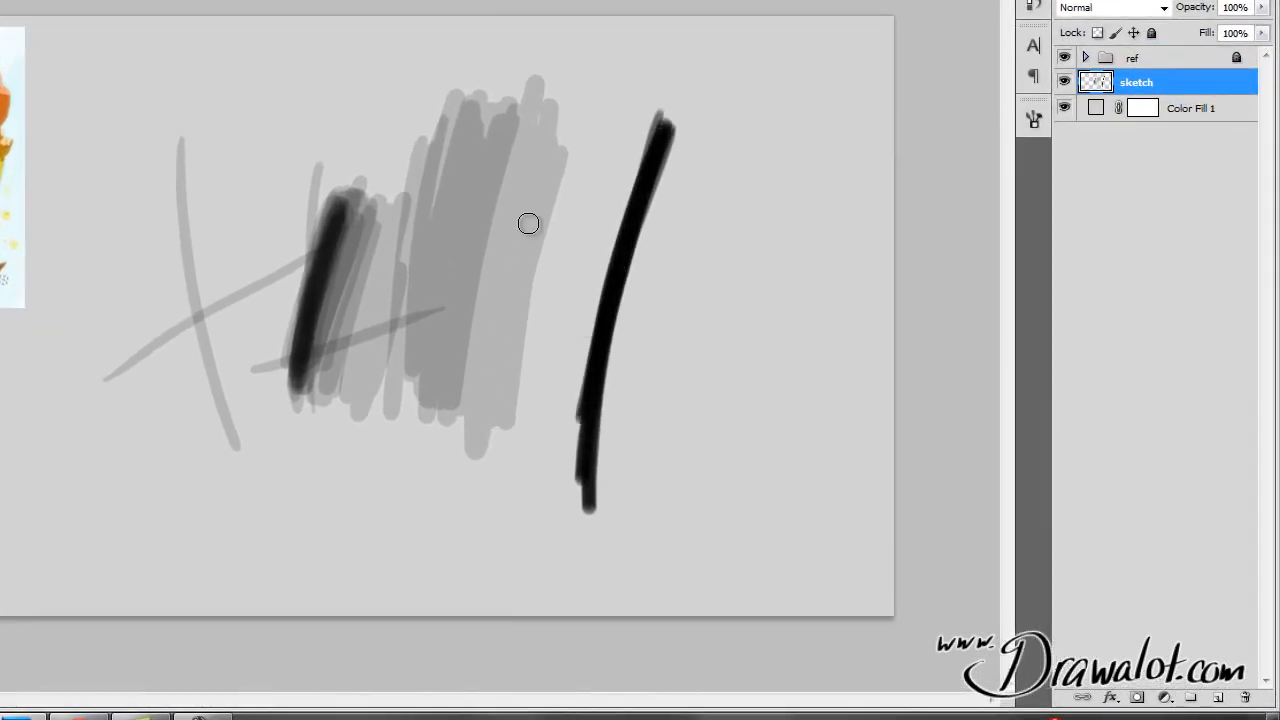
left_click_drag(596, 121, 528, 373)
mouse_move(589, 145)
left_mouse_down()
mouse_move(526, 345)
mouse_move(605, 99)
mouse_move(543, 261)
mouse_move(530, 330)
left_mouse_up()
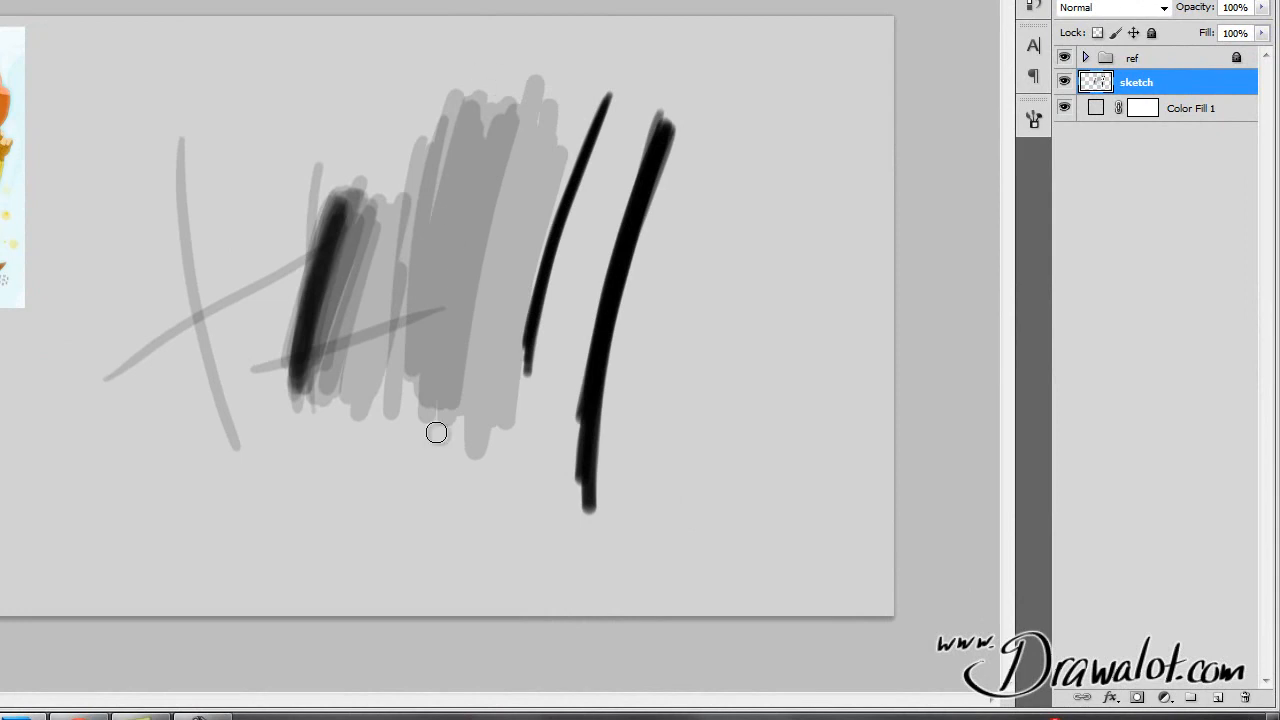
mouse_move(731, 122)
left_mouse_down()
mouse_move(780, 549)
mouse_move(757, 374)
mouse_move(709, 414)
mouse_move(731, 461)
mouse_move(785, 480)
mouse_move(745, 385)
mouse_move(755, 350)
mouse_move(791, 447)
mouse_move(786, 357)
left_mouse_up()
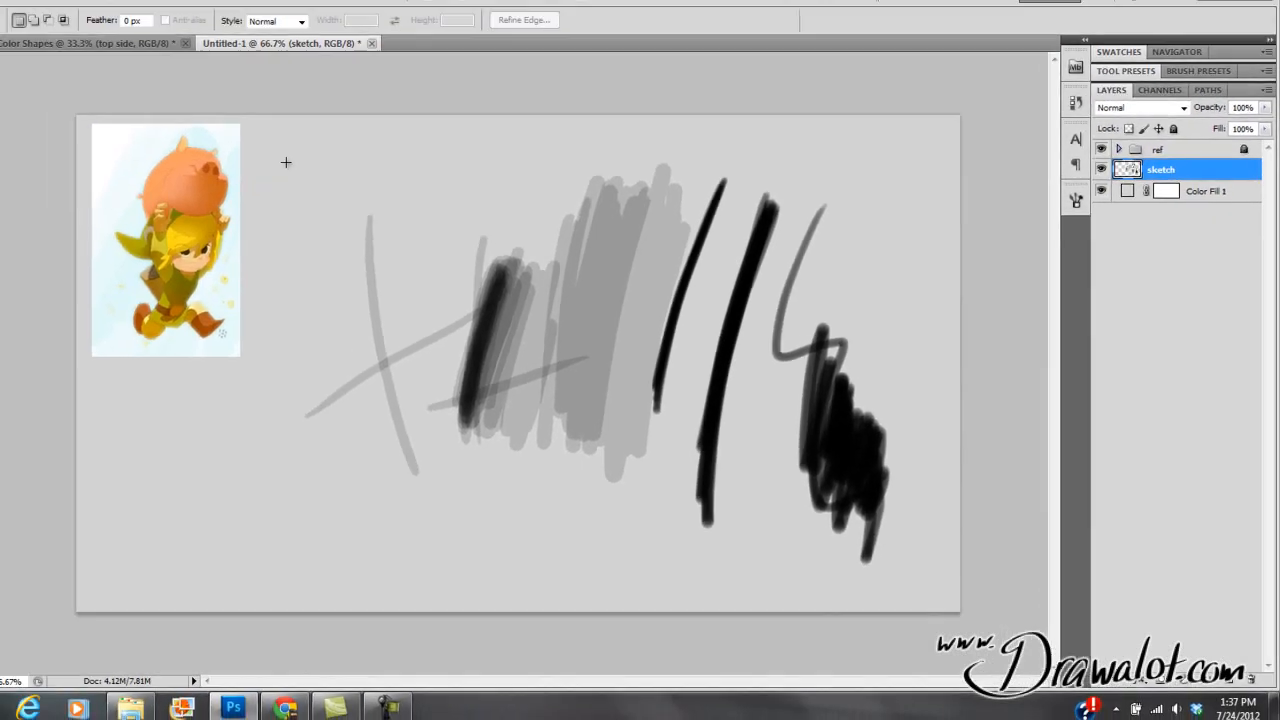
Clear all test strokes from the "sketch" layer, deselect, and return to the Brush tool.
mouse_move(53, 52)
left_mouse_down()
mouse_move(180, 197)
mouse_move(801, 504)
left_mouse_up()
left_click_drag(946, 544, 952, 578)
key("Delete")
key("ctrl+d")
key("b")
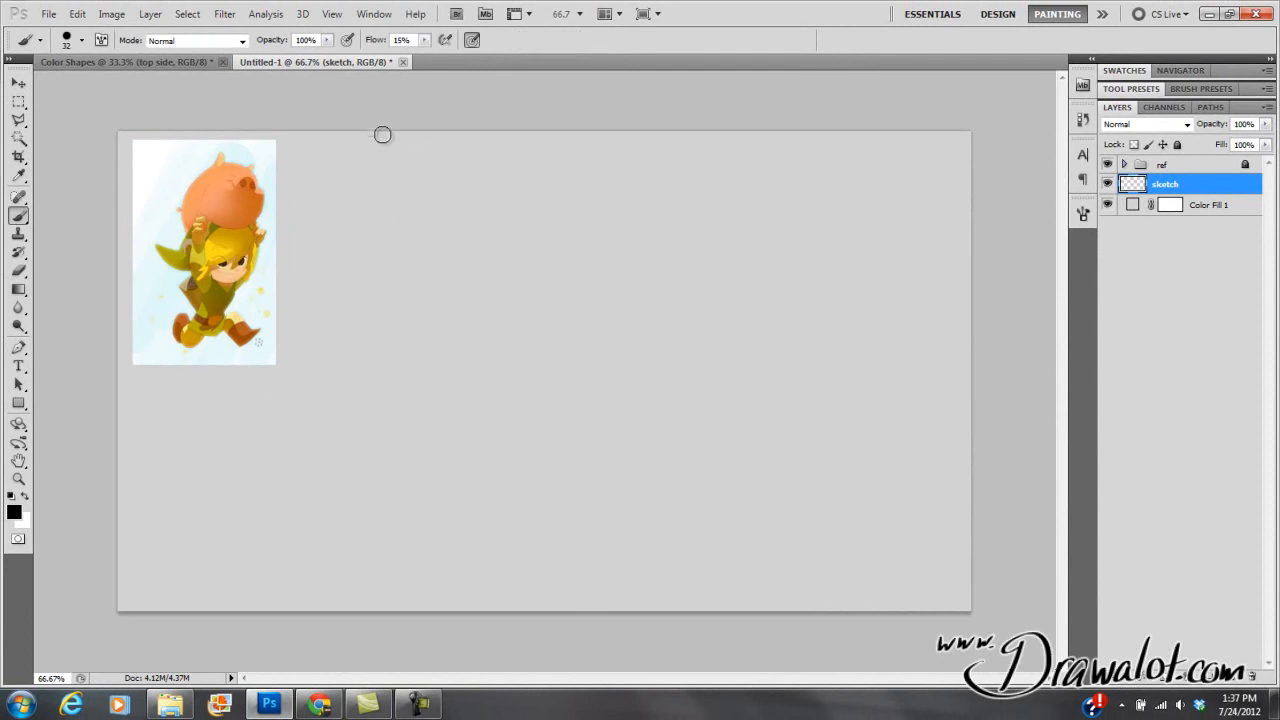
Draw a small, flat elliptical marquee selection in the upper middle of the canvas.
left_click(18, 103)
left_click_drag(20, 107, 60, 121)
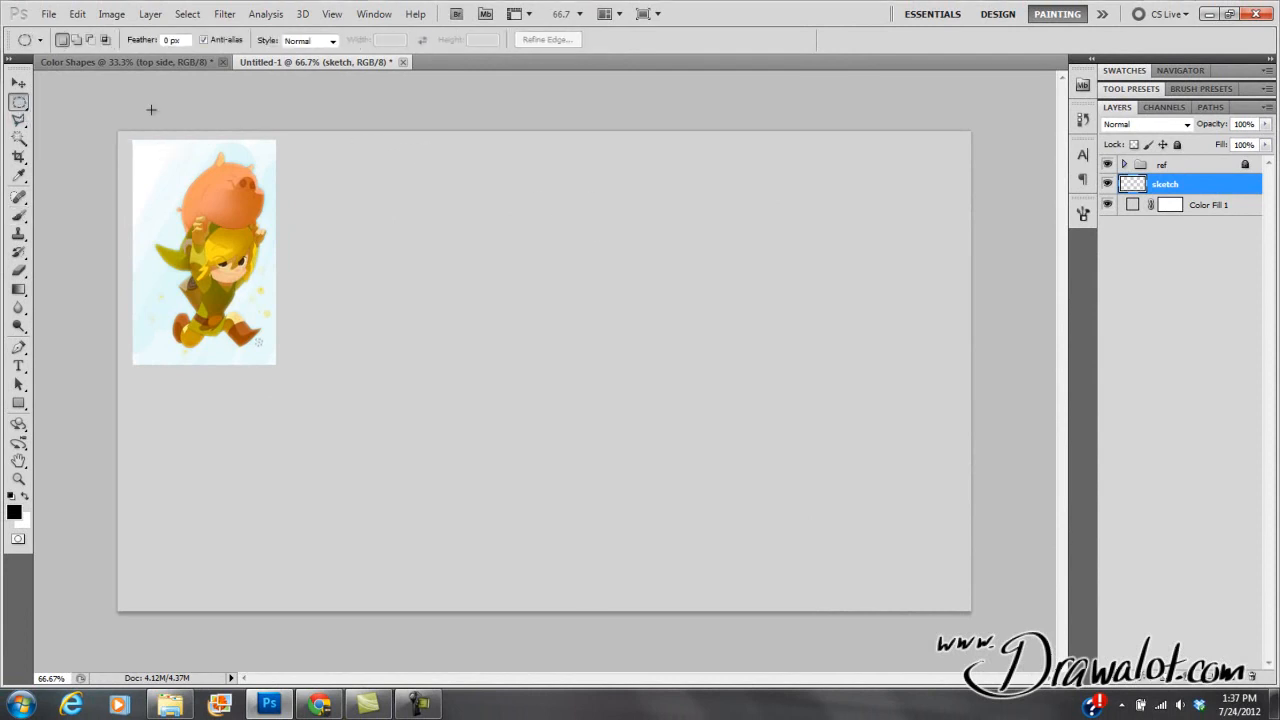
left_click_drag(503, 313, 504, 313)
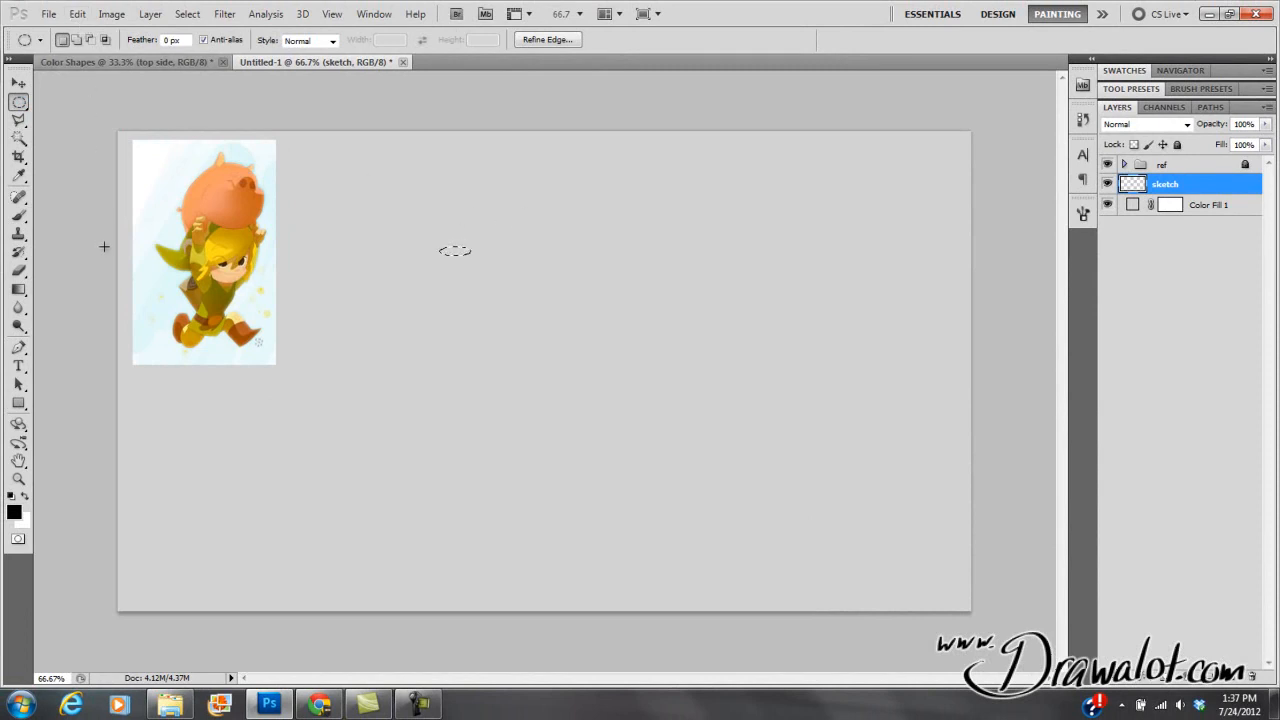
Try to fill the elliptical selection using the Content-Aware option.
left_click(76, 14)
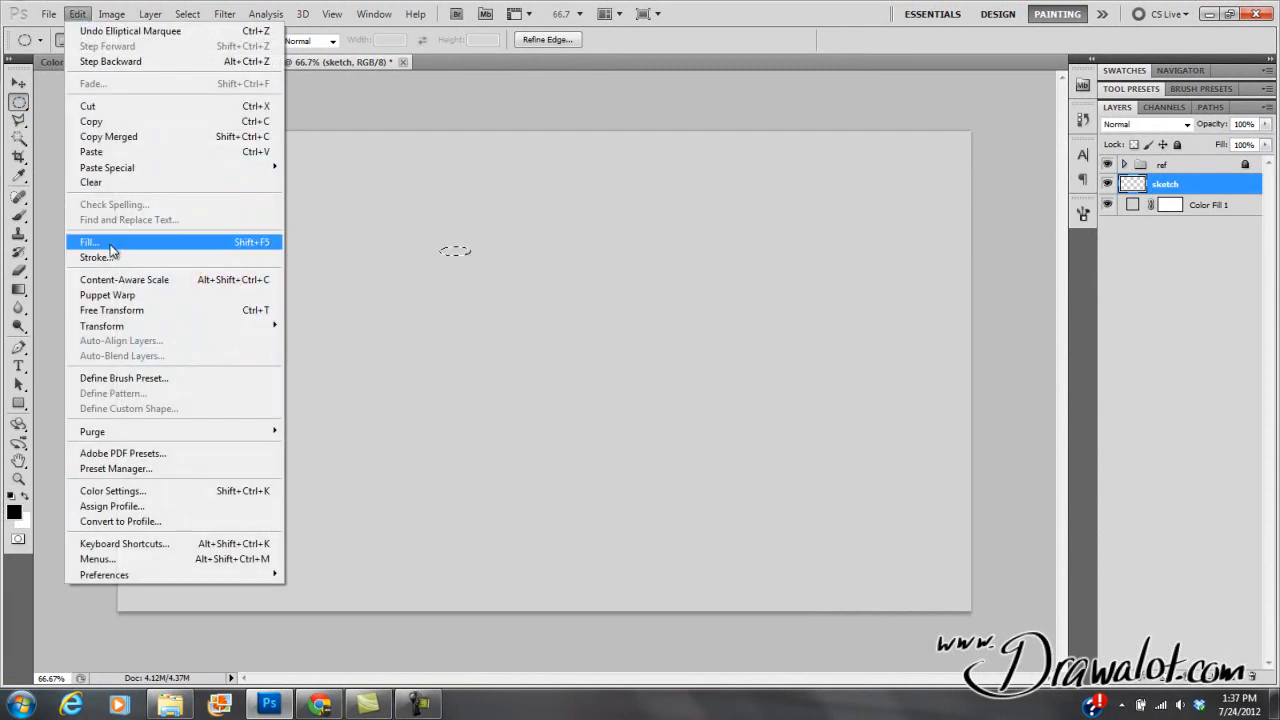
left_click(88, 163)
left_click(728, 203)
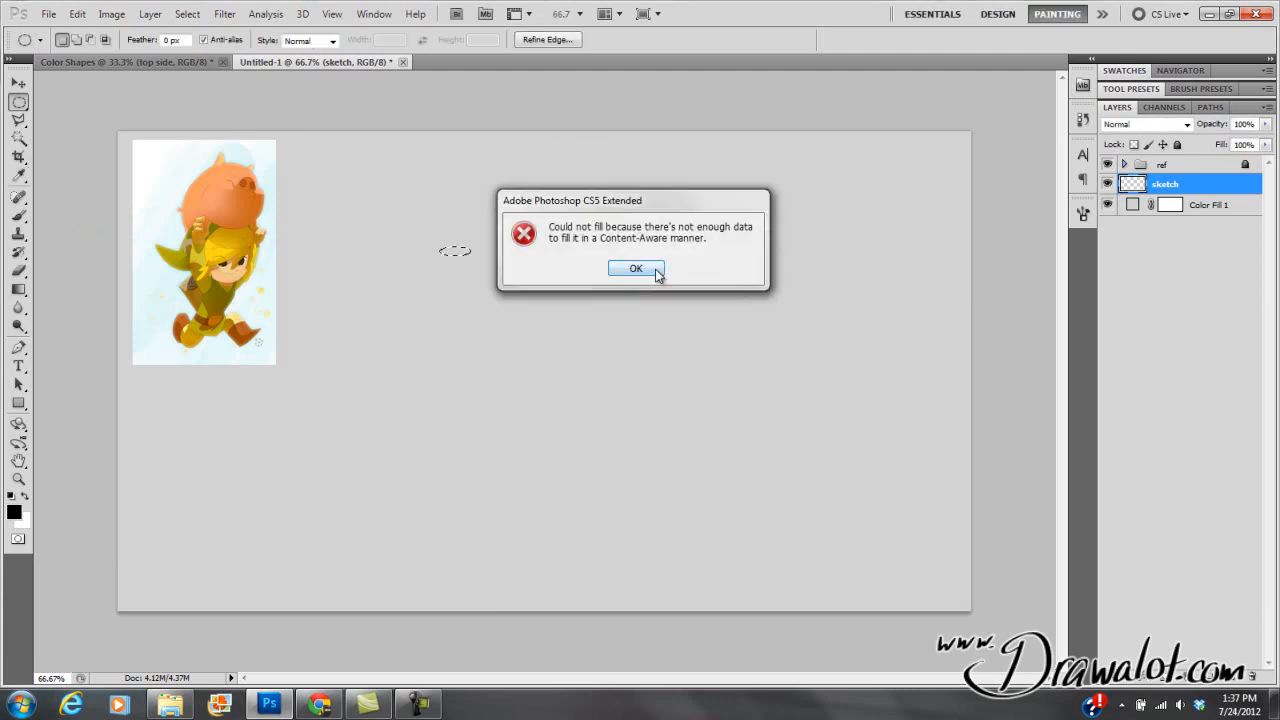
left_click(636, 269)
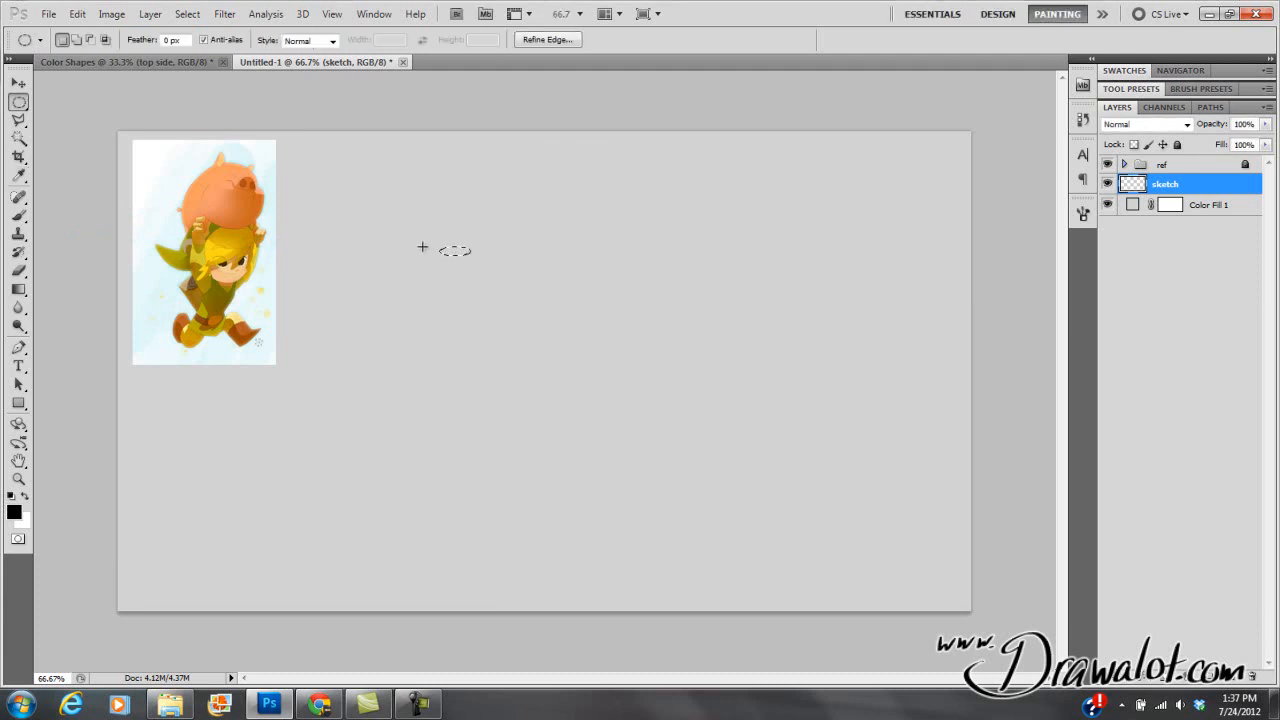
Fill the elliptical selection with the black foreground color and inspect it up close.
key("shift+alt")
key("alt+BackSpace")
left_click(465, 262)
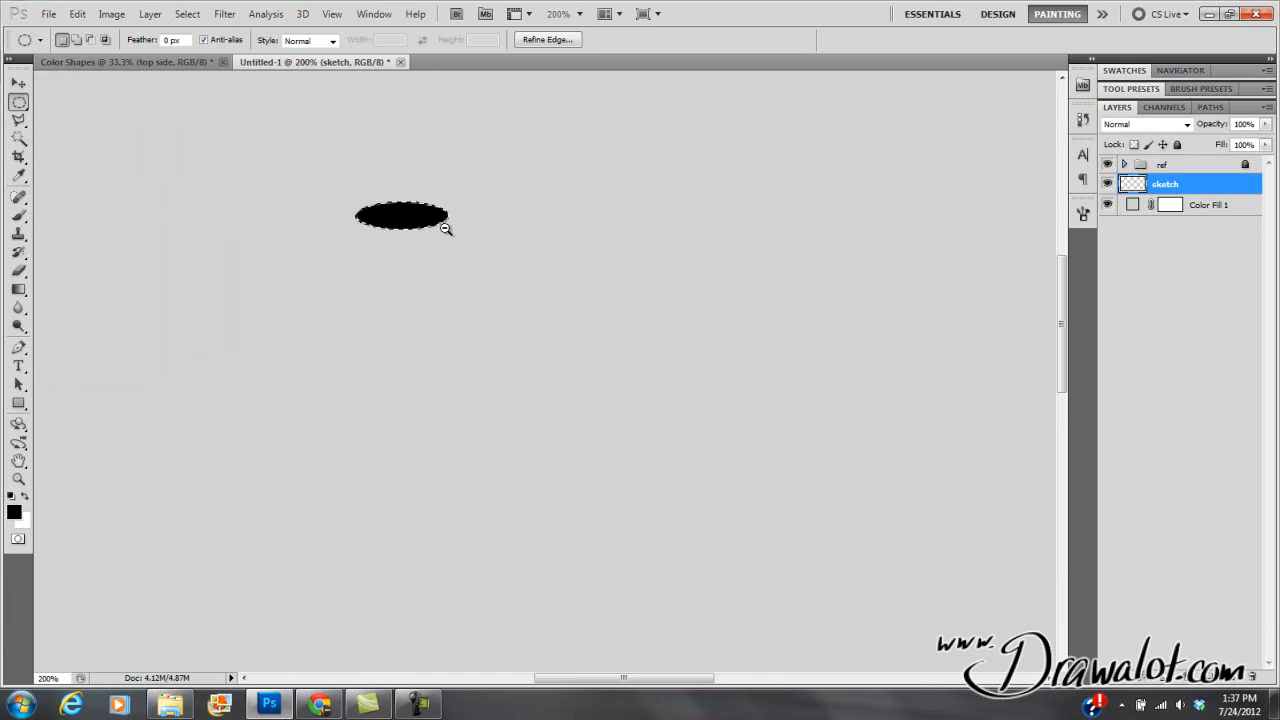
left_click(450, 240, "ctrl+alt")
left_click(452, 242, "ctrl+alt")
Define the filled black ellipse as a brush preset named "wide brush".
left_click(77, 14)
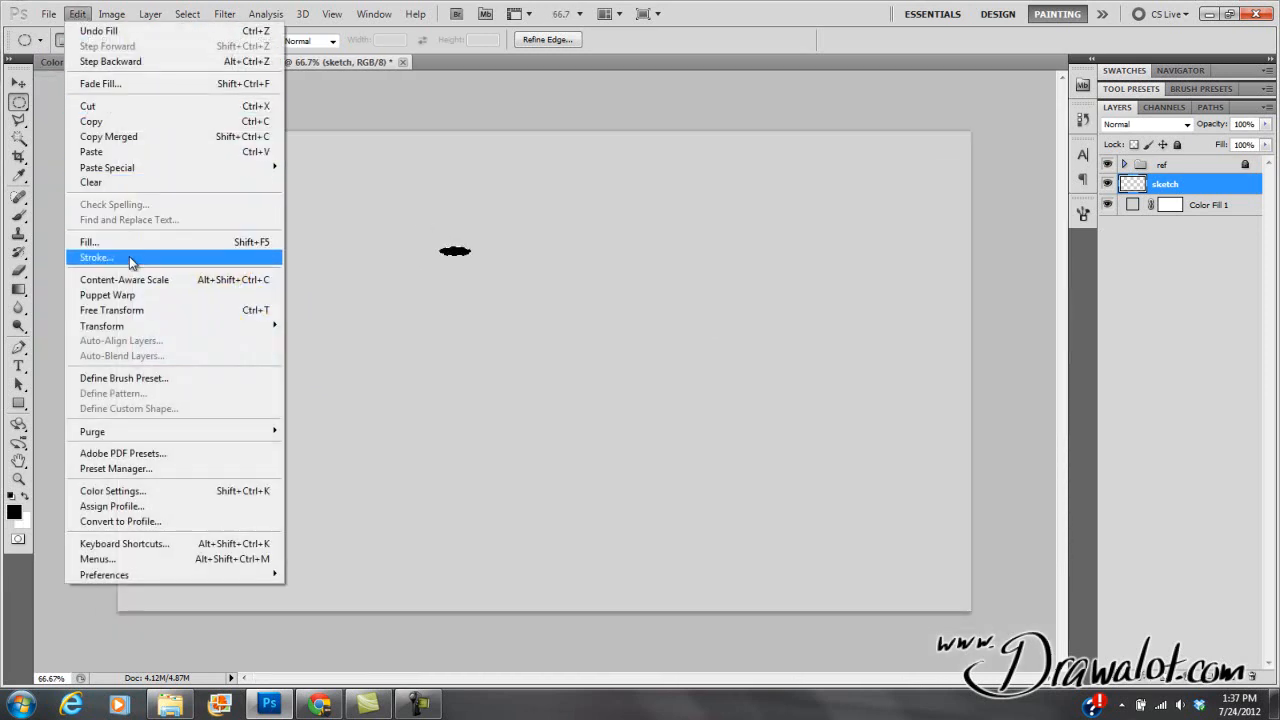
left_click(172, 380)
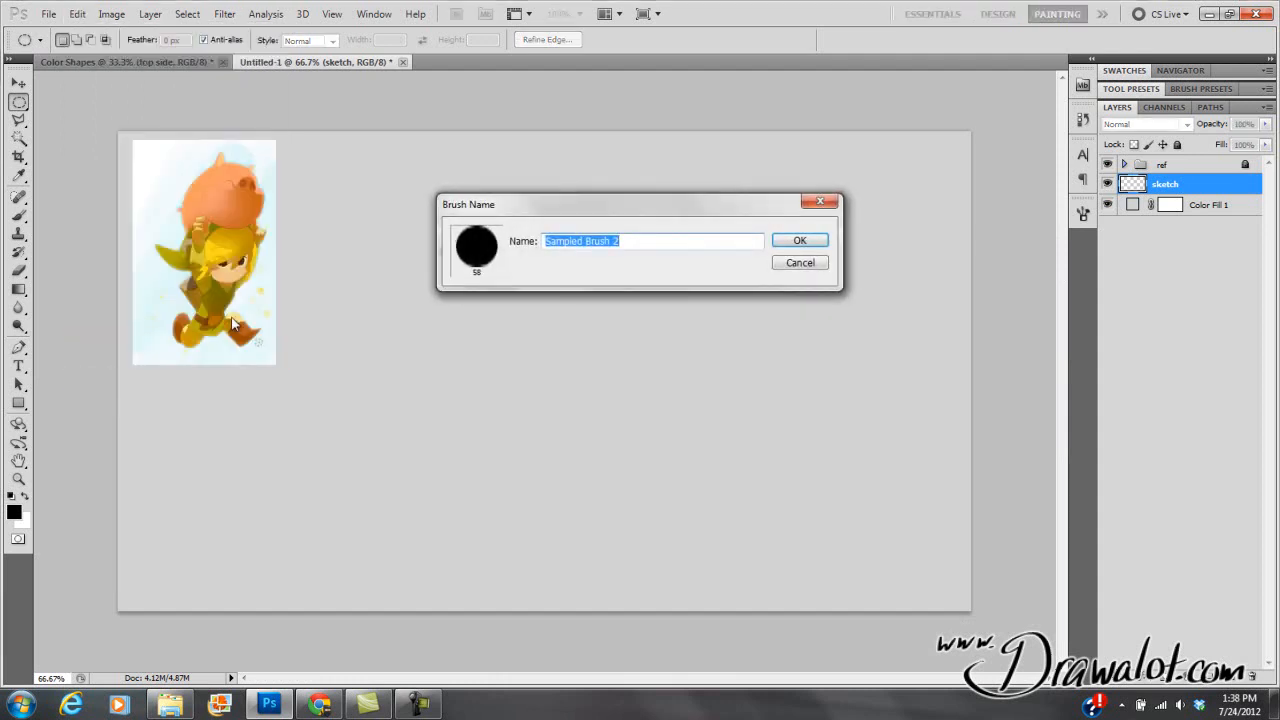
type("wide brush")
key("Return")
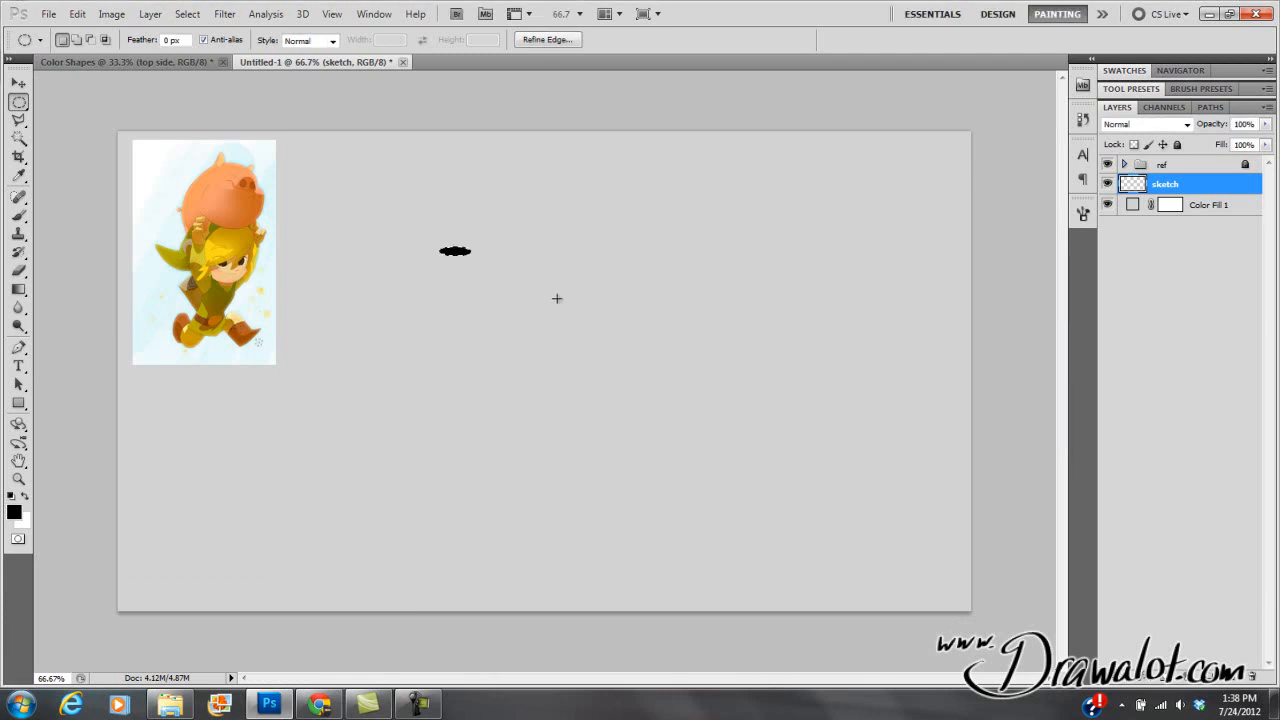
Delete the filled ellipse, deselect, and erase its leftover outline using the Eraser at 33% flow.
key("Delete")
key("ctrl+d")
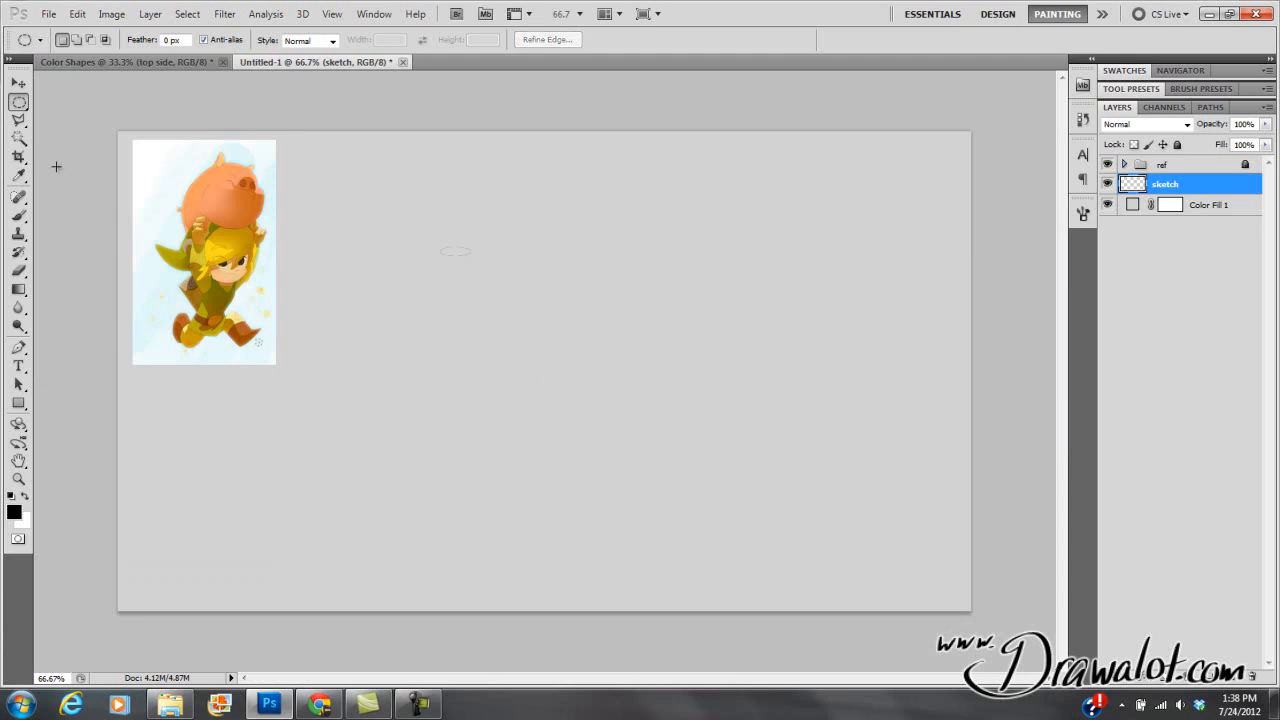
key("e")
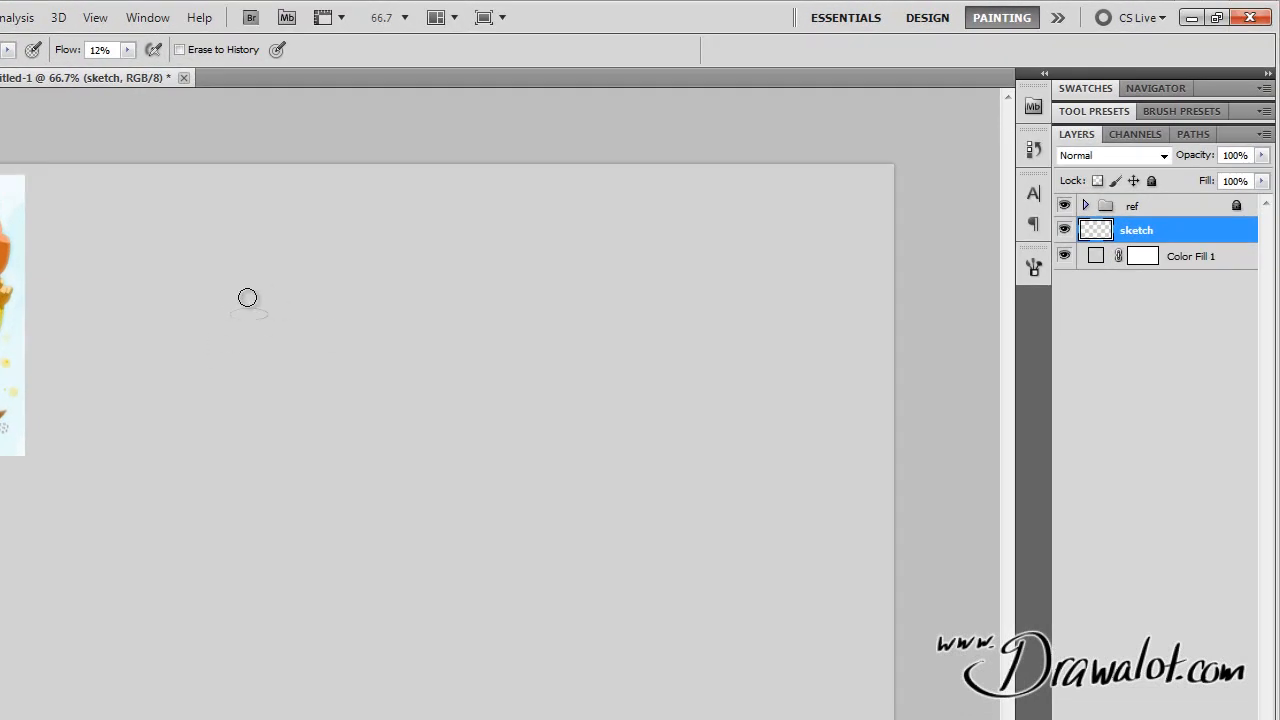
left_click(128, 51)
left_click_drag(130, 70, 151, 71)
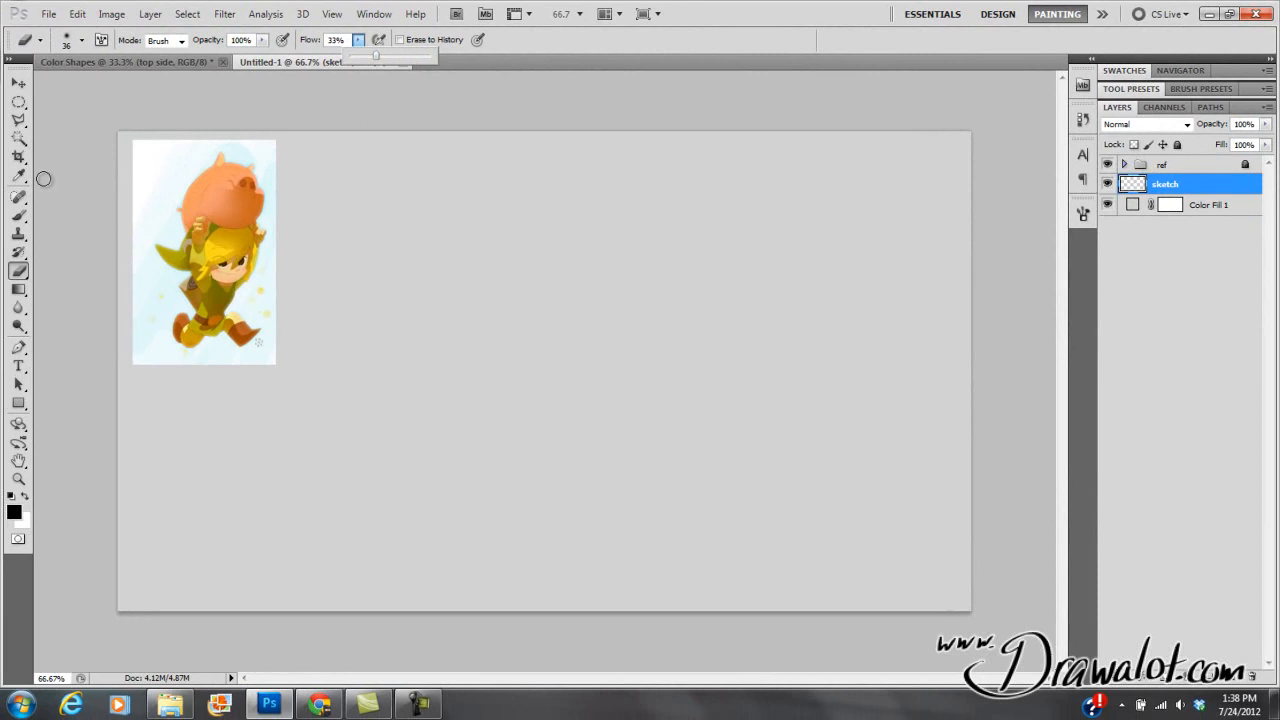
Paint two long wavy test strokes across the canvas with the 32 px brush, and undo them.
key("b")
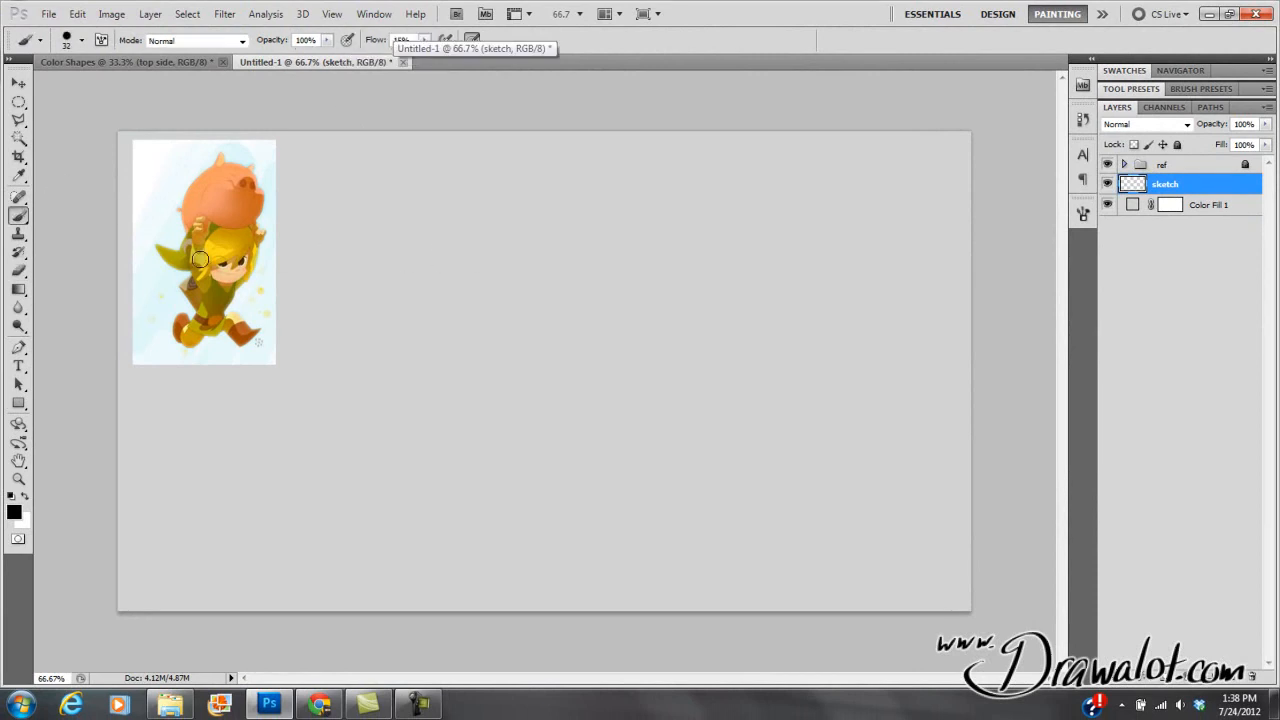
mouse_move(362, 251)
left_mouse_down()
mouse_move(674, 451)
mouse_move(790, 470)
left_mouse_up()
mouse_move(715, 502)
left_mouse_down()
mouse_move(571, 286)
mouse_move(352, 265)
left_mouse_up()
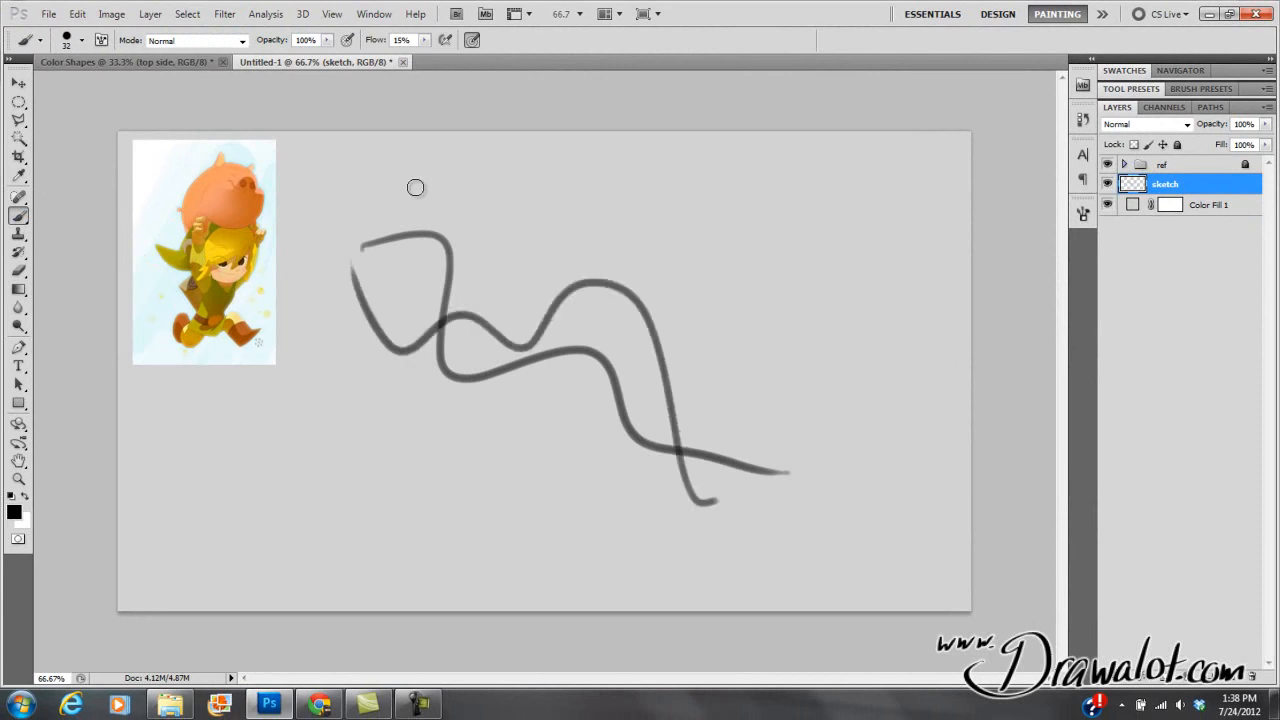
key("ctrl+alt+z")
key("ctrl+alt+z")
key("ctrl+alt+z")
key("ctrl+alt+z")
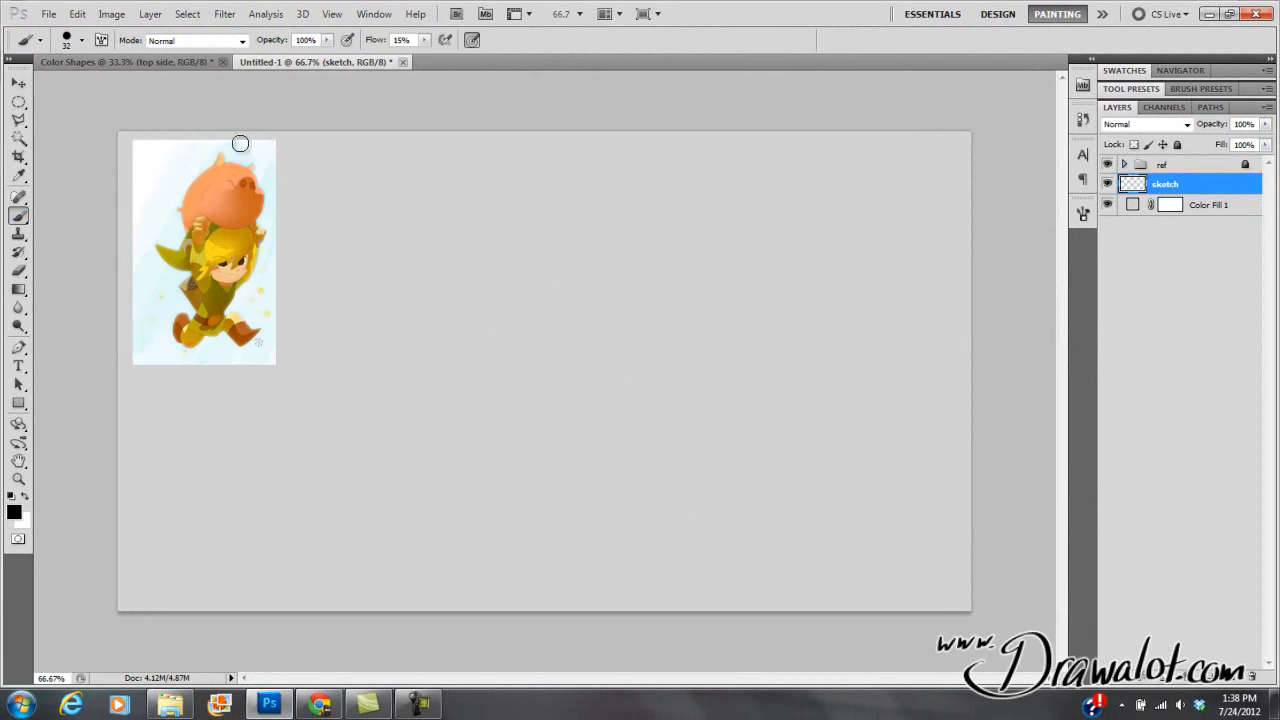
Try the 13, 17, 37 and 30 px brush tips in search of the custom wide brush.
left_click(101, 40)
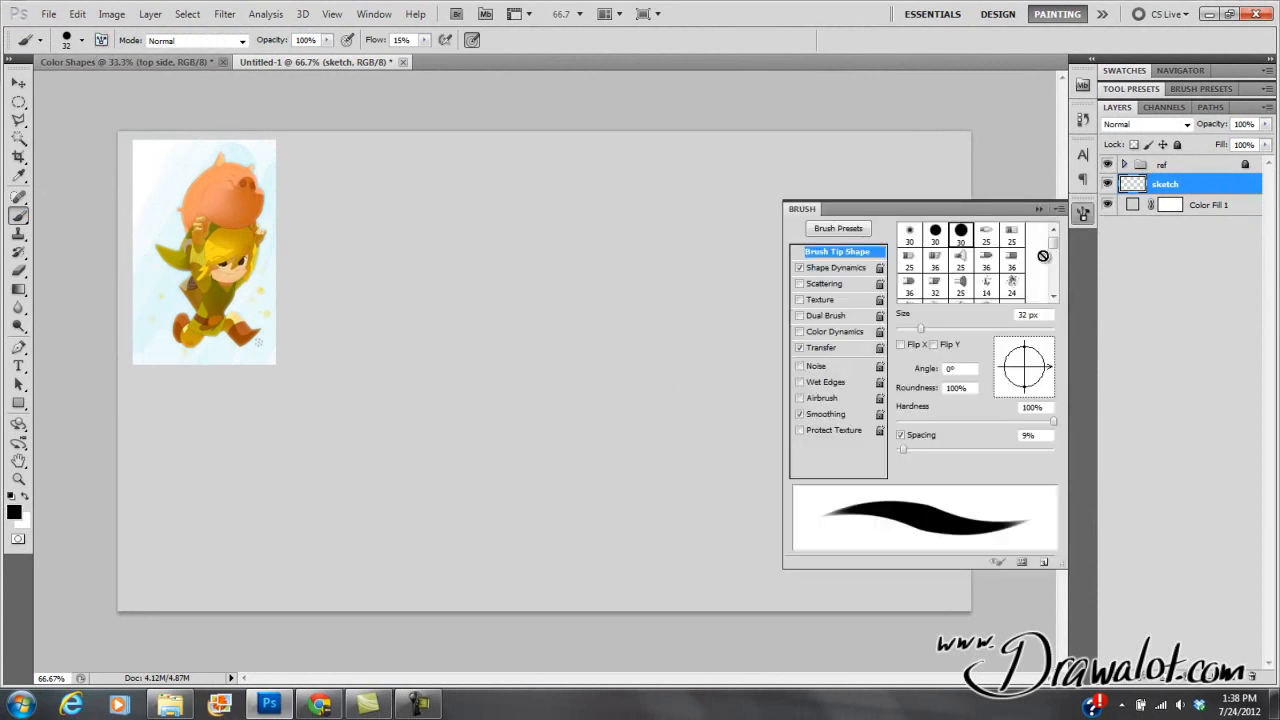
left_click_drag(1053, 246, 1056, 296)
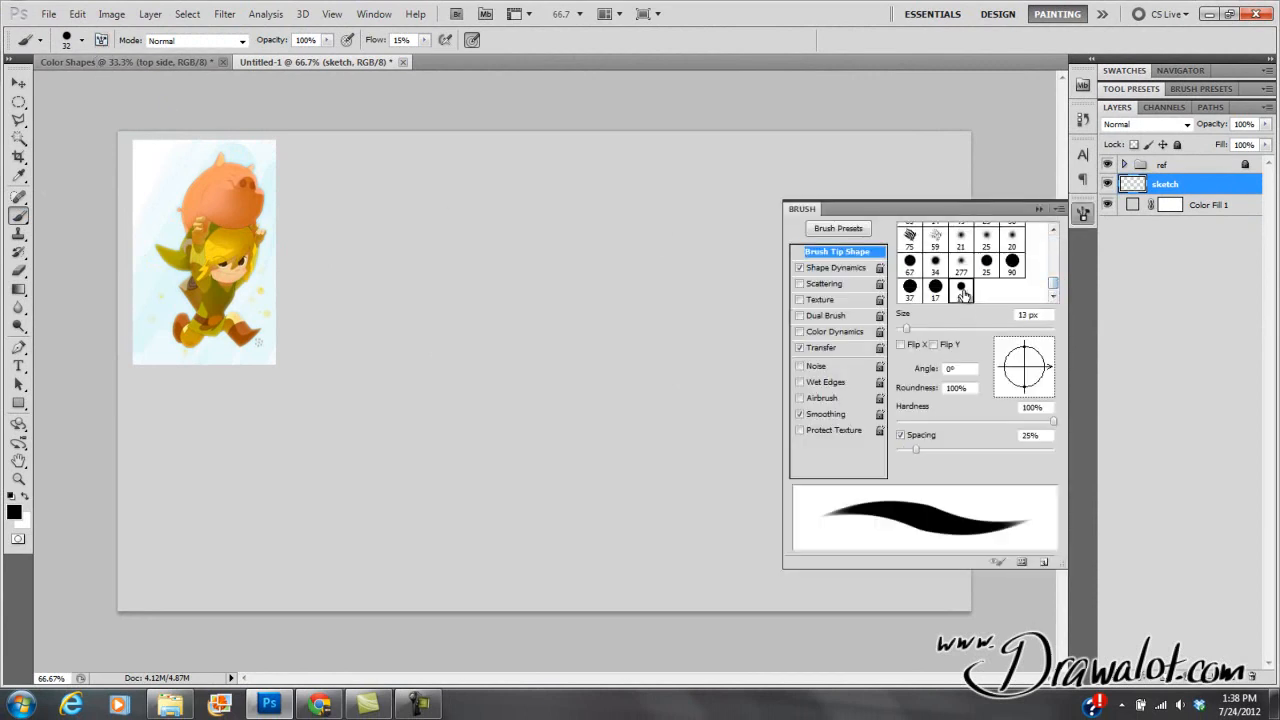
left_click(961, 290)
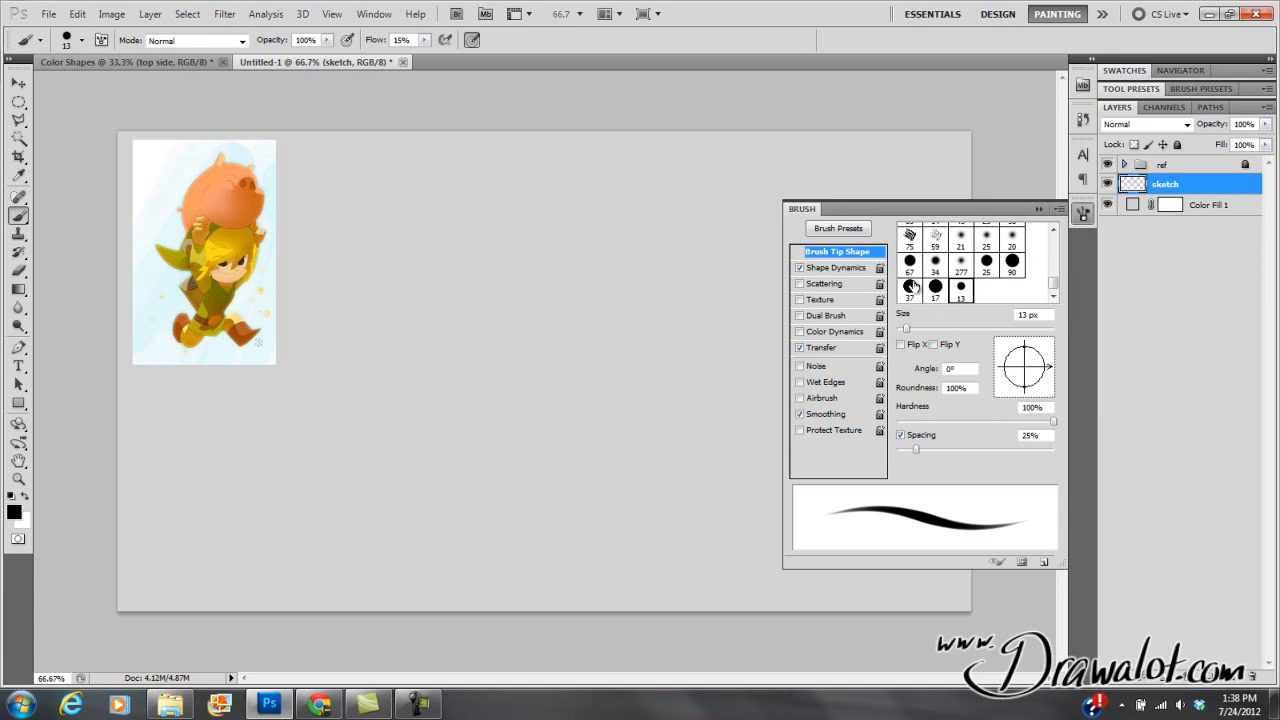
left_click(935, 288)
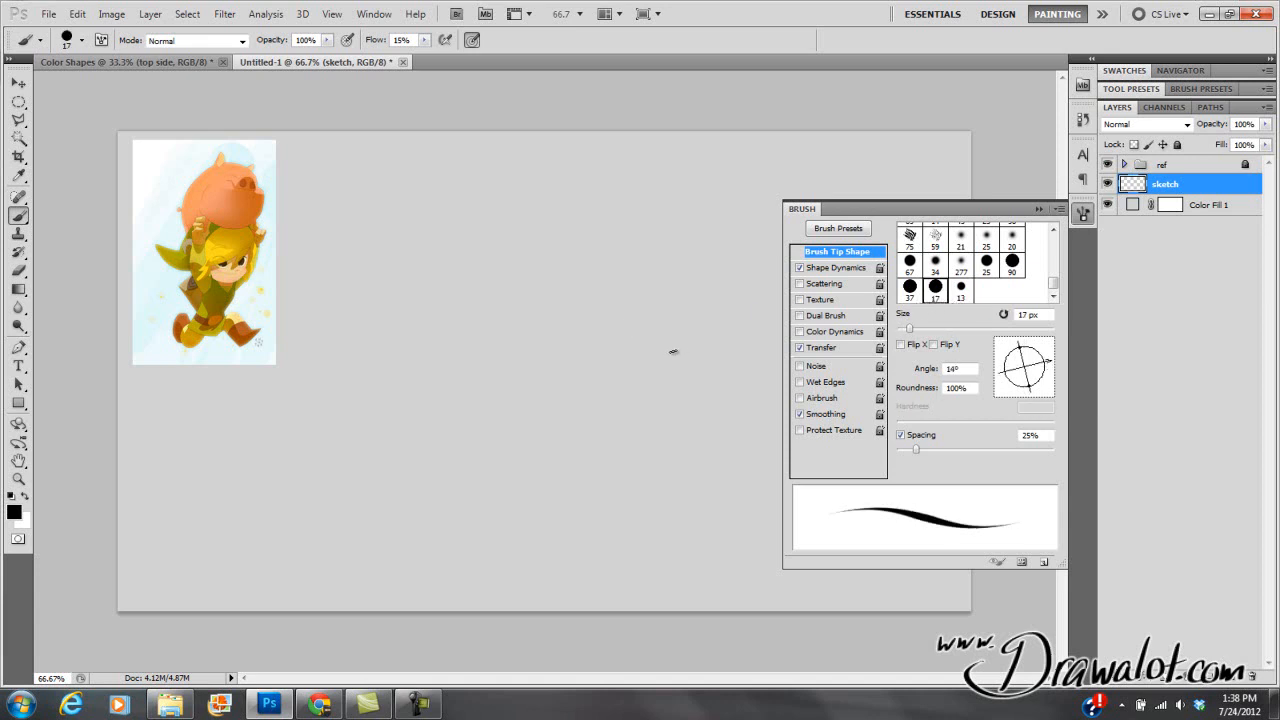
left_click(908, 290)
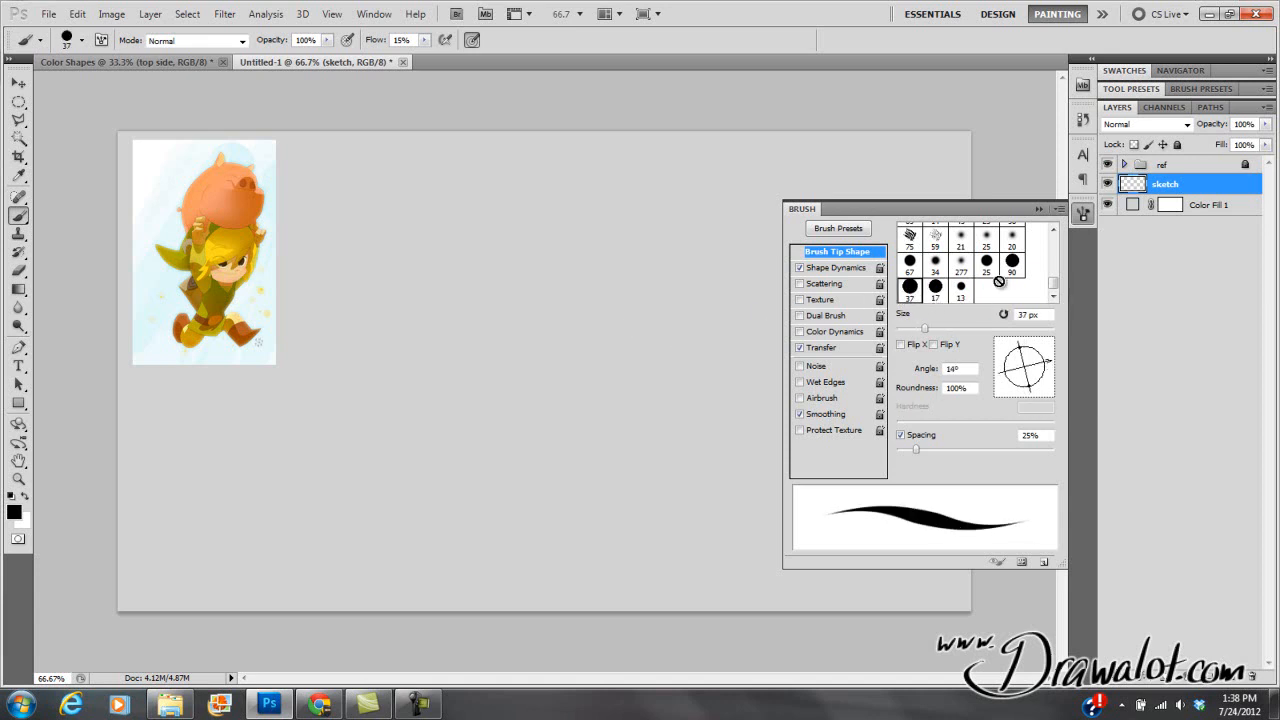
left_click_drag(1053, 289, 1054, 234)
left_click(960, 232)
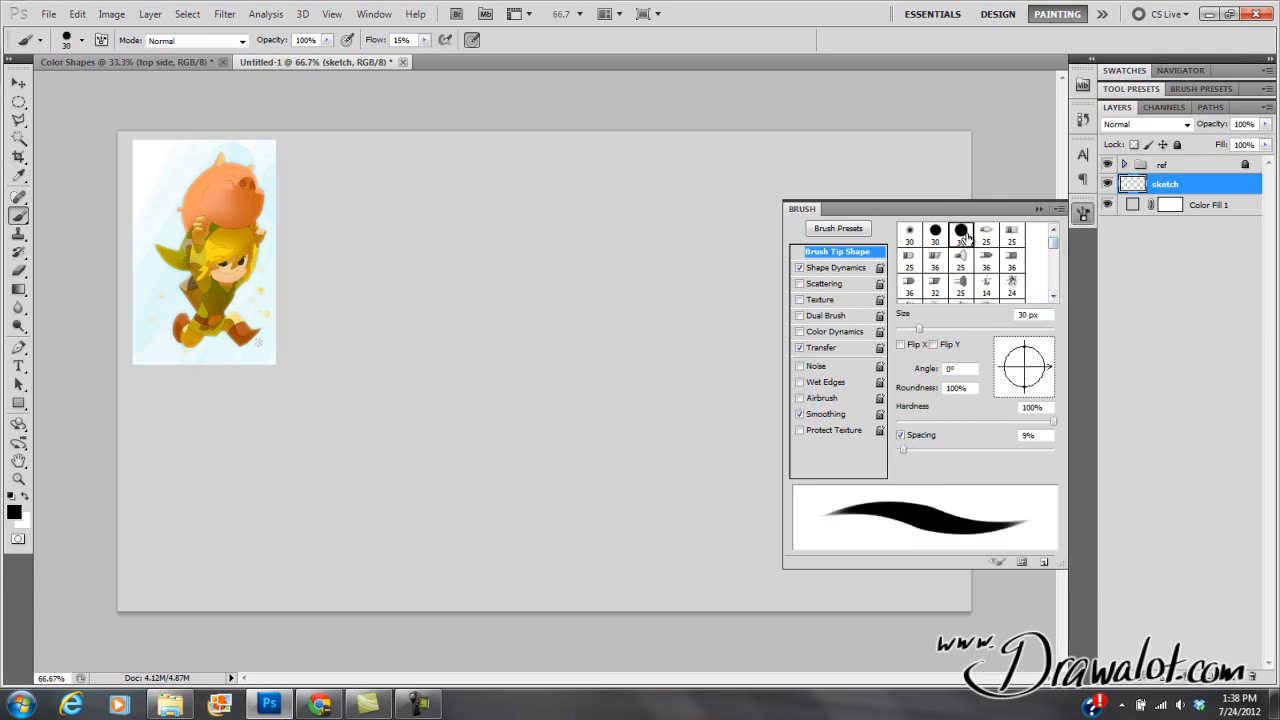
left_click(936, 238)
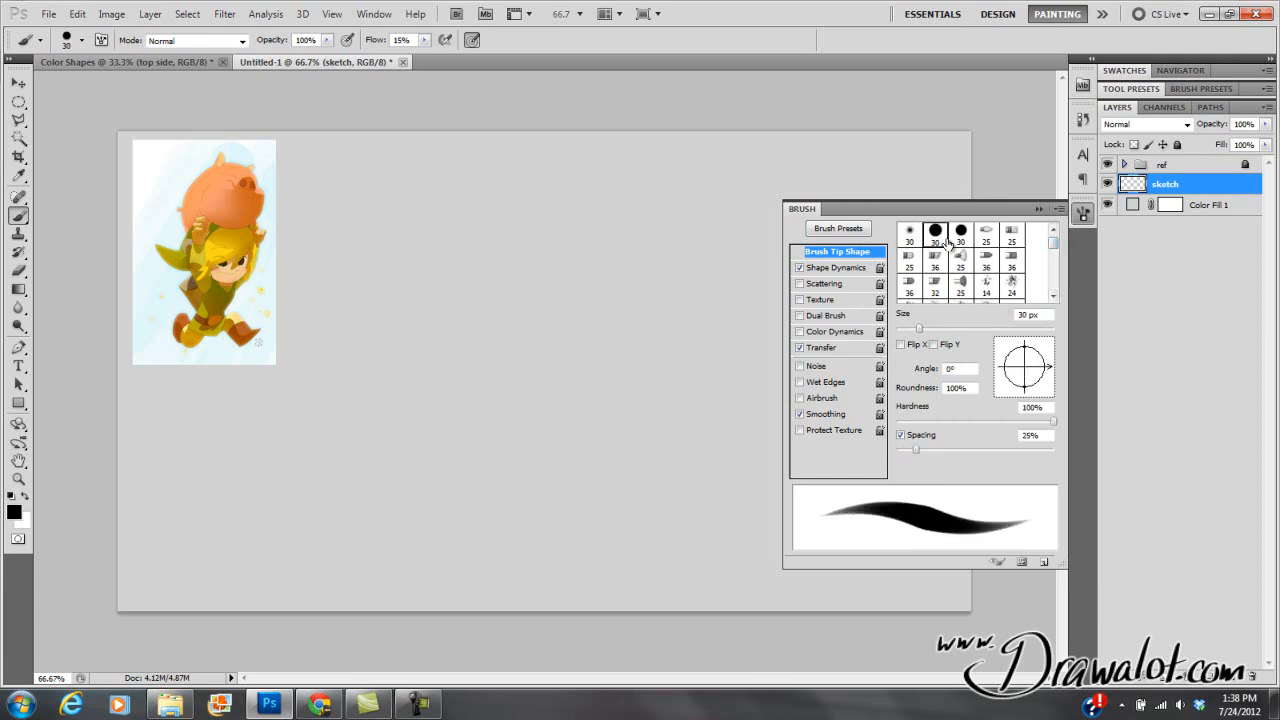
left_click(1057, 210)
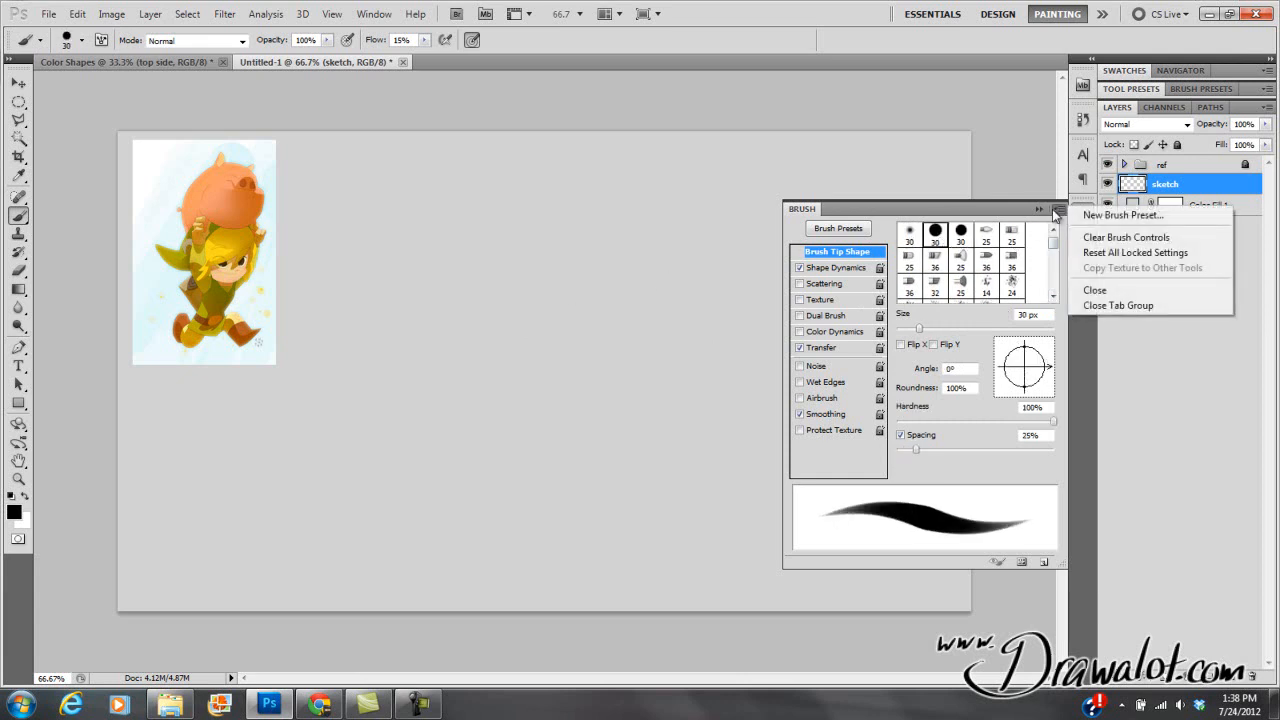
left_click(1042, 212)
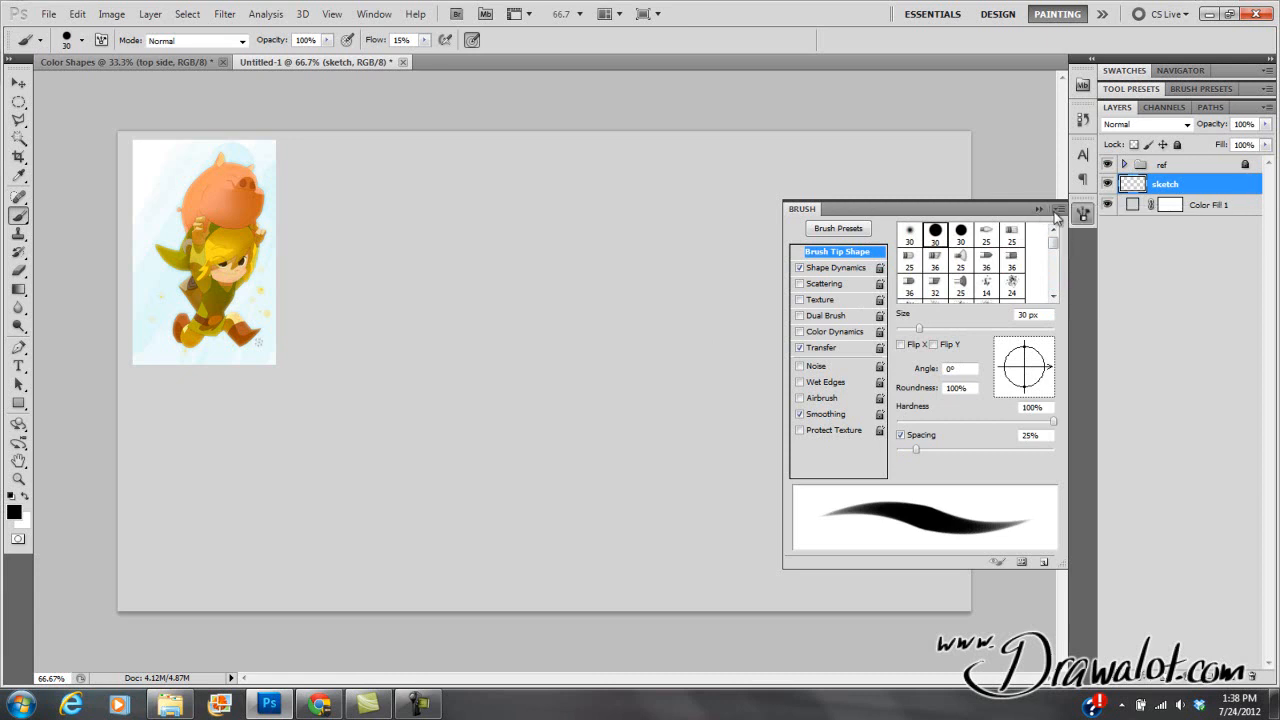
Select the 58 px custom wide brush from the presets and try it with a zigzag stroke, undoing the stroke.
left_click(838, 229)
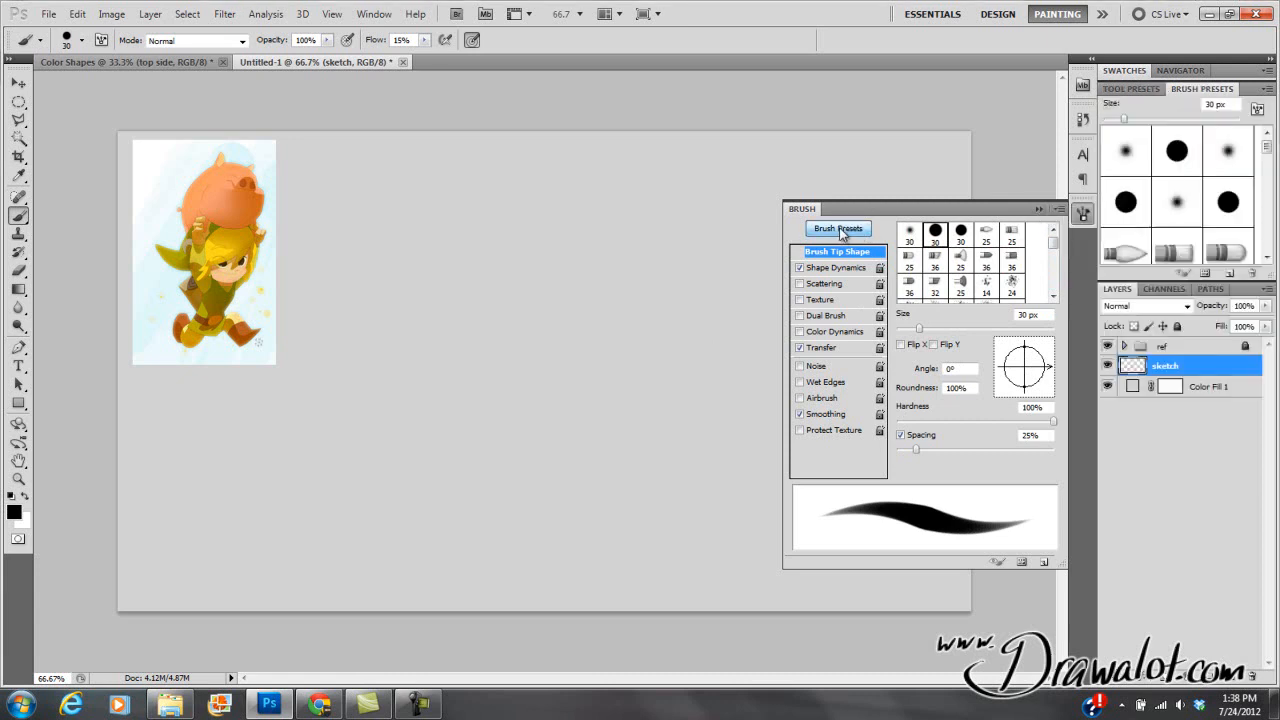
left_click_drag(1267, 151, 1267, 255)
left_click(1177, 238)
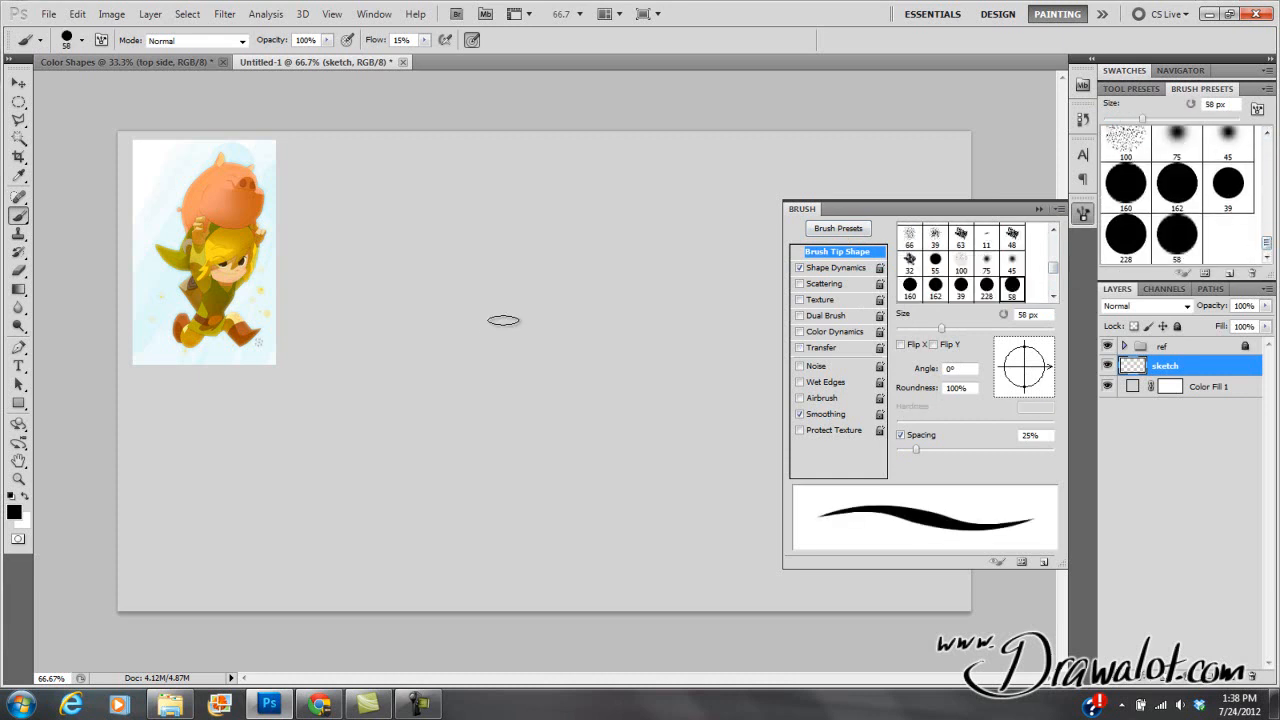
left_click(1039, 209)
mouse_move(400, 317)
left_mouse_down()
mouse_move(663, 311)
mouse_move(654, 214)
mouse_move(471, 394)
mouse_move(520, 366)
mouse_move(803, 418)
left_mouse_up()
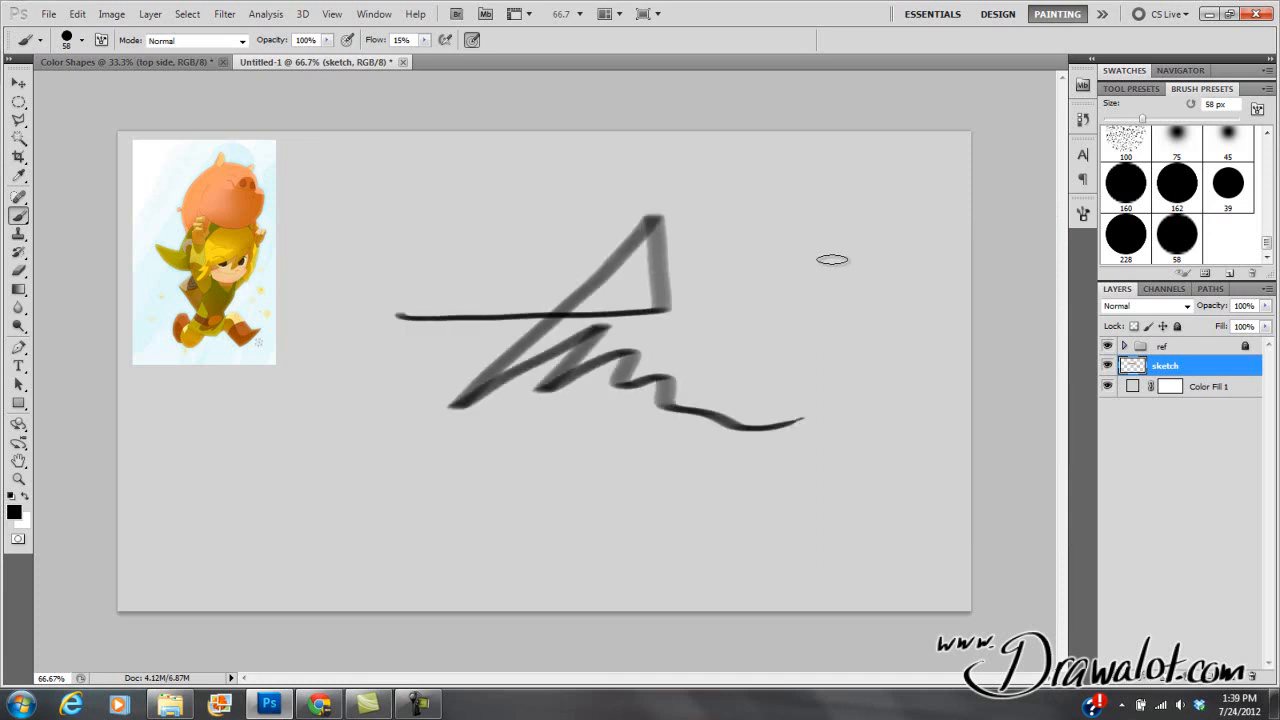
key("ctrl+z")
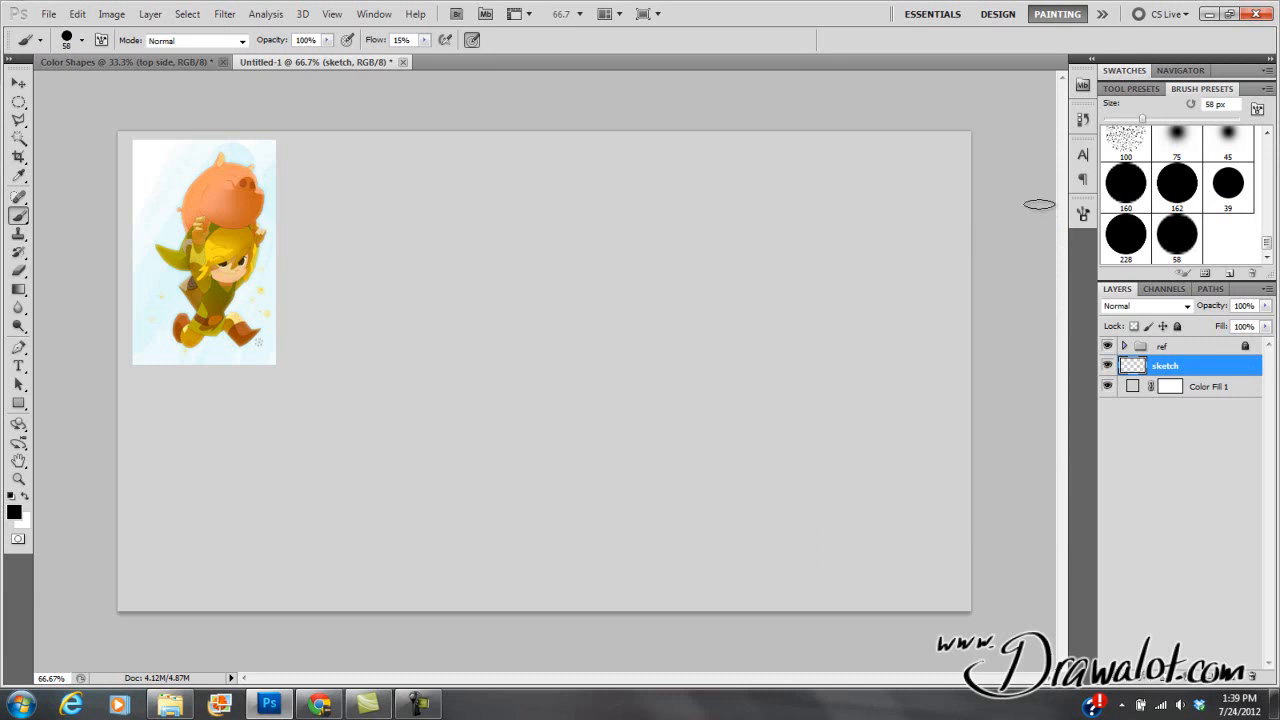
Set the wide brush's tip angle to 14° and its size to 27 px.
left_click(1083, 213)
left_click_drag(1048, 372, 1047, 374)
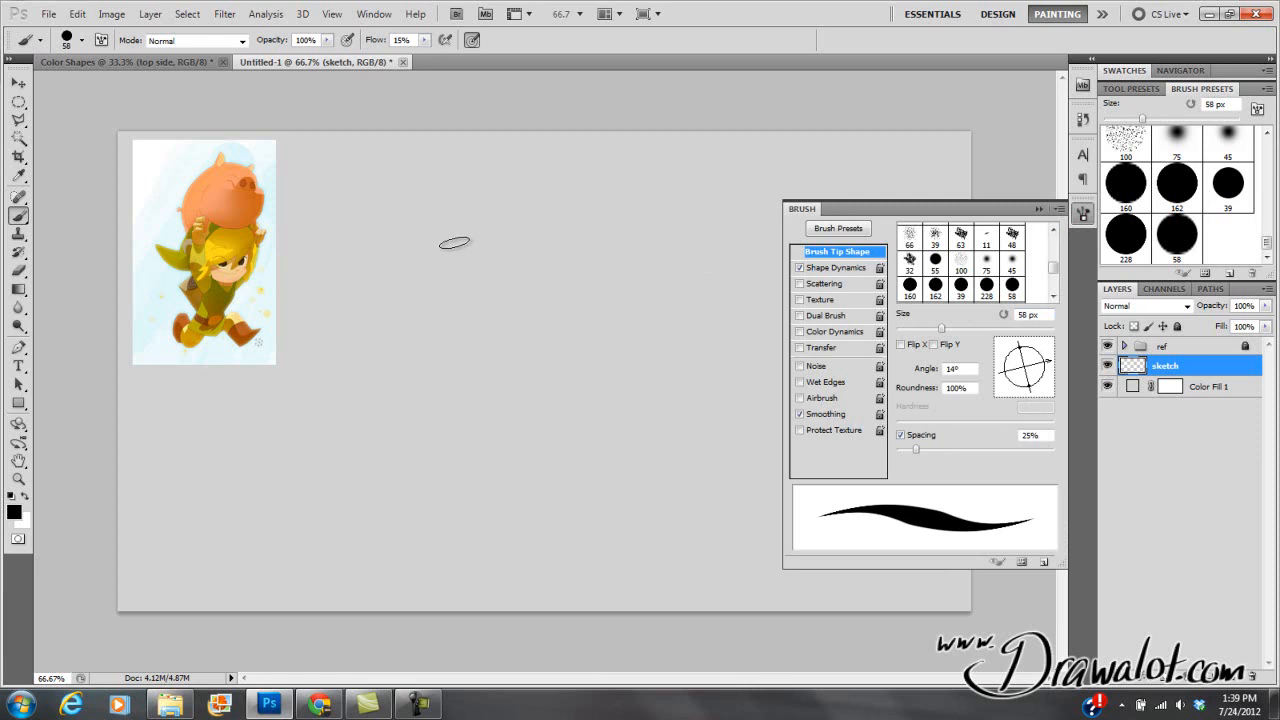
right_click(471, 247)
left_click(513, 283)
Paint several crossing wavy test strokes with the angled 27 px brush, and clear them all from the sketch layer.
mouse_move(354, 256)
left_mouse_down()
mouse_move(411, 240)
mouse_move(538, 340)
mouse_move(633, 366)
left_mouse_up()
mouse_move(390, 345)
left_mouse_down()
mouse_move(590, 209)
mouse_move(480, 318)
mouse_move(632, 235)
mouse_move(565, 386)
left_mouse_up()
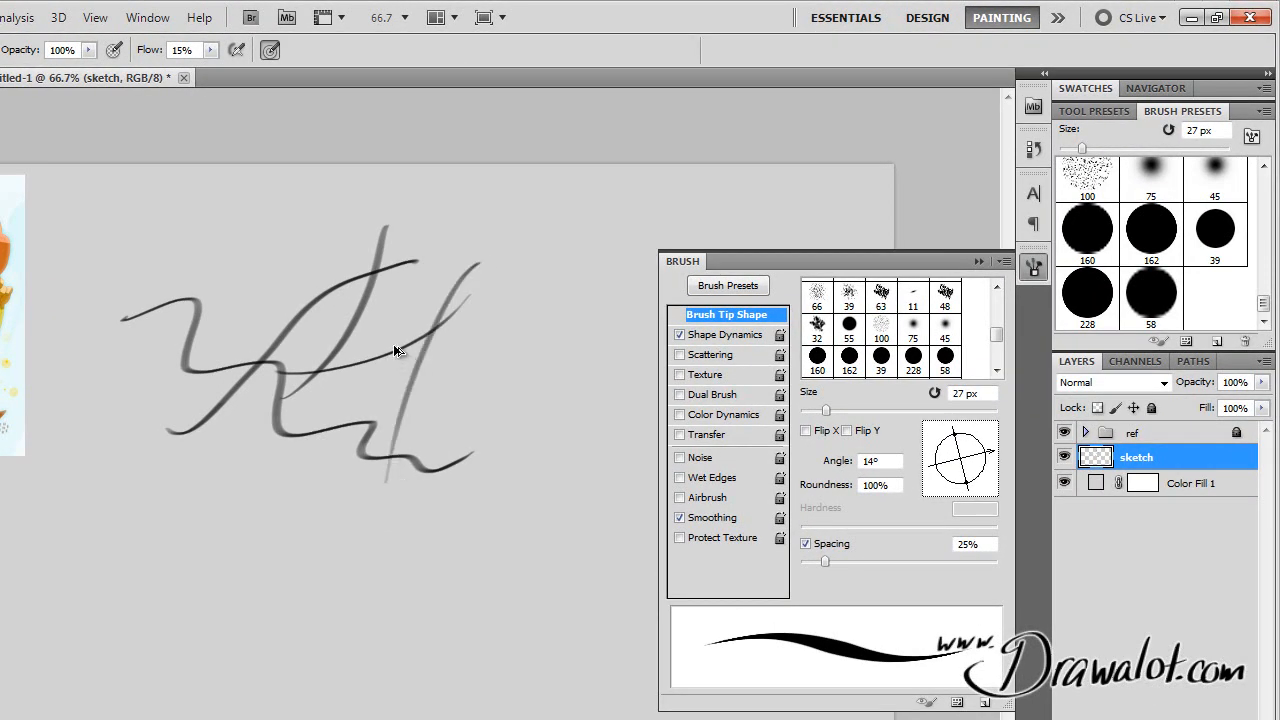
key("ctrl+alt+z")
key("ctrl+alt+z")
key("ctrl+a")
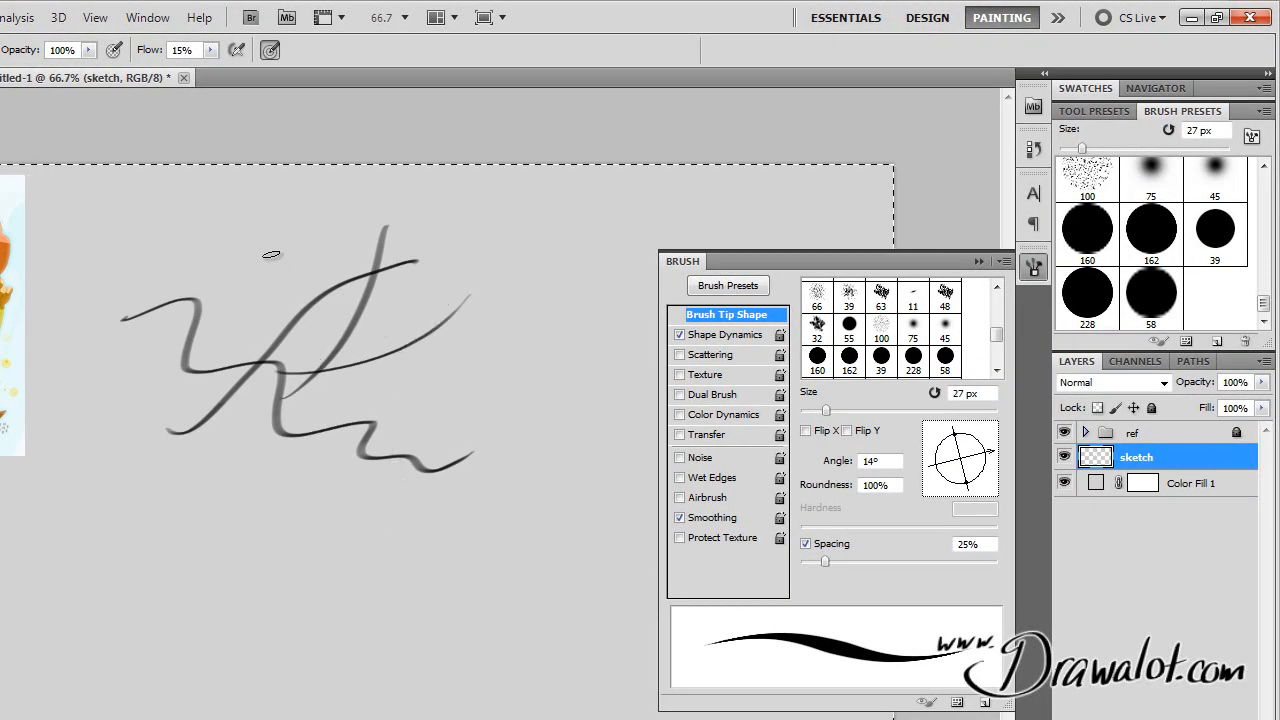
key("Delete")
key("ctrl+d")
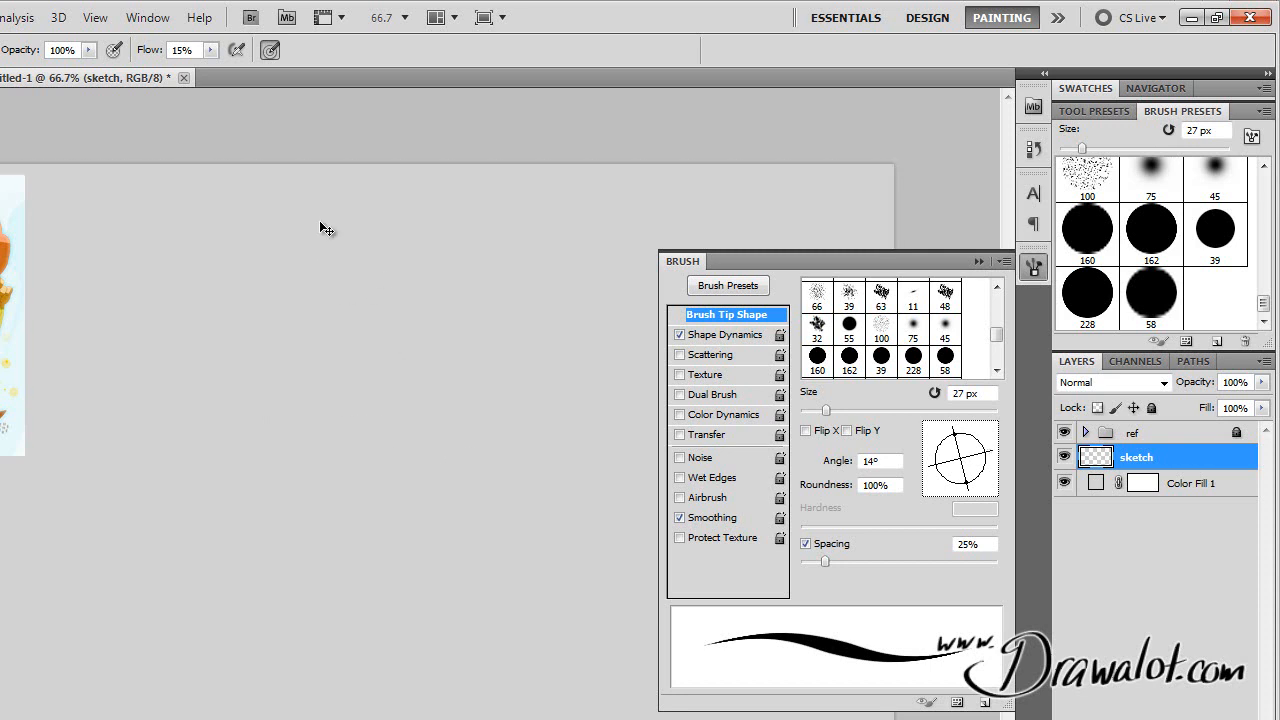
Lower the brush flow to 9%, undoing a test stroke, and reduce the brush size to 13 px.
left_click(210, 50)
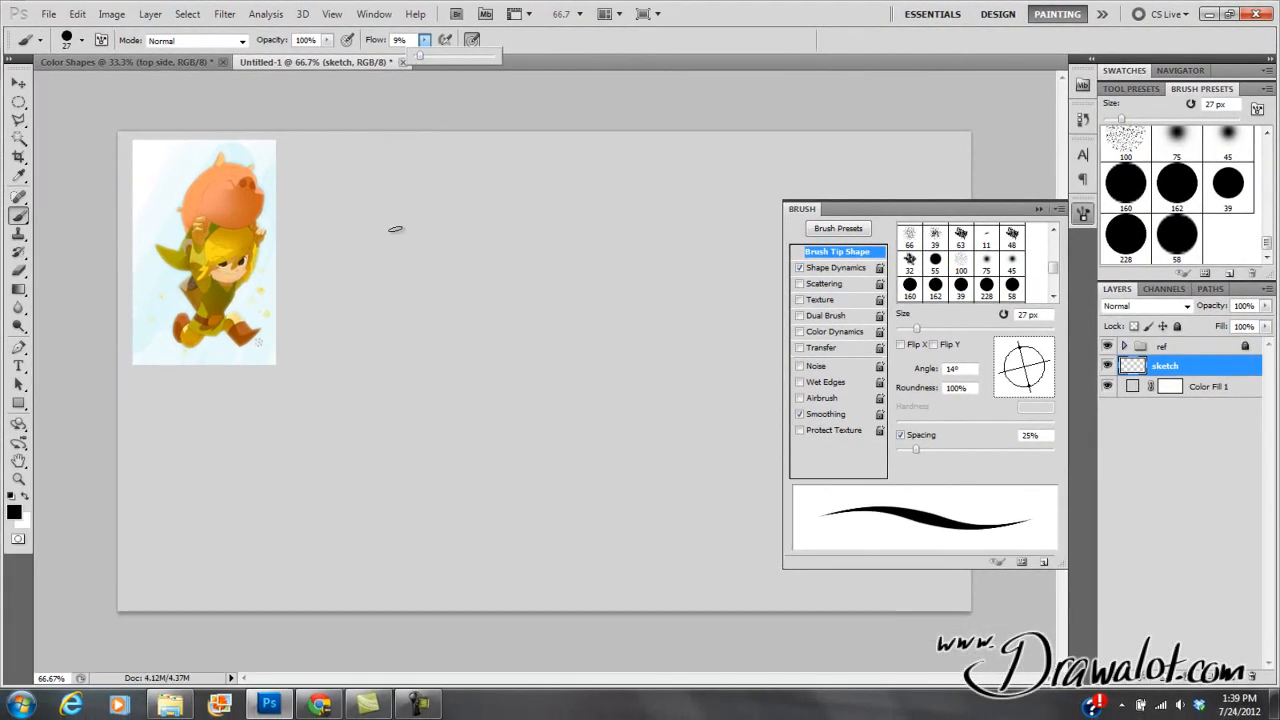
left_click_drag(397, 222, 470, 420)
key("ctrl+z")
right_click(444, 214)
left_click_drag(472, 247, 468, 248)
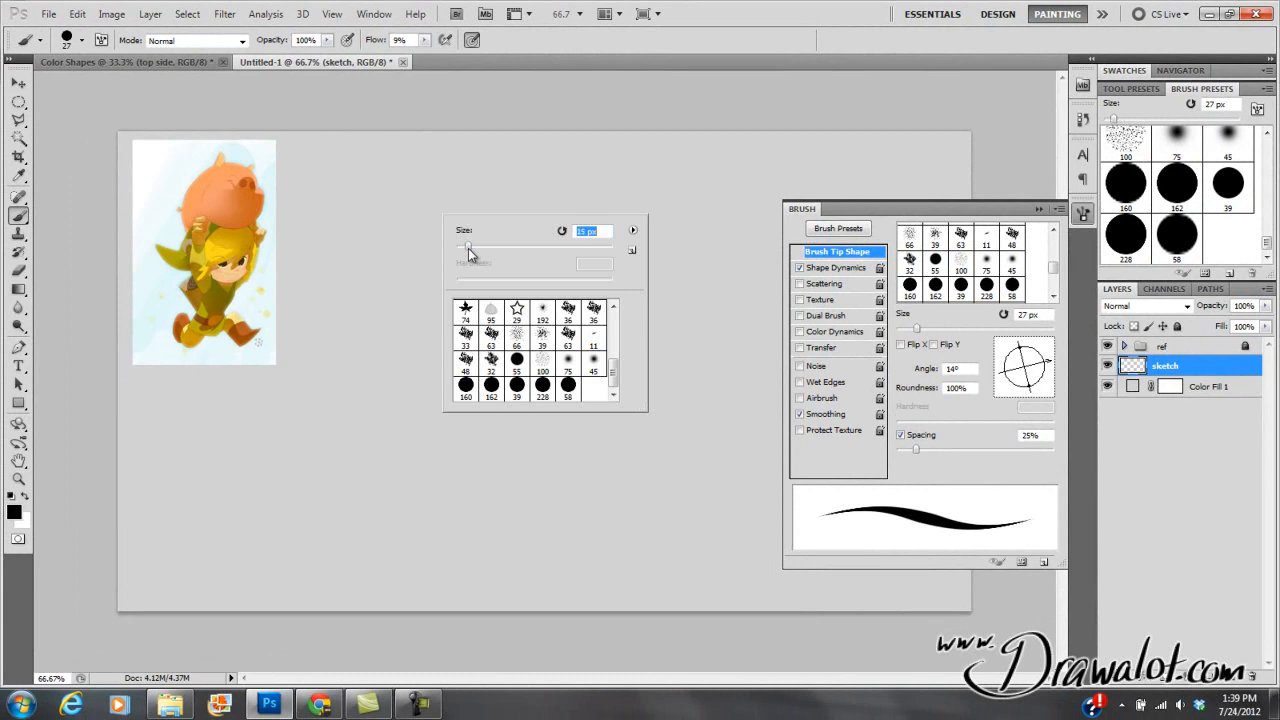
left_click(381, 252)
left_click(1039, 209)
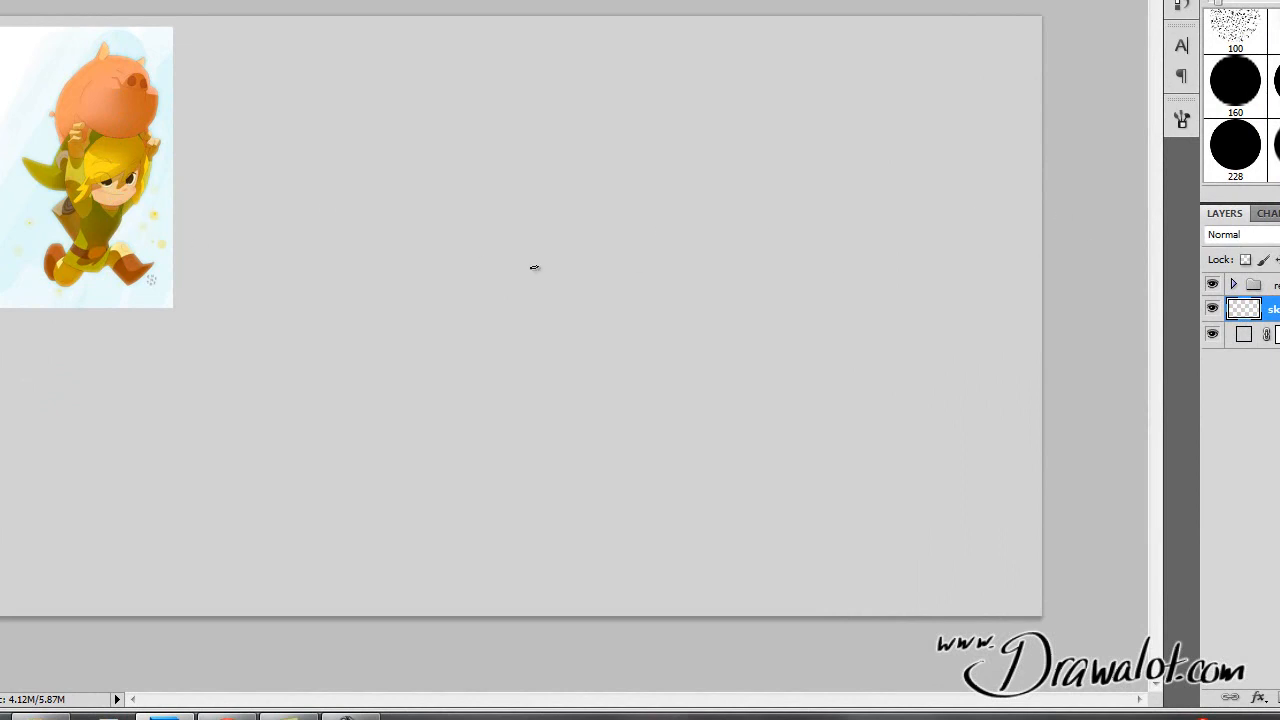
Sketch the character's gesture on the sketch layer: a round head, a curved spine line and two curved running-leg lines.
mouse_move(546, 146)
left_mouse_down()
mouse_move(577, 303)
mouse_move(549, 110)
left_mouse_up()
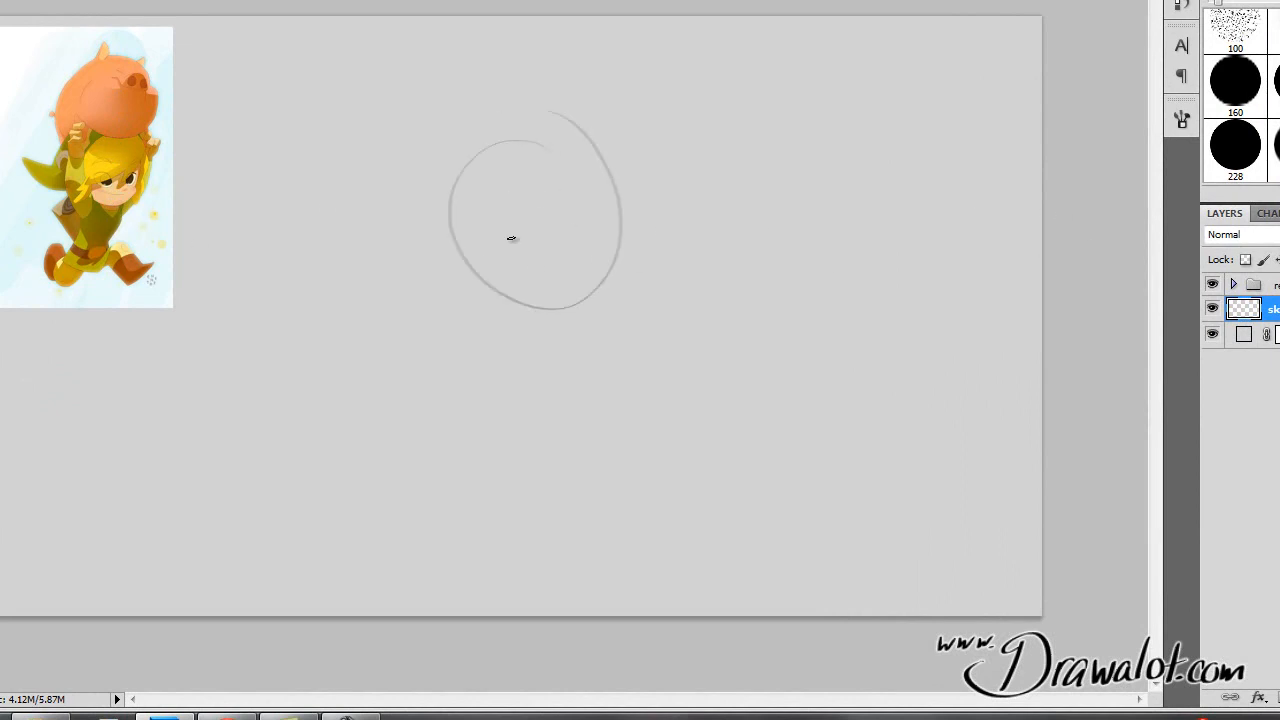
left_click_drag(532, 206, 446, 516)
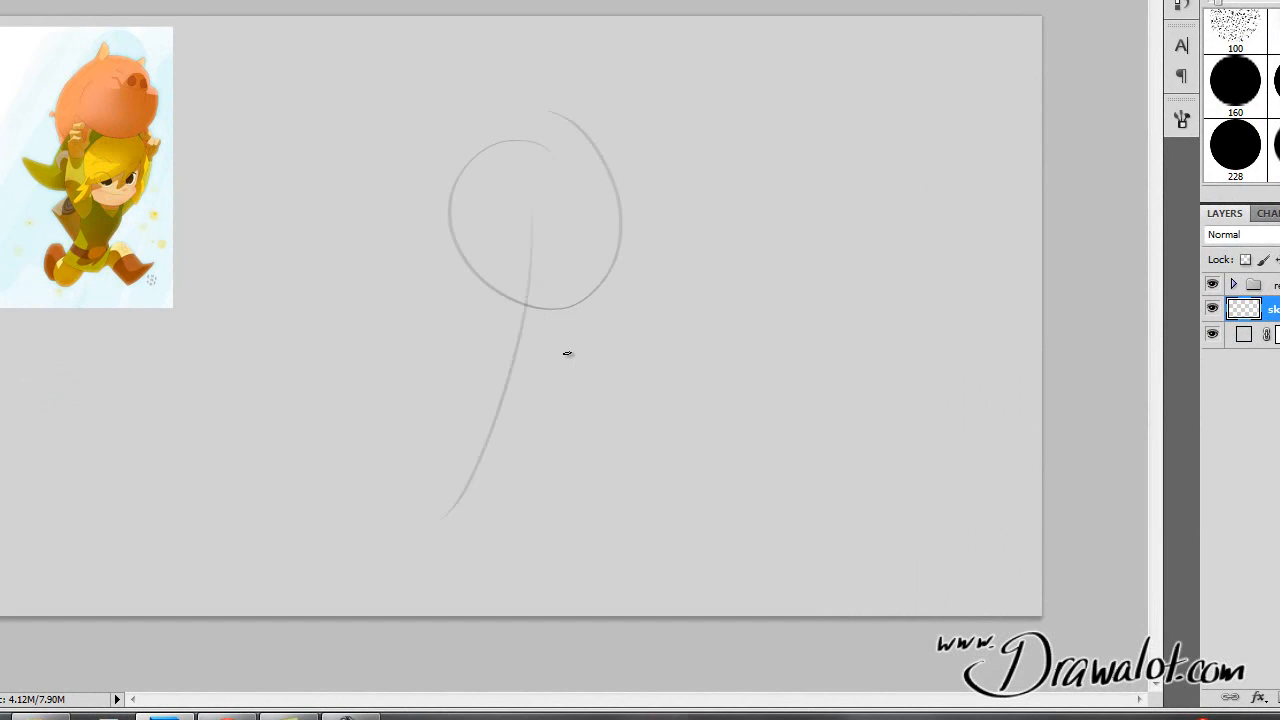
left_click_drag(325, 490, 464, 514)
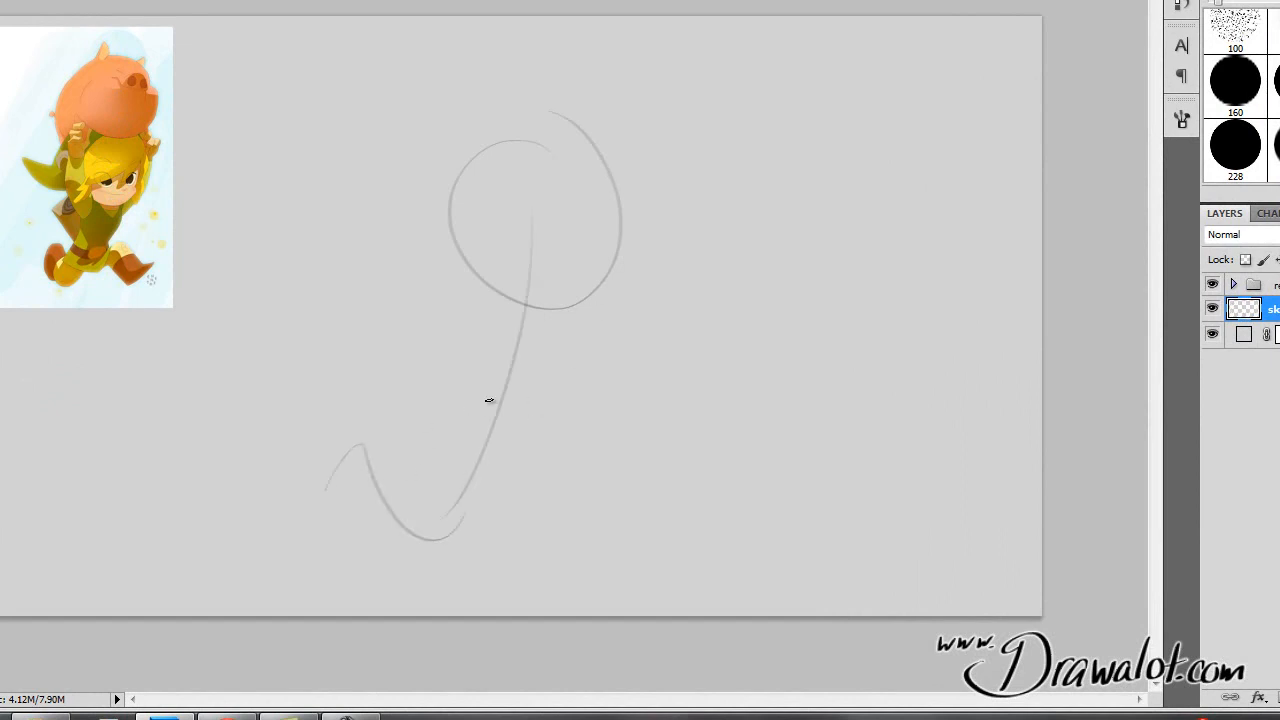
left_click_drag(536, 450, 686, 522)
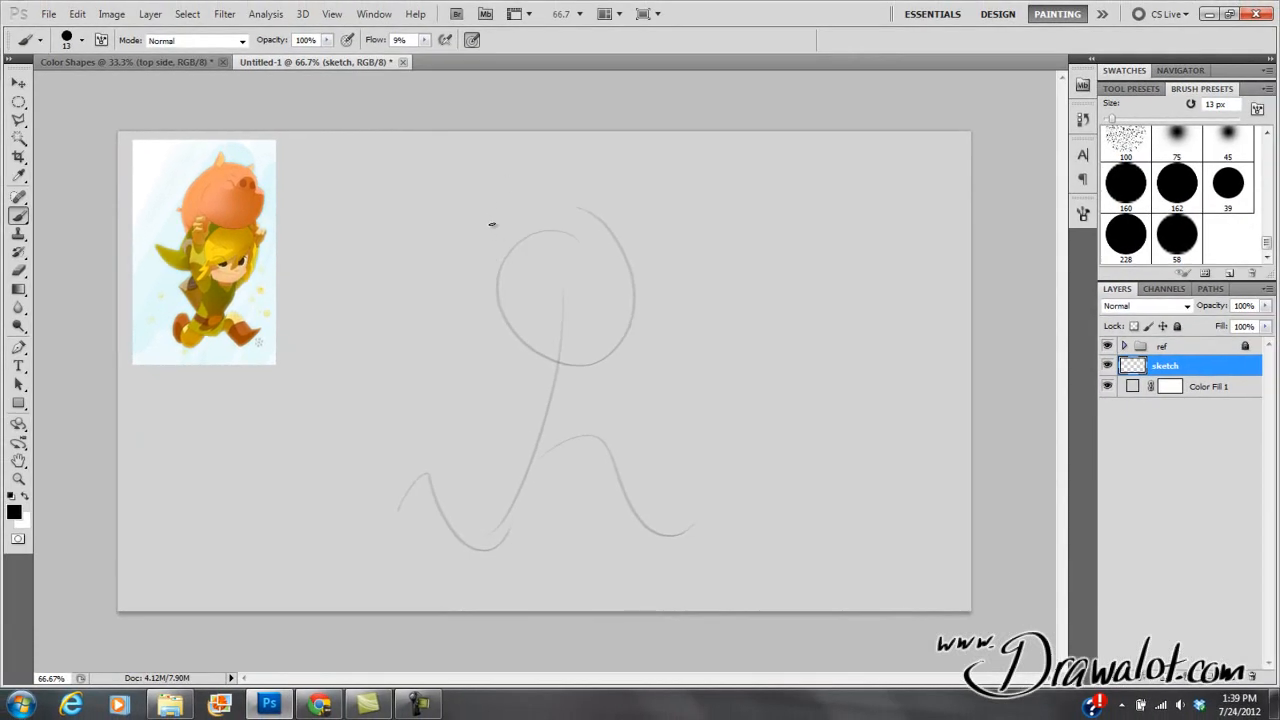
Sketch the raised arms, with both hands beside the head and the sleeve contour along the figure's back.
left_click_drag(492, 216, 524, 405)
mouse_move(652, 198)
left_mouse_down()
mouse_move(702, 237)
mouse_move(662, 268)
left_mouse_up()
left_click_drag(531, 207, 484, 250)
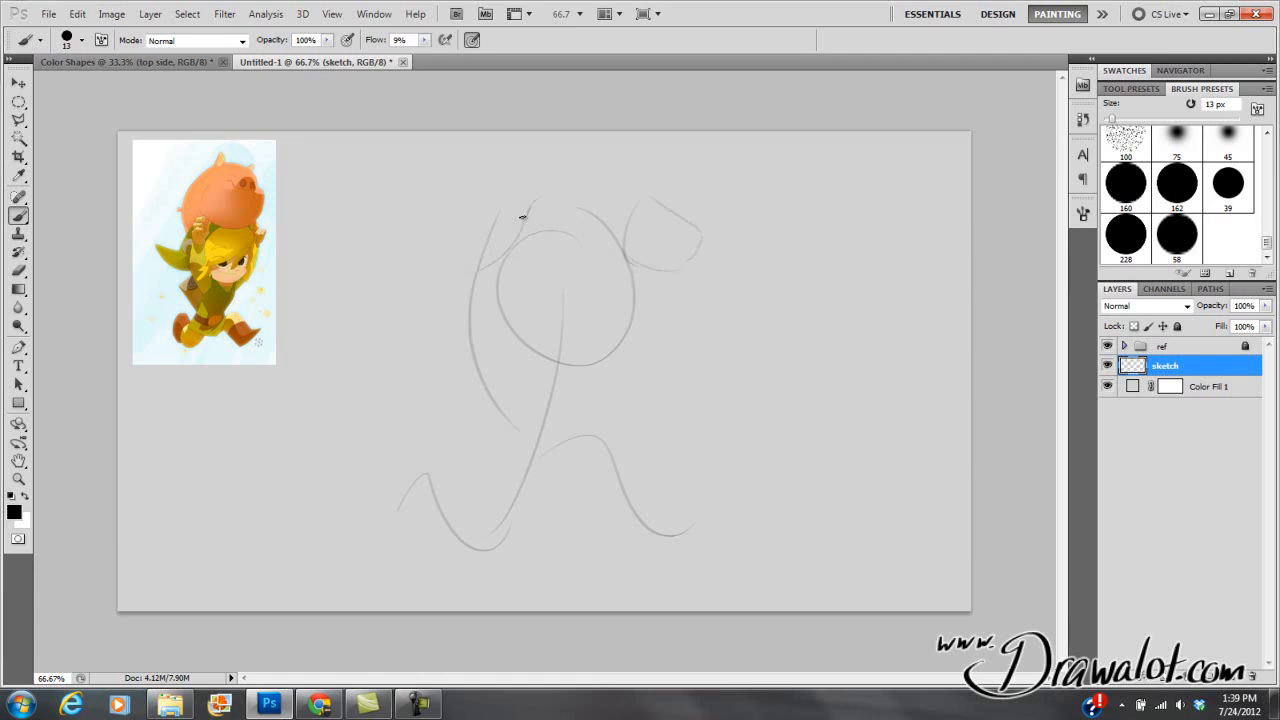
left_click_drag(537, 170, 480, 218)
left_click_drag(459, 268, 442, 354)
Draw the face guidelines, then rough in the eyes, mouth, fringe and the hair lock beside the cheek.
left_click_drag(634, 283, 577, 311)
left_click_drag(590, 248, 613, 344)
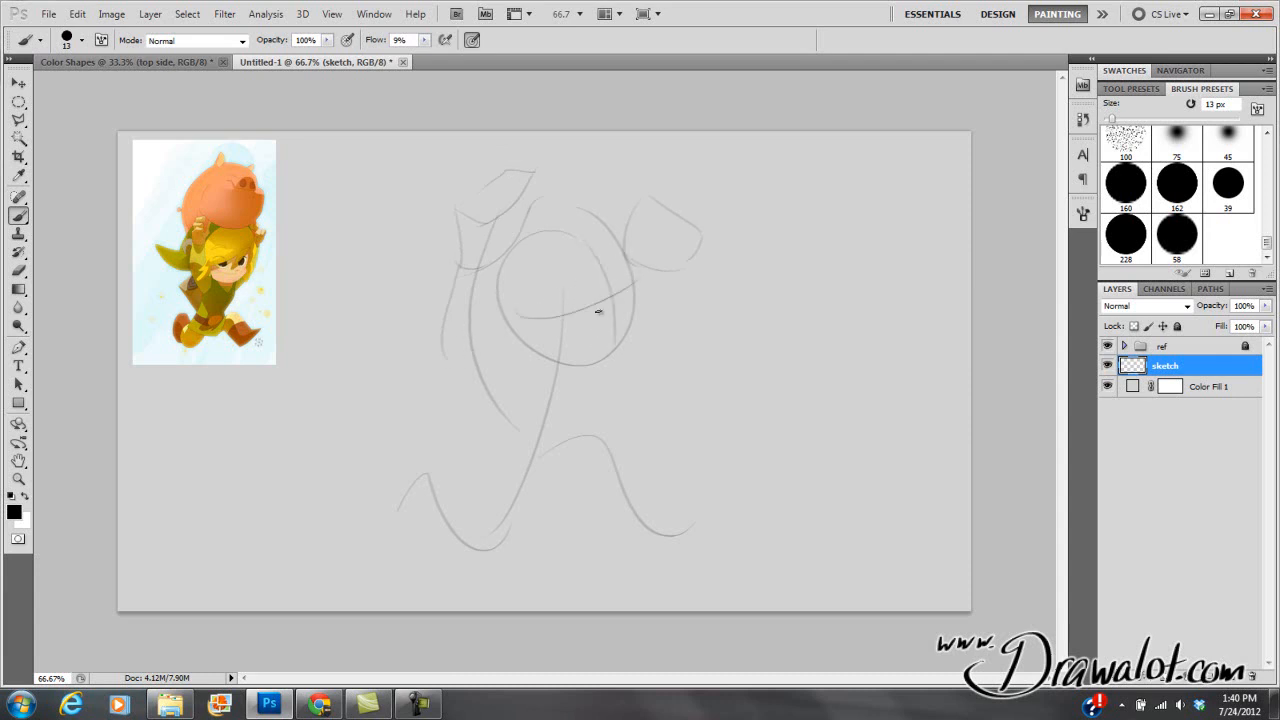
left_click_drag(528, 280, 567, 284)
left_click_drag(626, 299, 612, 314)
left_click_drag(601, 228, 550, 312)
left_click_drag(643, 282, 628, 370)
Sketch the sleeve's lower edge and inner arm line, and add the belt lines across the waist.
mouse_move(444, 349)
left_mouse_down()
mouse_move(538, 397)
mouse_move(492, 390)
left_mouse_up()
left_click_drag(507, 345, 518, 392)
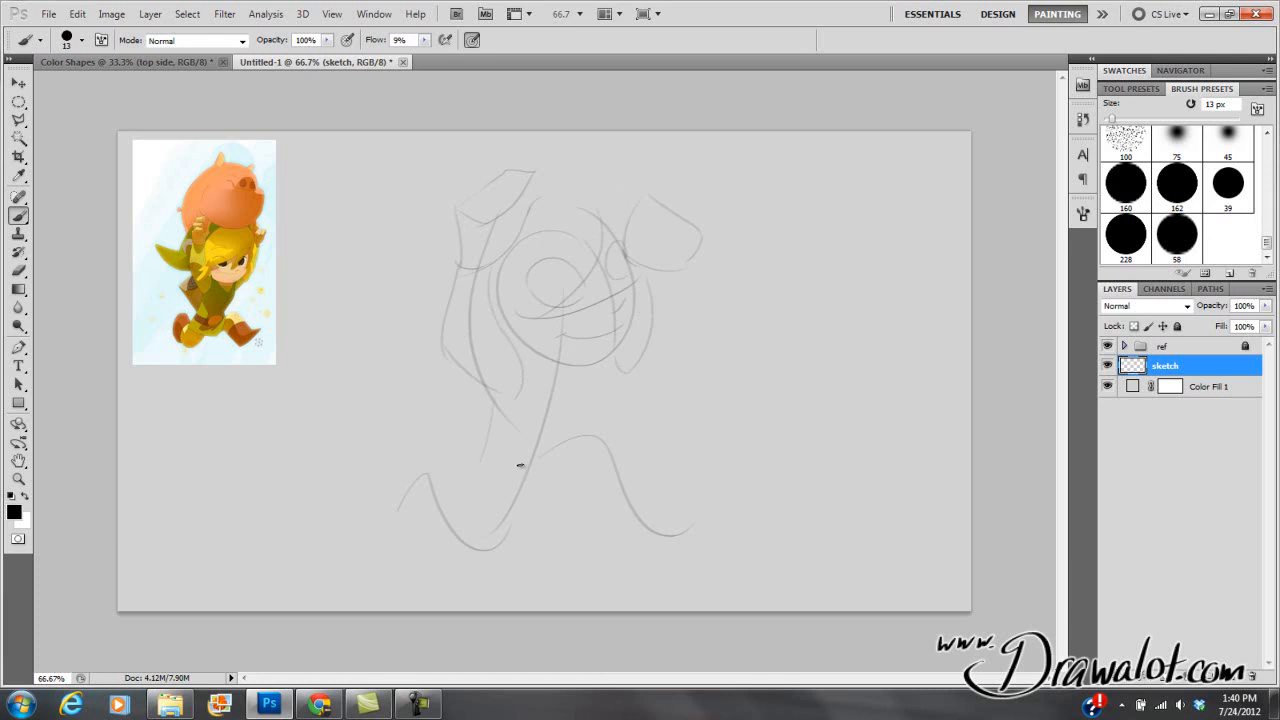
left_click_drag(520, 446, 482, 448)
Sketch the forward leg's thigh and its boot with the pointed toe.
mouse_move(648, 463)
left_mouse_down()
mouse_move(582, 498)
mouse_move(640, 552)
left_mouse_up()
left_click_drag(706, 514, 652, 562)
left_click_drag(676, 519, 713, 509)
left_click_drag(650, 465, 688, 516)
mouse_move(582, 417)
left_mouse_down()
mouse_move(603, 429)
mouse_move(545, 442)
left_mouse_up()
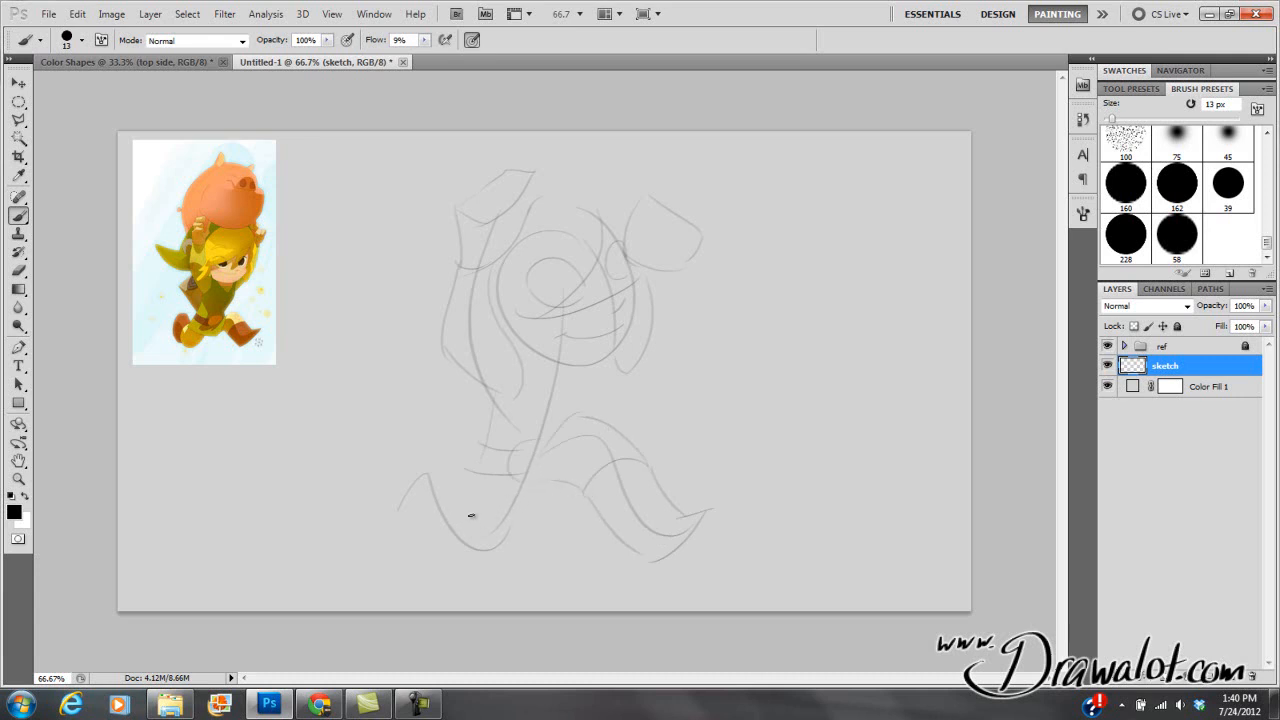
Draw the flared tunic skirt below the belt and outline the bent rear leg.
left_click_drag(481, 519, 540, 535)
left_click_drag(546, 455, 539, 536)
left_click_drag(487, 422, 457, 497)
mouse_move(487, 447)
left_mouse_down()
mouse_move(472, 495)
mouse_move(452, 525)
mouse_move(464, 490)
mouse_move(459, 516)
mouse_move(461, 495)
mouse_move(441, 497)
mouse_move(461, 482)
mouse_move(433, 526)
mouse_move(479, 563)
mouse_move(500, 524)
left_mouse_up()
Outline the trailing boot behind the bent leg, and add eye and fringe strokes to the face.
left_click_drag(400, 512, 424, 536)
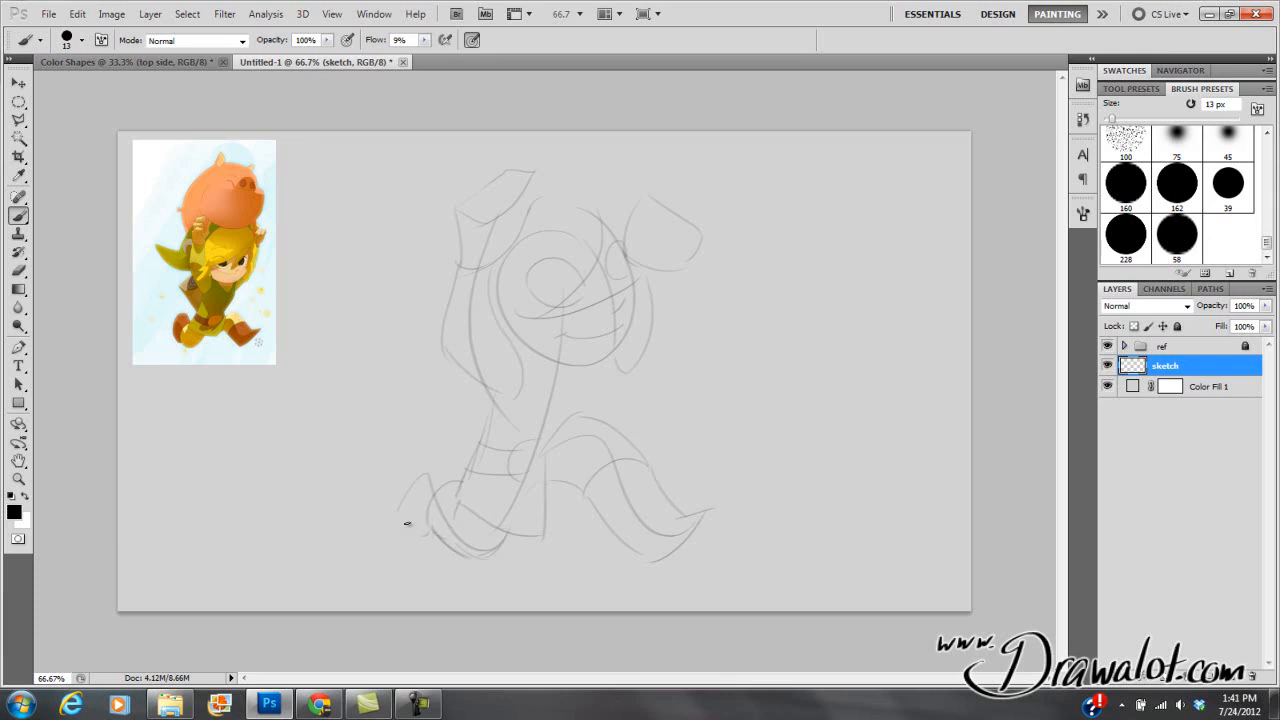
mouse_move(456, 470)
left_mouse_down()
mouse_move(409, 453)
mouse_move(400, 512)
mouse_move(418, 510)
left_mouse_up()
left_click_drag(550, 300, 615, 250)
left_click_drag(615, 234, 598, 296)
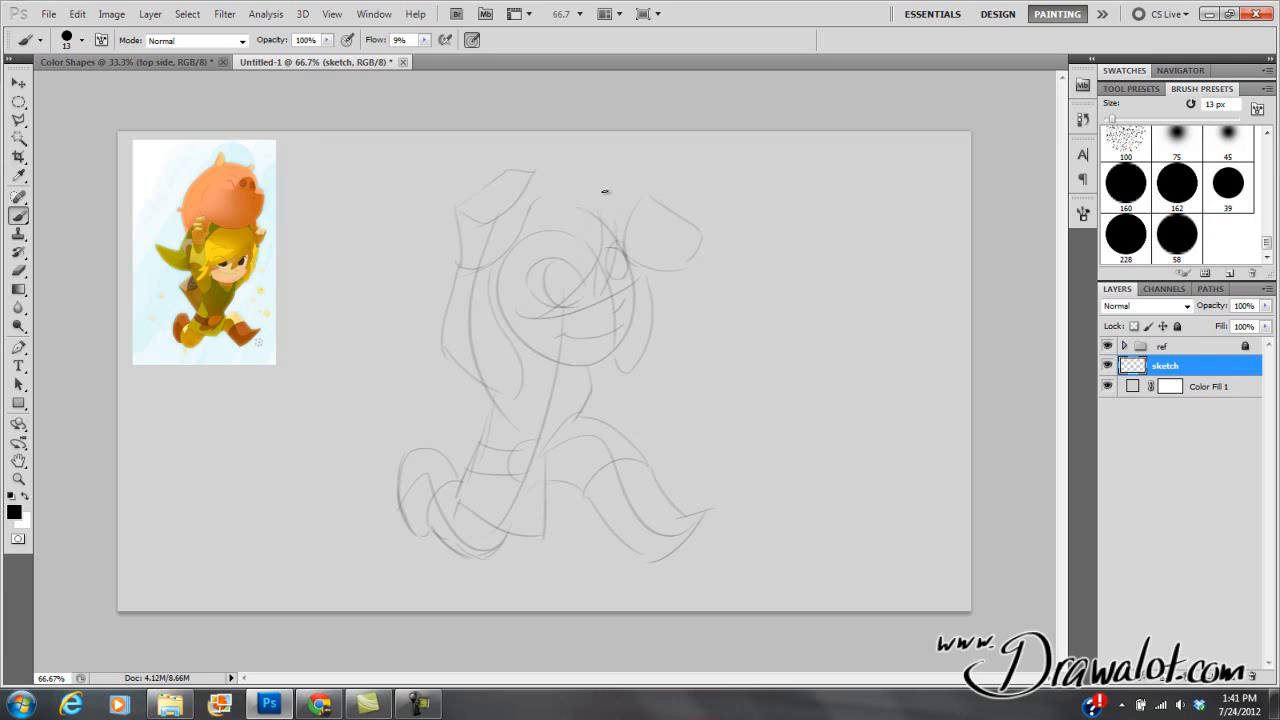
Scale the character sketch down to 82.70% and reposition it in the lower middle of the canvas.
left_click(18, 83)
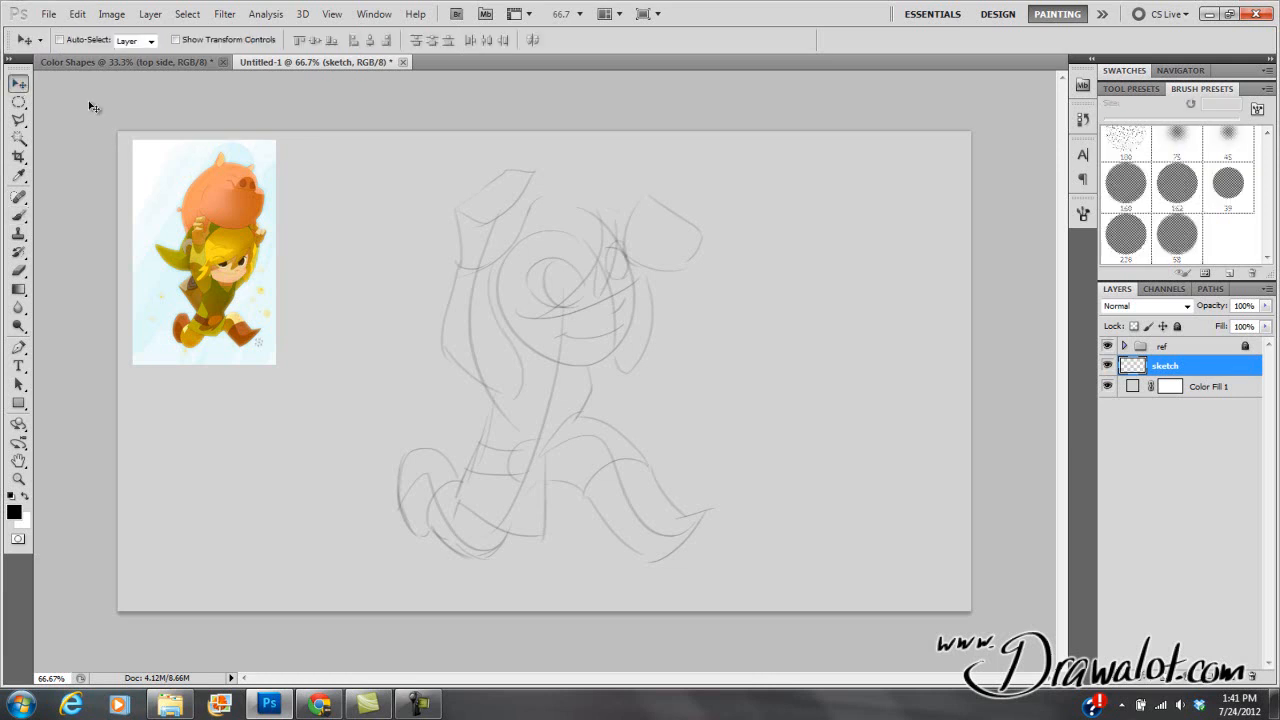
mouse_move(567, 321)
left_mouse_down()
mouse_move(571, 346)
mouse_move(566, 334)
left_mouse_up()
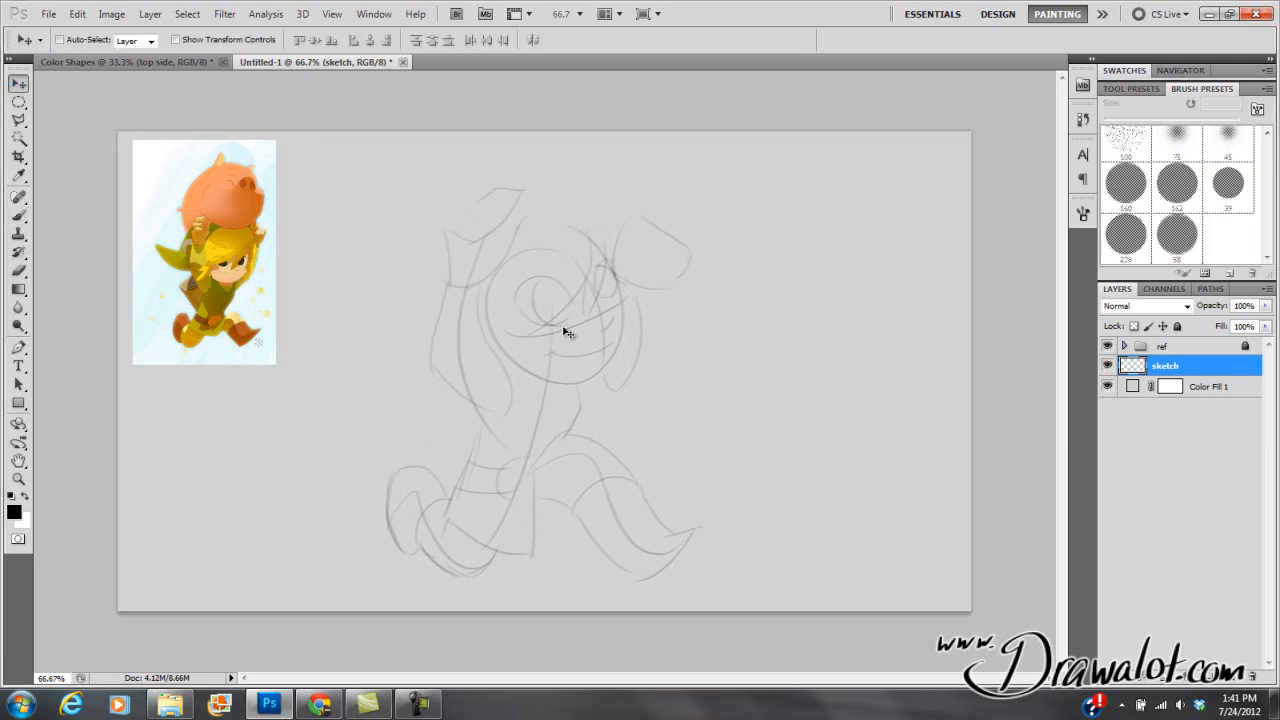
key("ctrl+t")
left_click_drag(705, 185, 664, 214)
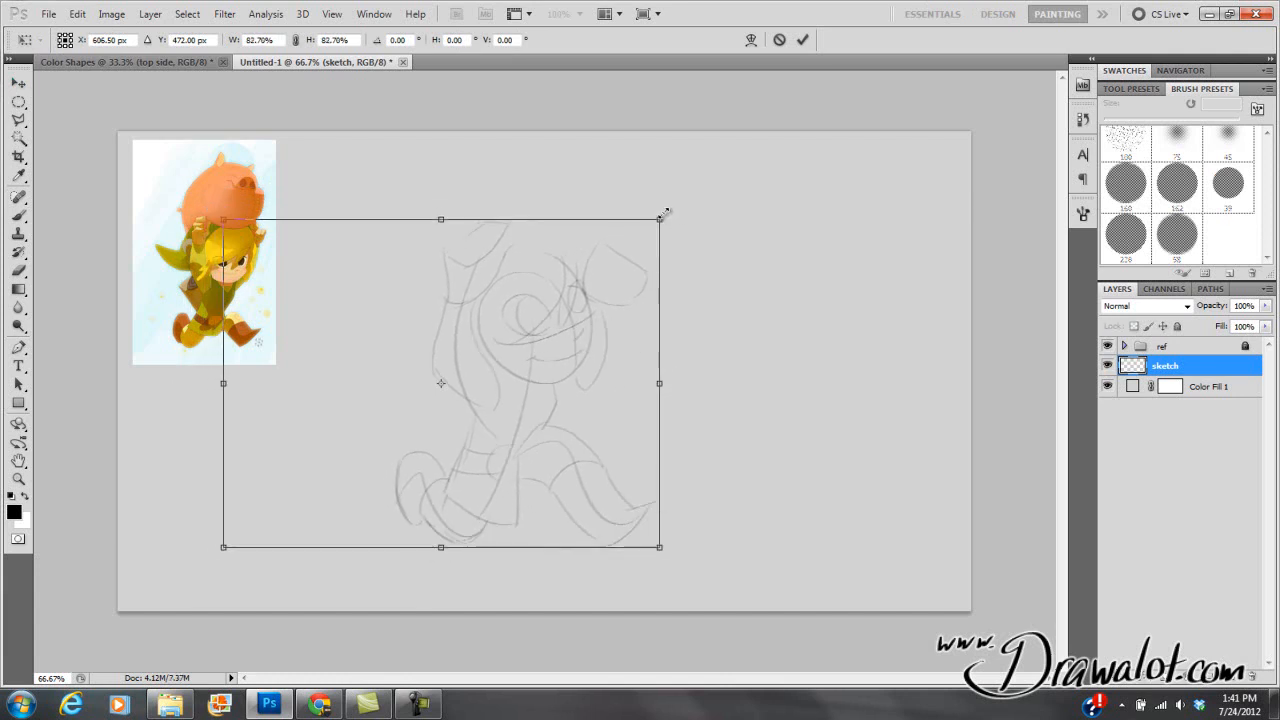
key("Return")
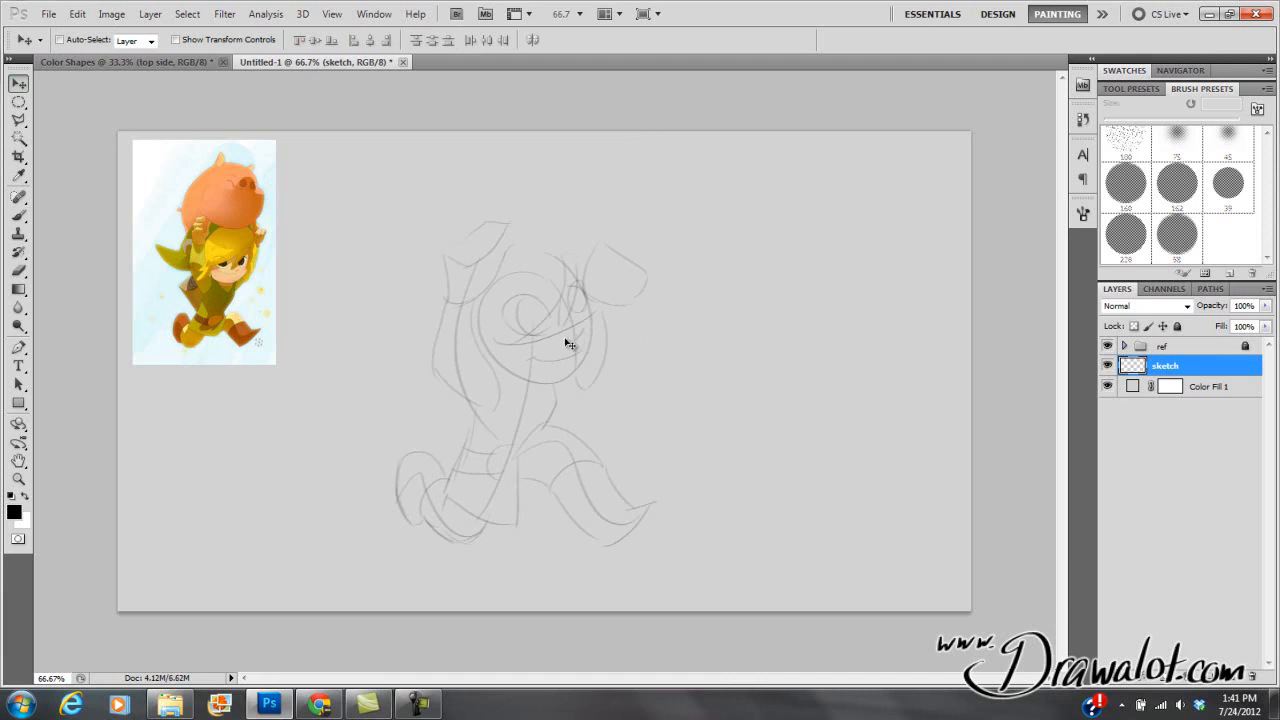
left_click_drag(565, 337, 586, 385)
key("b")
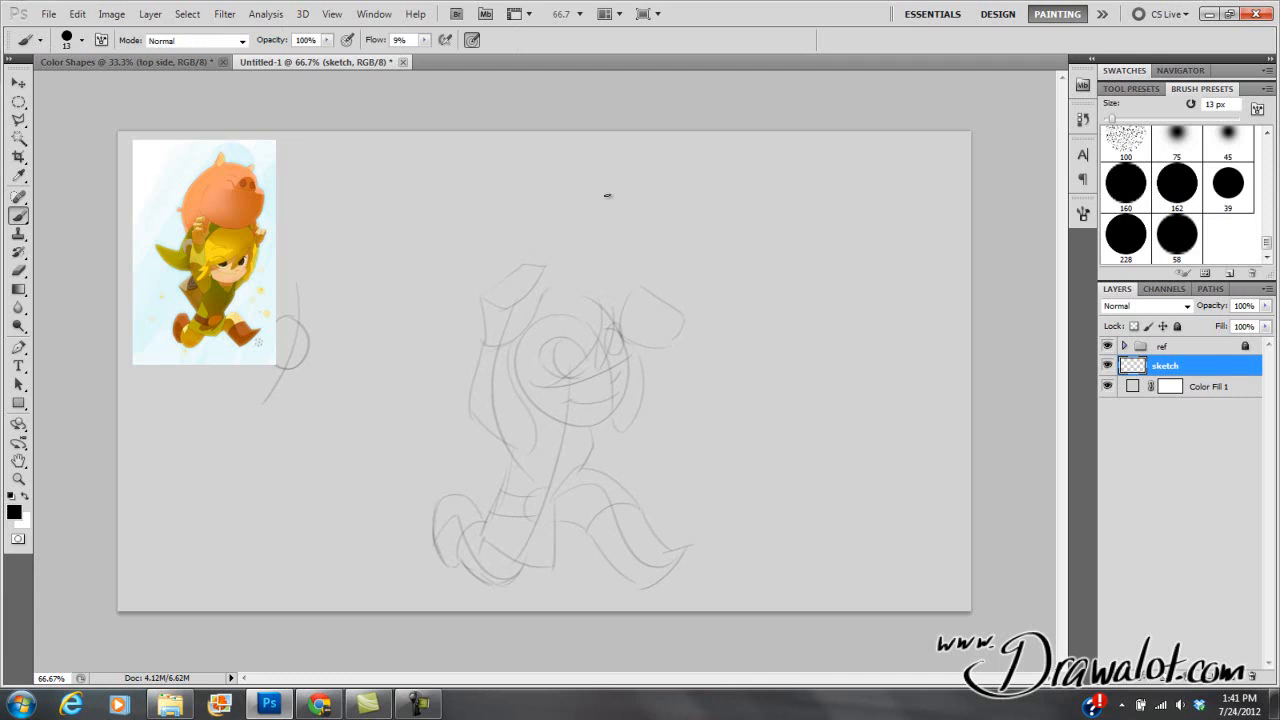
Sketch the pig held above the character's head, with its rounded back, snout, mouth line and pointed ear.
left_click_drag(621, 194, 566, 184)
left_click_drag(668, 224, 650, 305)
left_click_drag(590, 226, 592, 235)
left_click_drag(592, 235, 621, 239)
mouse_move(549, 163)
left_mouse_down()
mouse_move(543, 143)
mouse_move(543, 179)
left_mouse_up()
Draw the pig's rear contour, the cap's pointed tail behind the head and the fingers of the rear raised hand.
left_click_drag(493, 216, 473, 253)
mouse_move(469, 254)
left_mouse_down()
mouse_move(471, 317)
mouse_move(488, 347)
left_mouse_up()
left_click_drag(477, 226, 483, 328)
mouse_move(446, 343)
left_mouse_down()
mouse_move(394, 329)
mouse_move(449, 384)
mouse_move(474, 358)
mouse_move(455, 370)
mouse_move(468, 386)
mouse_move(492, 351)
left_mouse_up()
left_click_drag(492, 280, 547, 265)
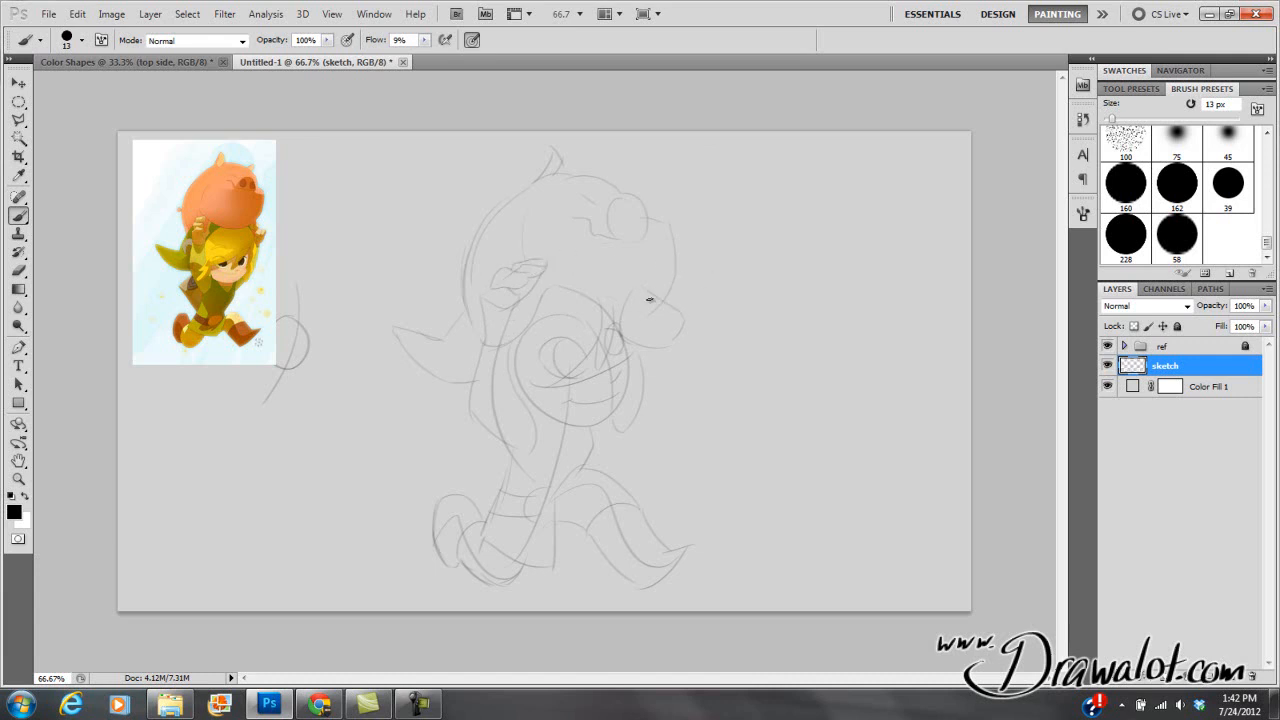
Draw the finger divisions on the front raised fist and the arm running down from it to the torso.
mouse_move(649, 289)
left_mouse_down()
mouse_move(626, 312)
mouse_move(650, 304)
left_mouse_up()
mouse_move(660, 331)
left_mouse_down()
mouse_move(674, 337)
mouse_move(656, 340)
left_mouse_up()
left_click_drag(651, 353, 600, 452)
Apply a Brightness/Contrast adjustment to the sketch layer with brightness -150 and contrast 99.
left_click(111, 13)
mouse_move(141, 56)
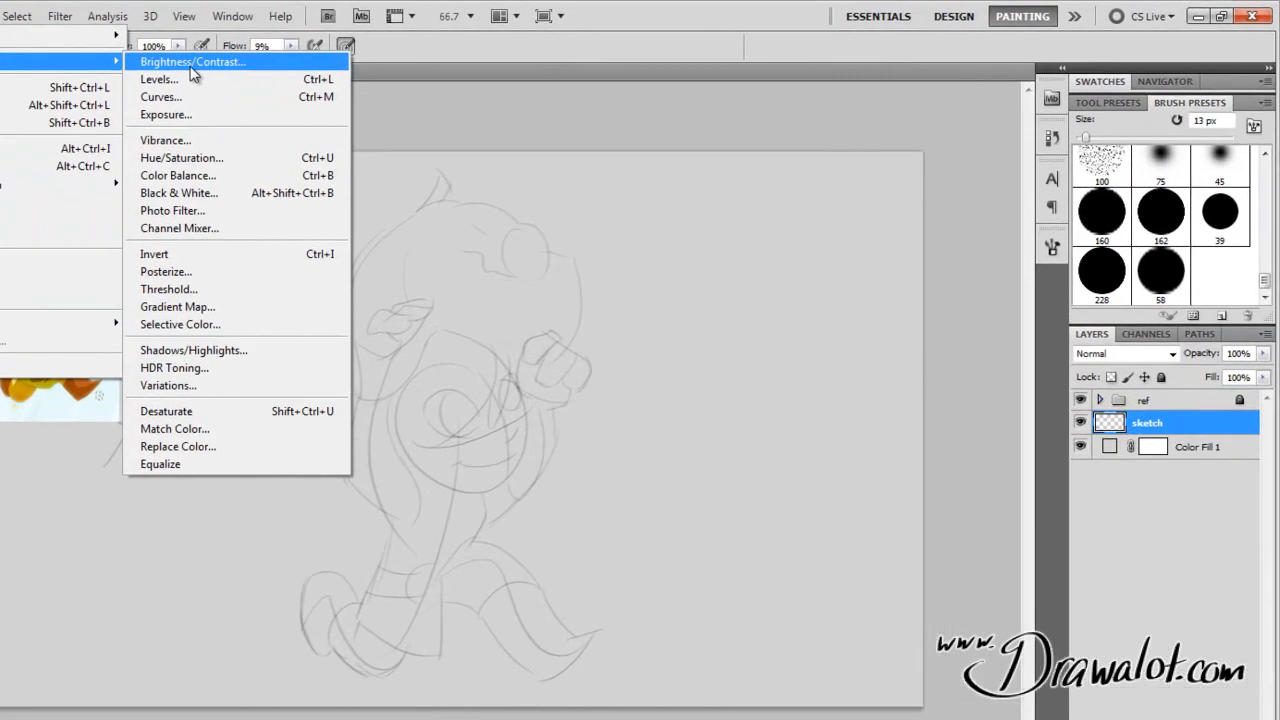
left_click(191, 63)
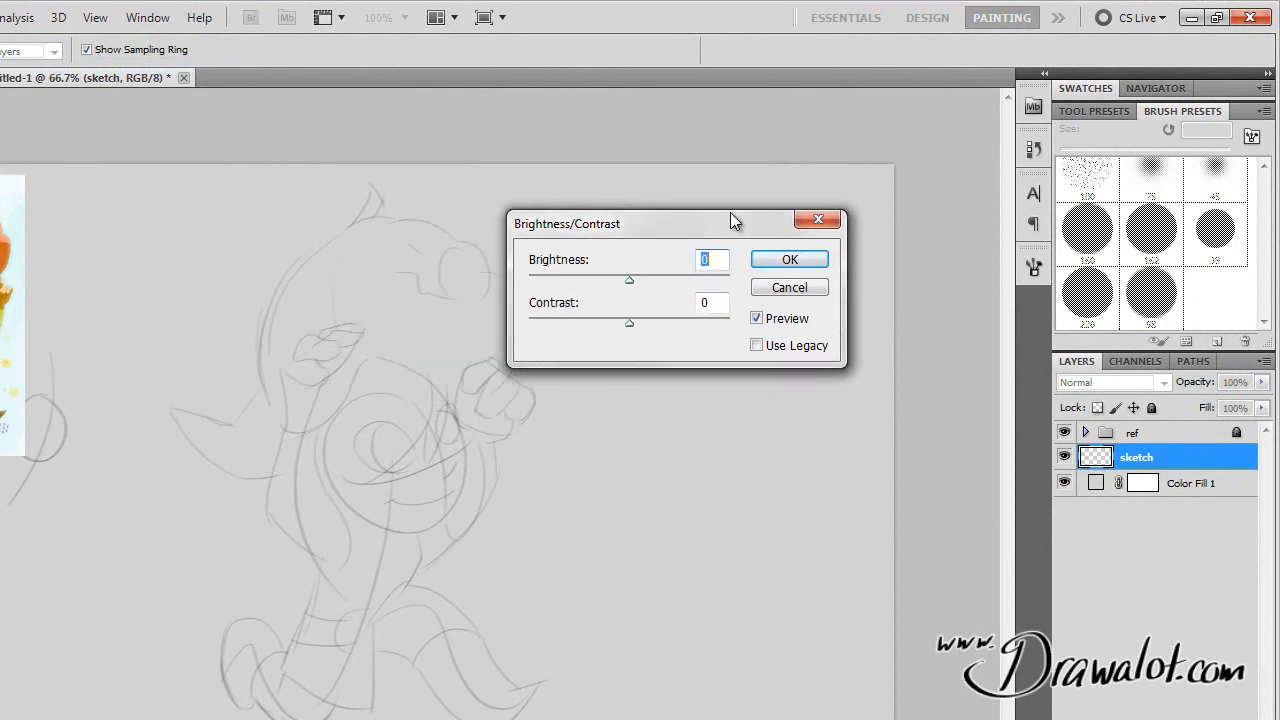
left_click_drag(730, 214, 787, 166)
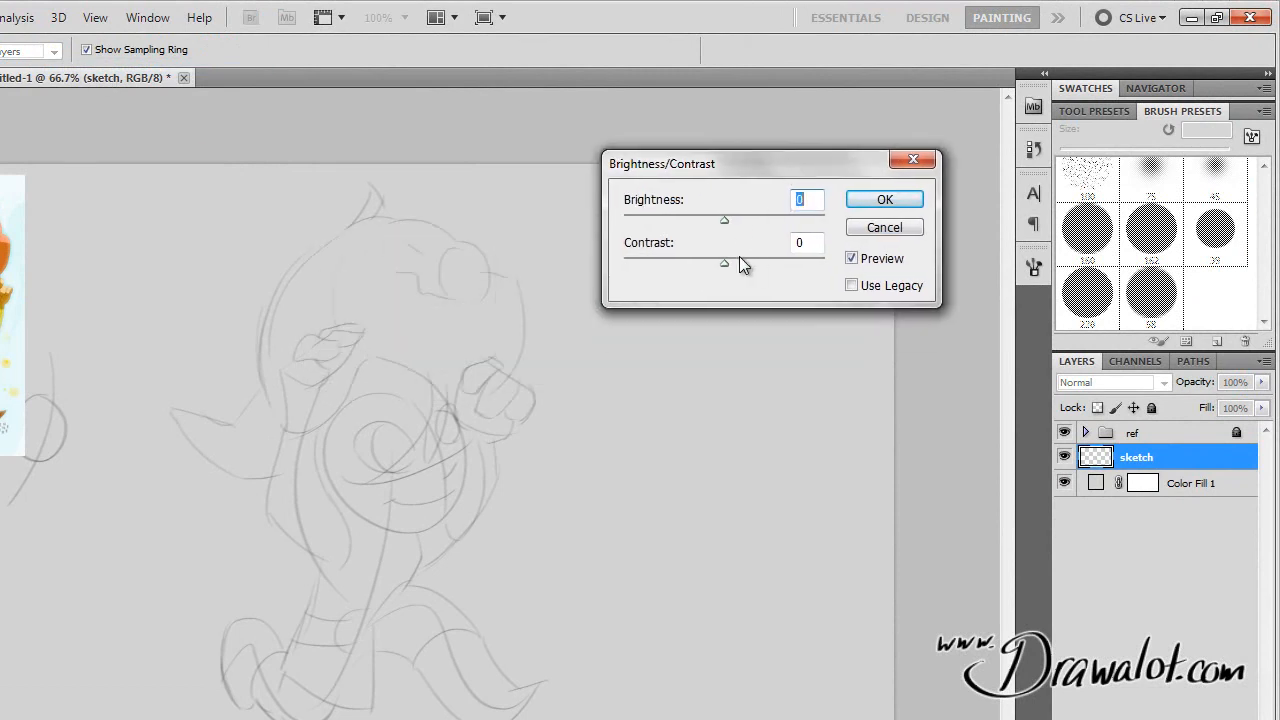
left_click_drag(723, 260, 823, 257)
left_click_drag(726, 219, 621, 237)
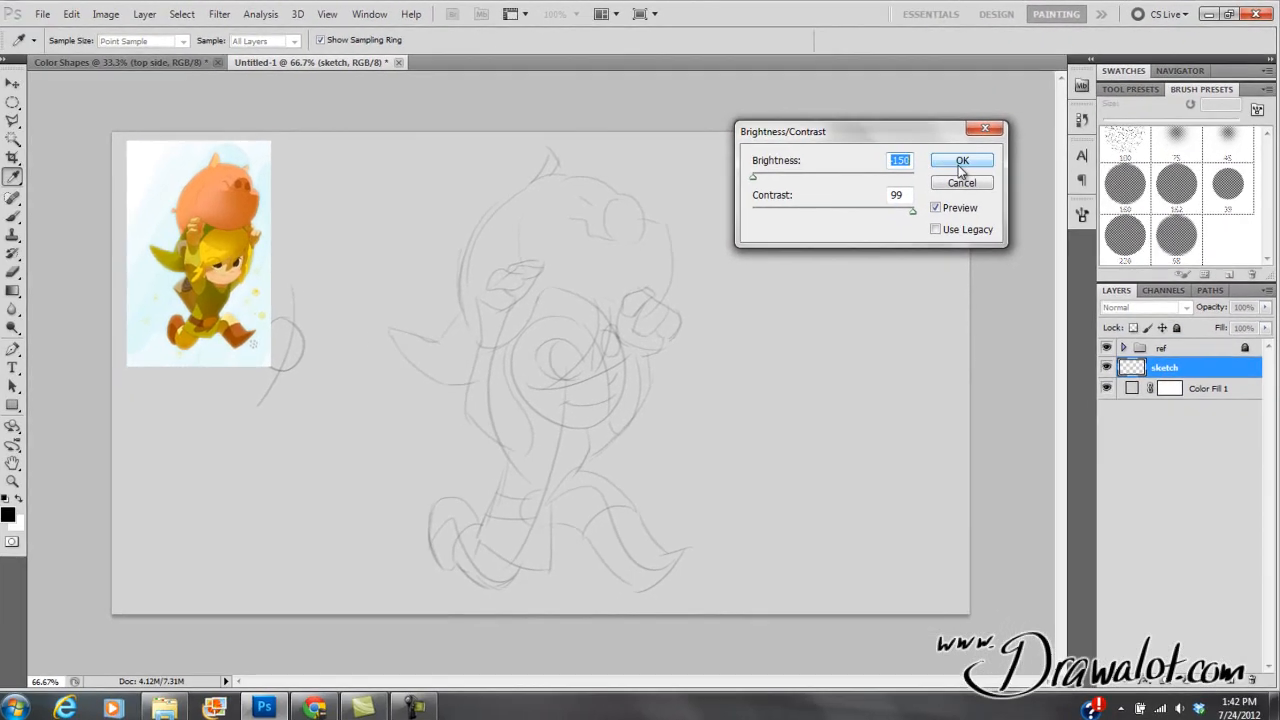
left_click(958, 165)
key("b")
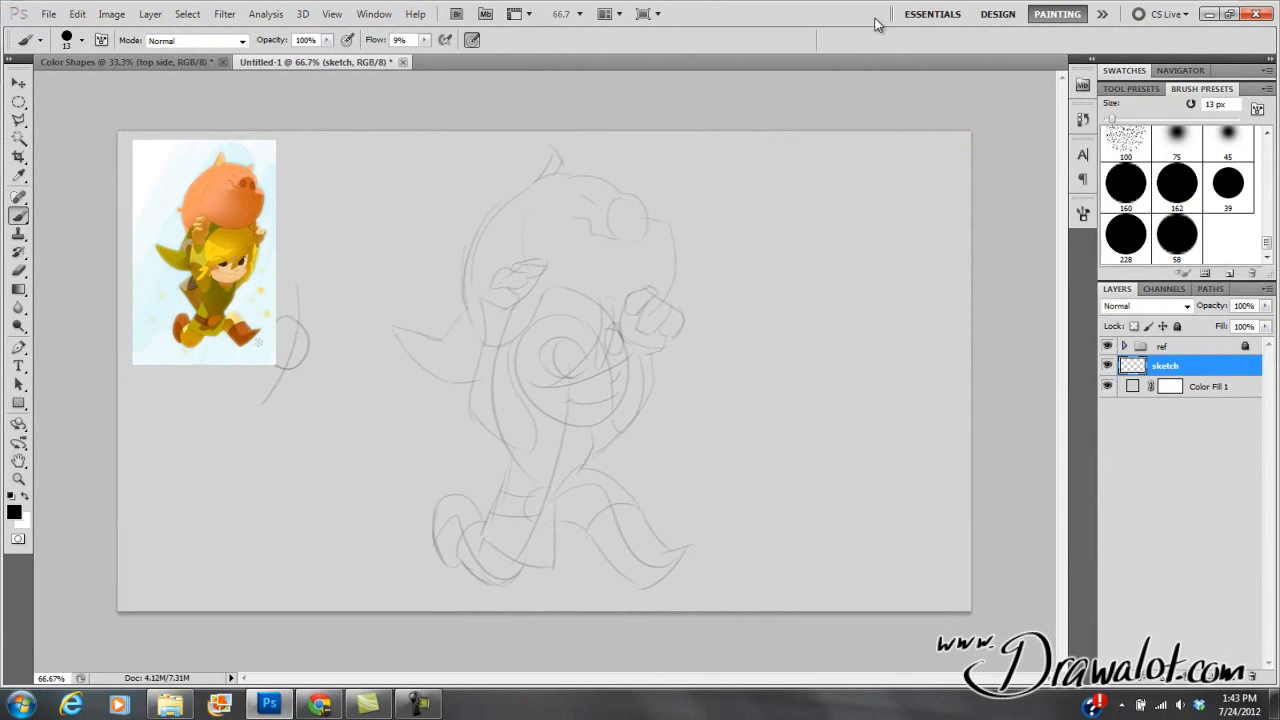
key("ctrl+l")
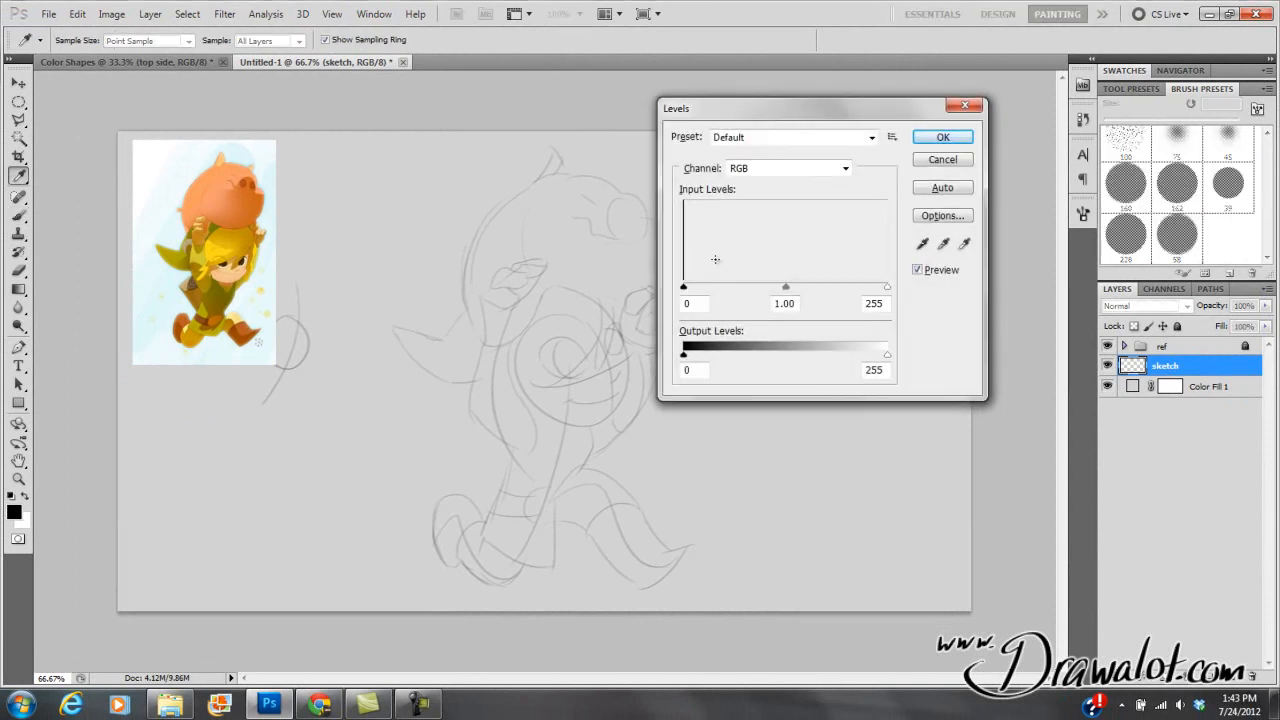
left_click_drag(887, 288, 689, 288)
left_click(942, 159)
key("b")
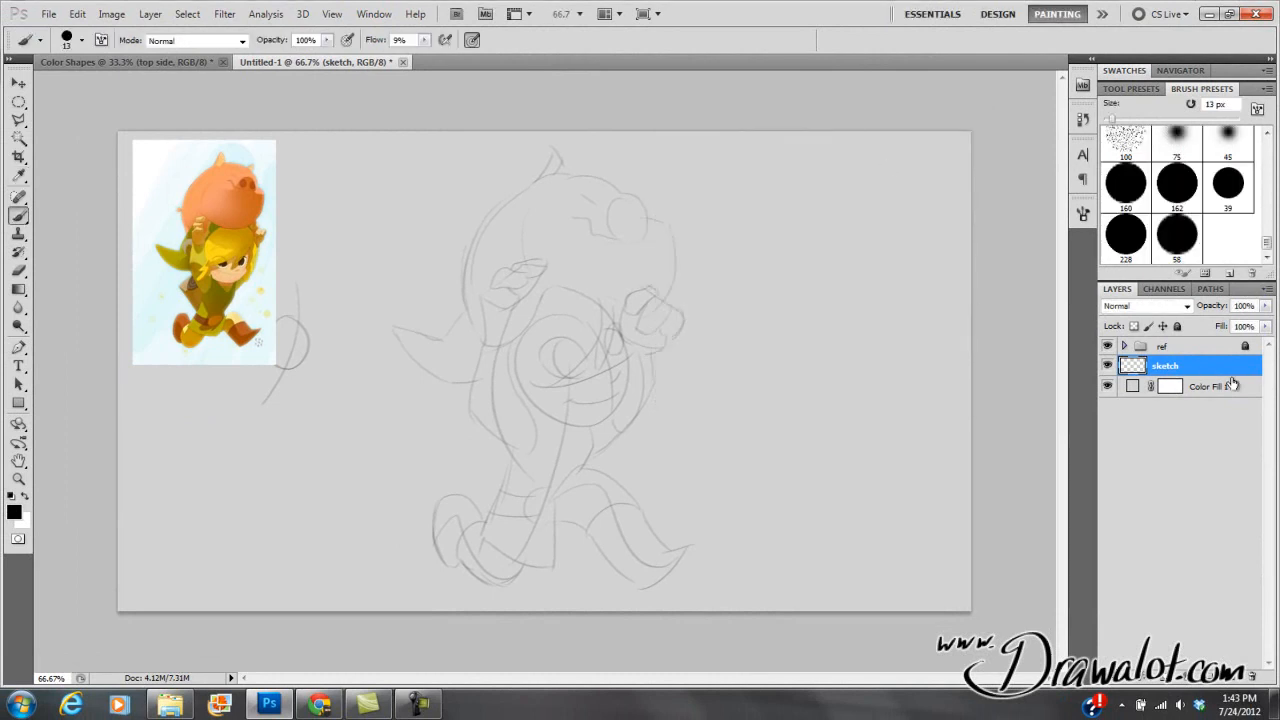
Darken the sketch by duplicating its layer four times, and merge the original and all copies into one layer.
left_click_drag(1140, 370, 1132, 366)
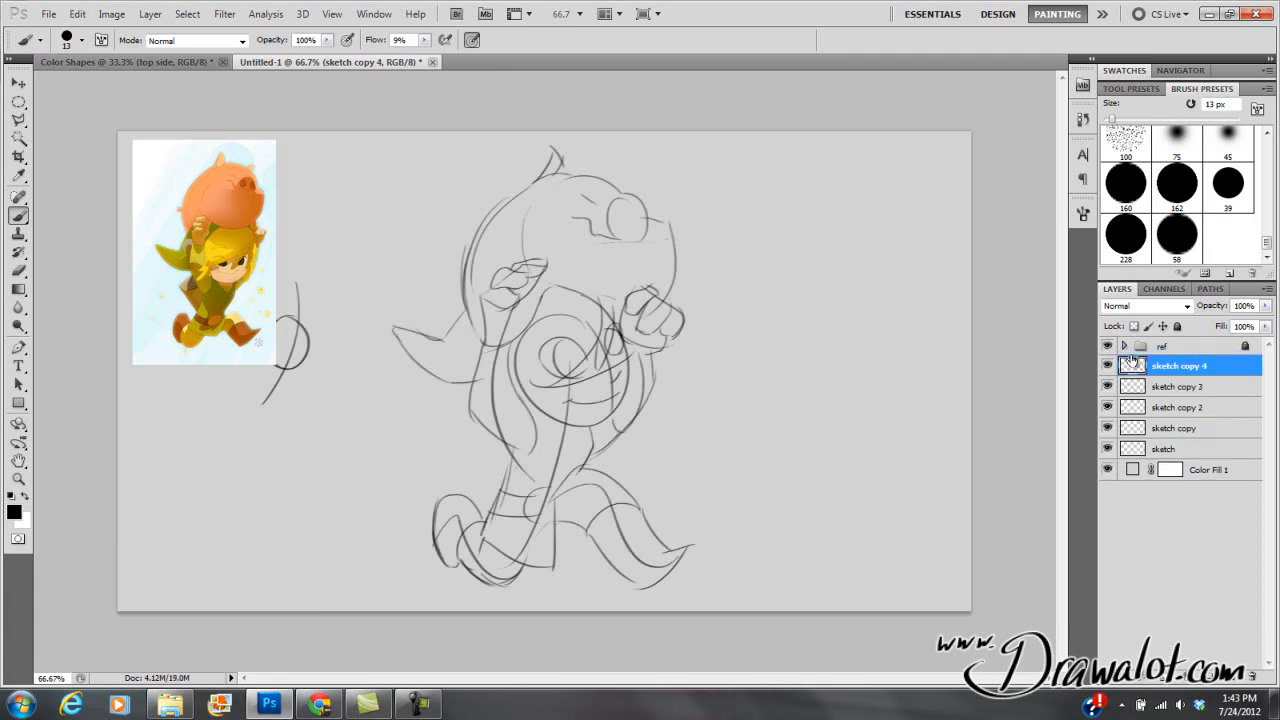
left_click(1133, 448, "shift")
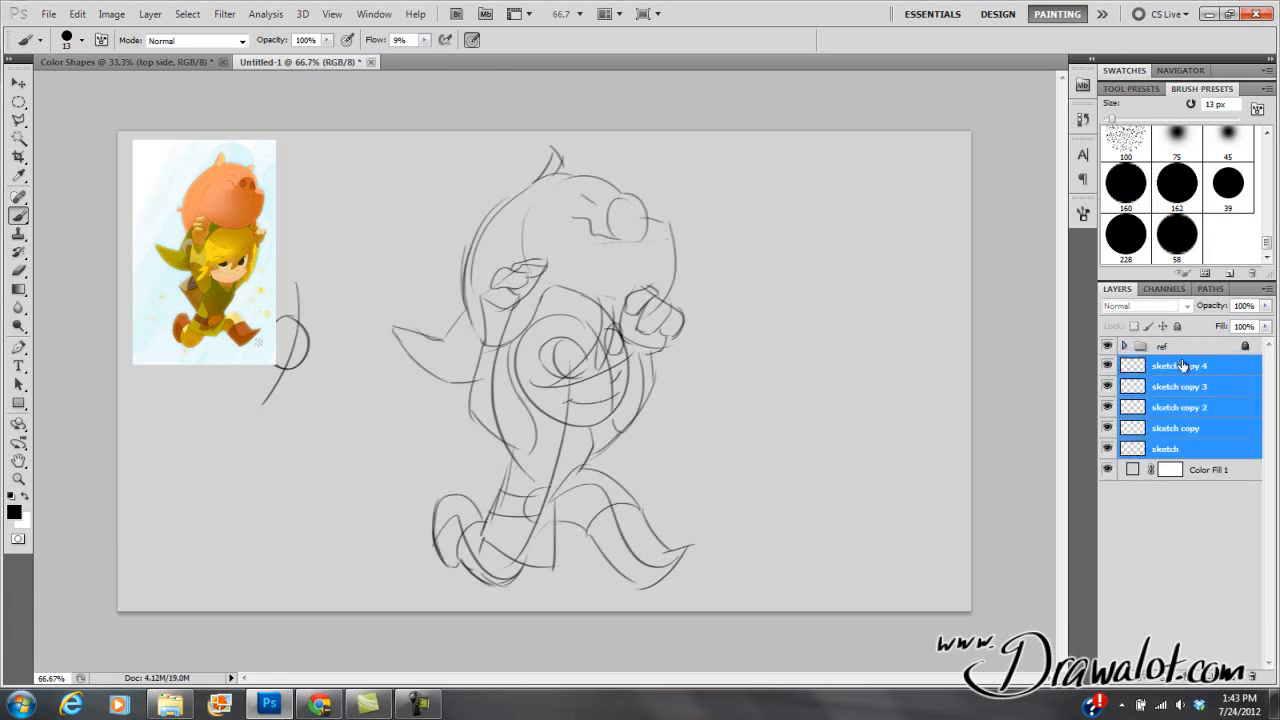
left_click(1267, 289)
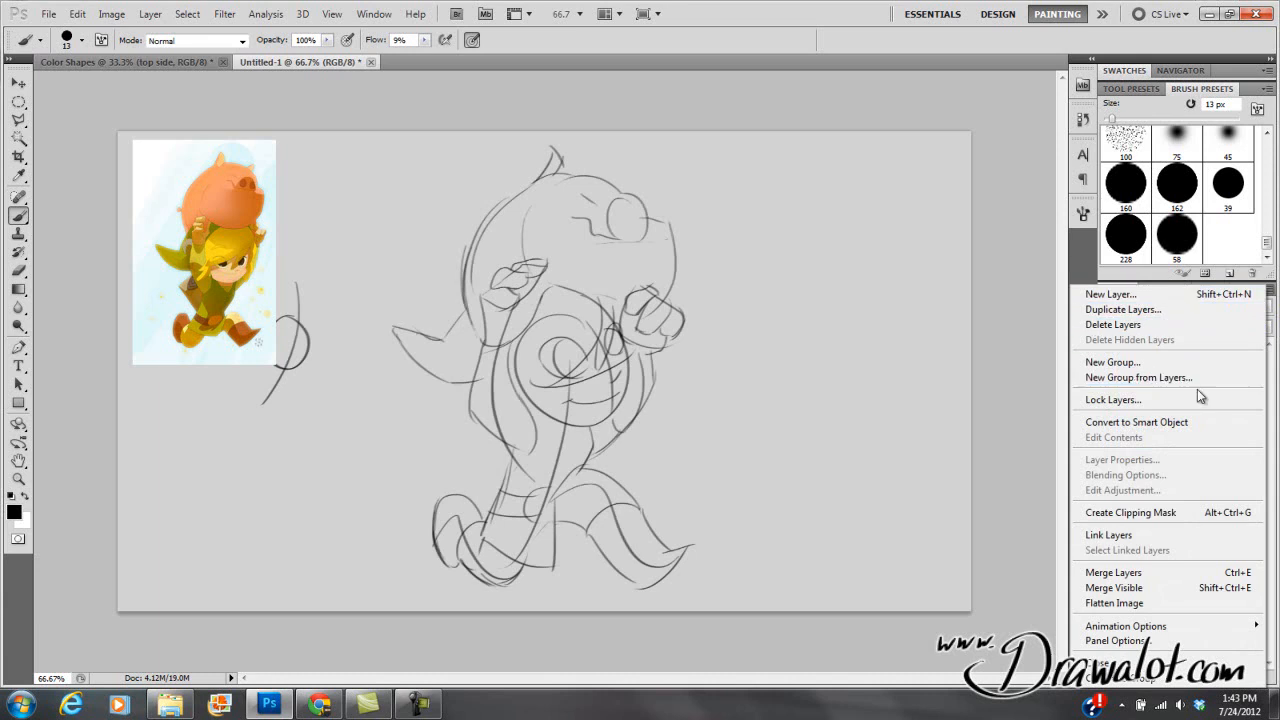
left_click(1129, 572)
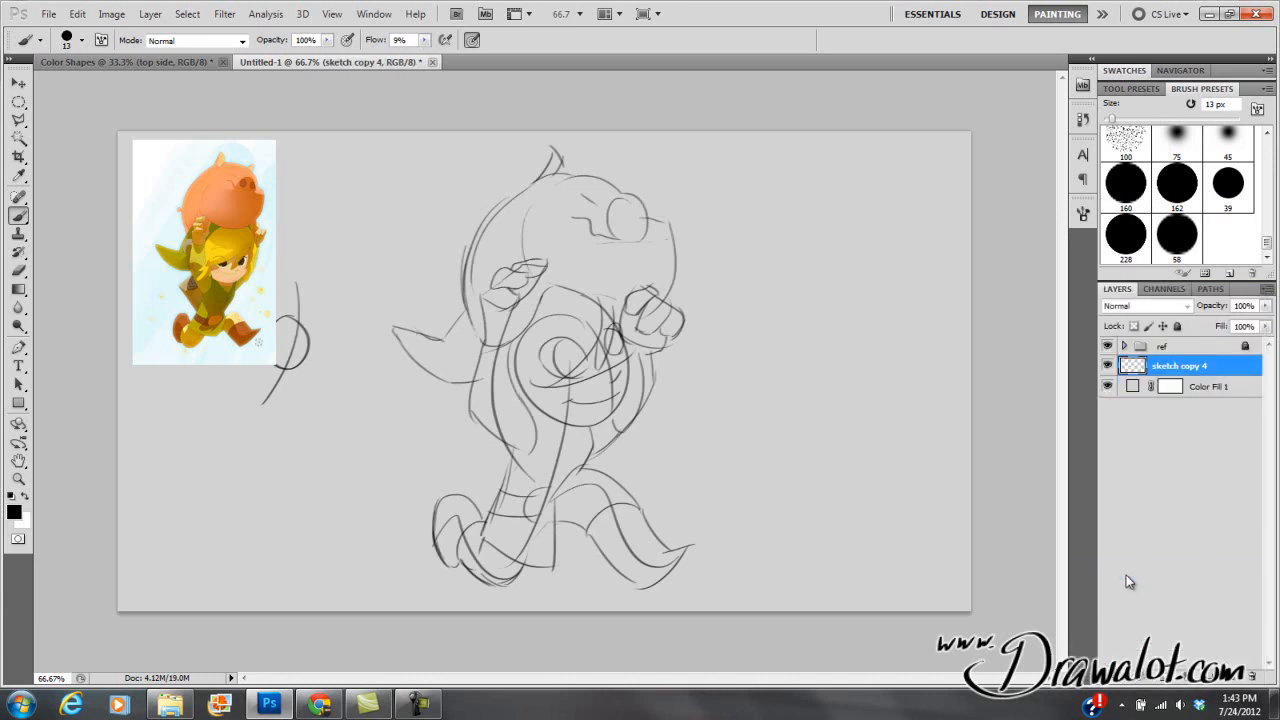
left_click(1108, 366)
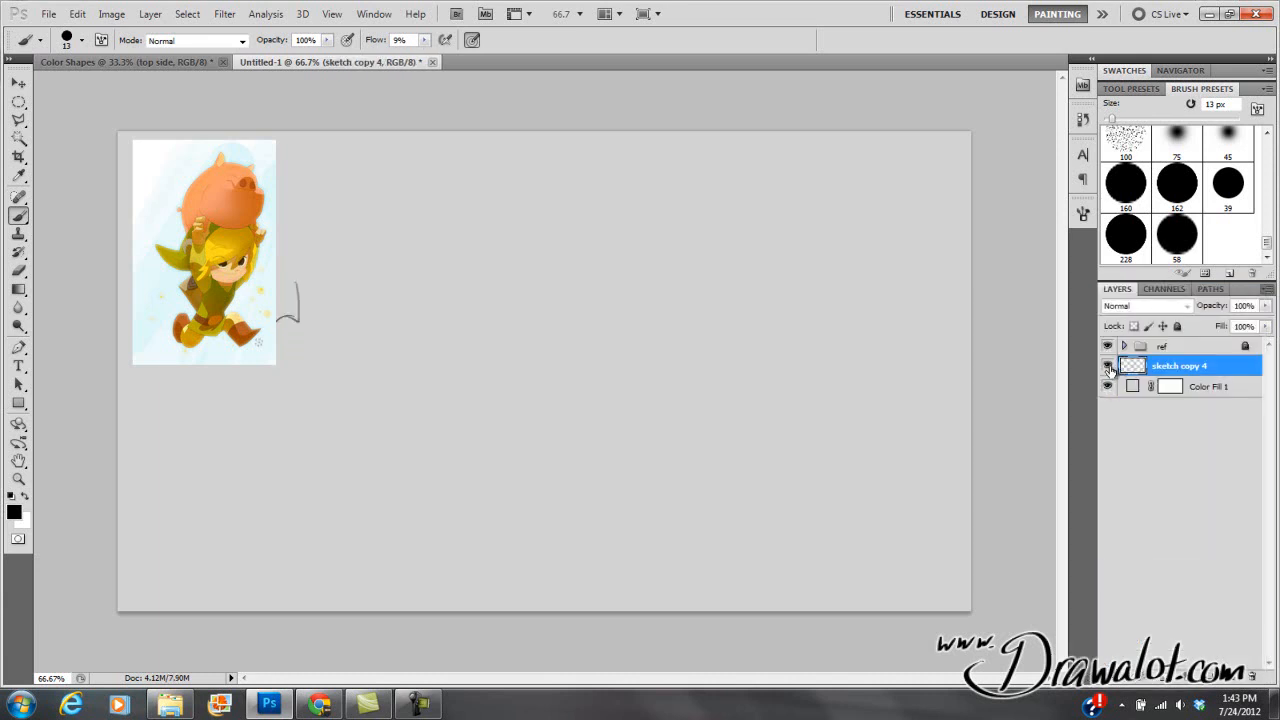
left_click(1108, 366)
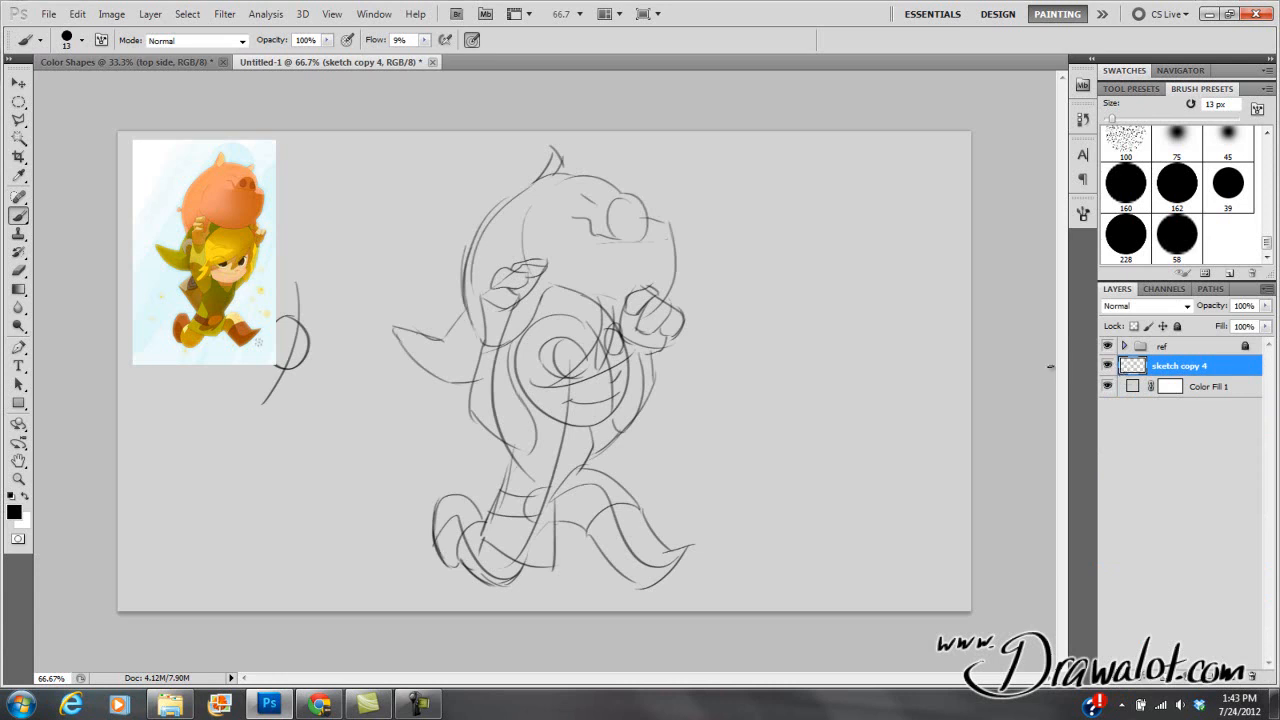
Erase the construction lines through the arm, face and torso with a 36 px eraser at 0% hardness and 17% flow.
key("e")
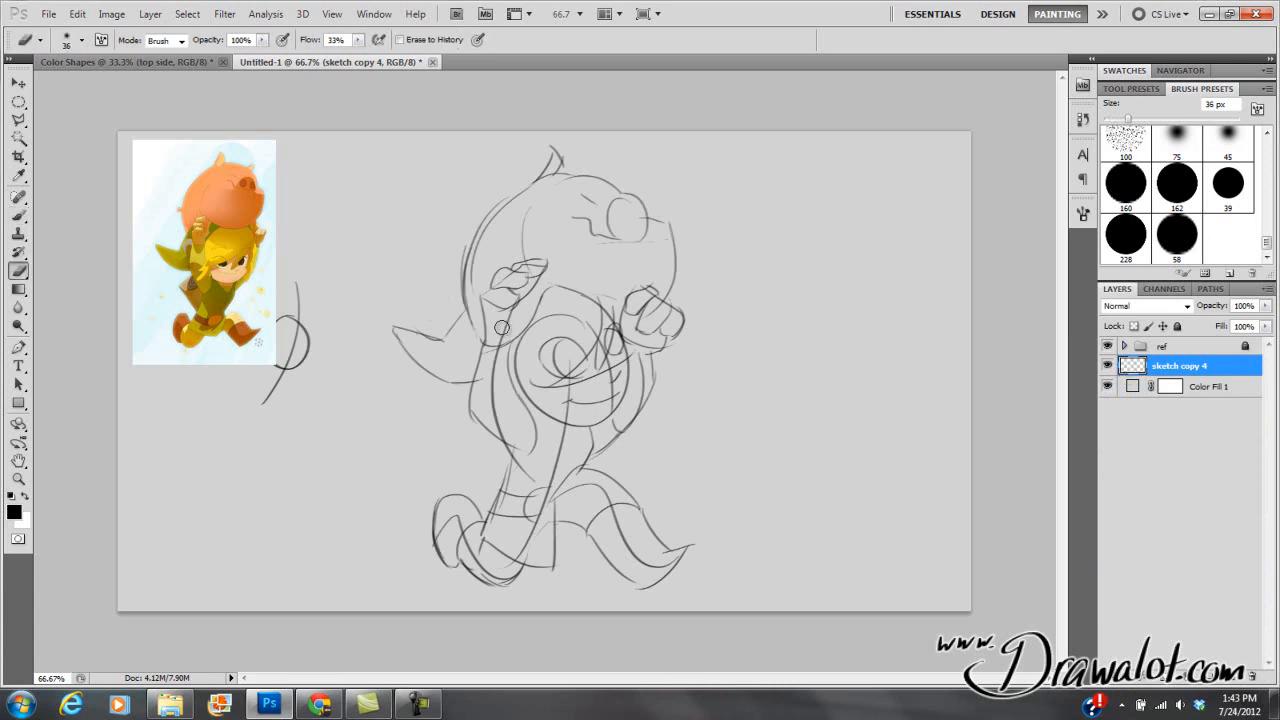
mouse_move(494, 360)
left_mouse_down()
mouse_move(504, 431)
mouse_move(496, 362)
mouse_move(498, 420)
left_mouse_up()
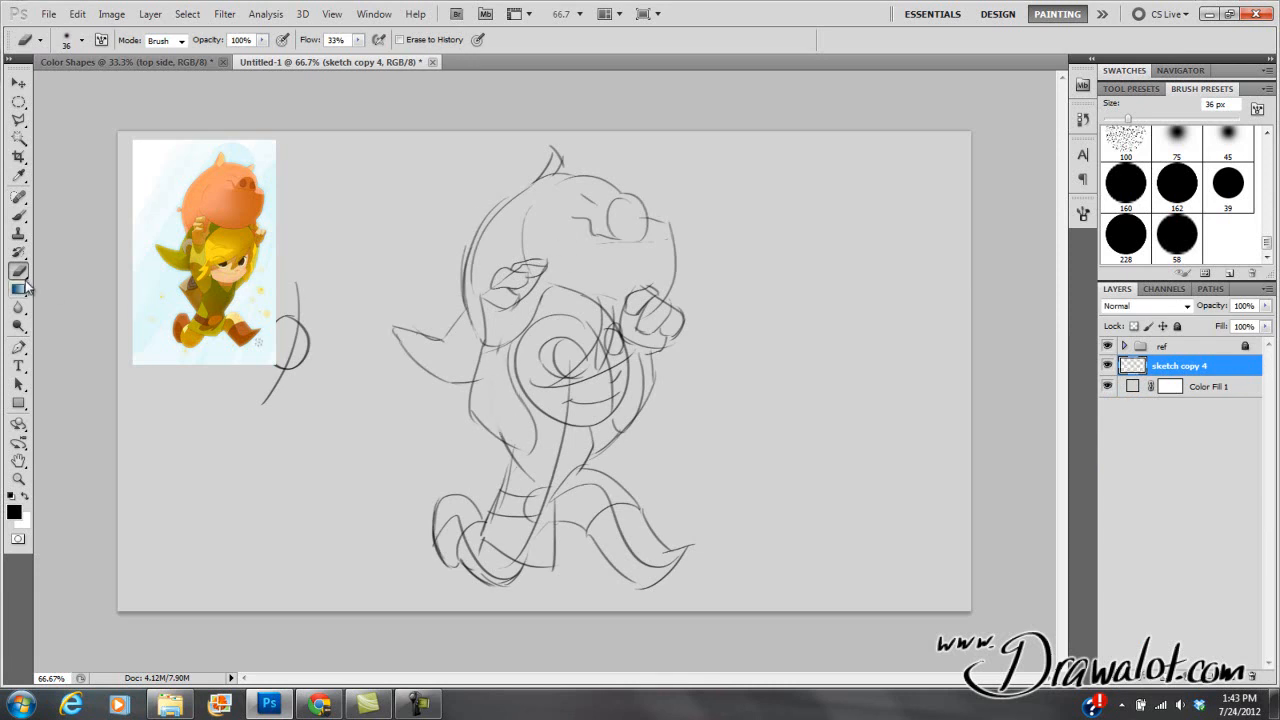
left_click(357, 40)
left_click_drag(357, 60, 350, 61)
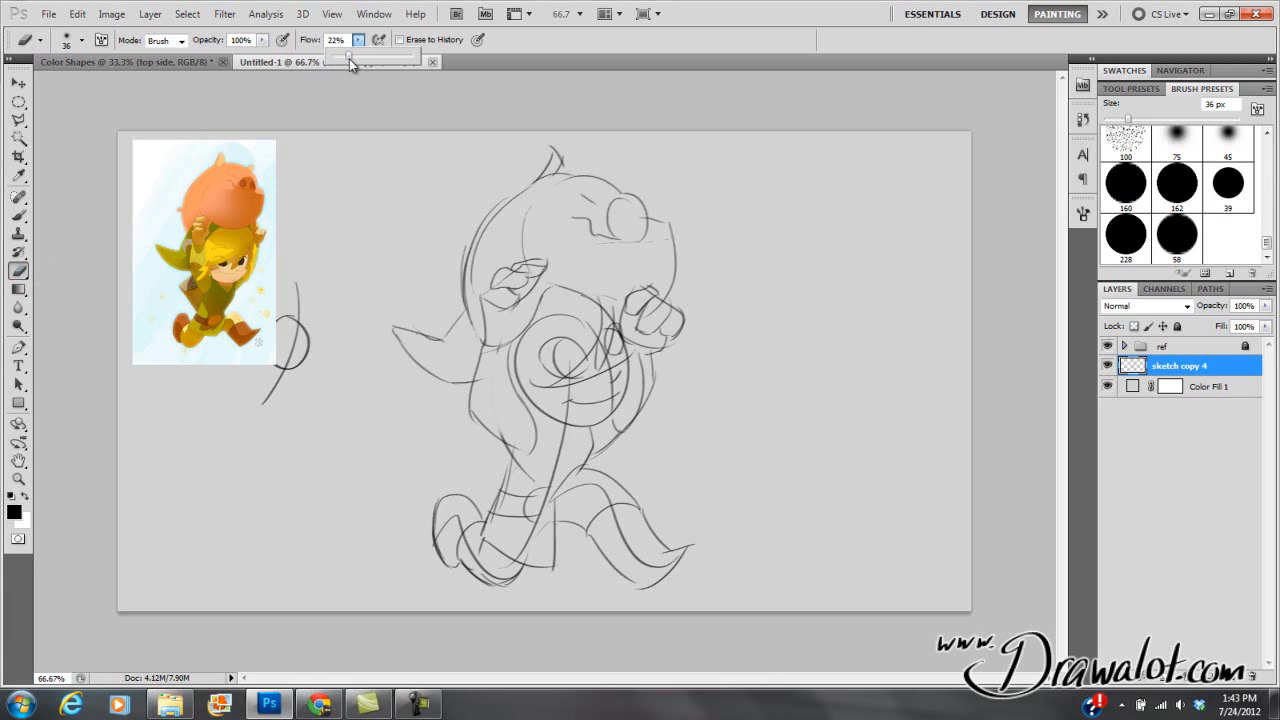
left_click(82, 40)
left_click(26, 118)
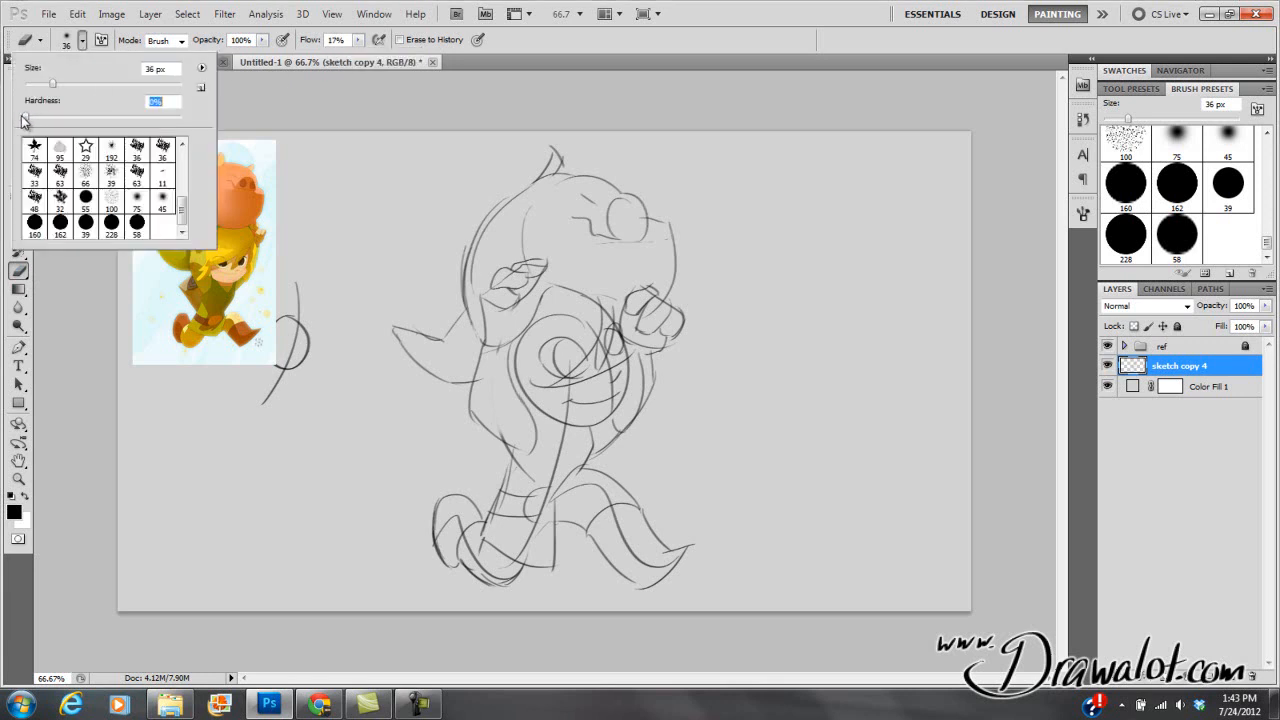
mouse_move(500, 364)
left_mouse_down()
mouse_move(499, 427)
mouse_move(528, 480)
left_mouse_up()
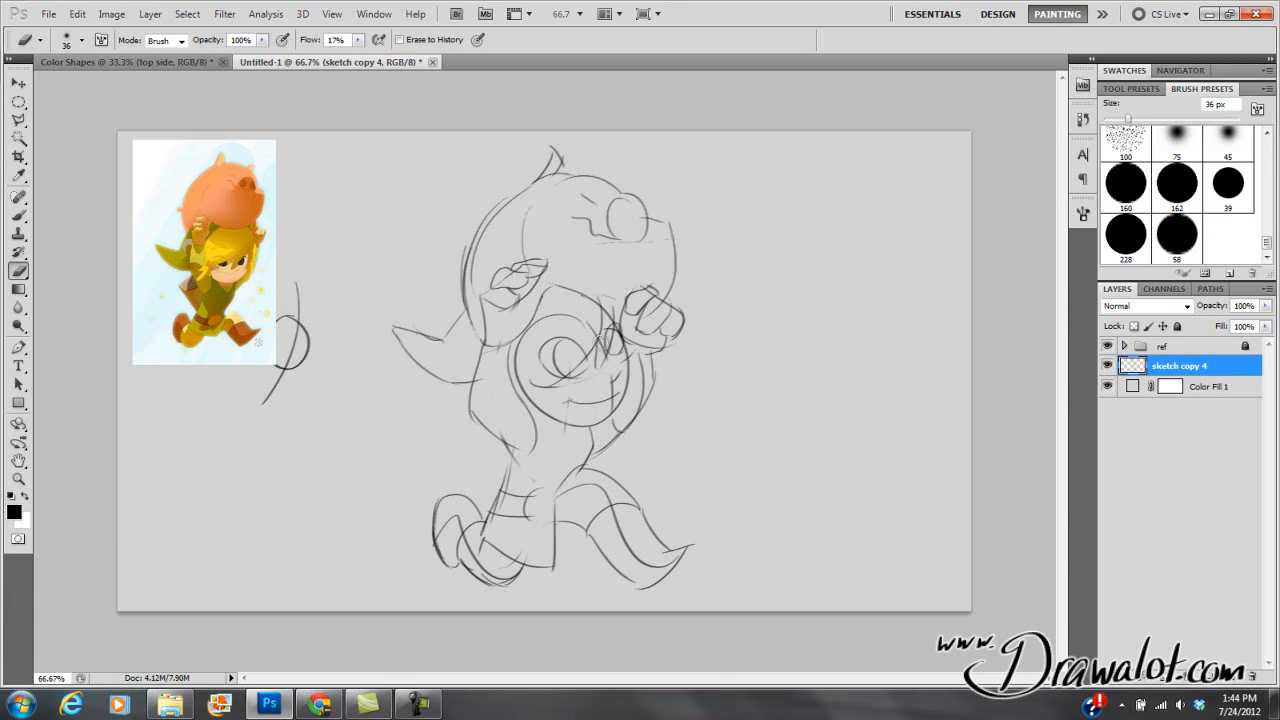
Inspect the character's face at 300% magnification and return to the full canvas view at 66.67%.
key("b")
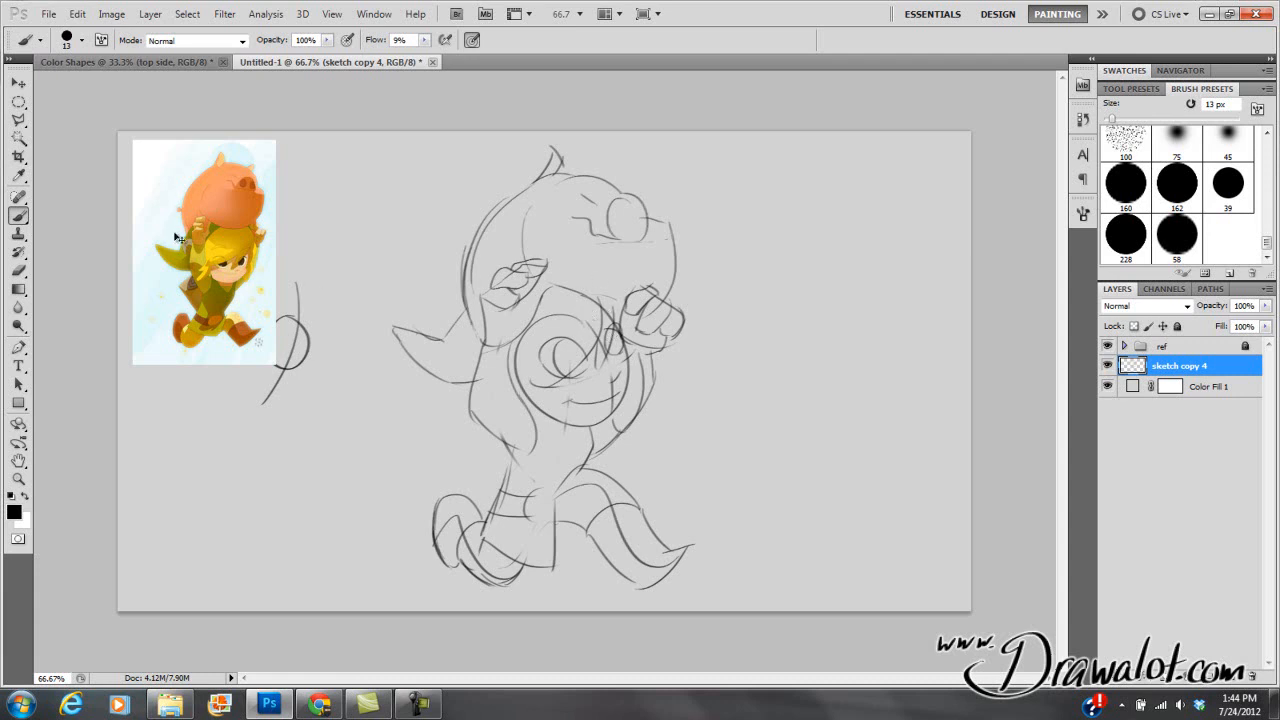
left_click(562, 394, "ctrl")
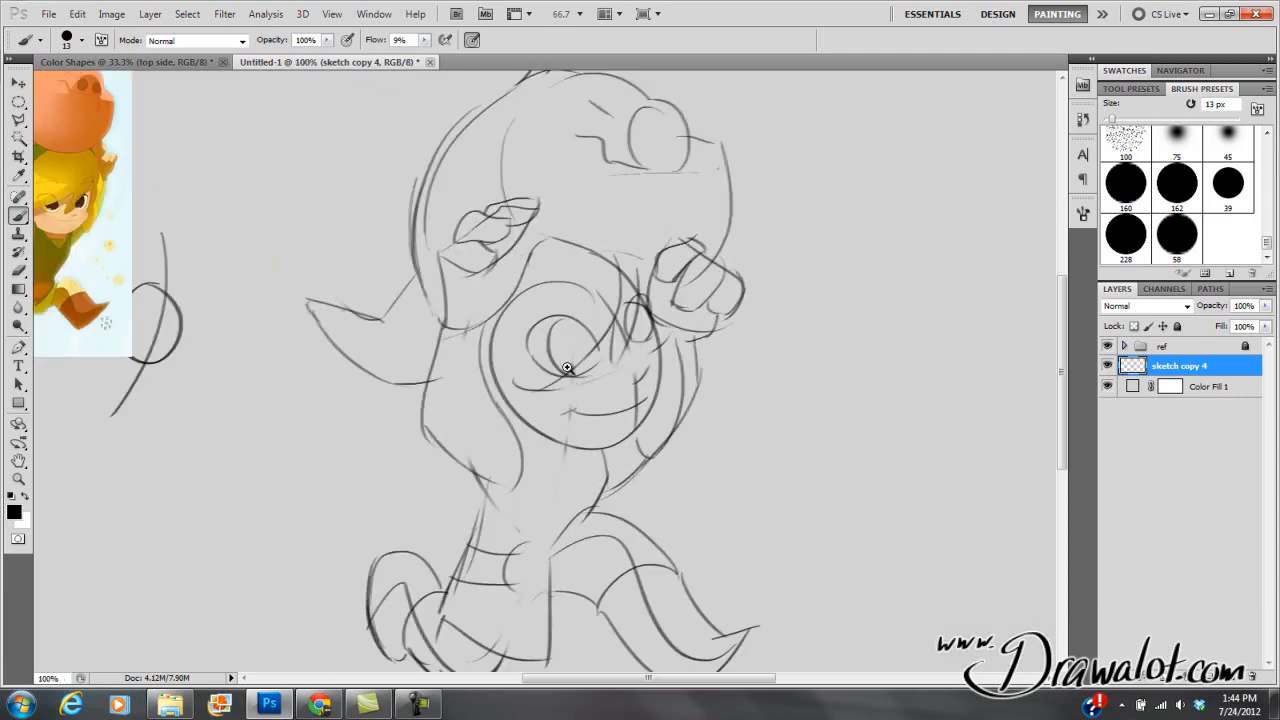
left_click(578, 360, "ctrl")
left_click(577, 361, "ctrl")
mouse_move(576, 362)
left_mouse_down()
mouse_move(791, 417)
mouse_move(191, 360)
mouse_move(578, 391)
mouse_move(909, 306)
left_mouse_up()
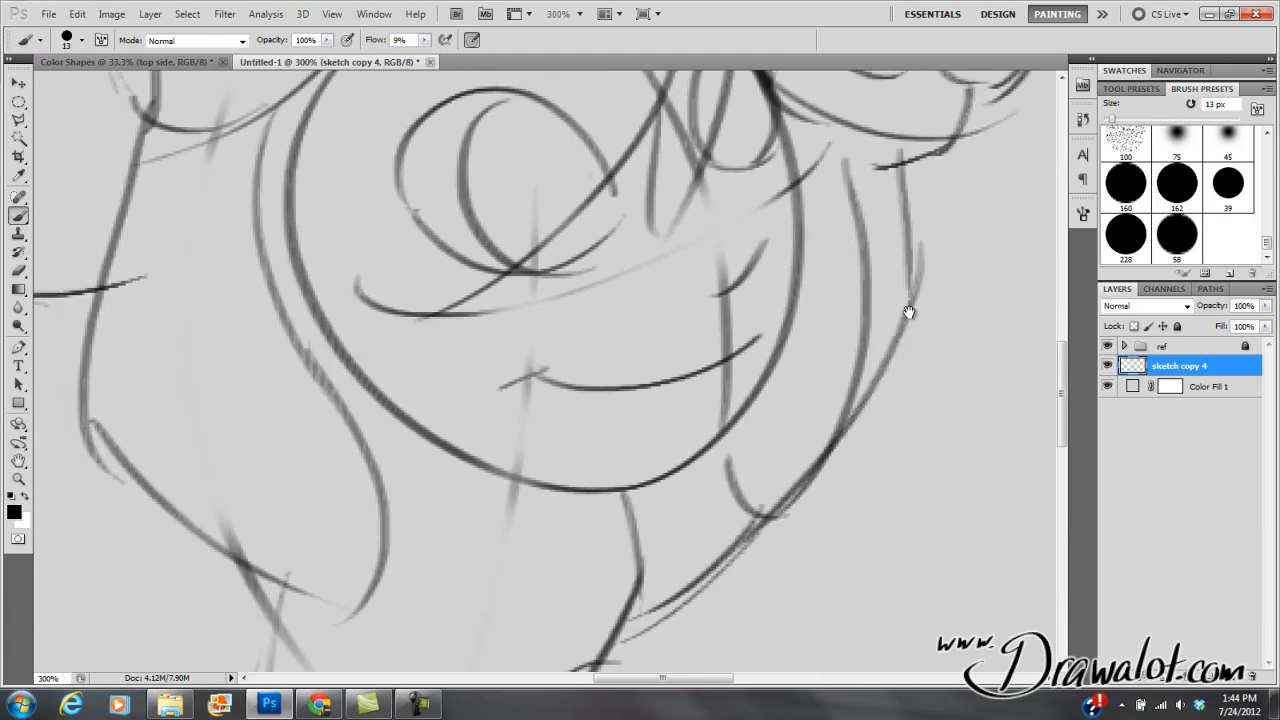
left_click(526, 363, "alt")
left_click(534, 365, "alt")
left_click(534, 365, "alt")
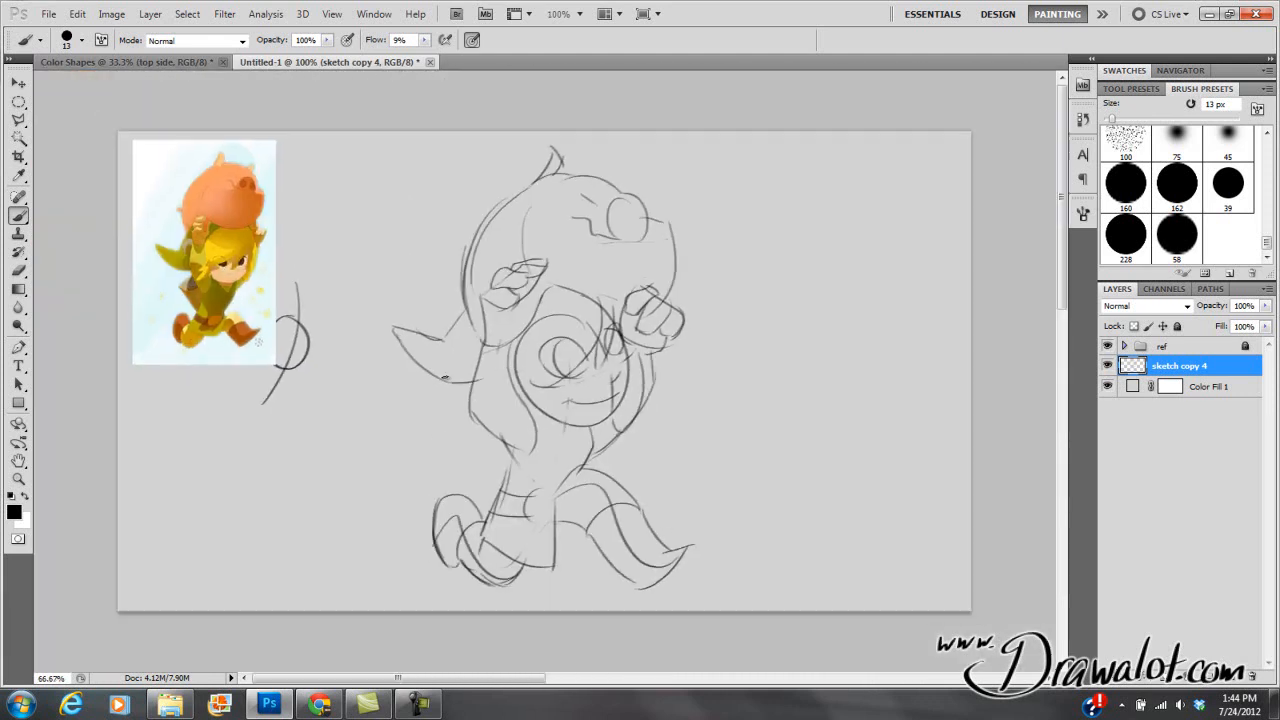
Magnify the character's face to 200% with the Zoom tool and shift the view with the Hand tool.
left_click(18, 461)
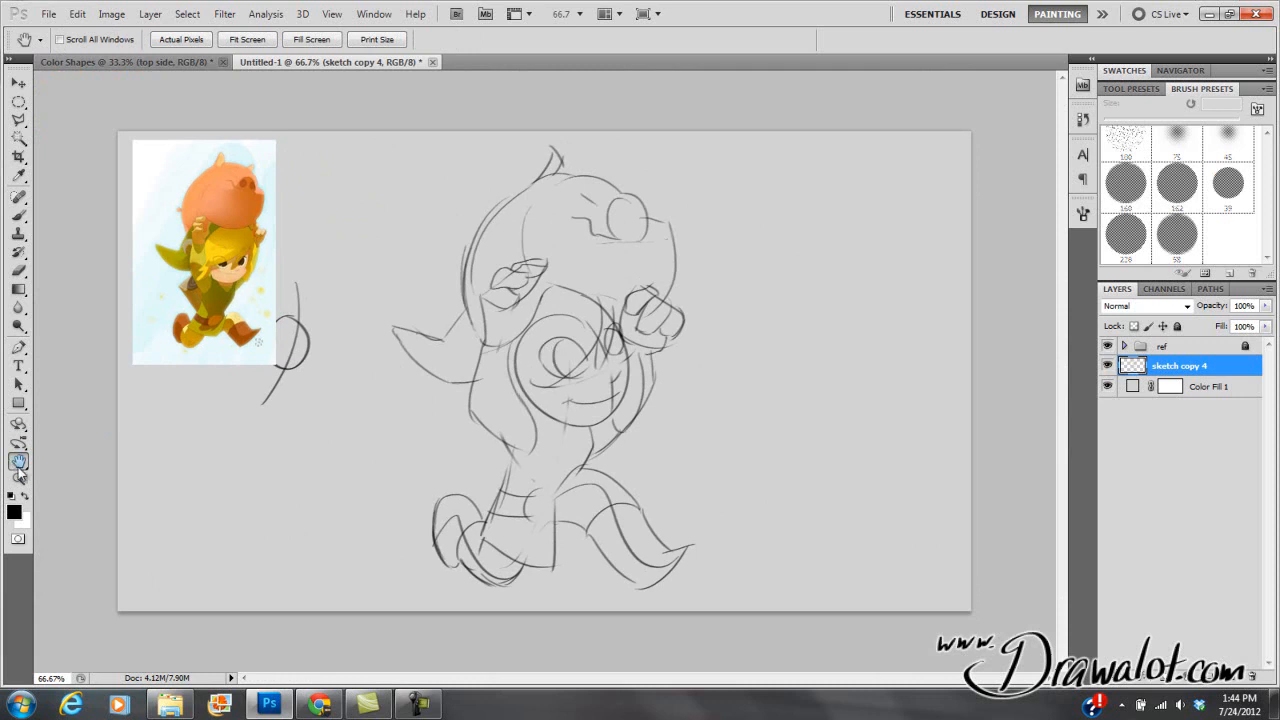
left_click(18, 479)
left_click(600, 334)
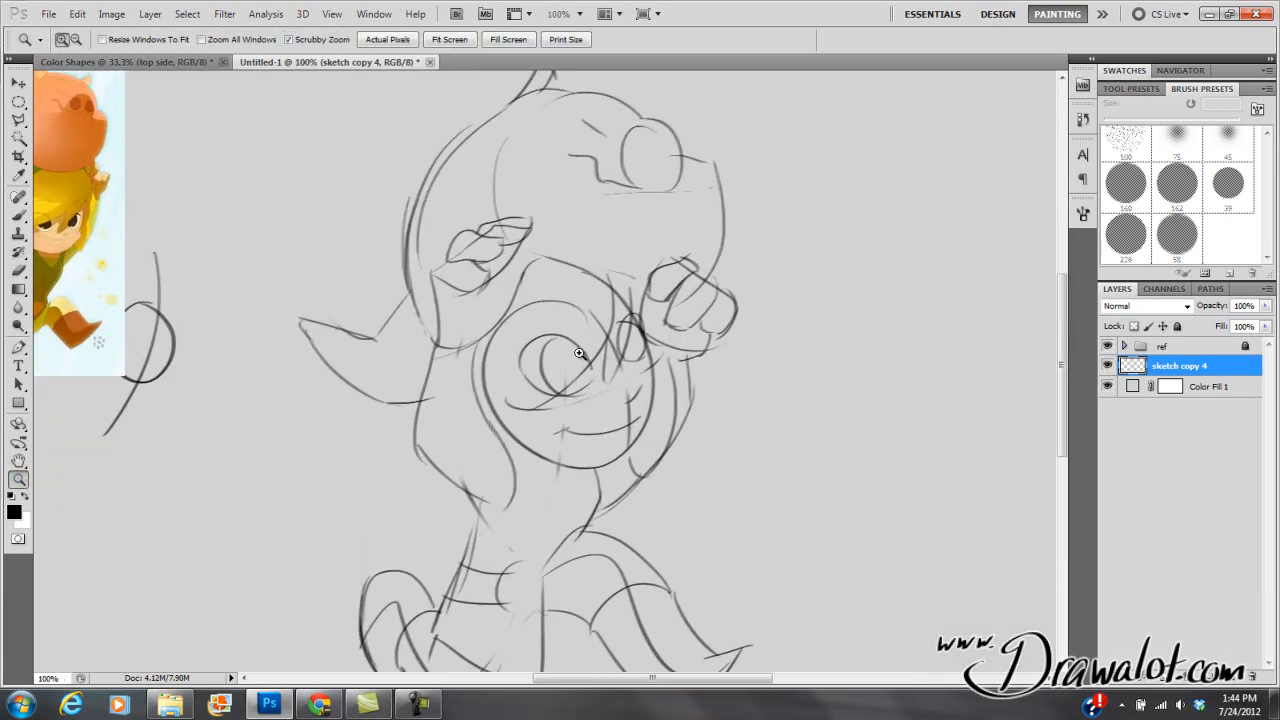
left_click(580, 350)
left_click(18, 461)
left_click_drag(400, 404, 648, 335)
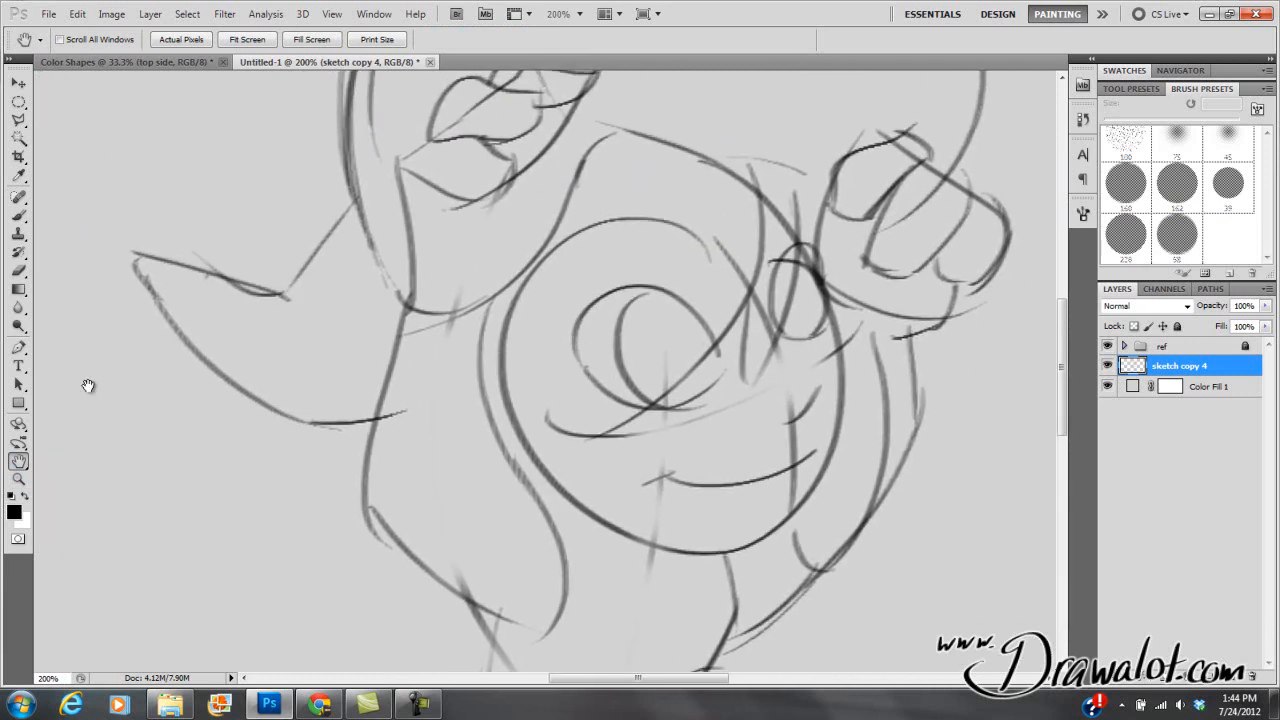
Examine the face, torso and leg linework up close at 200% and 300% magnification.
left_click_drag(710, 443, 598, 443)
left_click_drag(534, 221, 634, 391)
left_click(634, 391, "ctrl")
left_click(622, 398, "alt")
left_click(622, 398, "alt")
left_click_drag(565, 464, 688, 308)
left_click_drag(670, 464, 420, 375)
left_click(729, 341, "ctrl")
scroll(738, 329, "up", 1)
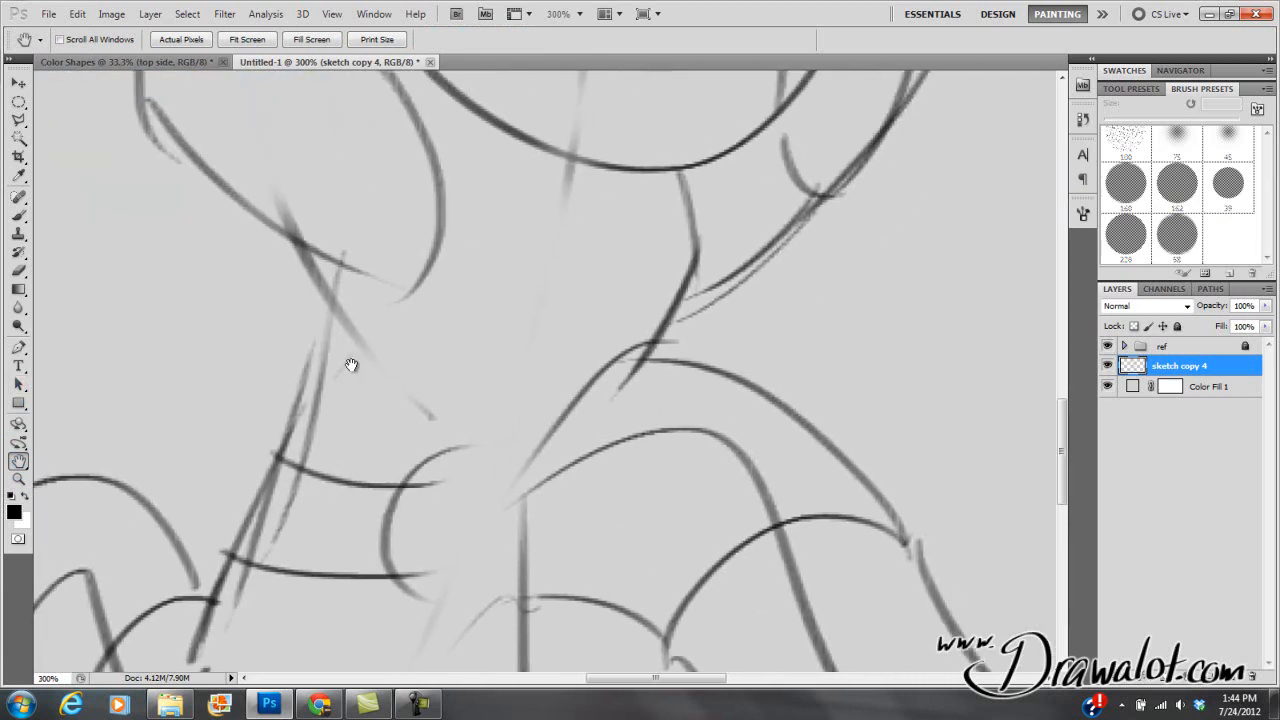
left_click_drag(695, 293, 620, 457)
left_click(626, 401, "alt")
left_click_drag(636, 390, 662, 474)
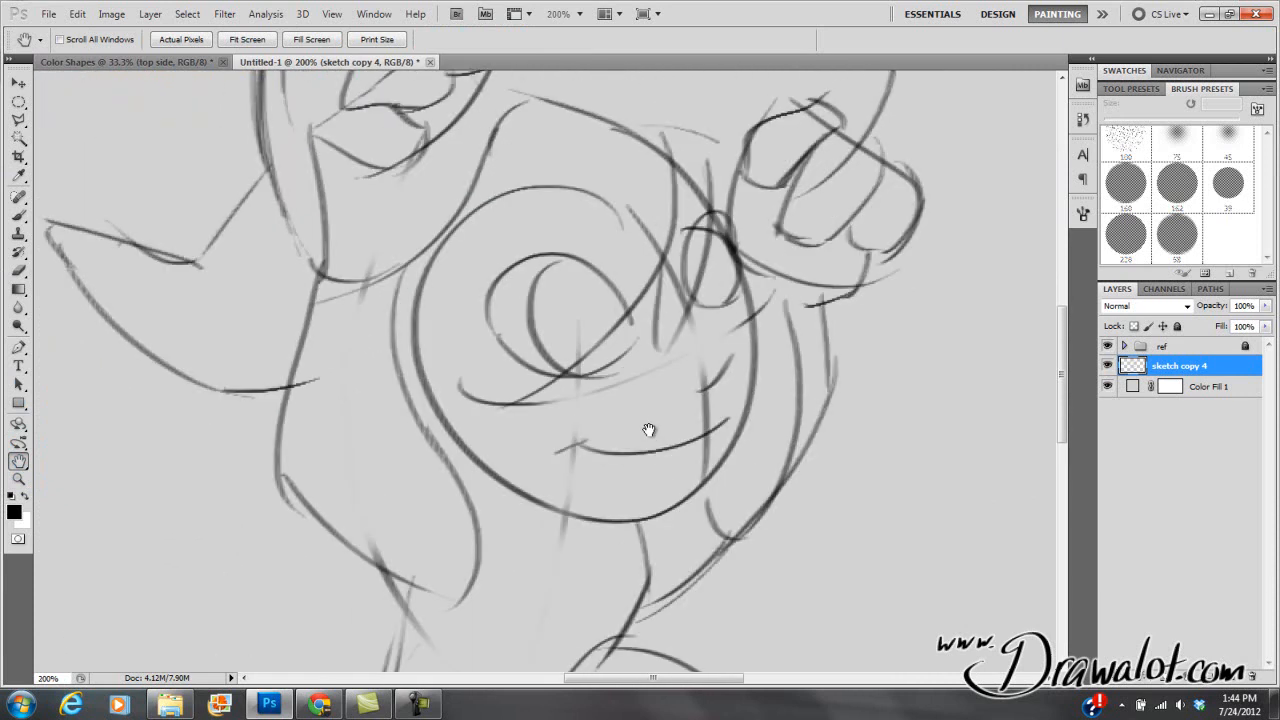
Check the face at magnifications between 100% and 300%, and temporarily hide the interface panels to view more of the sketch.
left_click(582, 353)
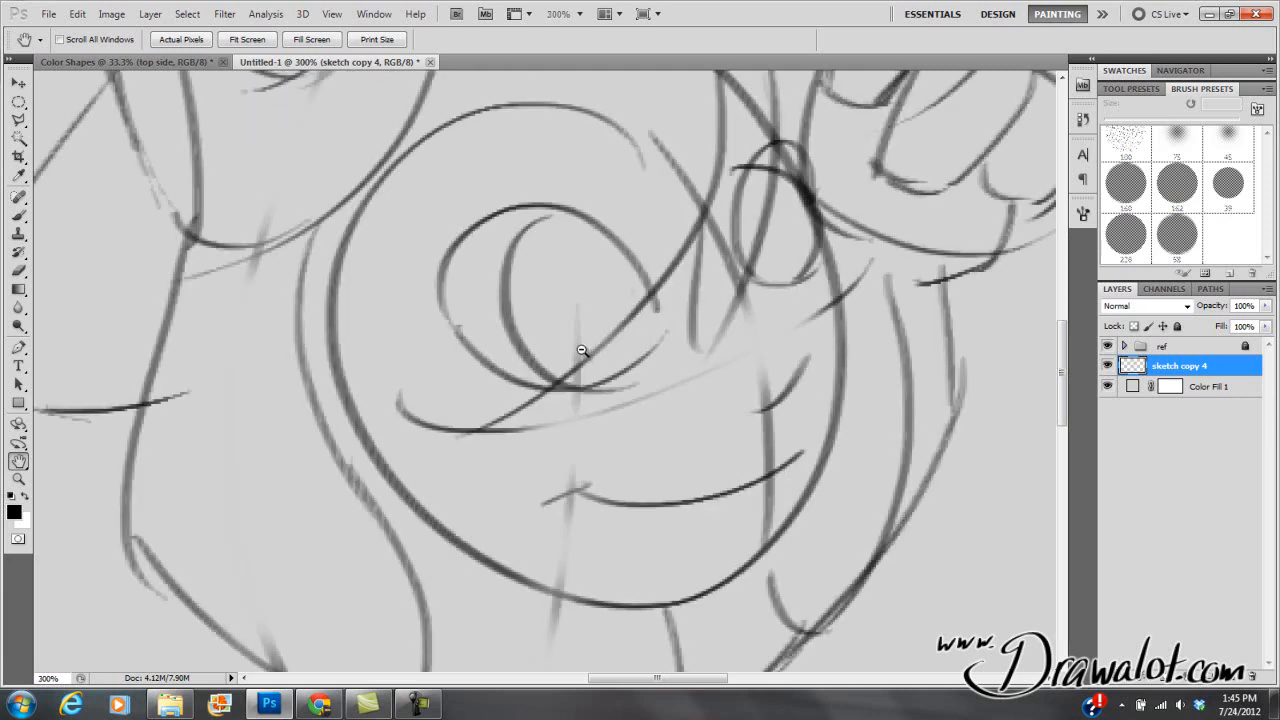
left_click(581, 357, "alt")
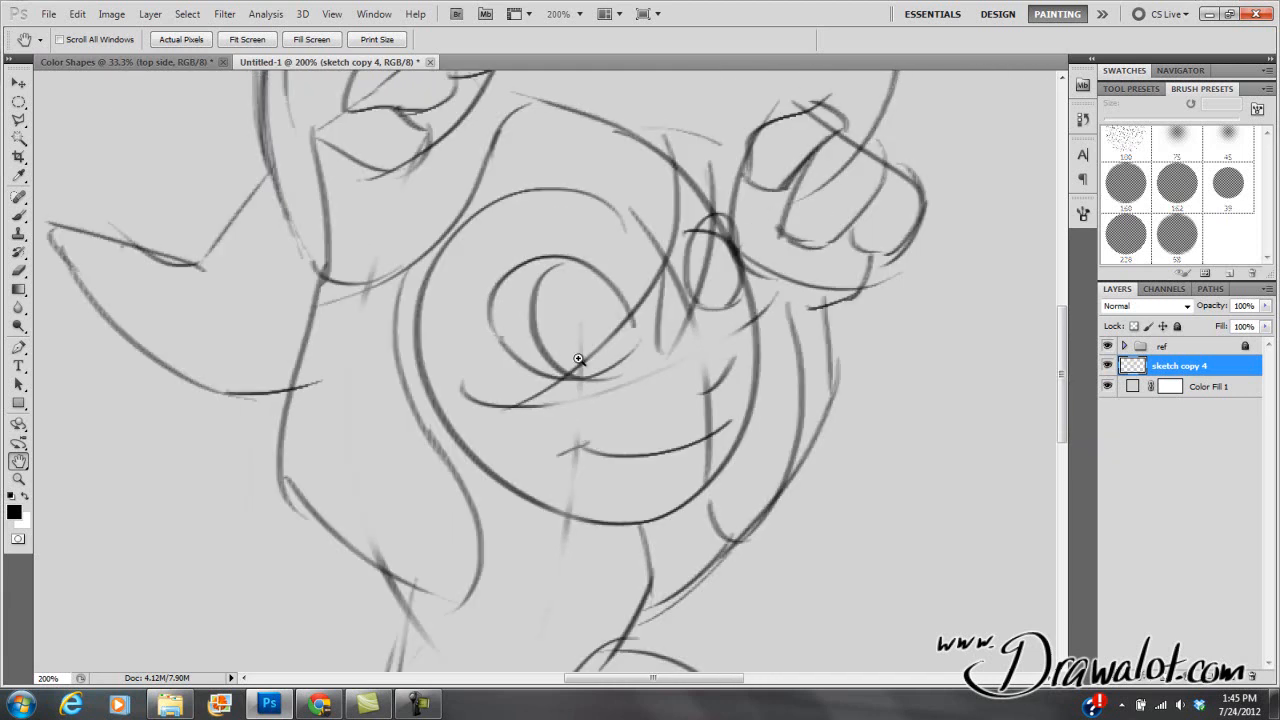
left_click(580, 358, "alt")
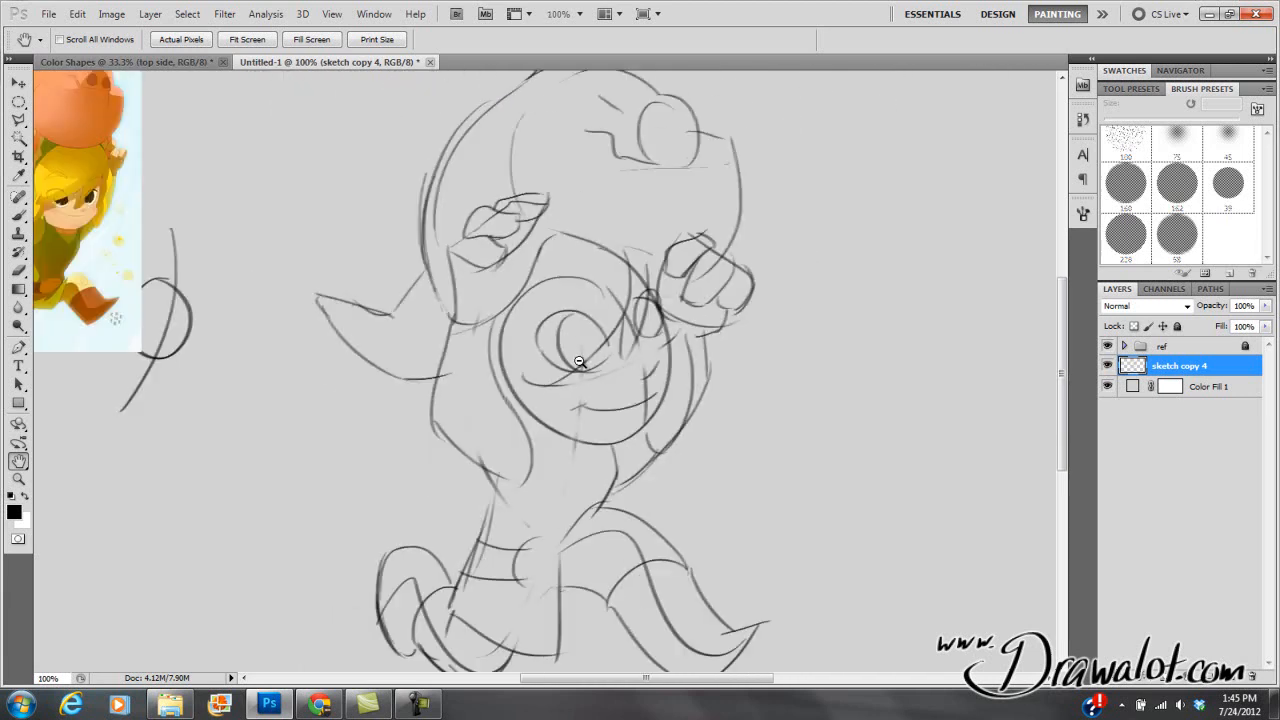
left_click(580, 364)
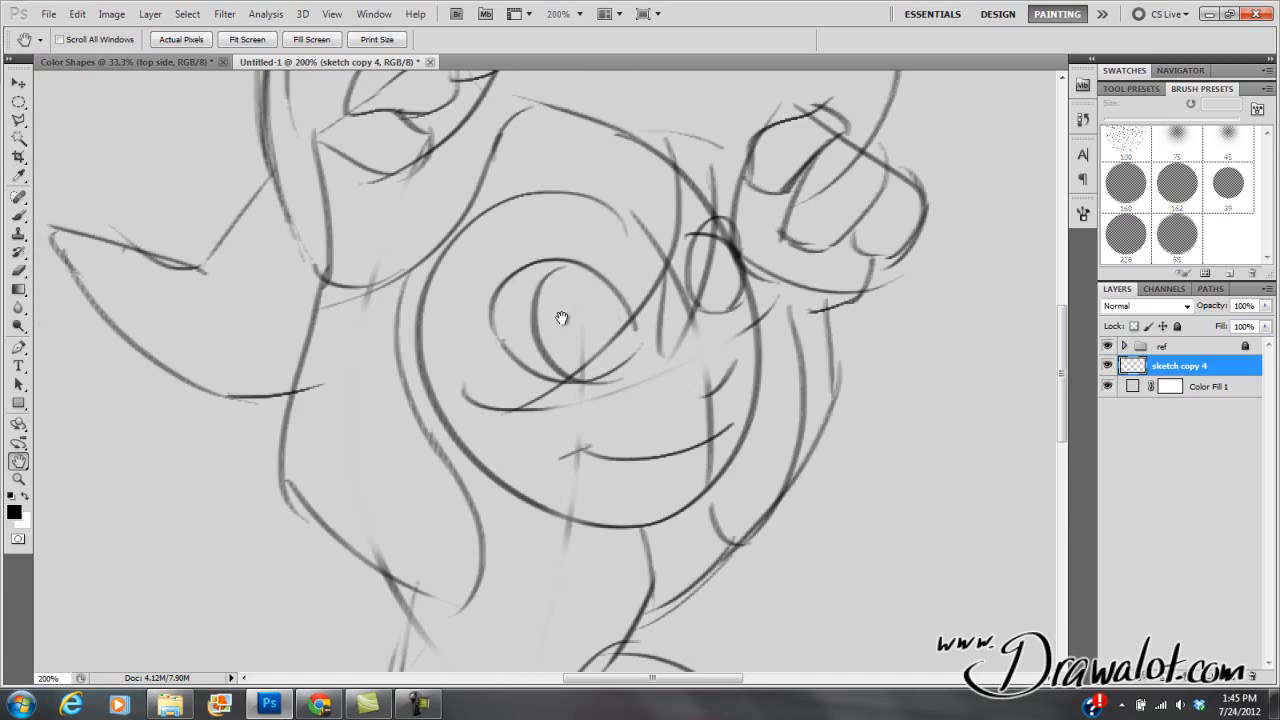
mouse_move(667, 352)
left_mouse_down()
mouse_move(531, 380)
mouse_move(374, 437)
mouse_move(783, 320)
mouse_move(798, 277)
mouse_move(635, 455)
mouse_move(650, 540)
mouse_move(660, 333)
mouse_move(646, 353)
mouse_move(694, 313)
left_mouse_up()
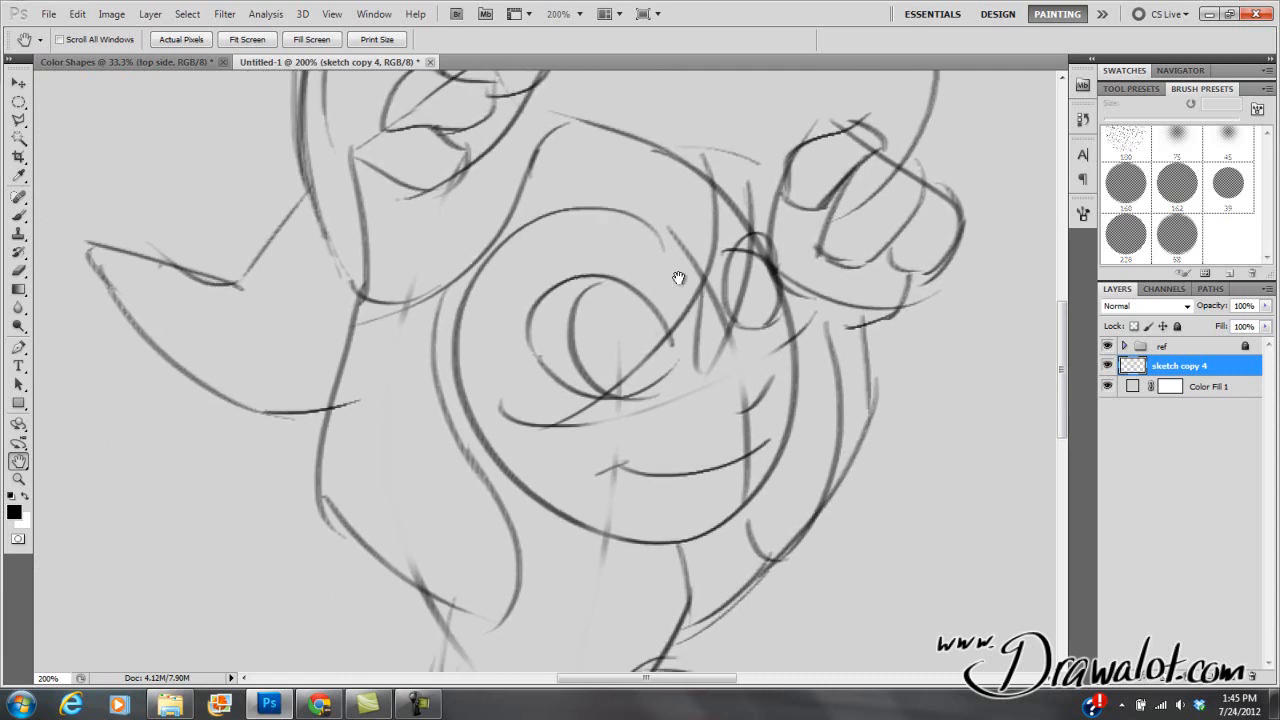
key("Tab")
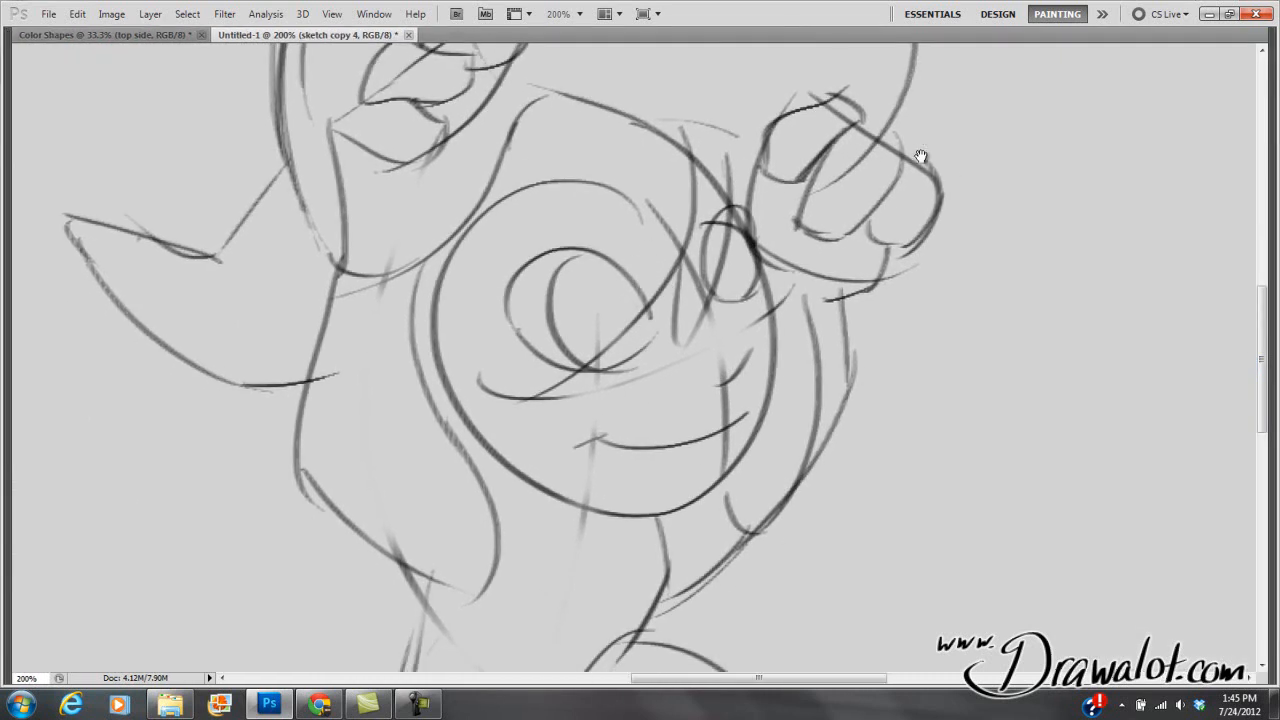
key("Tab")
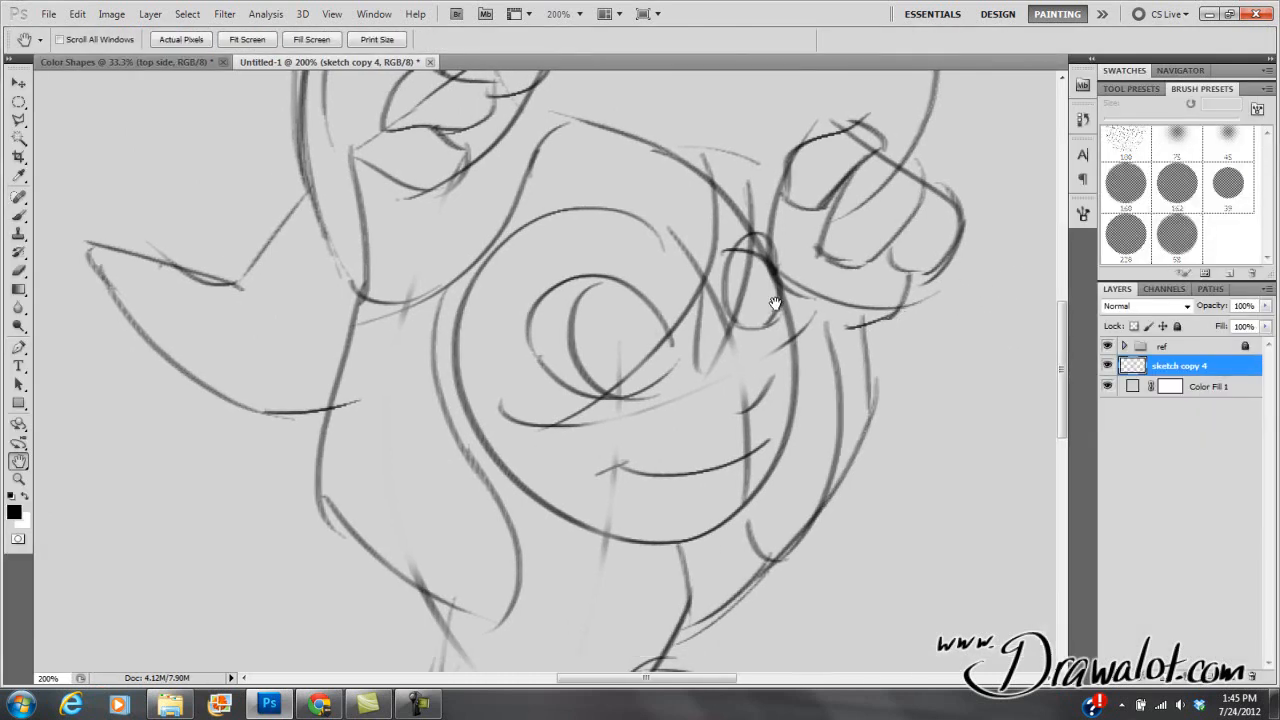
Hide the interface panels and fade the vertical construction line crossing the mouth and cheek with the Eraser.
key("b")
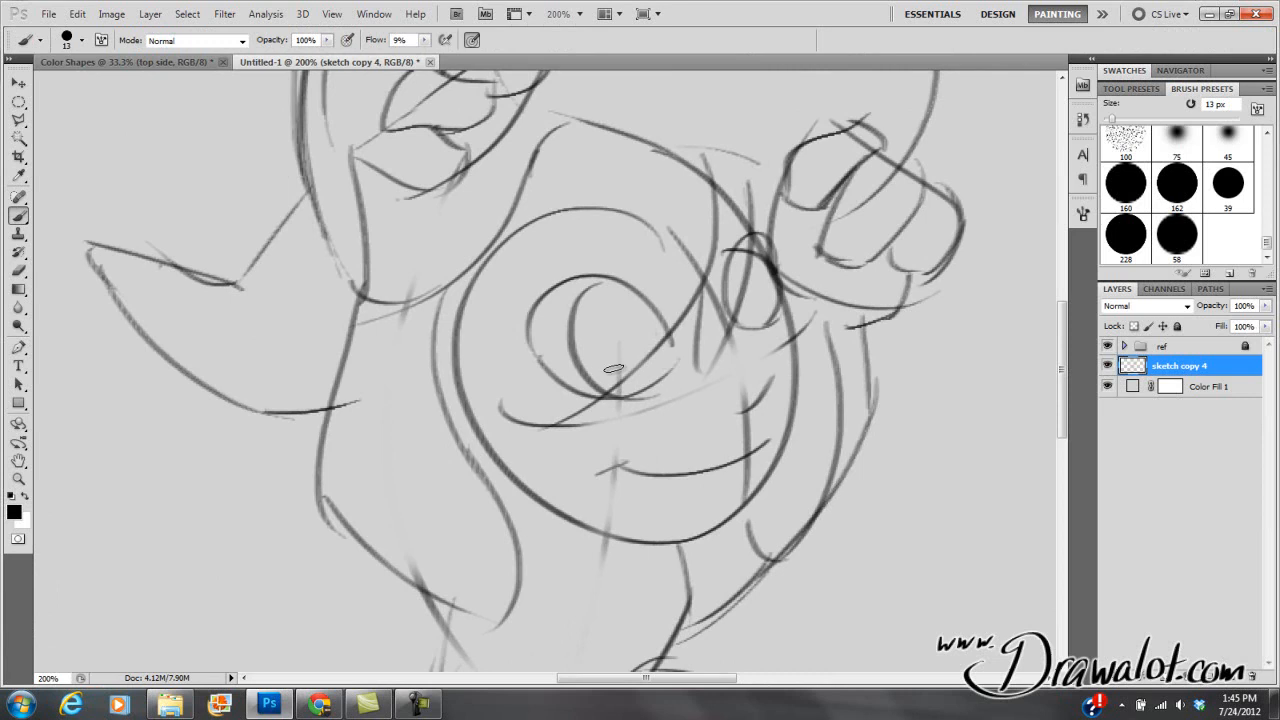
key("Tab")
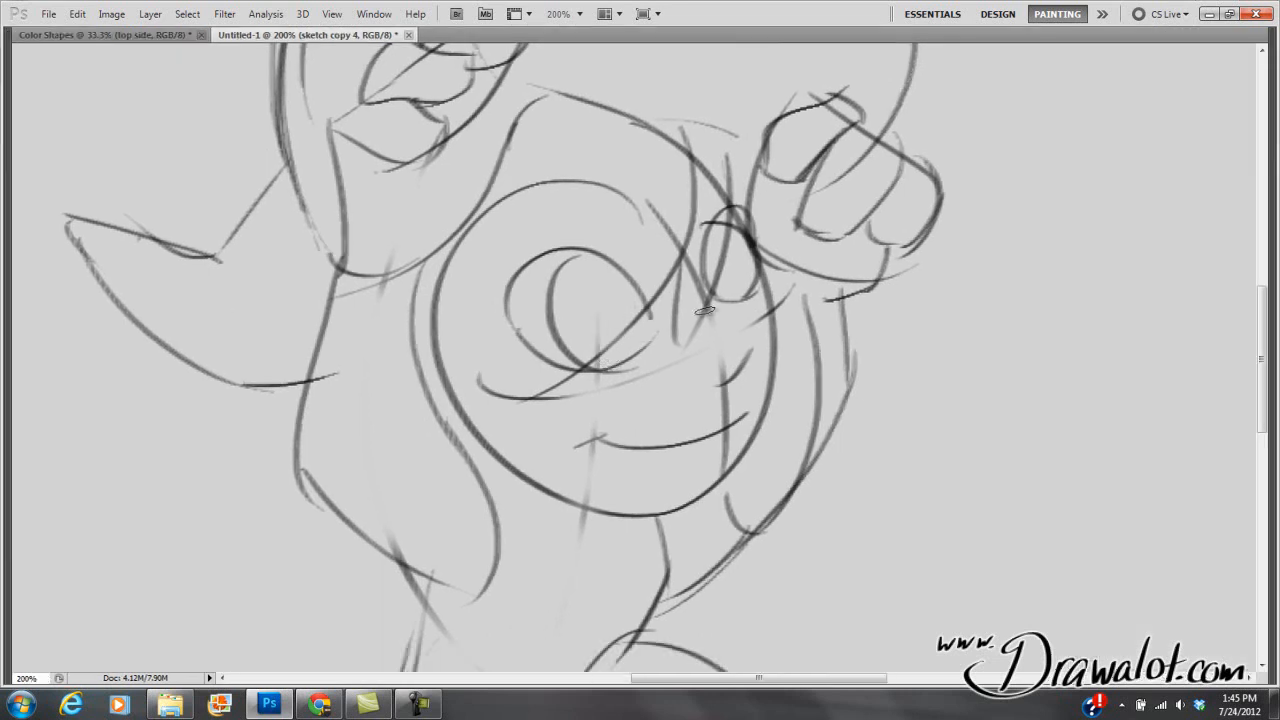
left_click_drag(790, 331, 826, 189)
left_click_drag(809, 389, 804, 194)
mouse_move(685, 283)
left_mouse_down()
mouse_move(681, 254)
mouse_move(732, 223)
left_mouse_up()
mouse_move(340, 398)
left_mouse_down()
mouse_move(330, 415)
mouse_move(314, 380)
mouse_move(290, 450)
mouse_move(310, 440)
left_mouse_up()
mouse_move(387, 470)
left_mouse_down()
mouse_move(389, 515)
mouse_move(399, 509)
mouse_move(413, 537)
mouse_move(465, 568)
mouse_move(427, 552)
mouse_move(380, 497)
left_mouse_up()
mouse_move(921, 472)
left_mouse_down()
mouse_move(820, 391)
mouse_move(803, 403)
mouse_move(823, 406)
mouse_move(856, 470)
mouse_move(920, 523)
mouse_move(880, 520)
mouse_move(886, 509)
mouse_move(751, 311)
mouse_move(694, 306)
mouse_move(667, 328)
mouse_move(689, 303)
mouse_move(749, 329)
mouse_move(737, 294)
mouse_move(695, 303)
left_mouse_up()
left_click_drag(729, 394, 718, 520)
left_click_drag(742, 423, 728, 550)
mouse_move(700, 395)
left_mouse_down()
mouse_move(706, 471)
mouse_move(688, 520)
left_mouse_up()
mouse_move(730, 383)
left_mouse_down()
mouse_move(712, 401)
mouse_move(739, 404)
mouse_move(723, 416)
mouse_move(728, 450)
left_mouse_up()
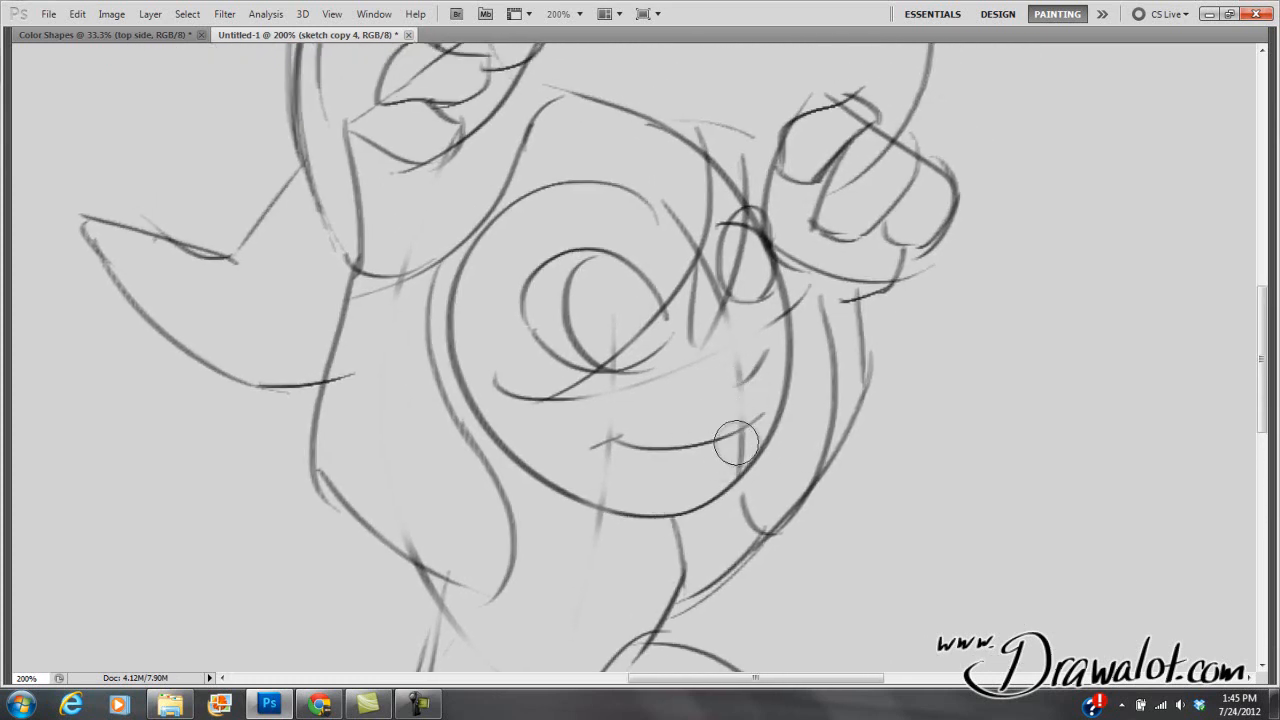
left_click_drag(728, 348, 703, 400)
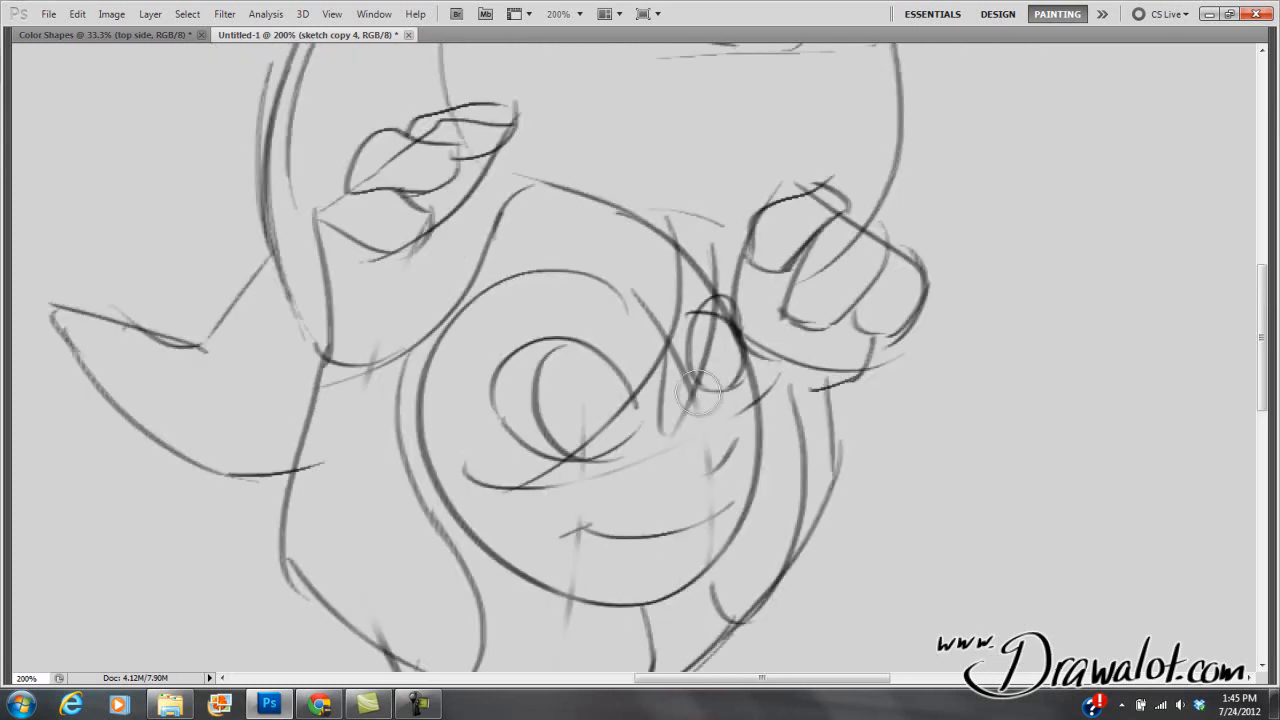
mouse_move(668, 251)
left_mouse_down()
mouse_move(664, 371)
mouse_move(668, 355)
left_mouse_up()
left_click_drag(700, 520, 720, 355)
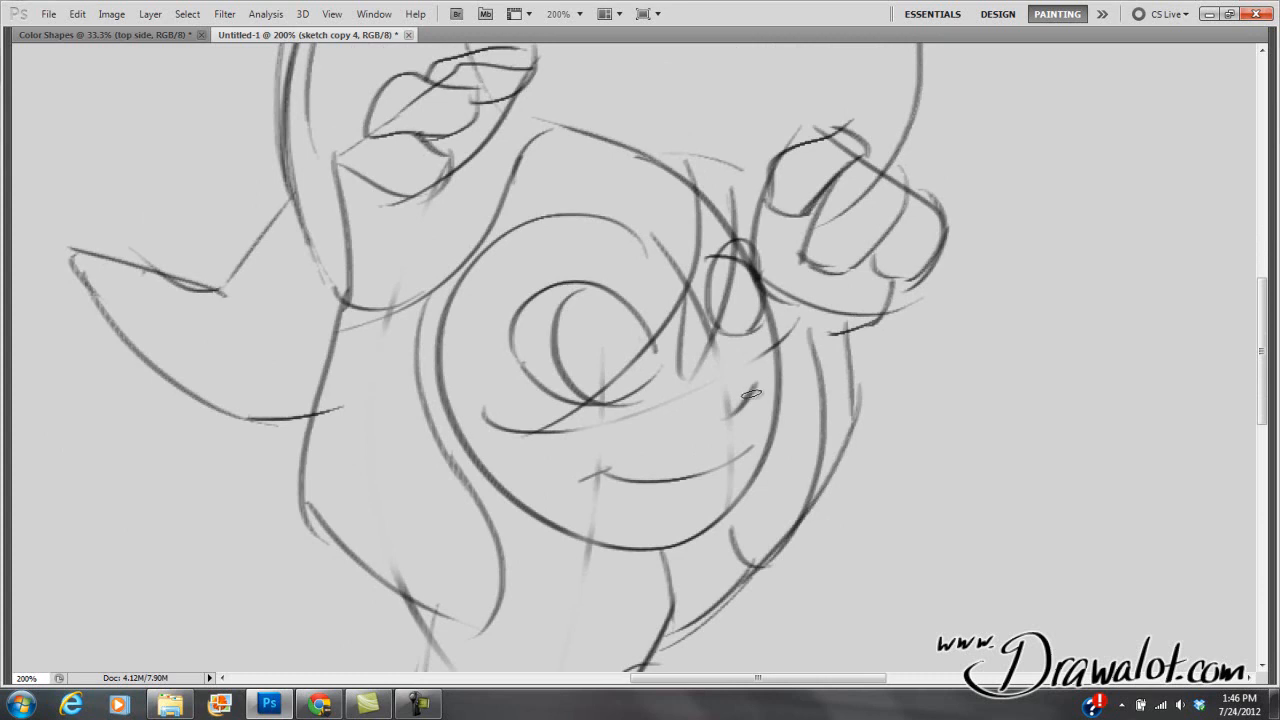
Darken the character's nose stroke and the inner contour of the raised arm beside the hair.
left_click_drag(720, 262, 660, 337)
mouse_move(598, 296)
left_mouse_down()
mouse_move(653, 333)
mouse_move(637, 349)
left_mouse_up()
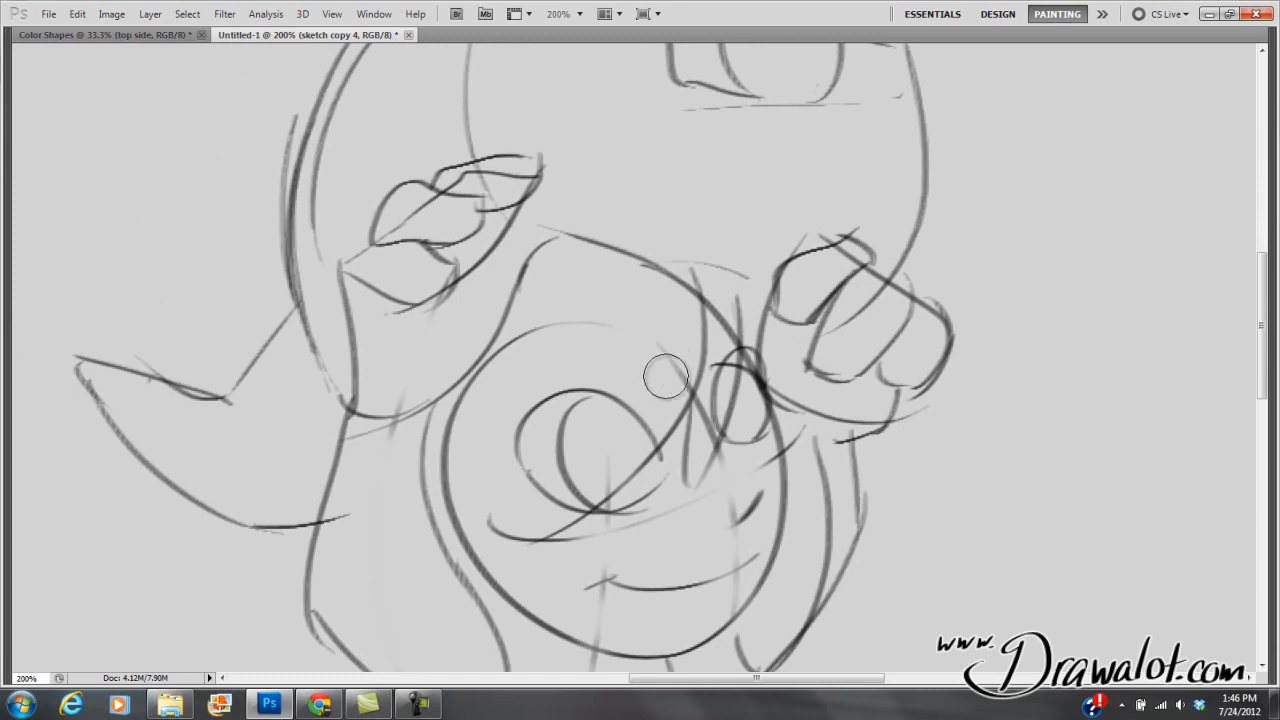
mouse_move(503, 275)
left_mouse_down()
mouse_move(547, 242)
mouse_move(490, 266)
mouse_move(514, 244)
mouse_move(565, 247)
mouse_move(520, 325)
mouse_move(524, 298)
mouse_move(440, 397)
mouse_move(516, 331)
mouse_move(480, 379)
mouse_move(516, 343)
mouse_move(494, 361)
mouse_move(529, 284)
mouse_move(487, 317)
left_mouse_up()
key("b")
key("e")
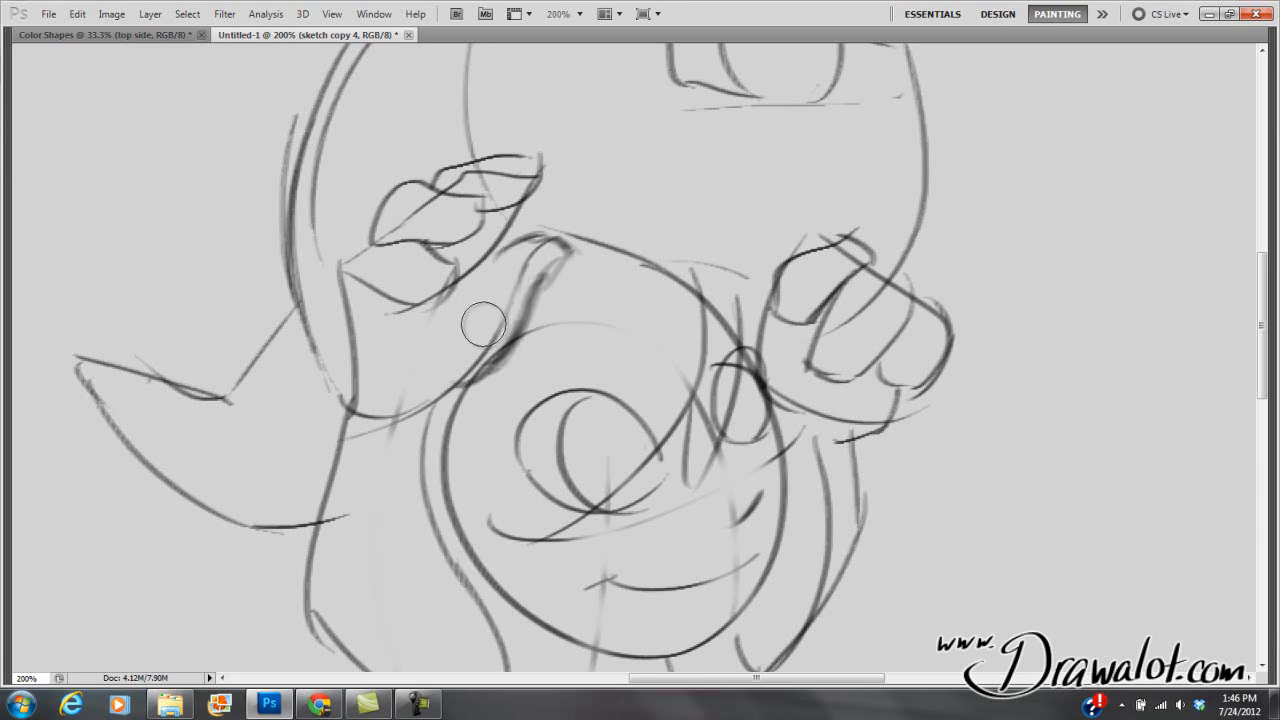
Erase the stray curved test strokes next to the reference artwork.
left_click(600, 340, "alt")
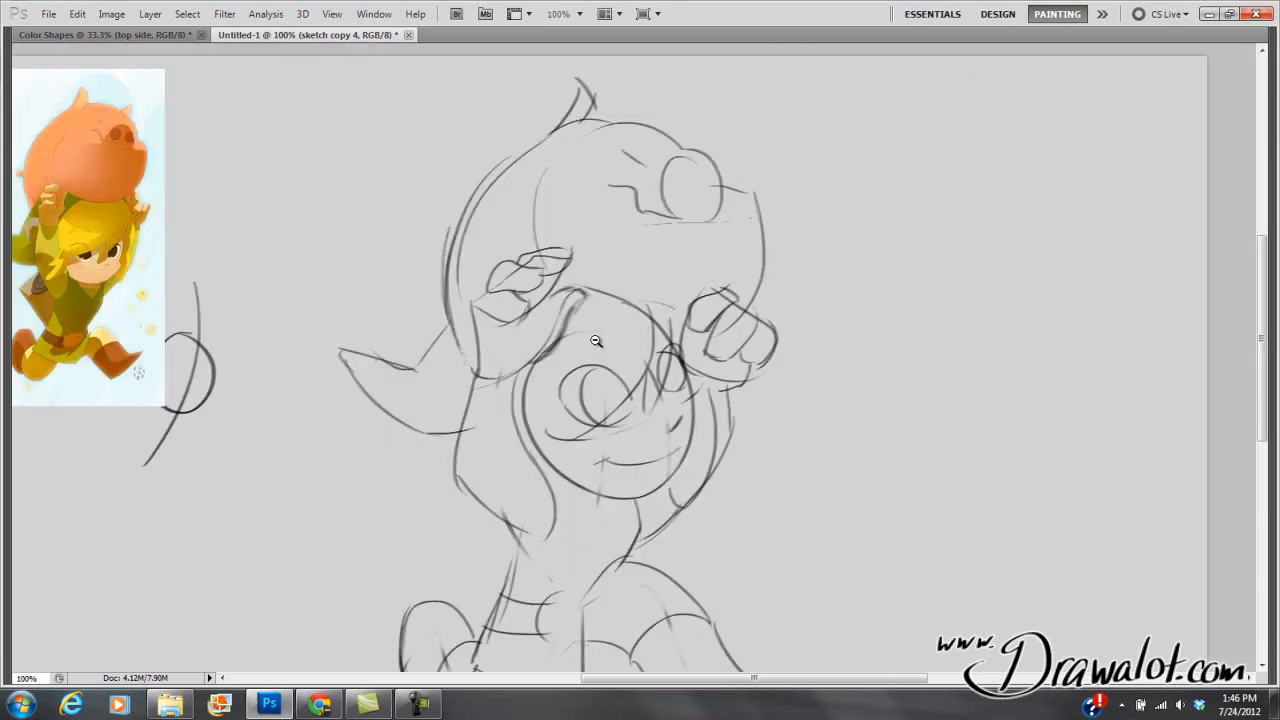
left_click(593, 309, "alt")
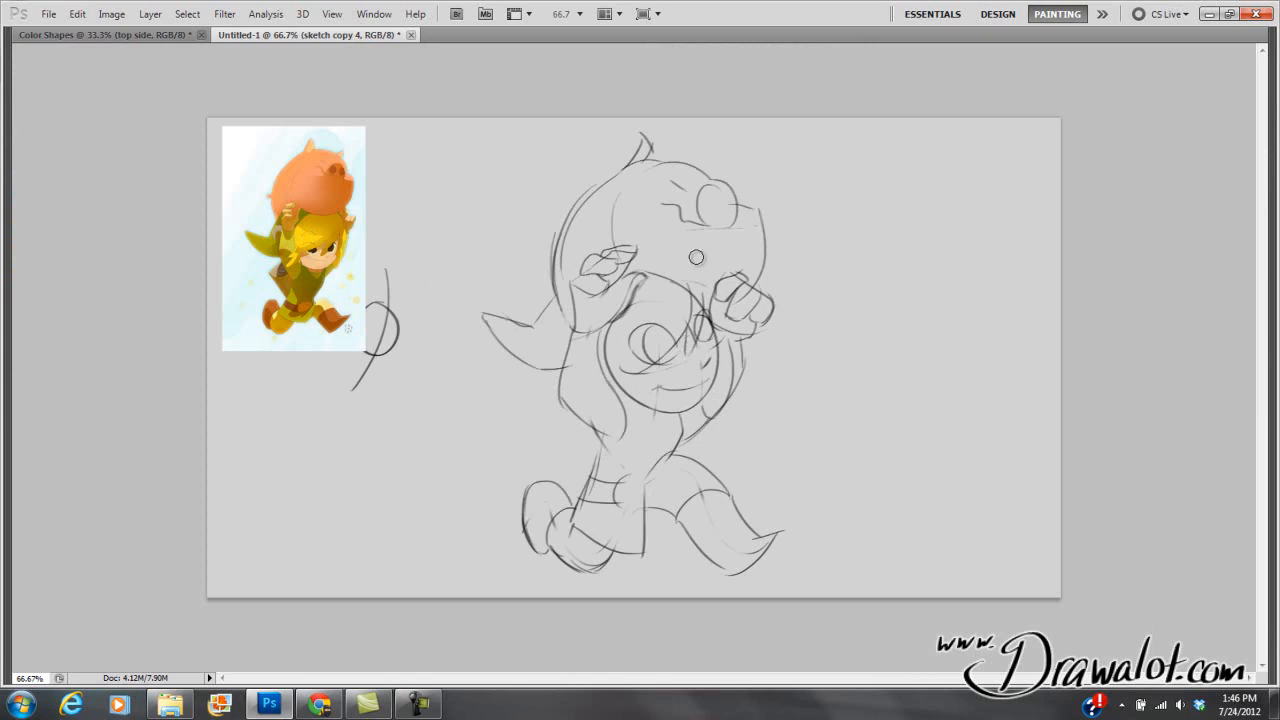
key("space")
mouse_move(375, 323)
left_mouse_down()
mouse_move(399, 268)
mouse_move(378, 367)
mouse_move(387, 381)
mouse_move(382, 319)
left_mouse_up()
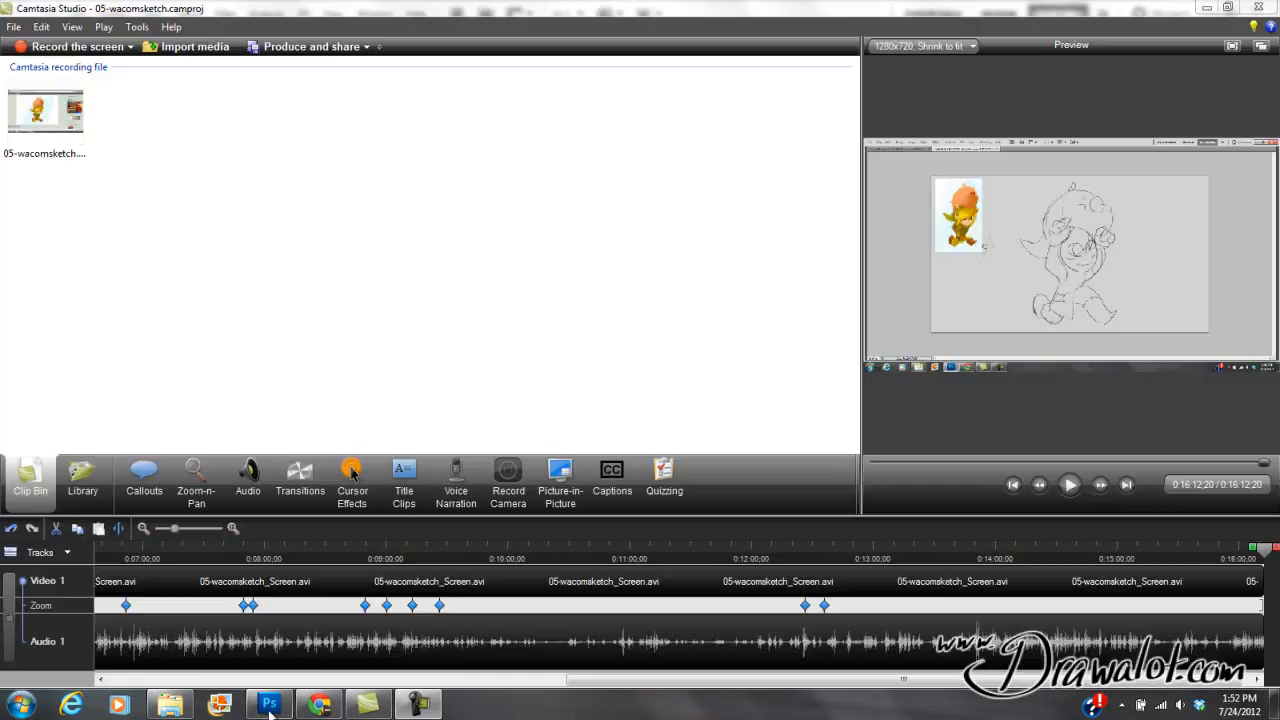
Switch back to Photoshop, show the interface panels, and set the image resolution to 300 pixels/inch.
left_click(269, 706)
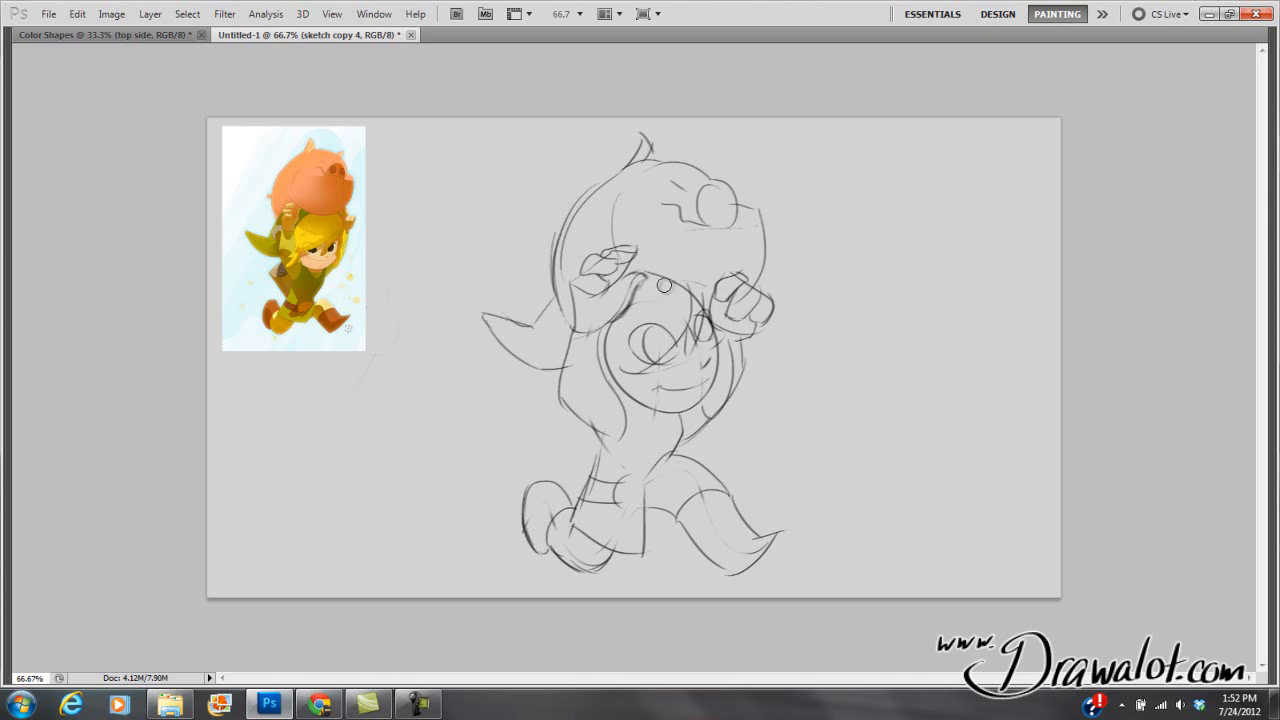
key("Tab")
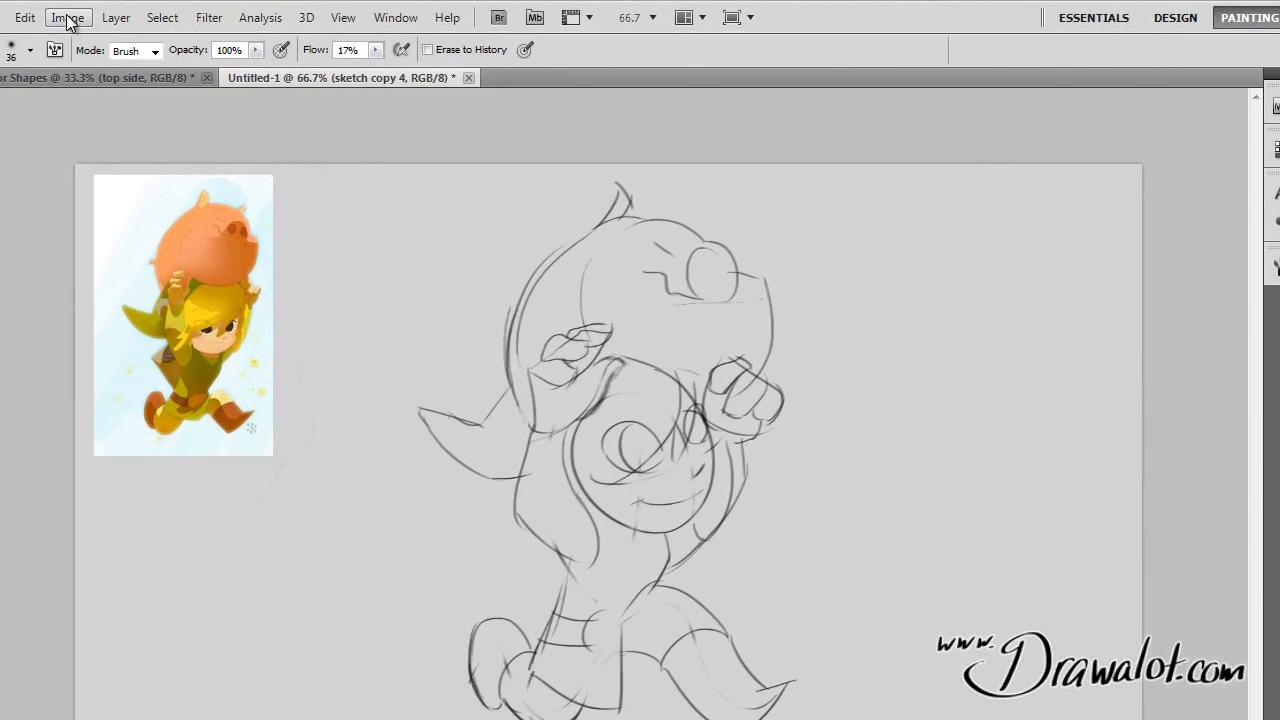
left_click(111, 13)
left_click(70, 20)
left_click(67, 22)
left_click(92, 160)
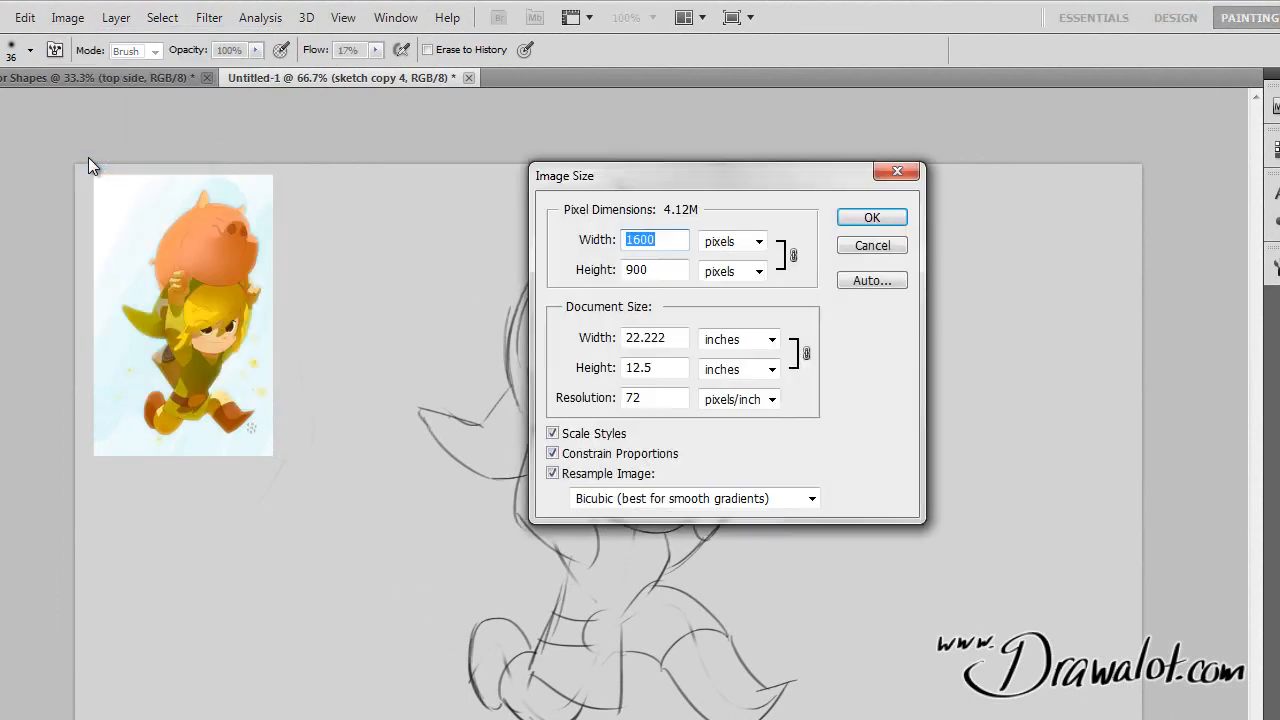
left_click_drag(659, 397, 601, 404)
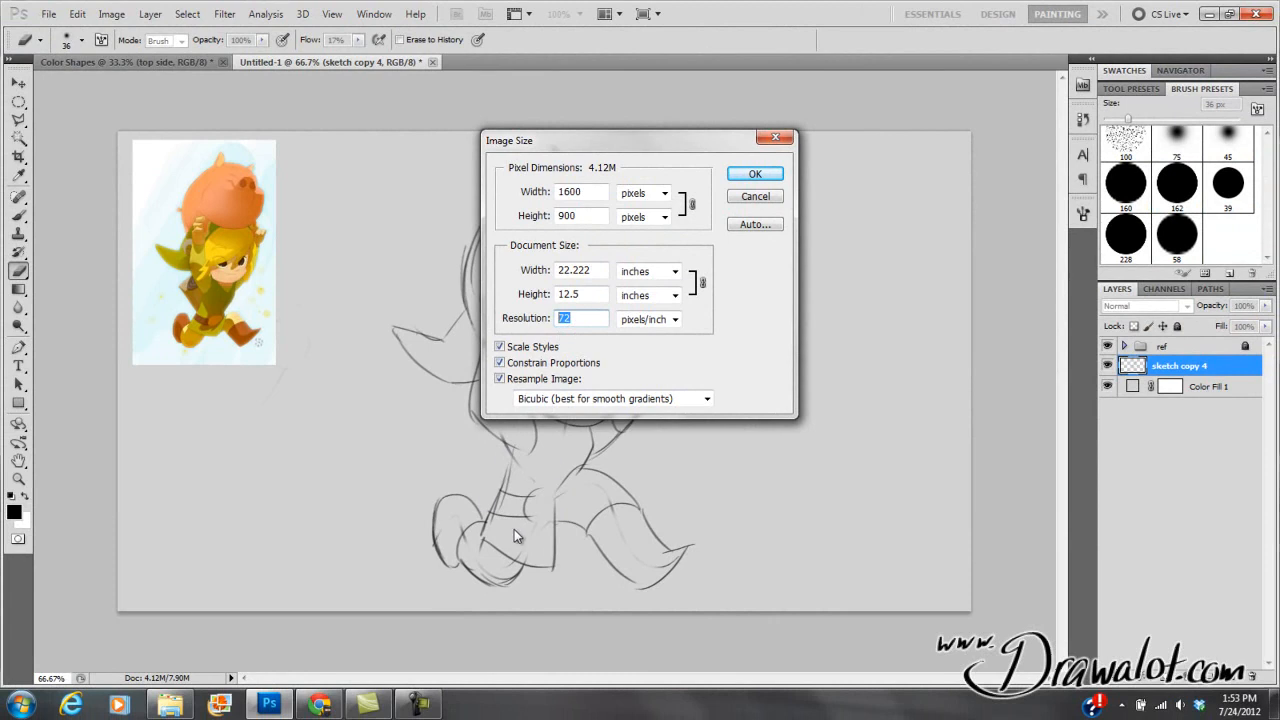
type("300")
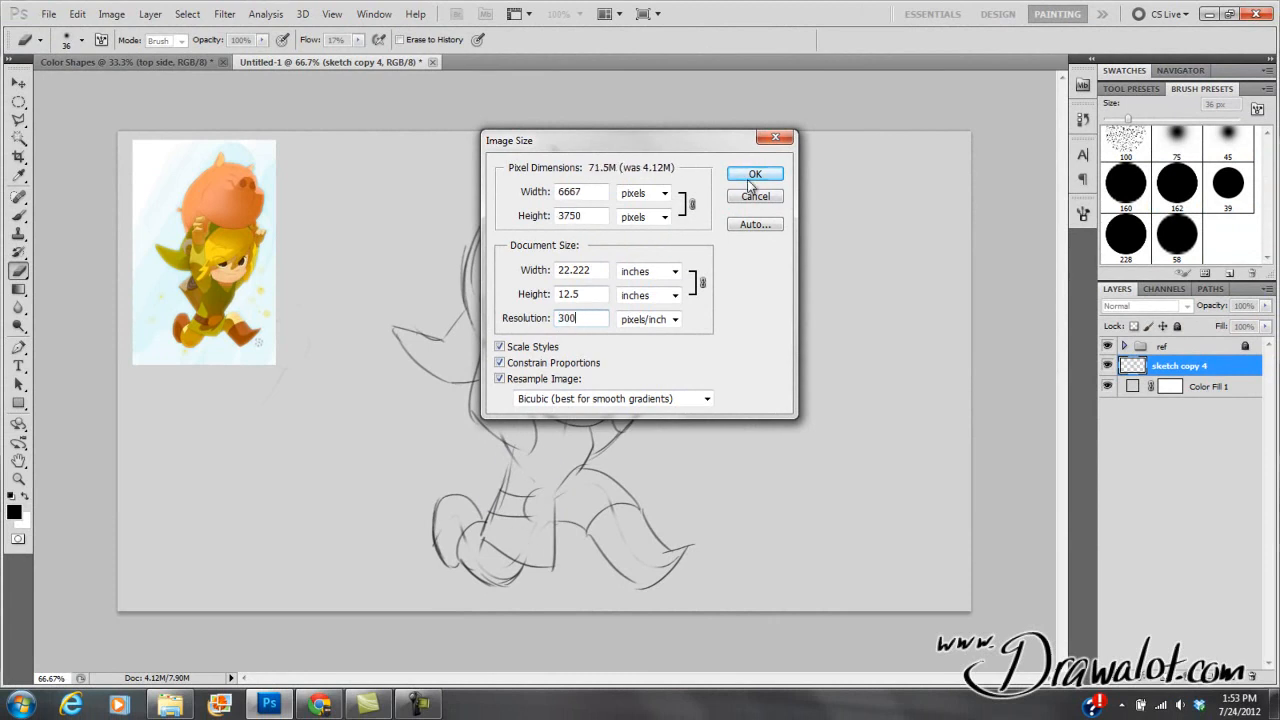
left_click(744, 180)
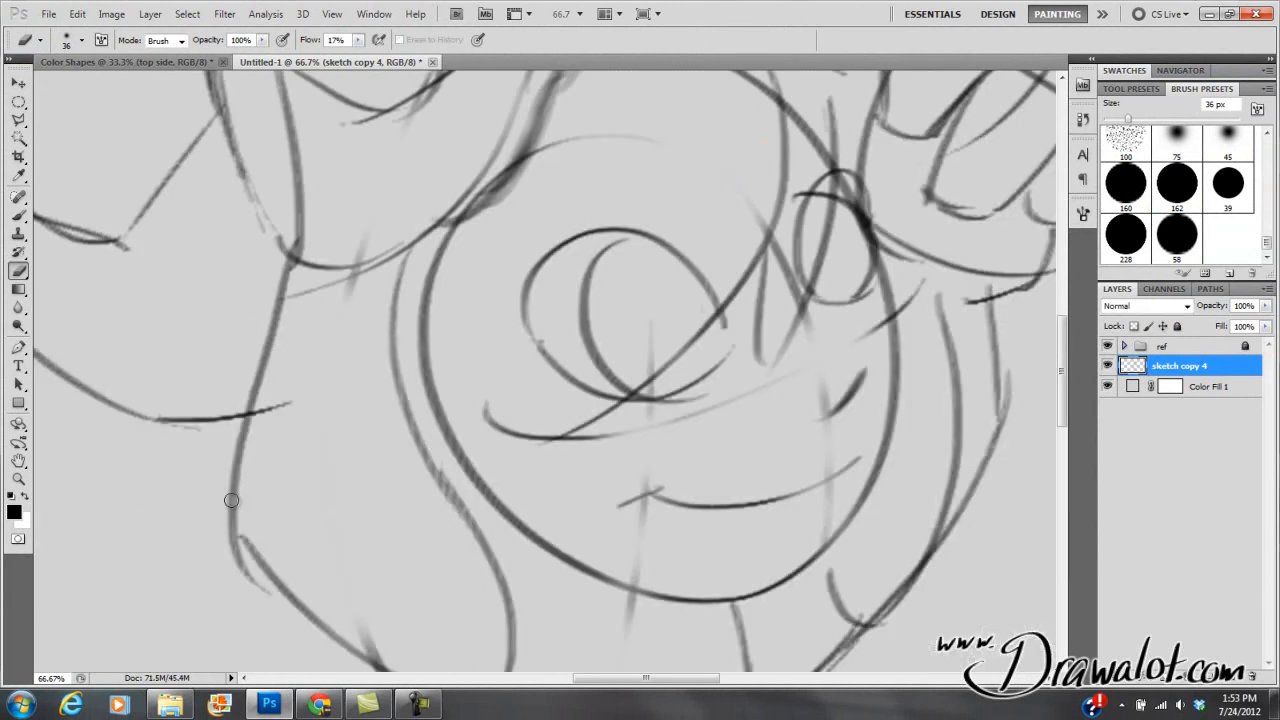
View the resampled sketch at 25% and review its pixel dimensions and resolution in the Image Size settings.
left_click(526, 350, "alt")
left_click(560, 319, "alt")
left_click(570, 295, "alt")
mouse_move(527, 205)
left_mouse_down()
mouse_move(527, 220)
mouse_move(527, 165)
mouse_move(540, 220)
mouse_move(492, 428)
mouse_move(533, 289)
mouse_move(515, 290)
mouse_move(512, 314)
left_mouse_up()
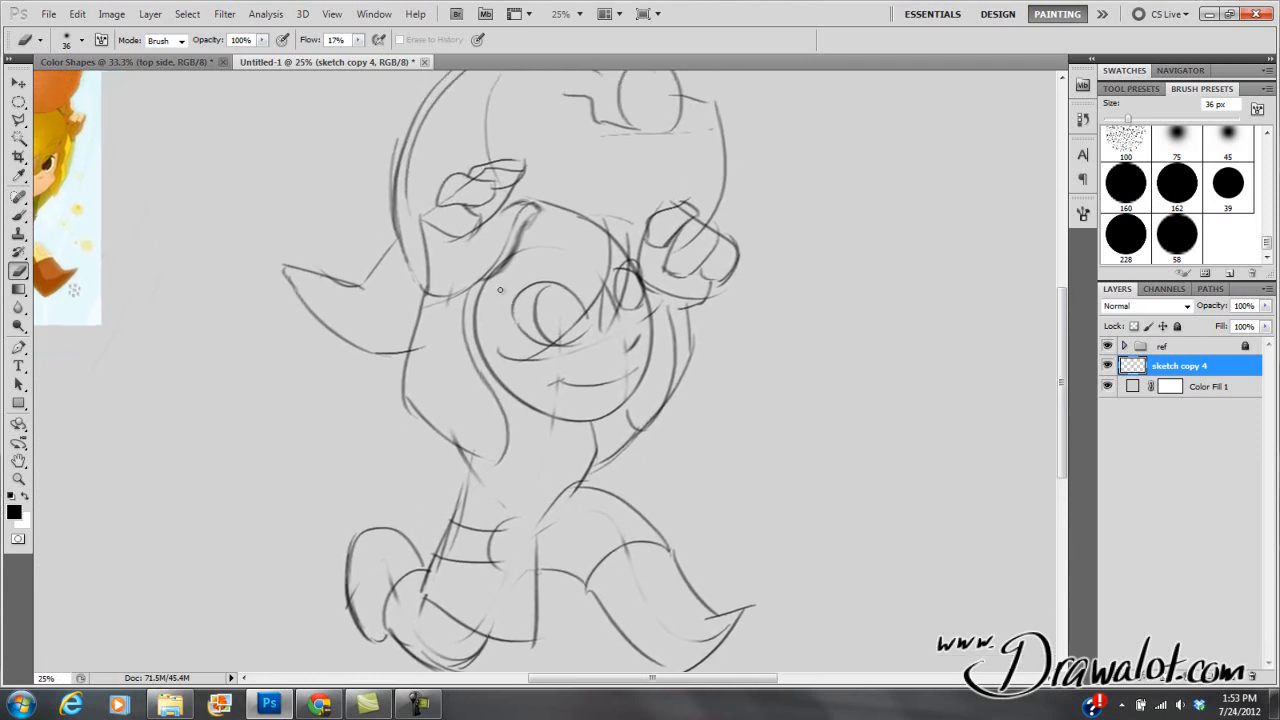
left_click(112, 14)
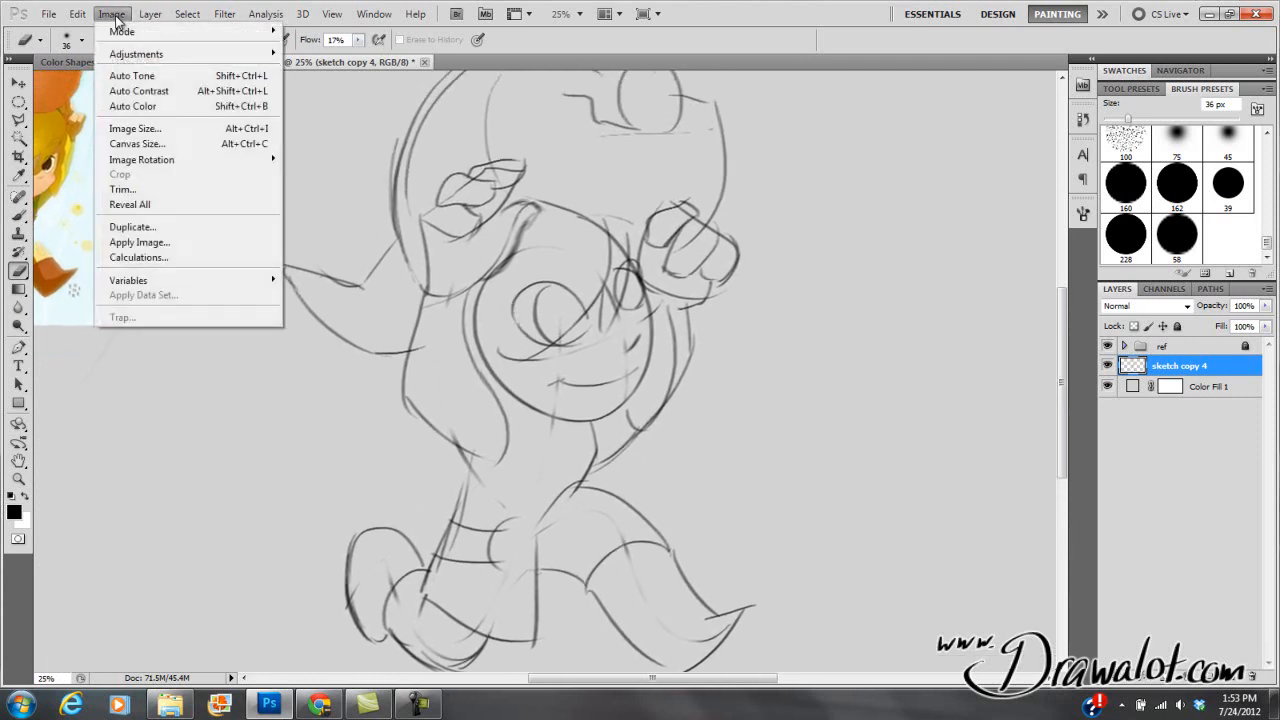
left_click(140, 129)
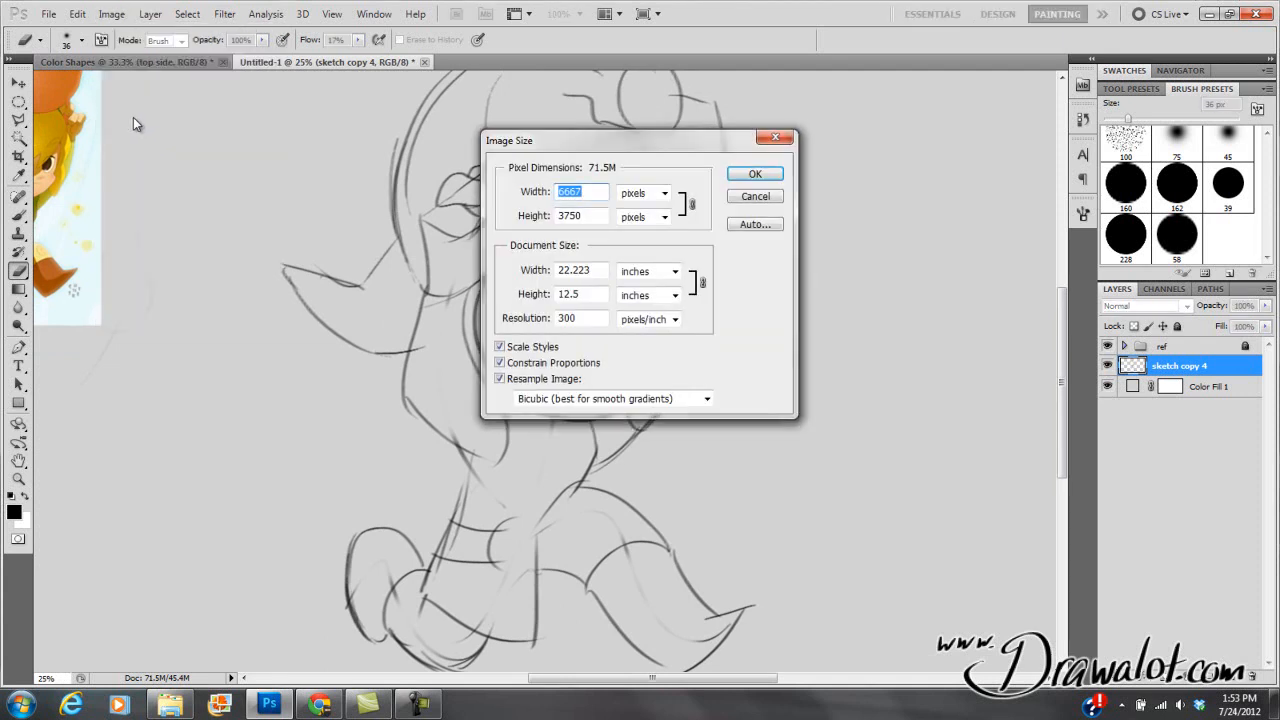
double_click(583, 318)
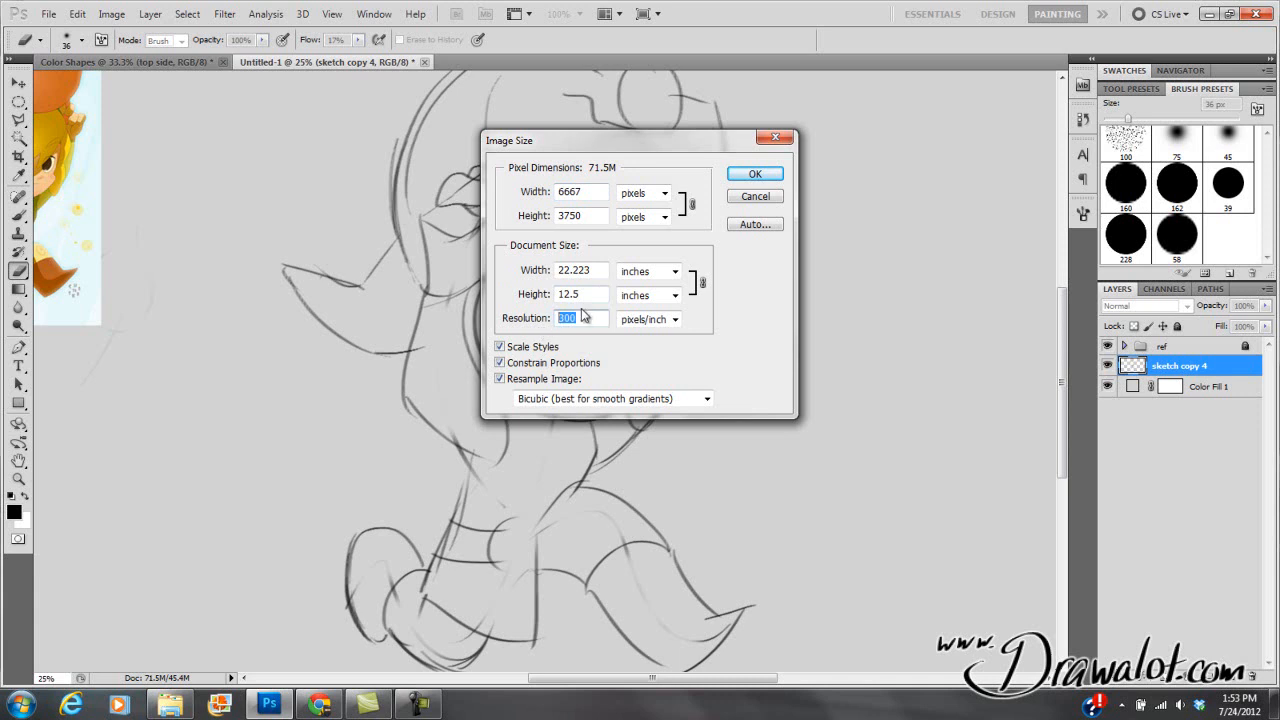
left_click_drag(590, 194, 562, 198)
double_click(582, 215)
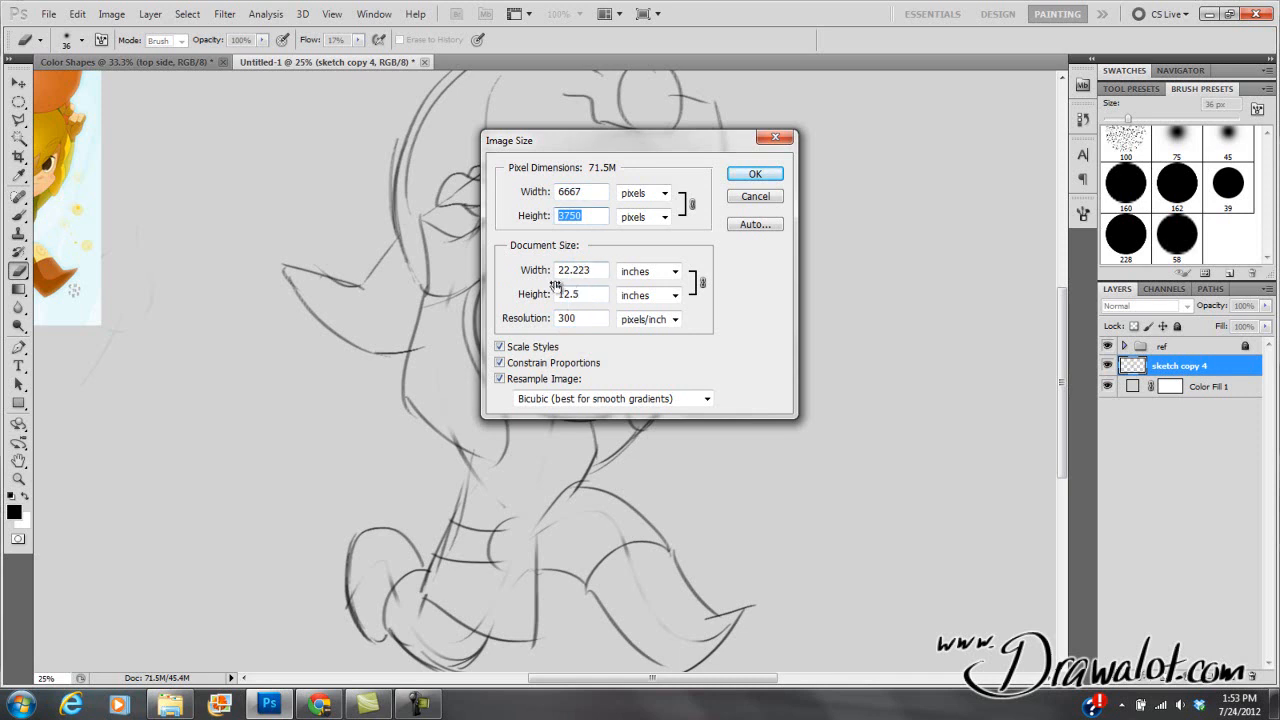
Try switching Constrain Proportions off and back on in the Image Size settings, and accept the dialog.
left_click(501, 364)
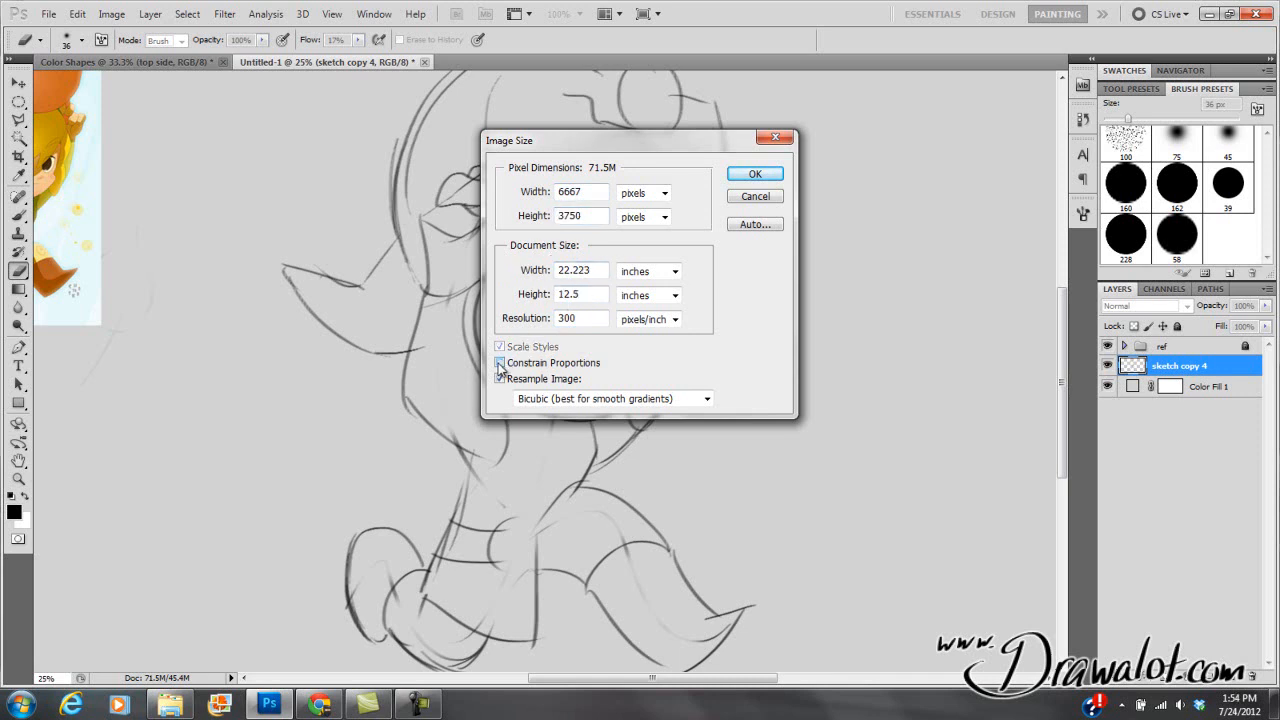
left_click(501, 364)
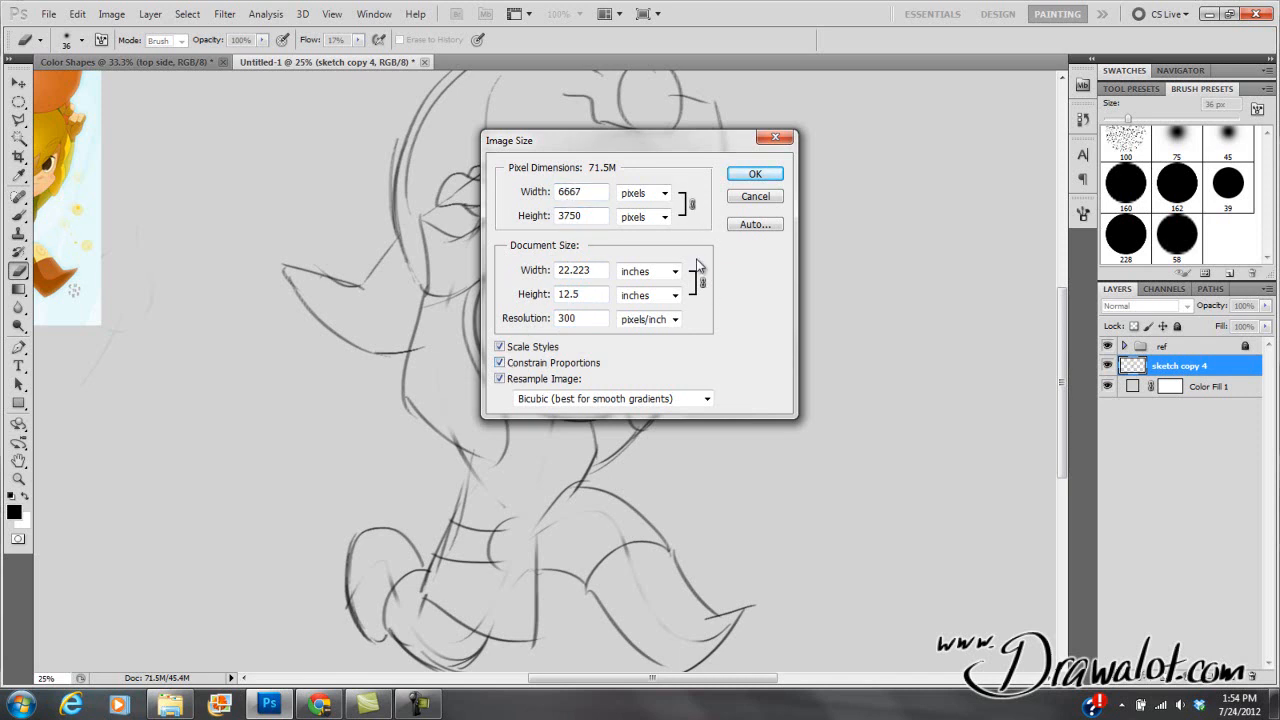
key("Tab")
left_click(500, 362)
left_click(500, 362)
left_click(752, 174)
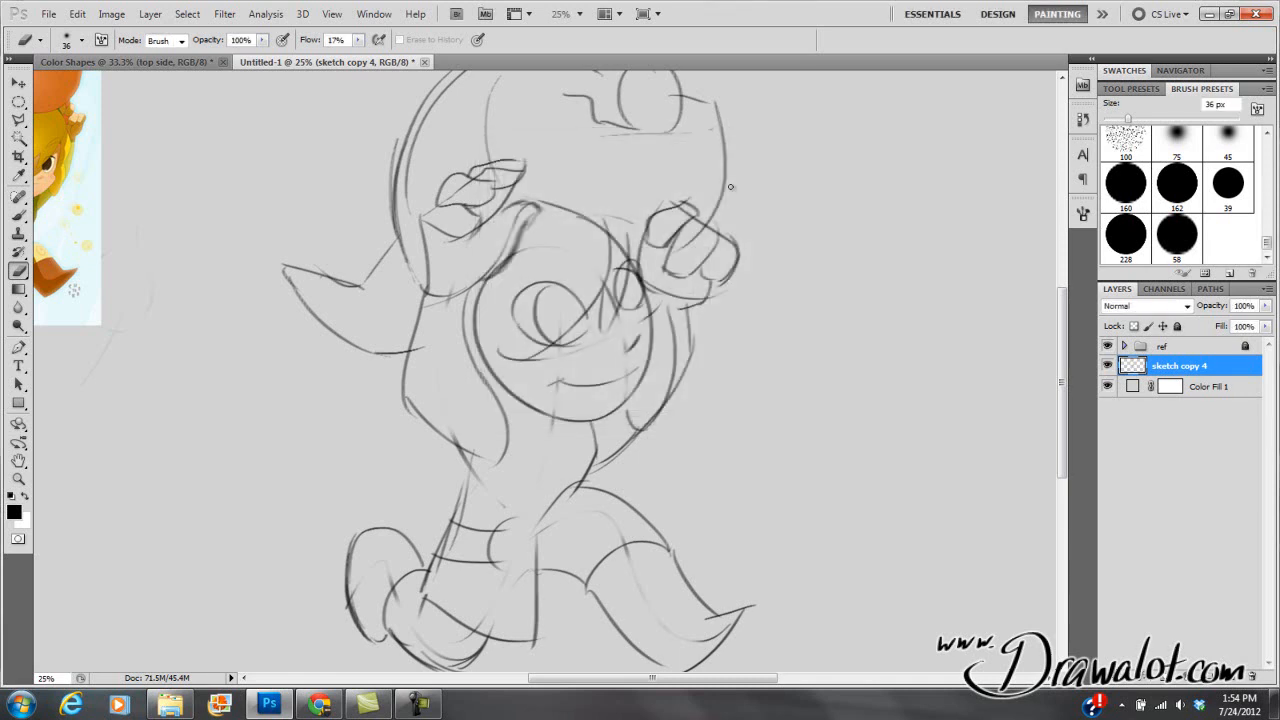
Extend the canvas upward to a height of 18 inches, anchoring the artwork at the bottom centre.
key("ctrl+minus")
key("ctrl+minus")
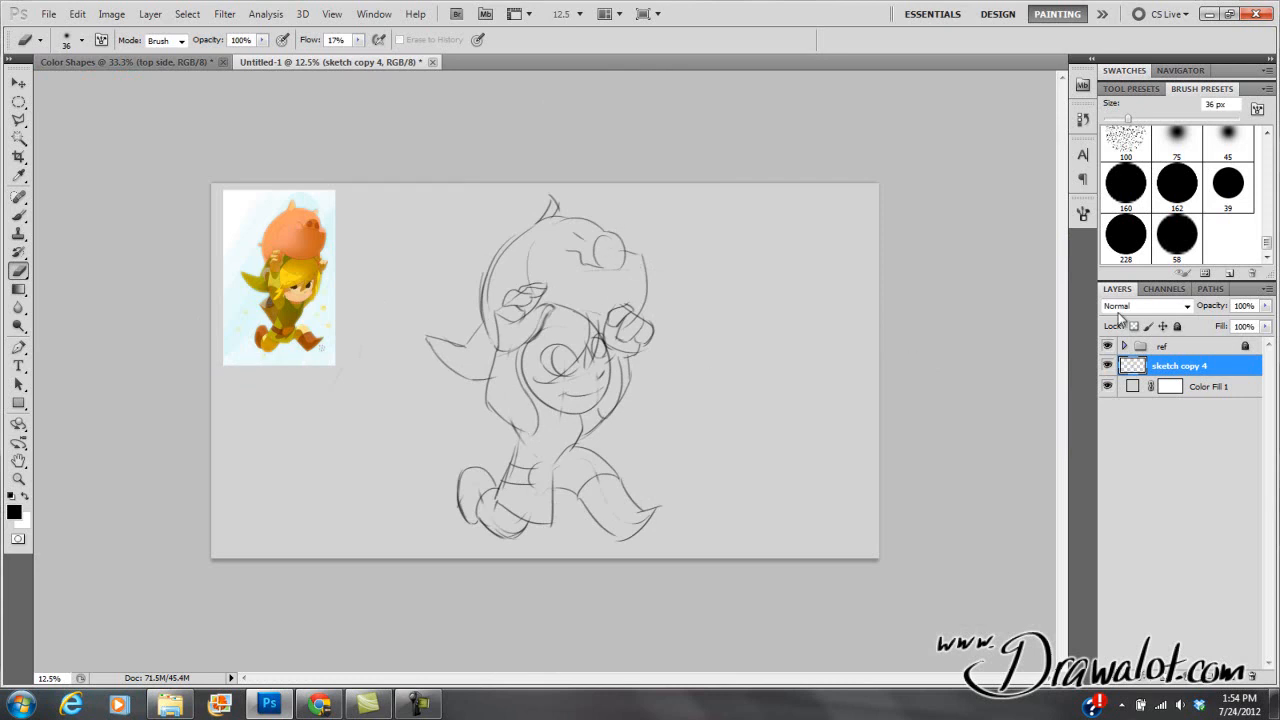
left_click(111, 14)
left_click(130, 143)
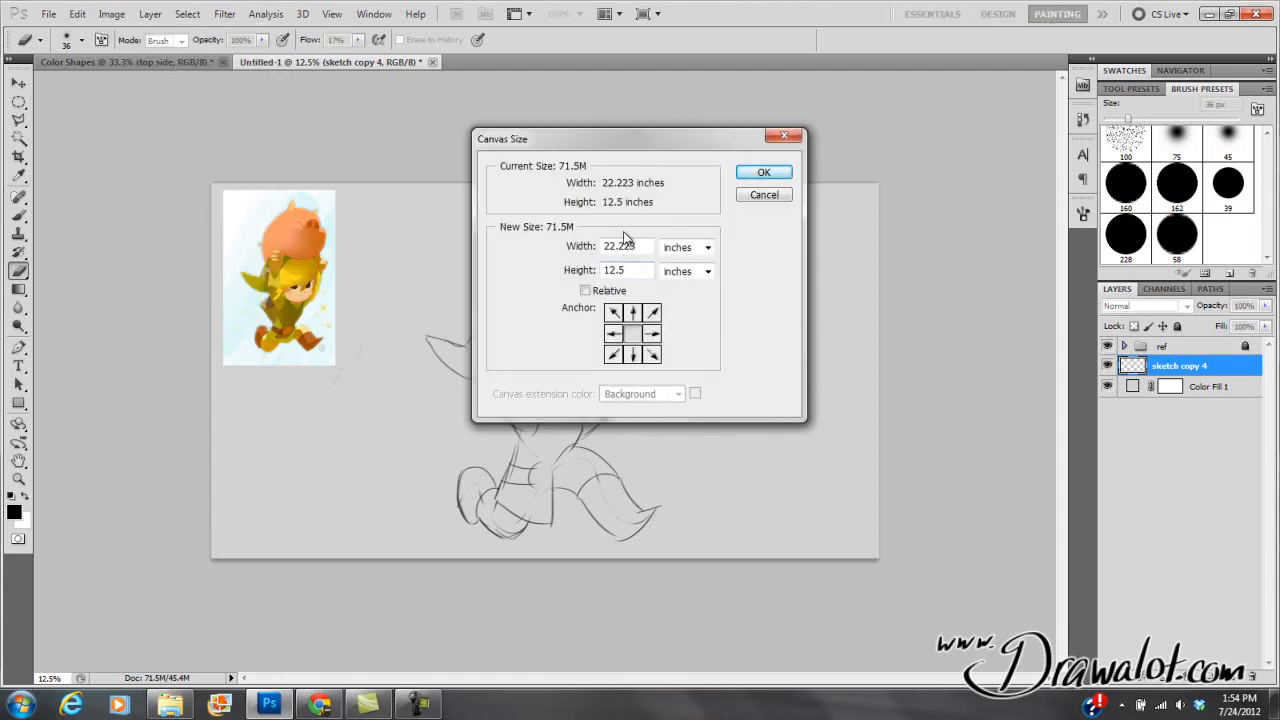
left_click_drag(628, 247, 586, 252)
left_click(632, 354)
left_click(633, 317)
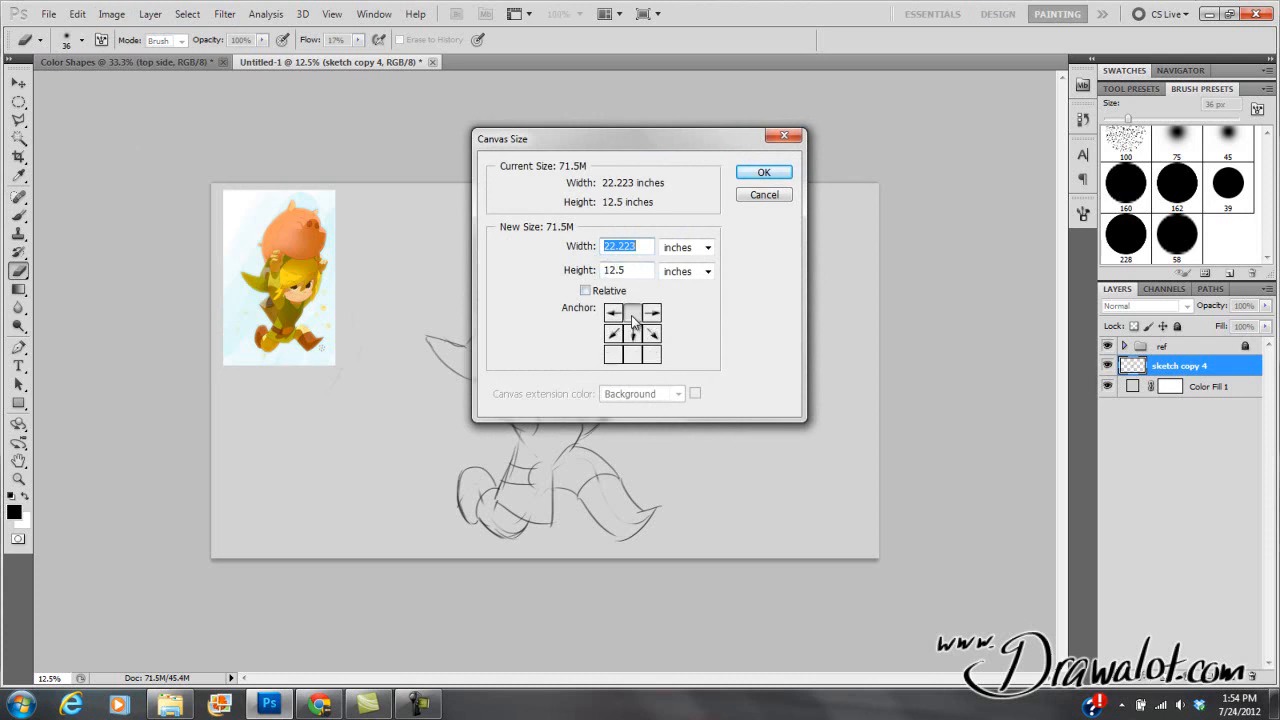
left_click(632, 355)
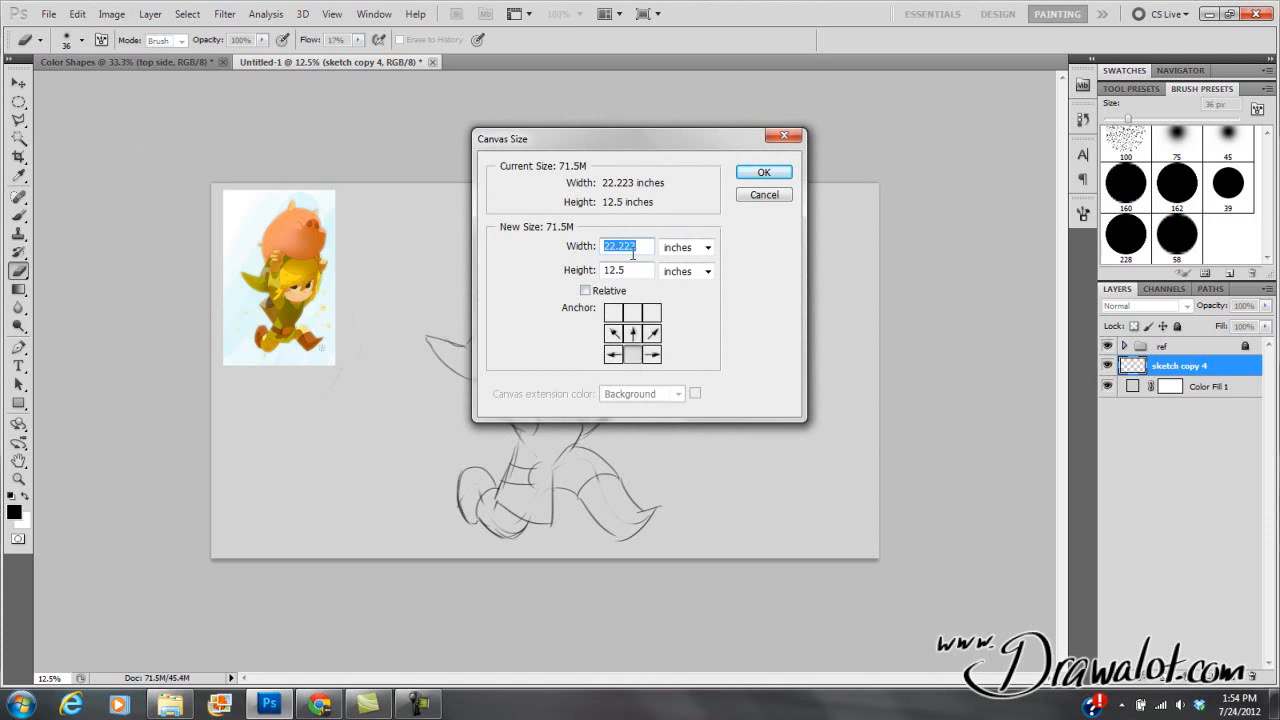
left_click_drag(630, 271, 591, 275)
type("18")
left_click(760, 175)
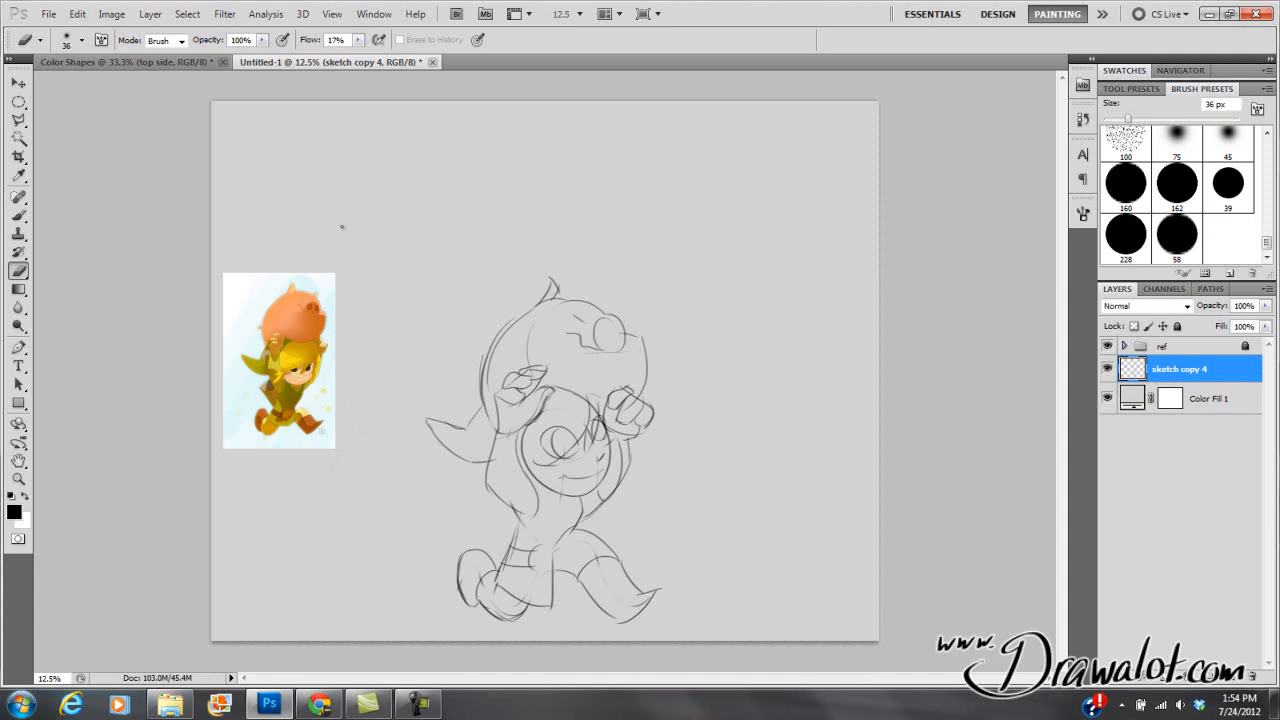
left_click(111, 14)
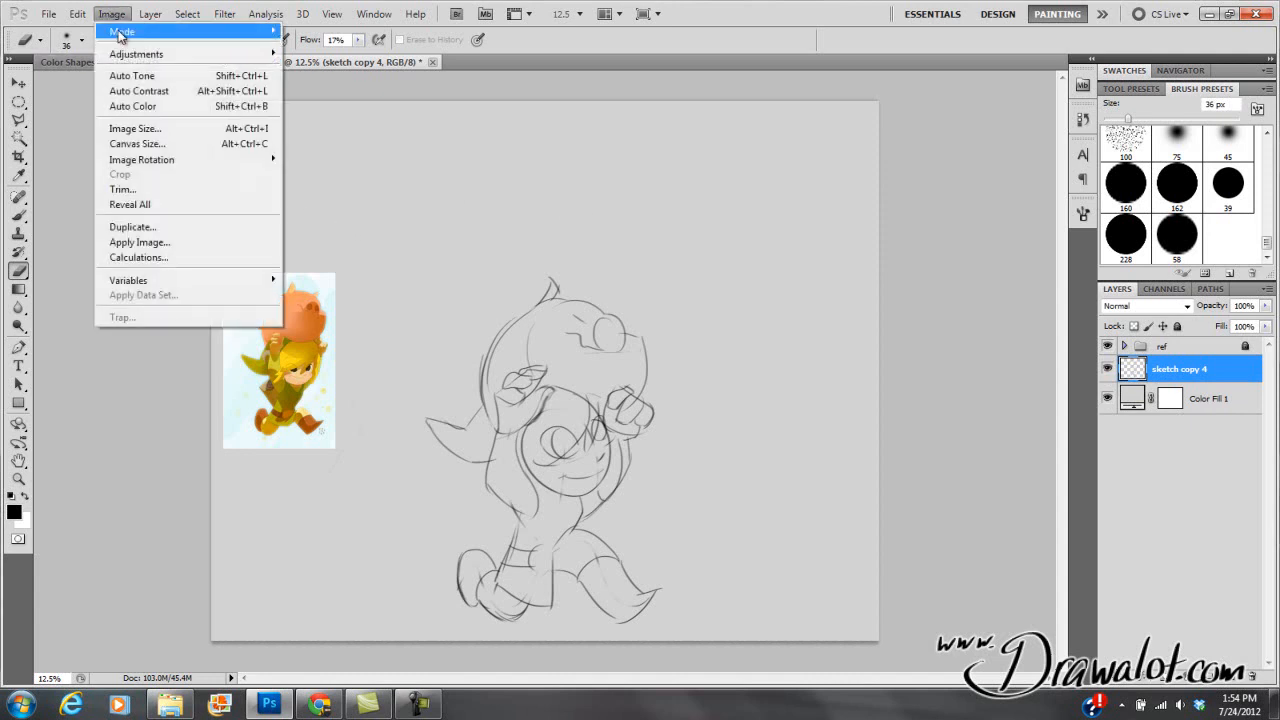
left_click(141, 145)
left_click(775, 194)
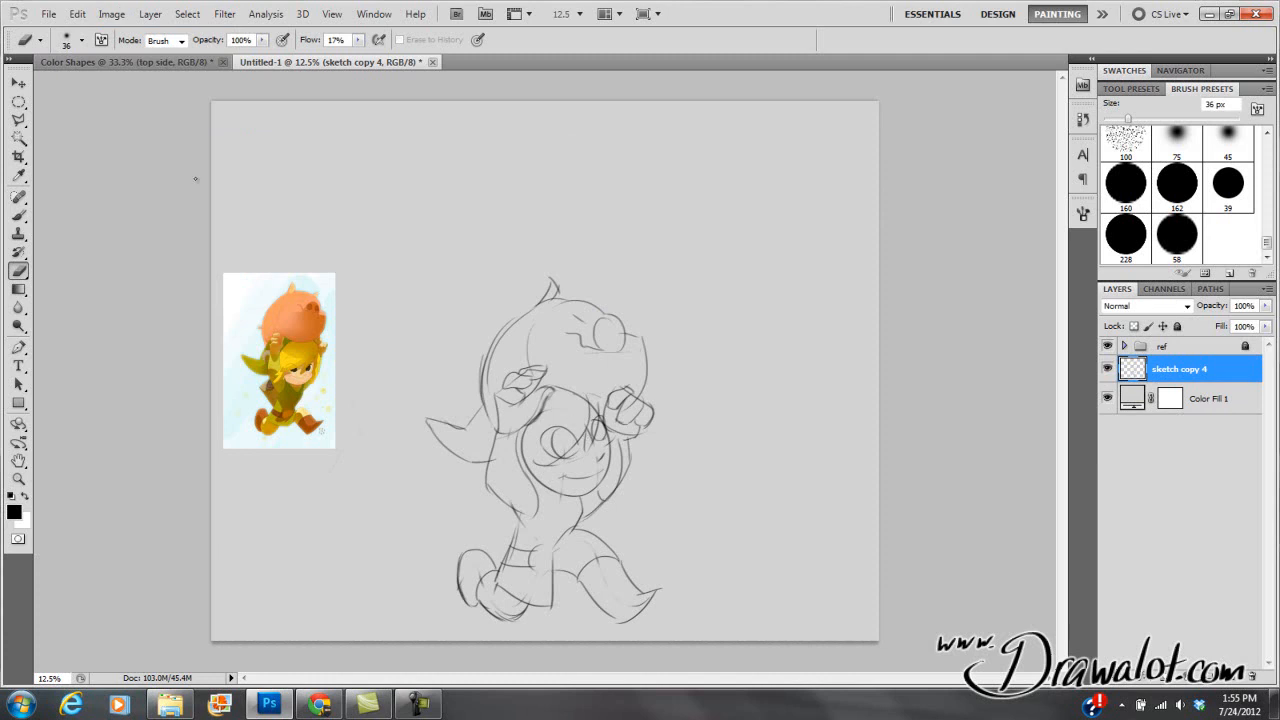
Try a crop across the character's raised hands using the preset 1200 by 300 px size, and cancel it.
left_click(18, 157)
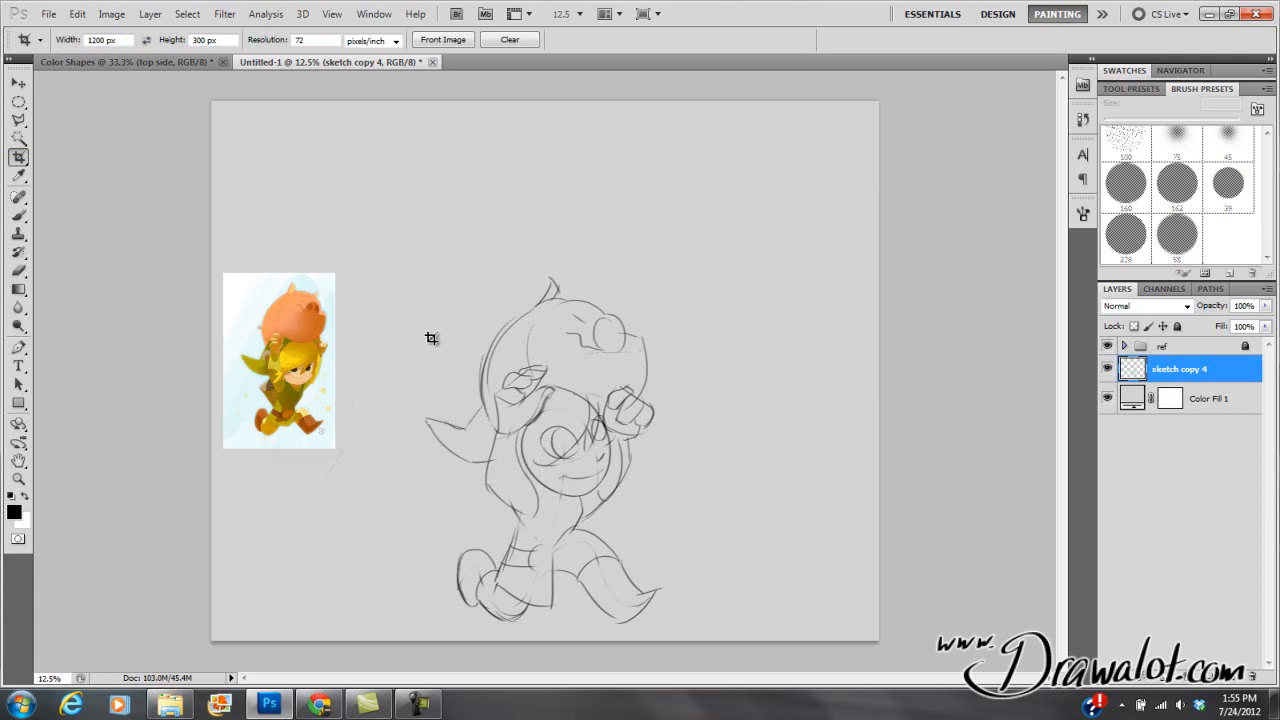
mouse_move(449, 354)
left_mouse_down()
mouse_move(646, 480)
mouse_move(670, 526)
left_mouse_up()
right_click(626, 396)
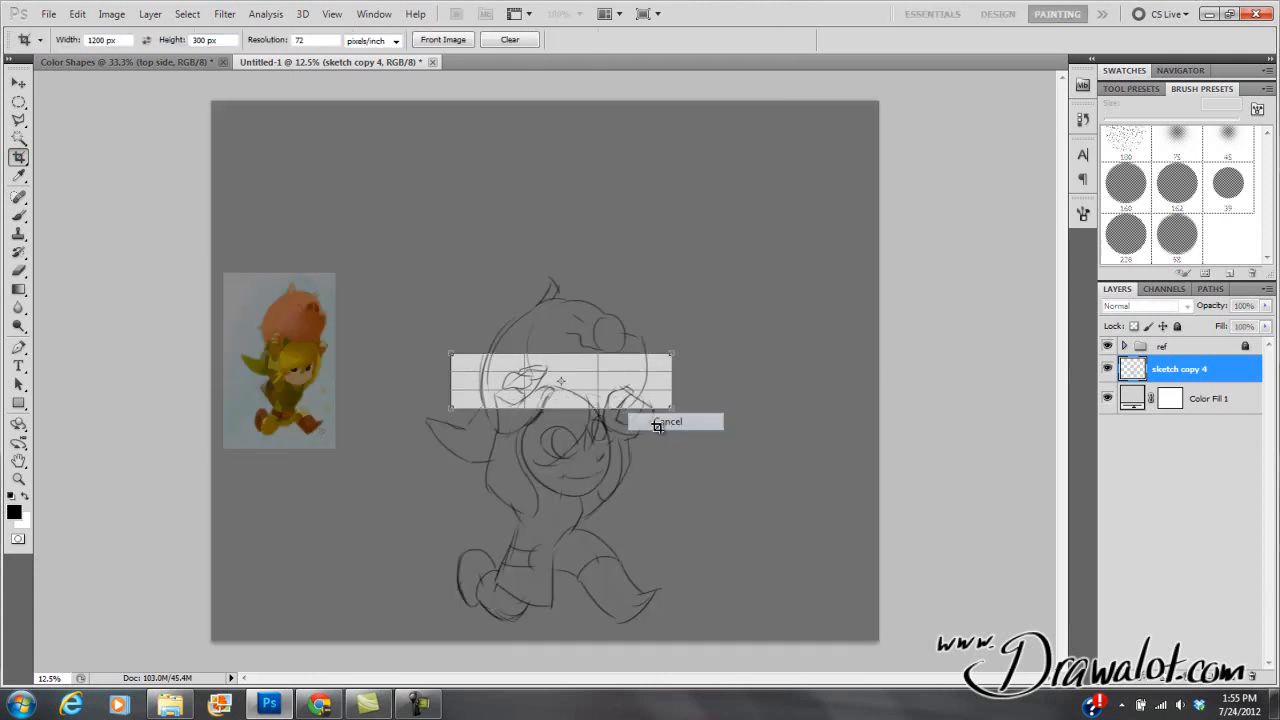
left_click(662, 421)
Clear the Crop tool's width, height and resolution values for unrestricted cropping.
left_click_drag(124, 40, 82, 42)
key("BackSpace")
key("Tab")
key("BackSpace")
type("3")
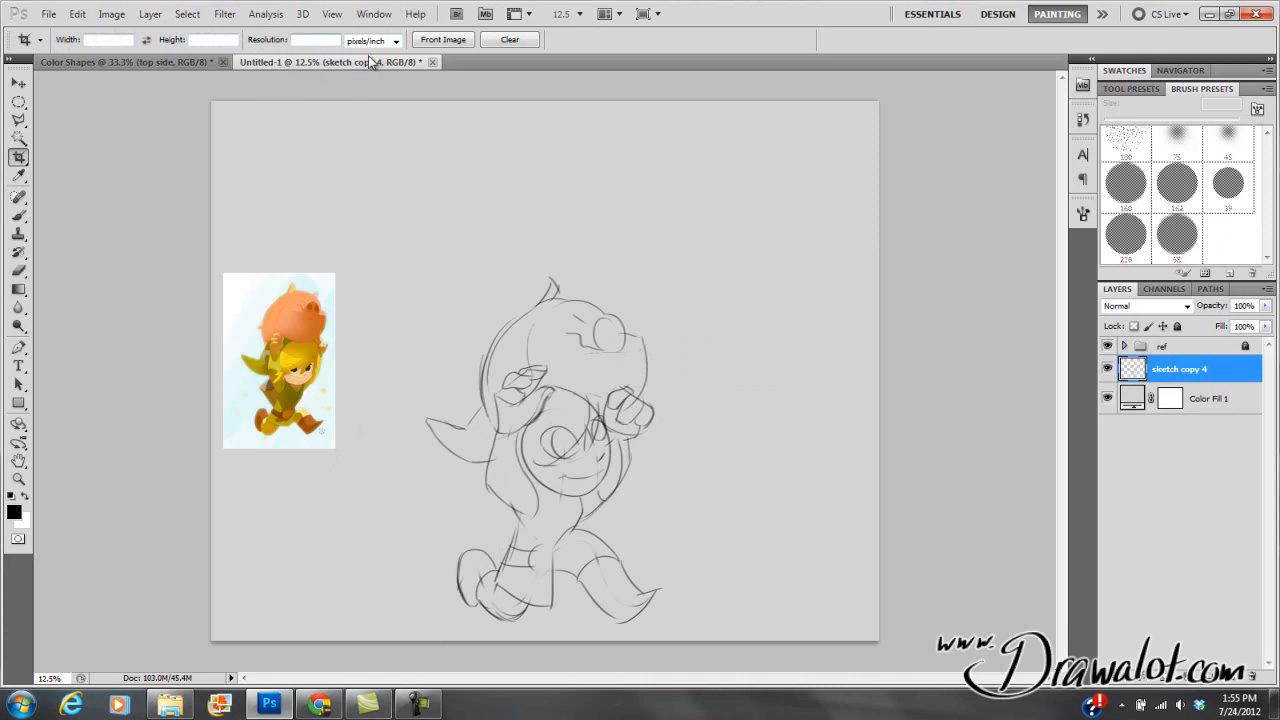
Crop the image to the character's face and raised hands.
left_click_drag(464, 352, 653, 512)
right_click(583, 428)
left_click(610, 424)
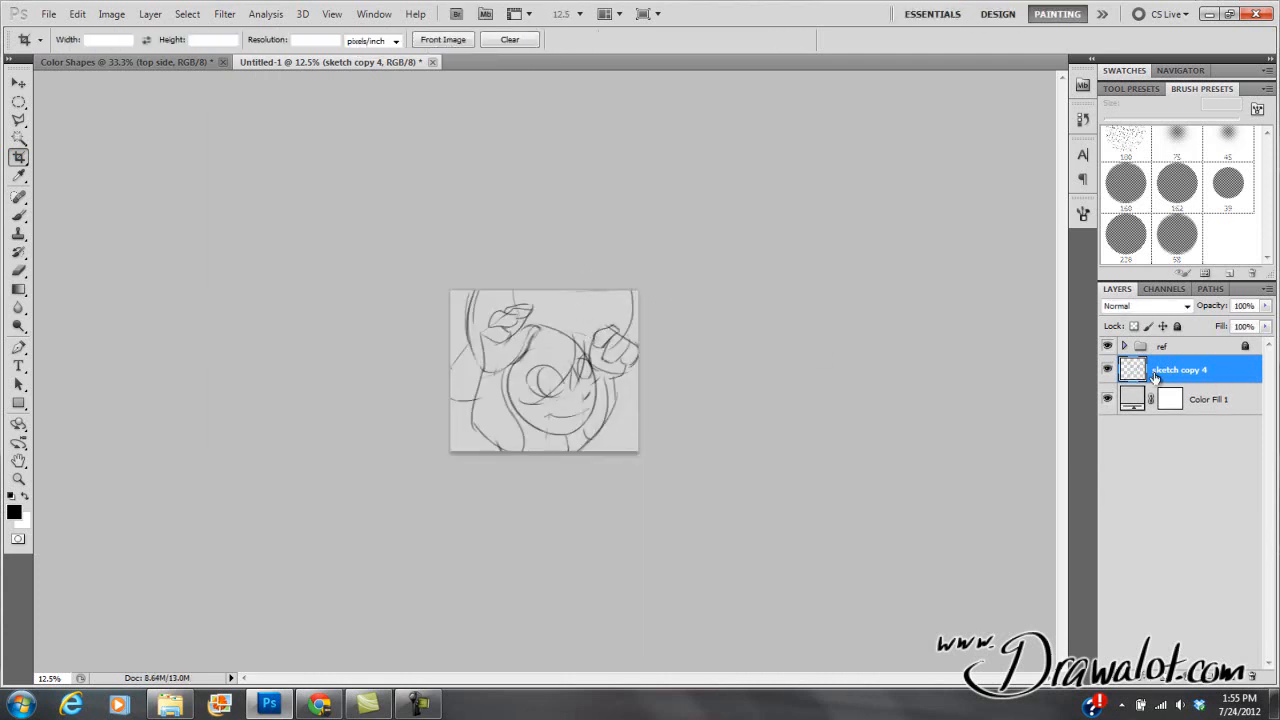
Try moving the sketch layer inside the cropped image, and undo both the move and the crop.
key("v")
mouse_move(548, 390)
left_mouse_down()
mouse_move(558, 287)
mouse_move(548, 330)
mouse_move(626, 408)
mouse_move(474, 463)
mouse_move(556, 360)
left_mouse_up()
key("ctrl+alt+z")
key("ctrl+alt+z")
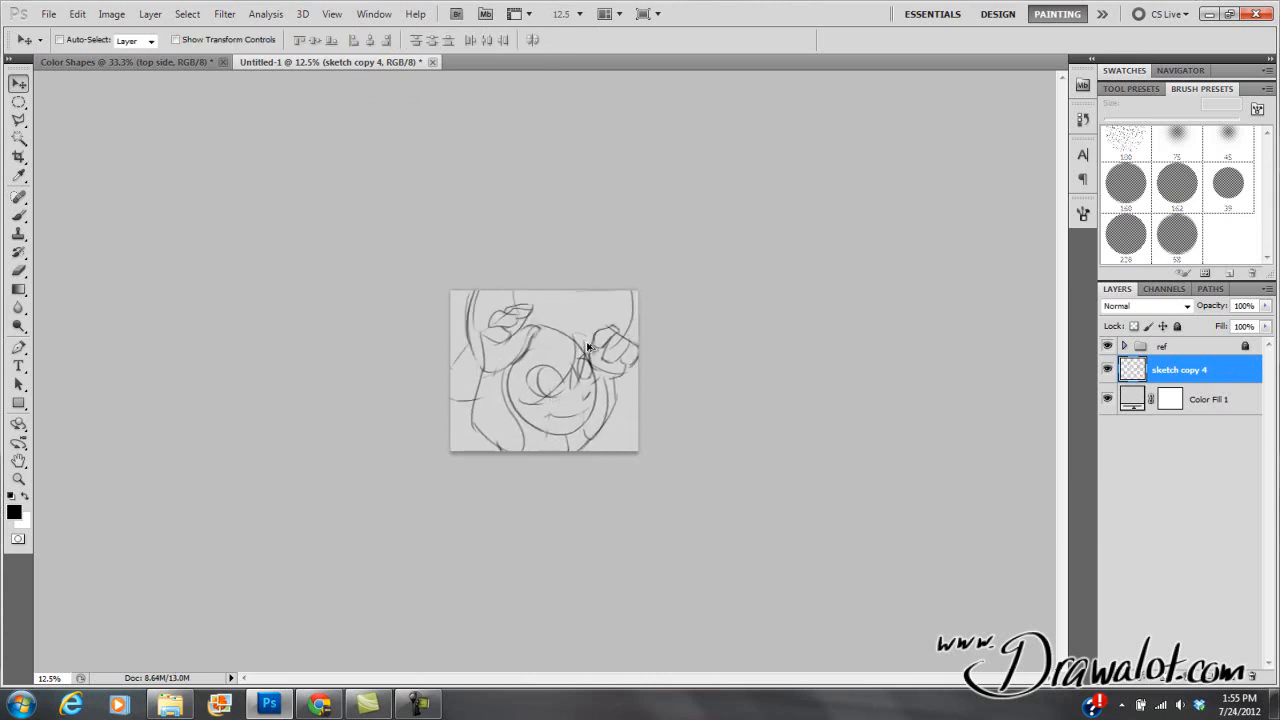
Reduce the canvas size to 5 by 5 inches, anchored at the bottom centre, and accept the clipping.
left_click(110, 14)
left_click(125, 143)
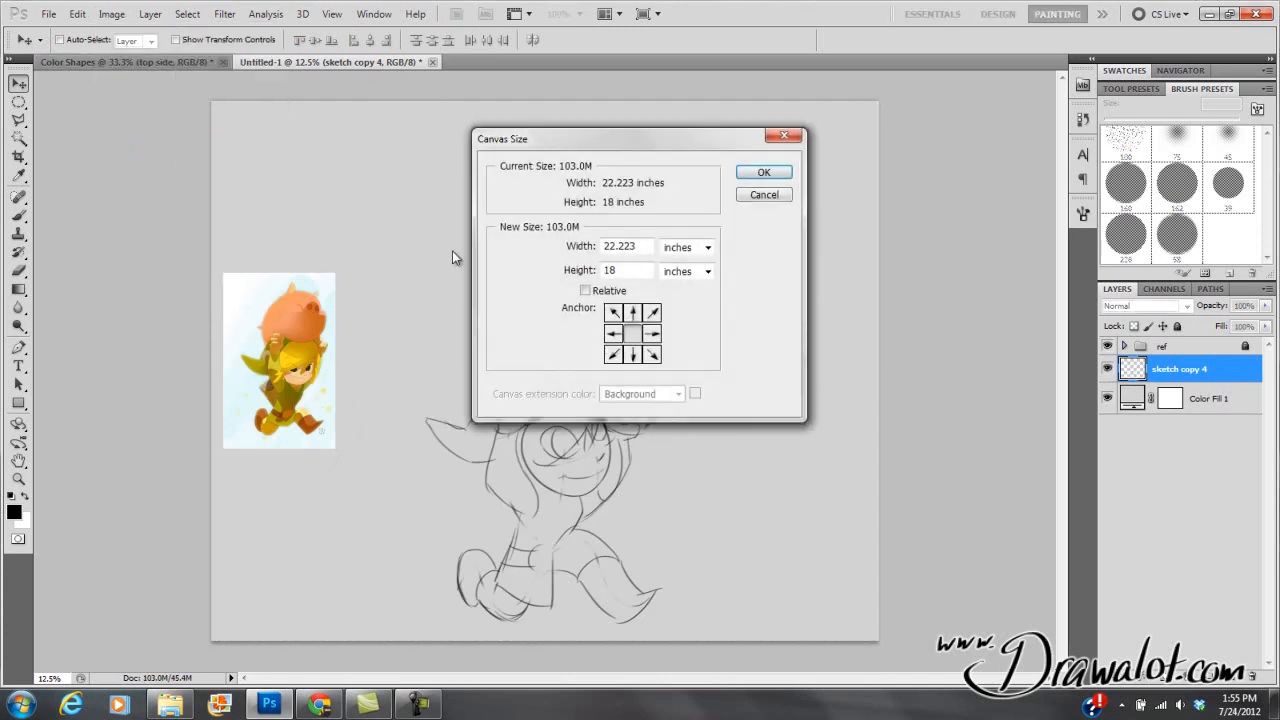
double_click(645, 250)
type("5")
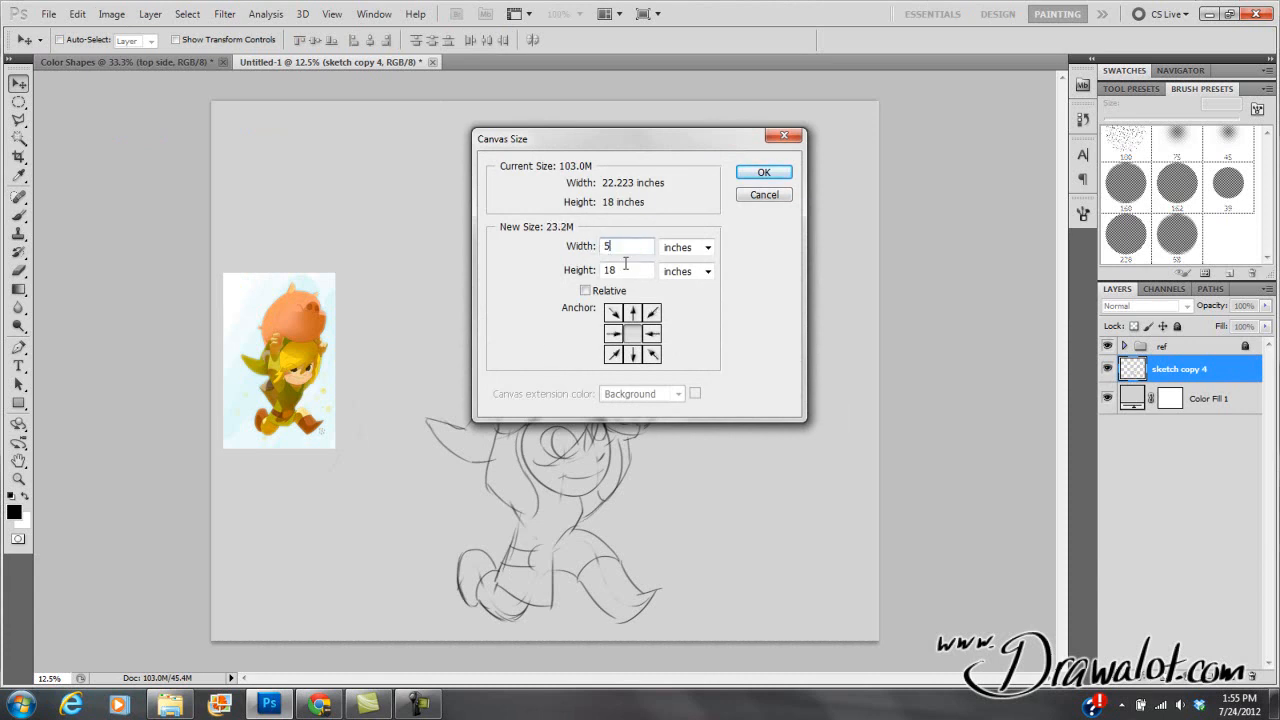
double_click(630, 268)
type("5")
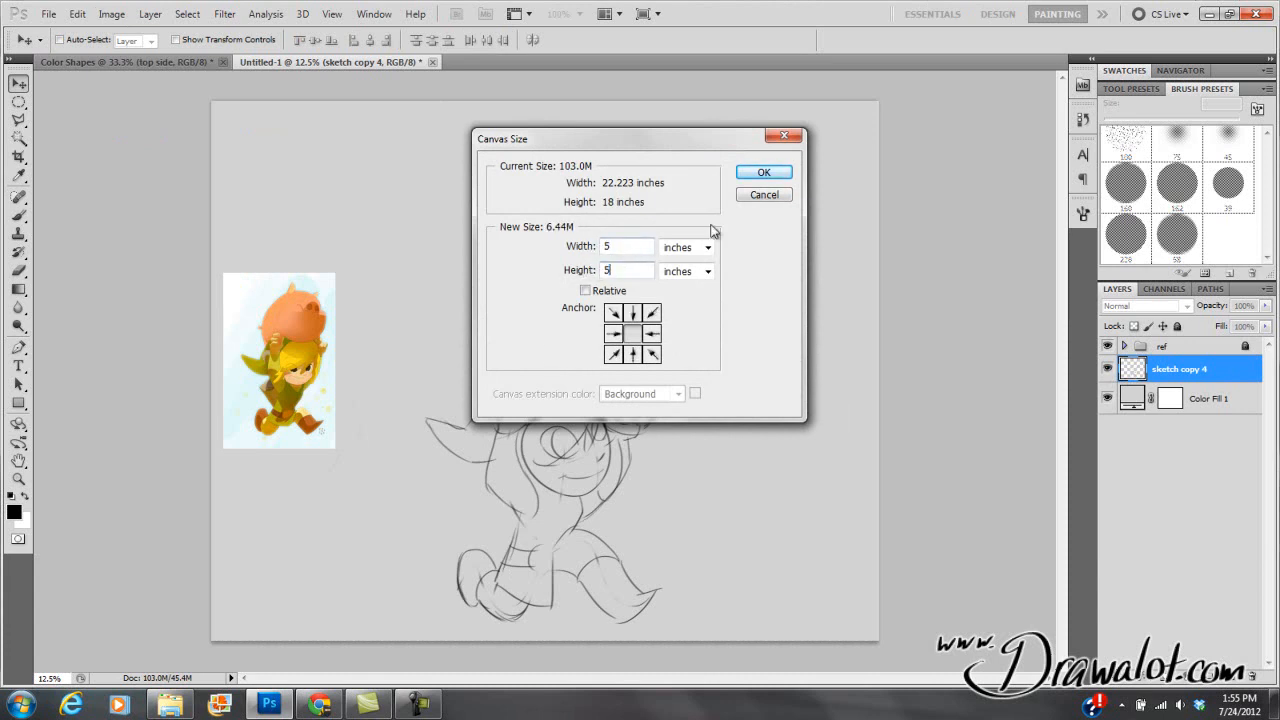
left_click(633, 354)
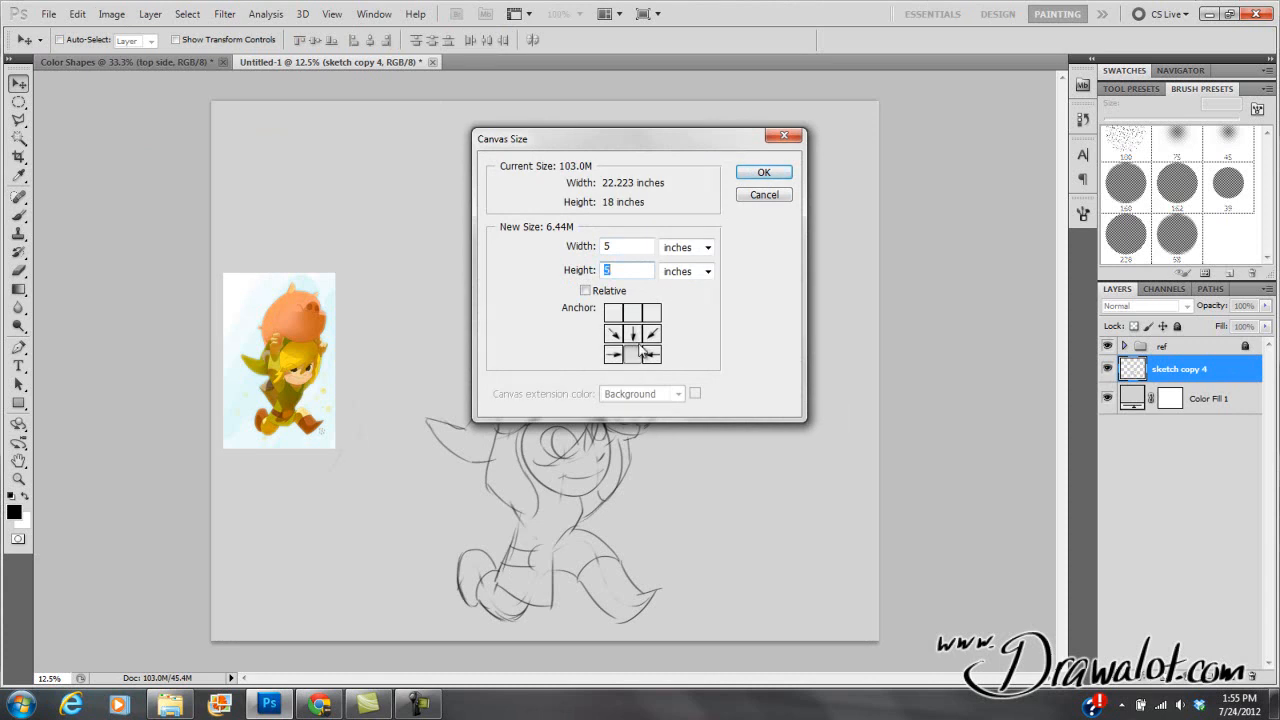
left_click(765, 175)
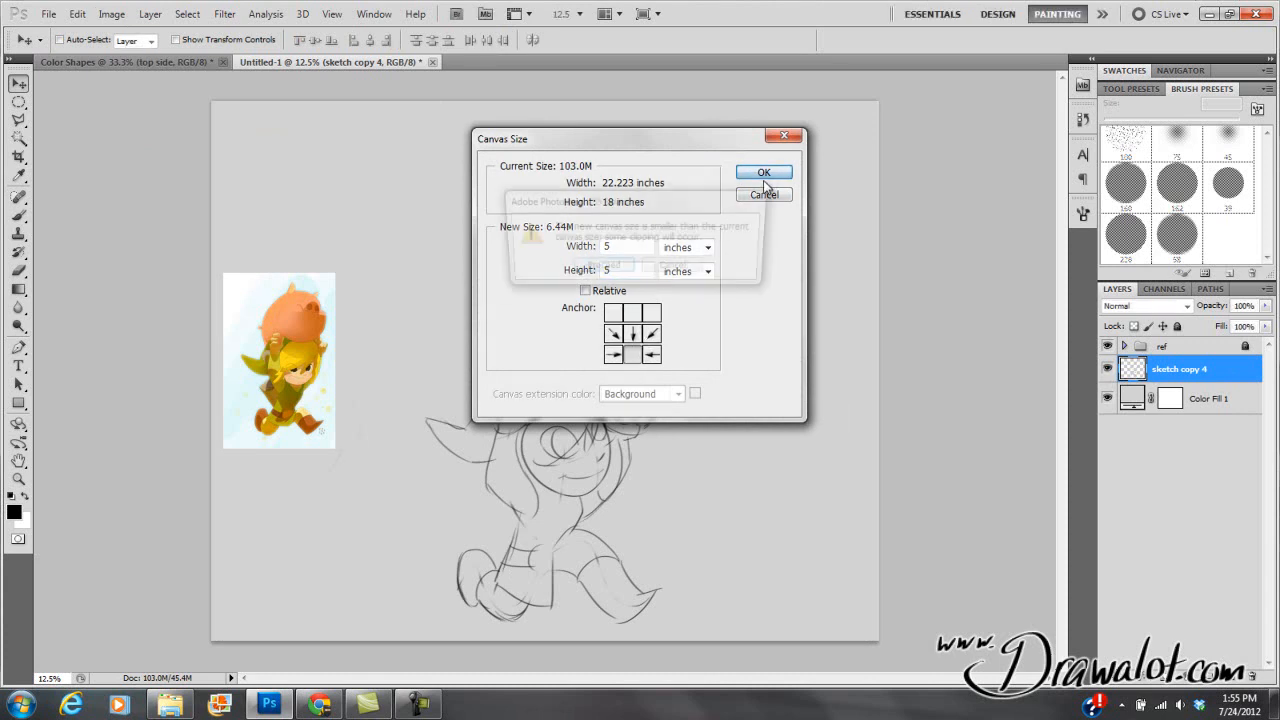
left_click(600, 268)
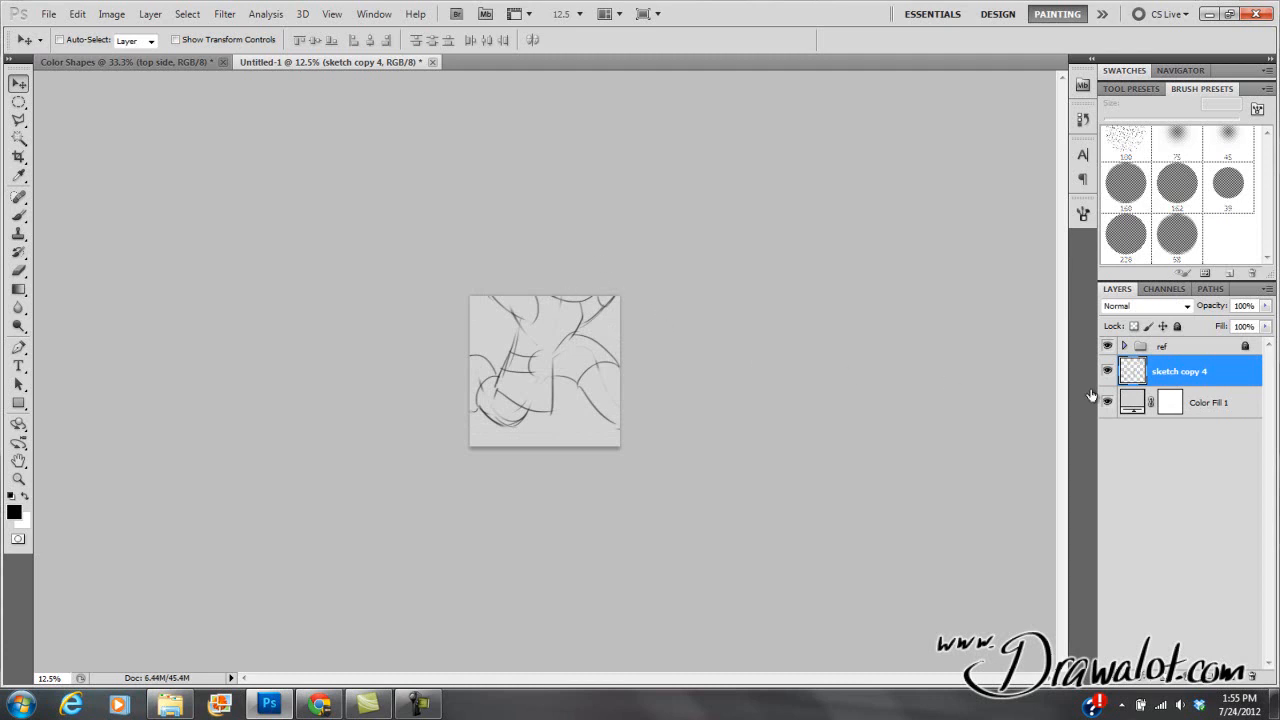
Reposition the sketch layer within the small canvas so the character's face and raised hands are in frame.
left_click_drag(564, 346, 566, 430)
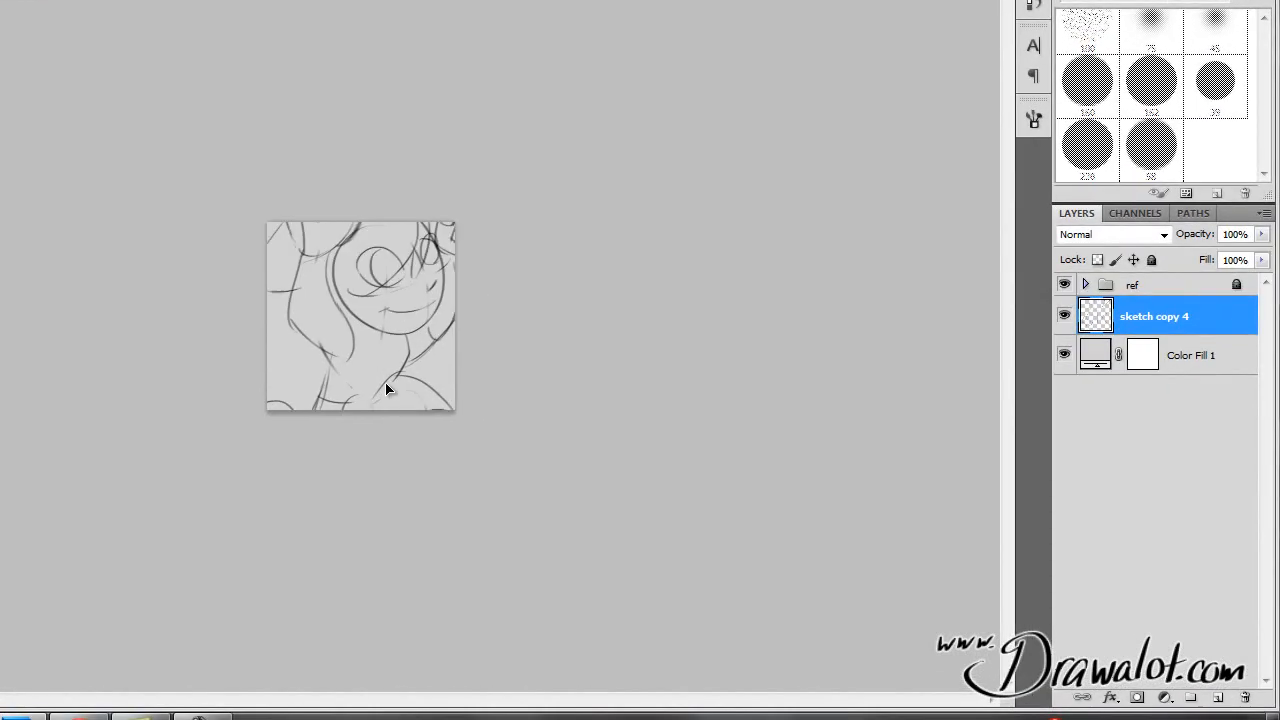
mouse_move(387, 389)
left_mouse_down()
mouse_move(391, 517)
mouse_move(380, 206)
mouse_move(434, 157)
mouse_move(368, 220)
mouse_move(383, 206)
mouse_move(345, 410)
mouse_move(394, 240)
mouse_move(358, 147)
mouse_move(371, 286)
mouse_move(352, 292)
mouse_move(429, 291)
mouse_move(390, 269)
mouse_move(360, 217)
mouse_move(374, 274)
mouse_move(421, 238)
mouse_move(329, 334)
mouse_move(366, 191)
mouse_move(246, 236)
mouse_move(334, 214)
mouse_move(320, 382)
mouse_move(297, 351)
mouse_move(334, 323)
left_mouse_up()
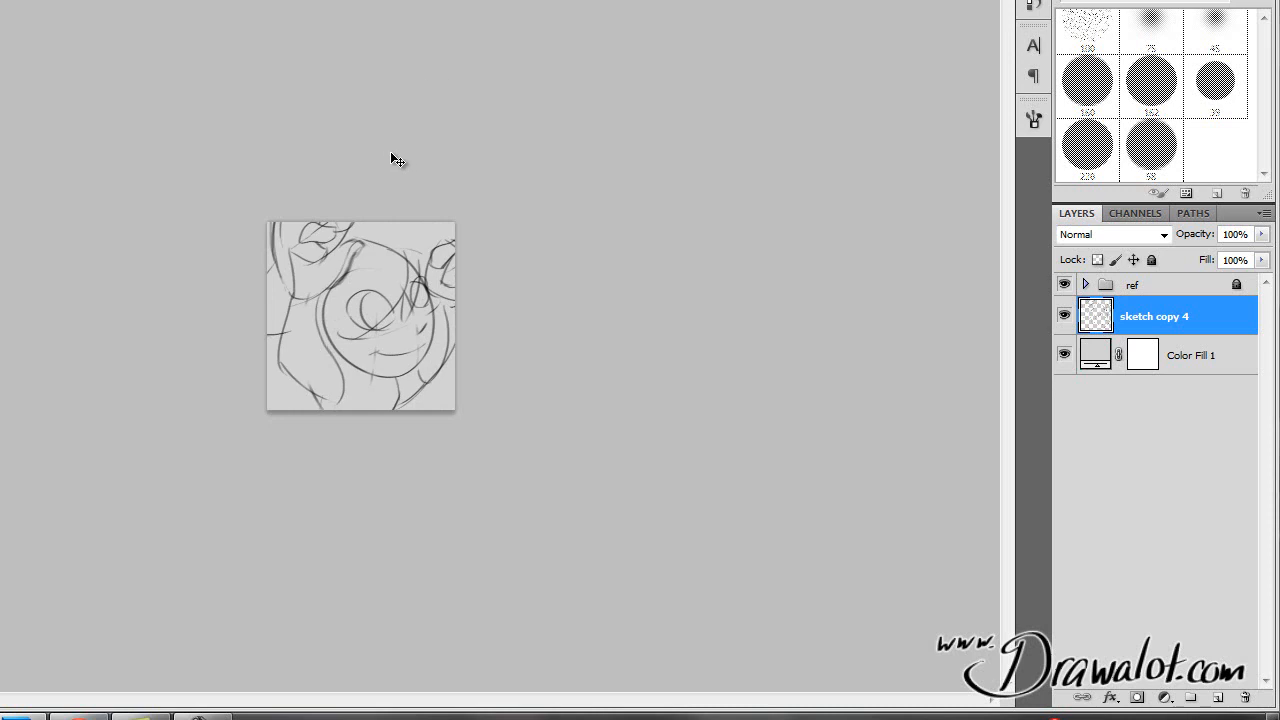
key("z")
left_click(381, 302)
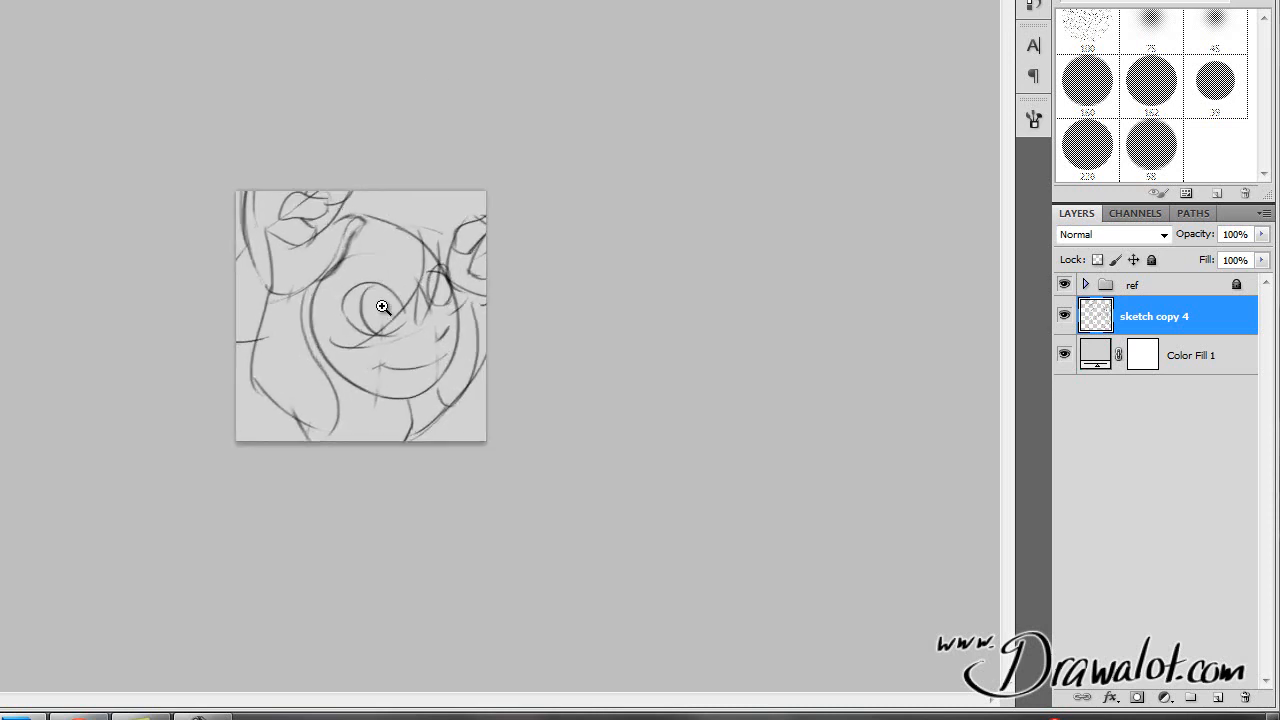
left_click(381, 308)
left_click(378, 293)
key("v")
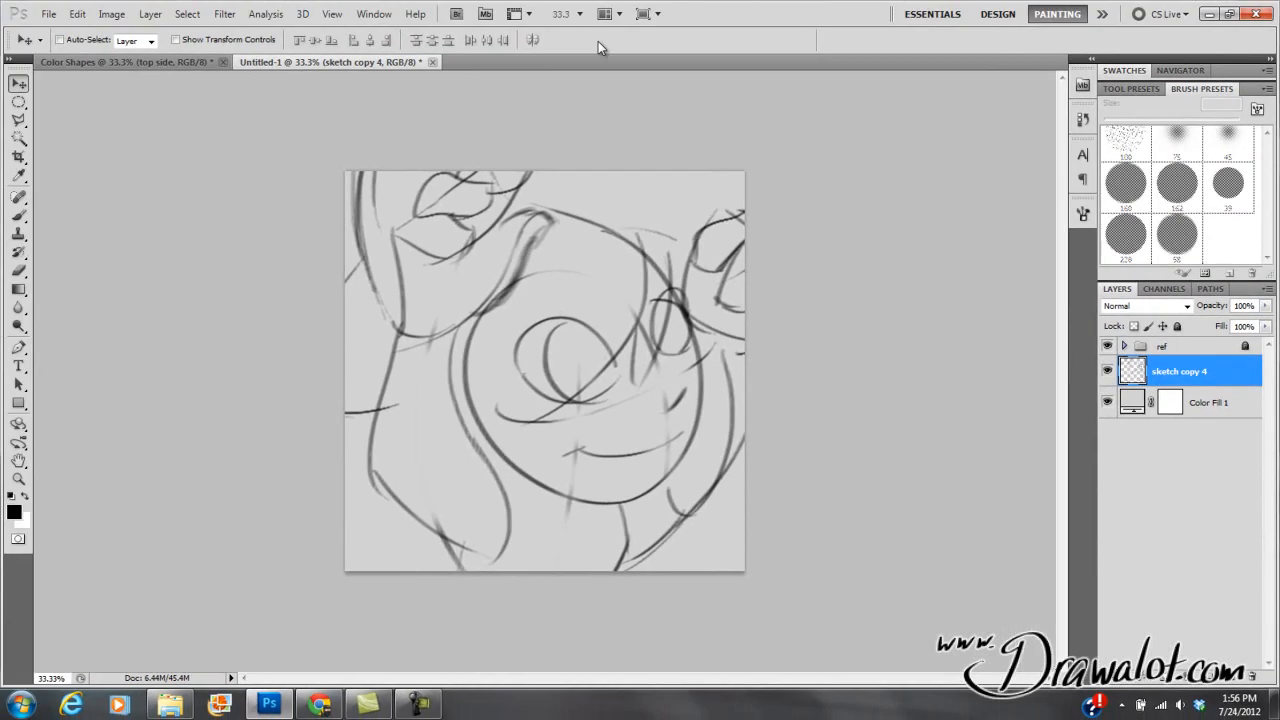
Check the document's dimensions in the Image Size and Canvas Size settings, cancelling both.
key("ctrl+alt+i")
left_click(755, 196)
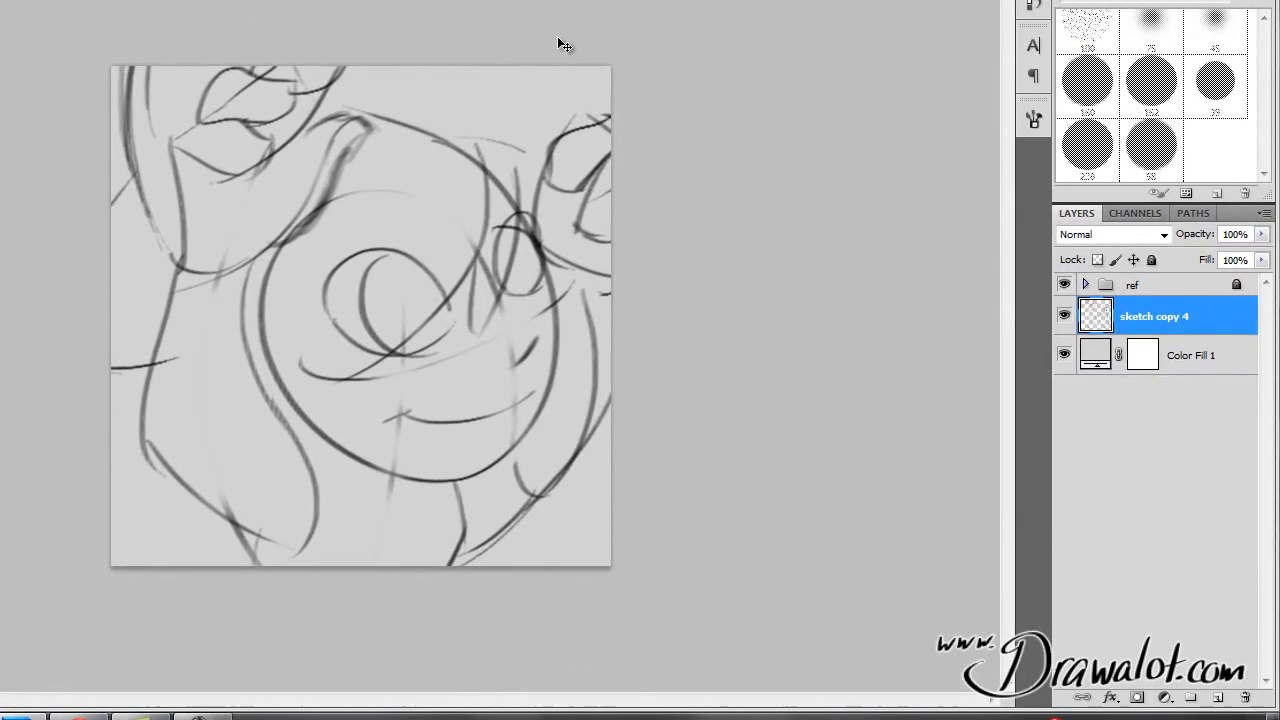
key("ctrl+alt+c")
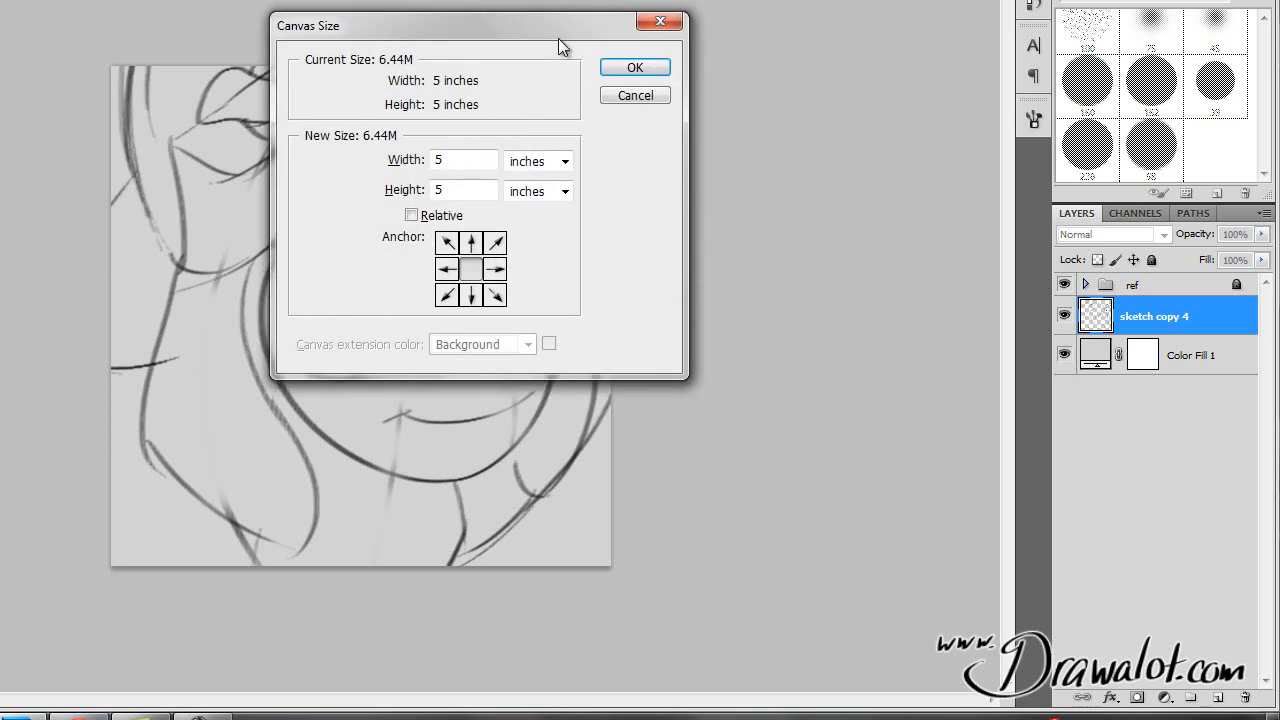
left_click(626, 94)
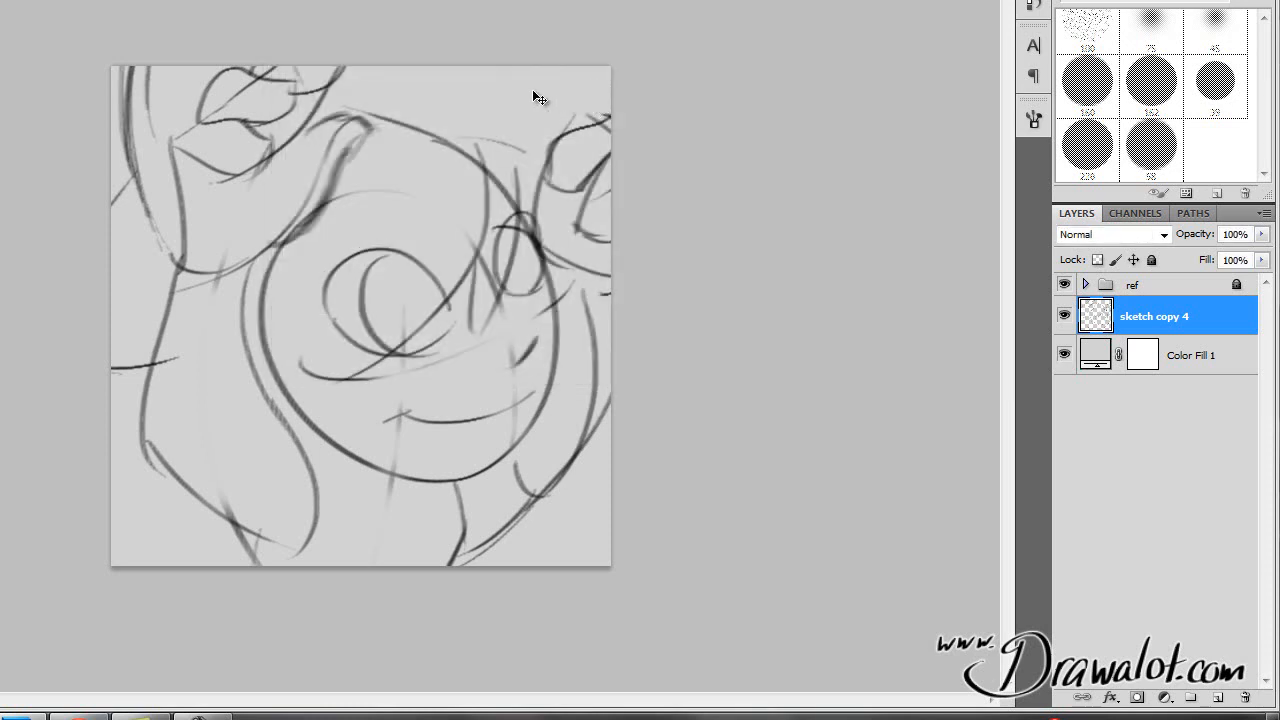